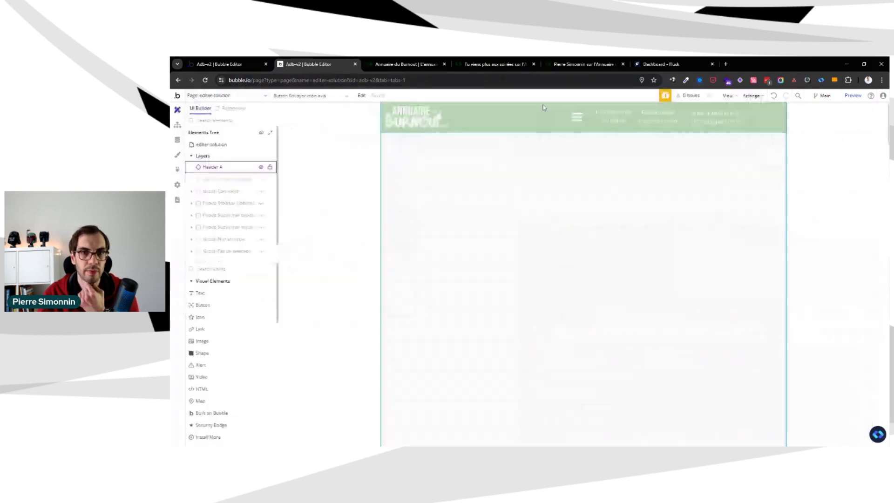
Show Group Solution and its Partie 1 complète and Partie 1 optionnelle groups on the editer-solution page
left_click(261, 132)
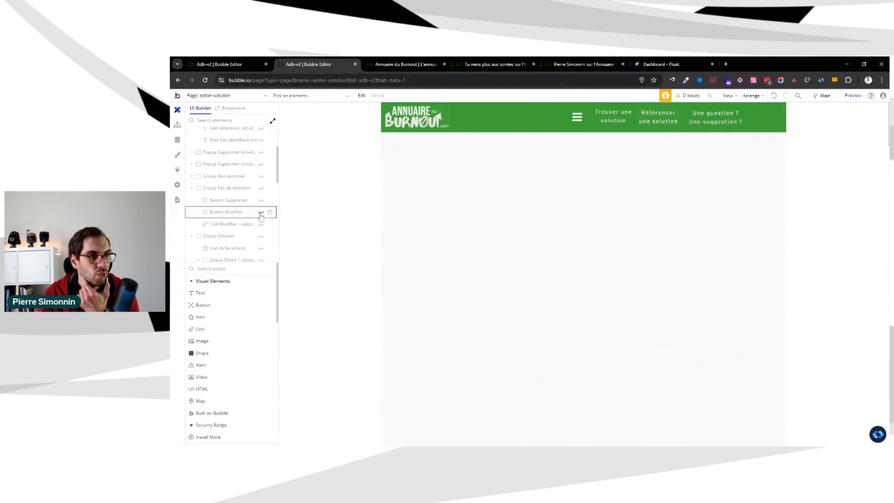
scroll(252, 162, "down", 10)
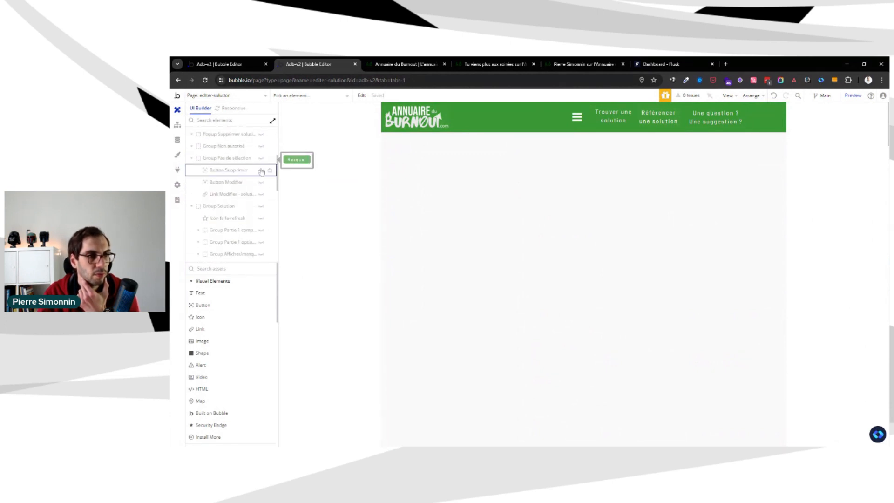
scroll(259, 177, "up", 8)
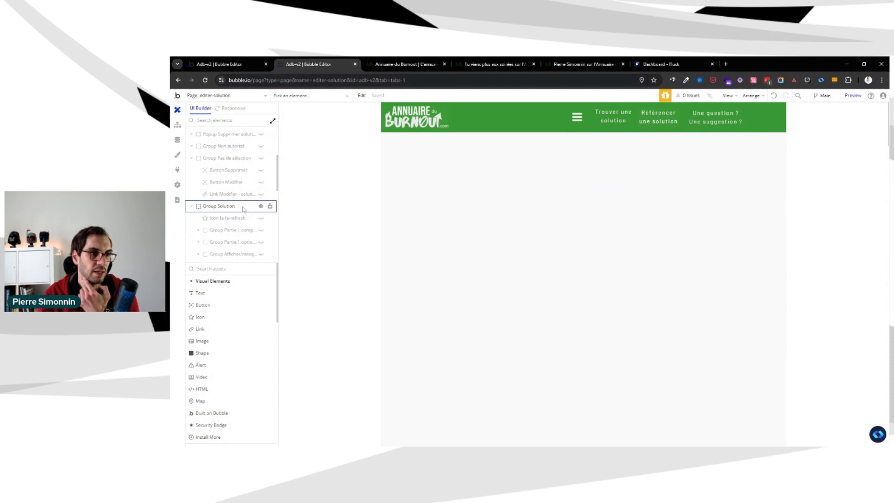
scroll(247, 207, "up", 2)
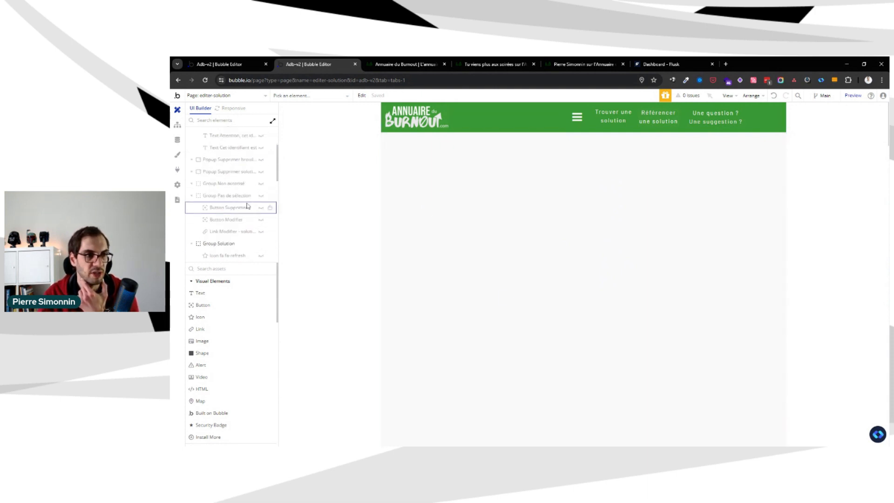
scroll(253, 217, "up", 2)
scroll(254, 214, "down", 2)
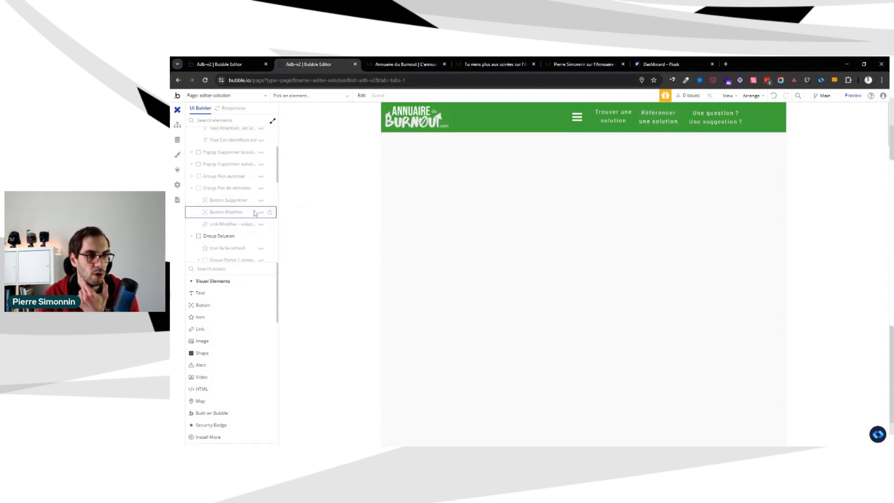
scroll(265, 246, "down", 4)
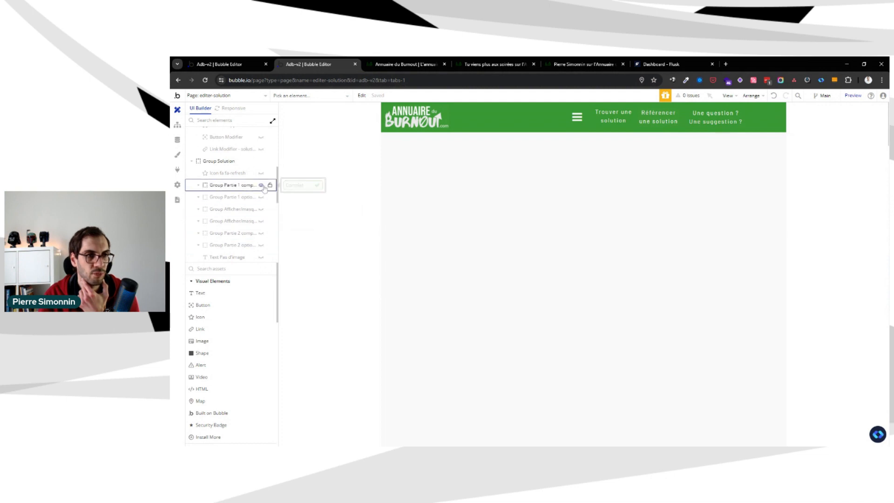
left_click(262, 197)
Open the properties of Group Solution and make Group Connexion visible on the canvas
left_click(219, 161)
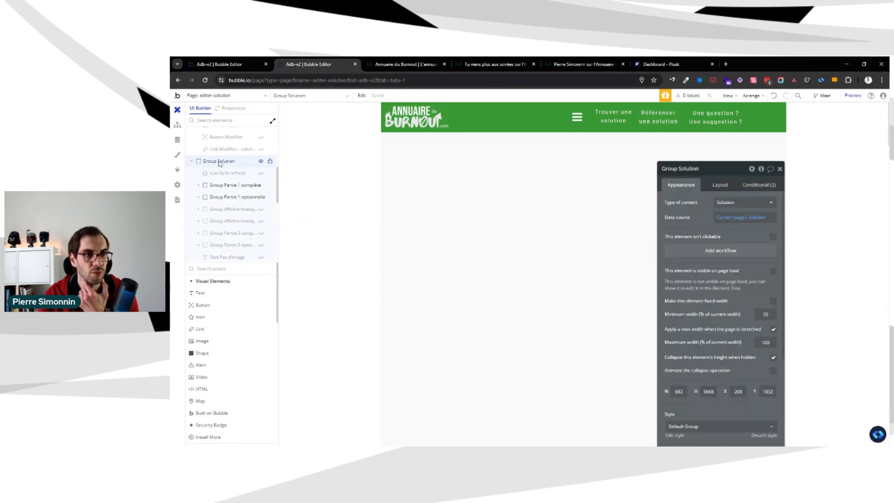
left_click_drag(666, 230, 657, 204)
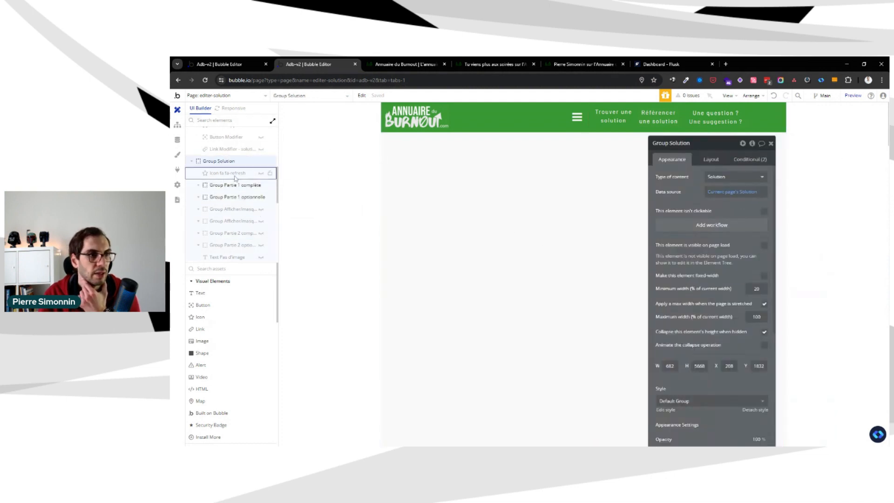
scroll(236, 179, "up", 4)
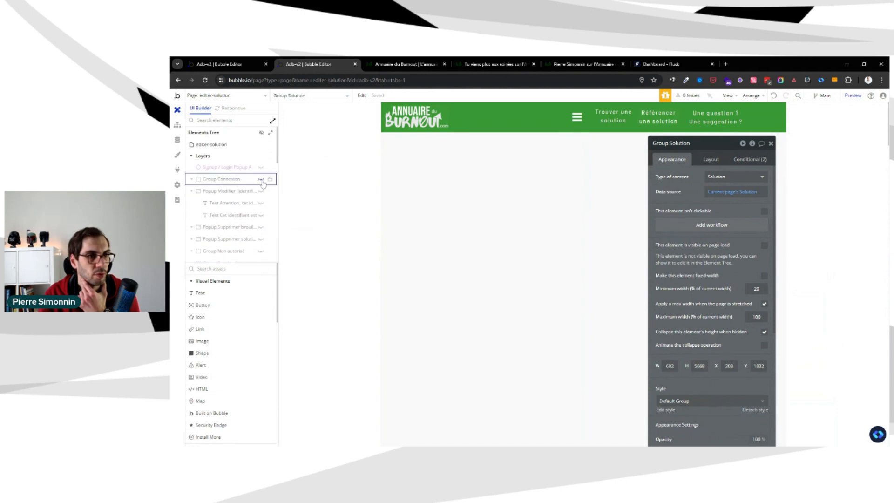
left_click(261, 179)
left_click(509, 206)
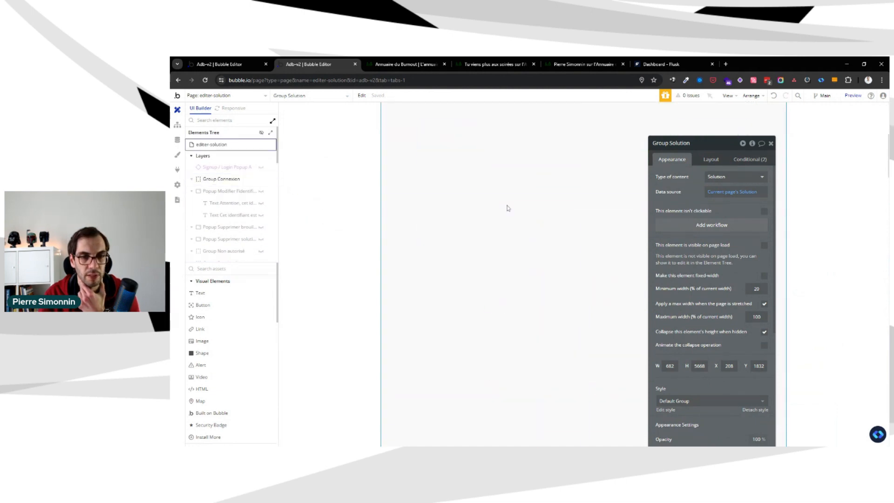
Examine the login group and the Modifier une solution form on the canvas, keeping the property editor clear of them
scroll(444, 278, "down", 10)
scroll(444, 279, "down", 20)
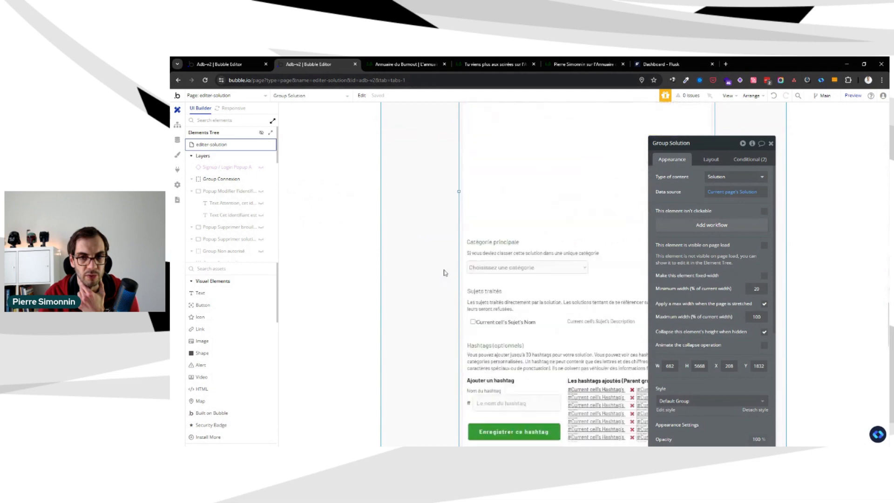
scroll(444, 268, "up", 20)
scroll(435, 249, "up", 10)
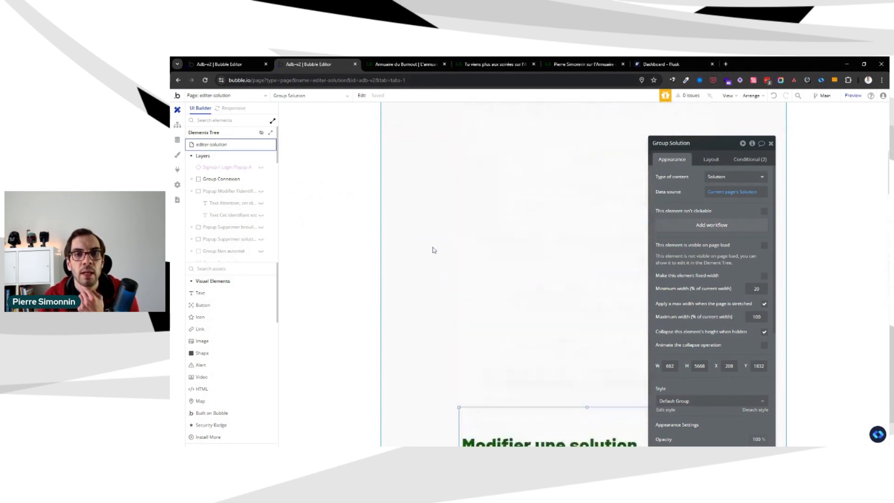
left_click_drag(682, 198, 781, 171)
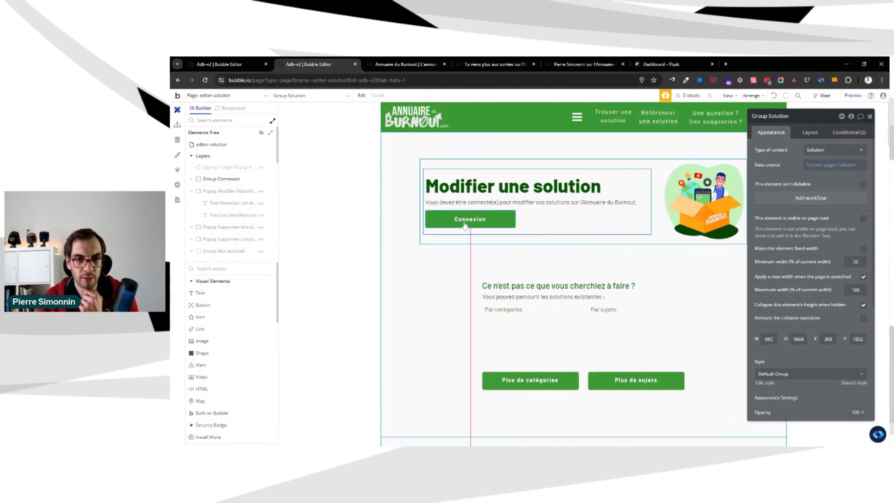
scroll(410, 240, "down", 3)
scroll(410, 239, "up", 3)
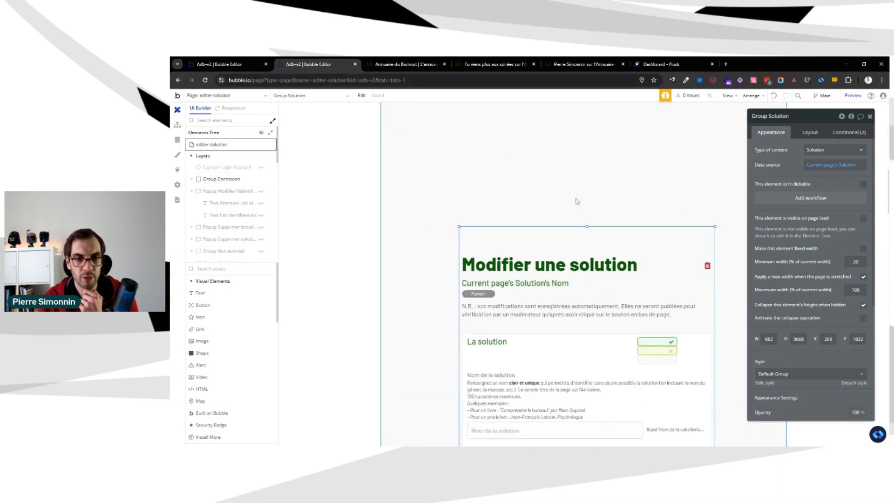
left_click(651, 224)
left_click(650, 237)
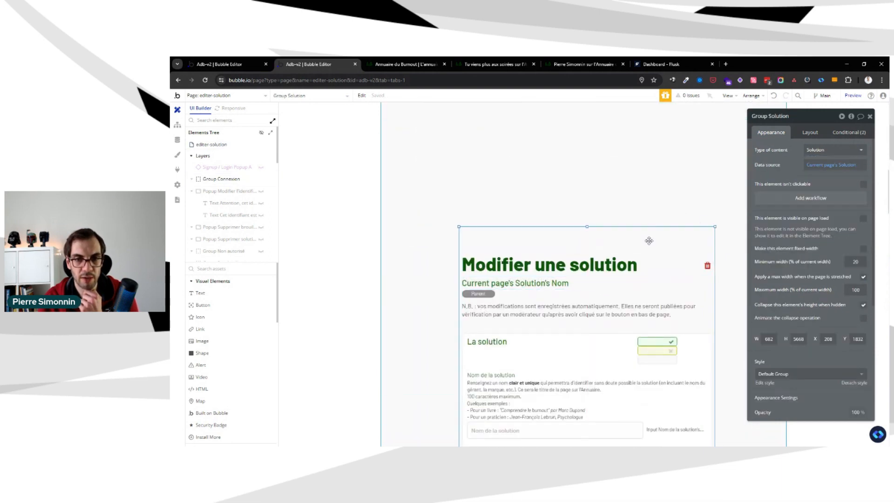
scroll(638, 260, "down", 8)
scroll(625, 279, "down", 1)
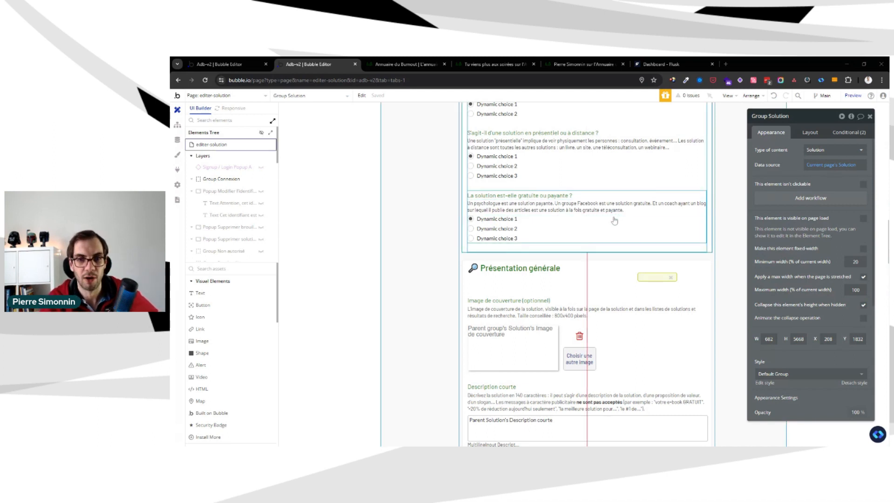
Inspect the properties of the "La solution est-elle gratuite ou payante ?" heading, its Group Payant and the enclosing Group Solution
left_click(617, 207)
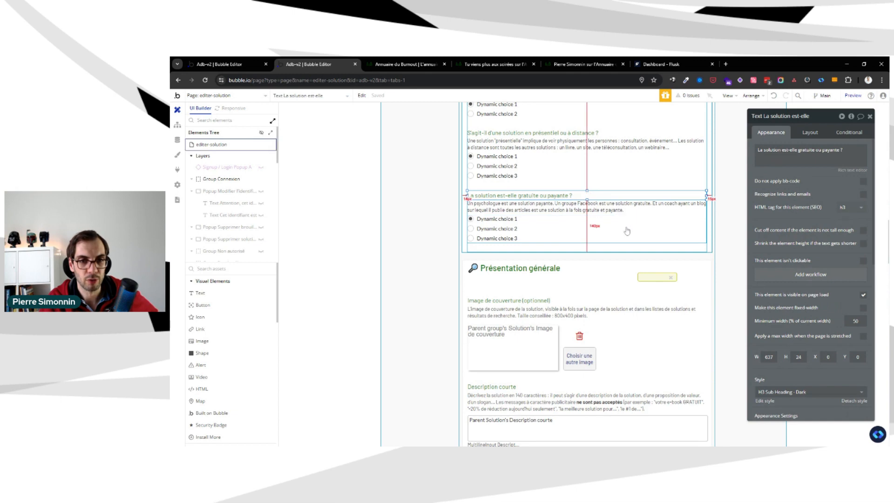
left_click(625, 228)
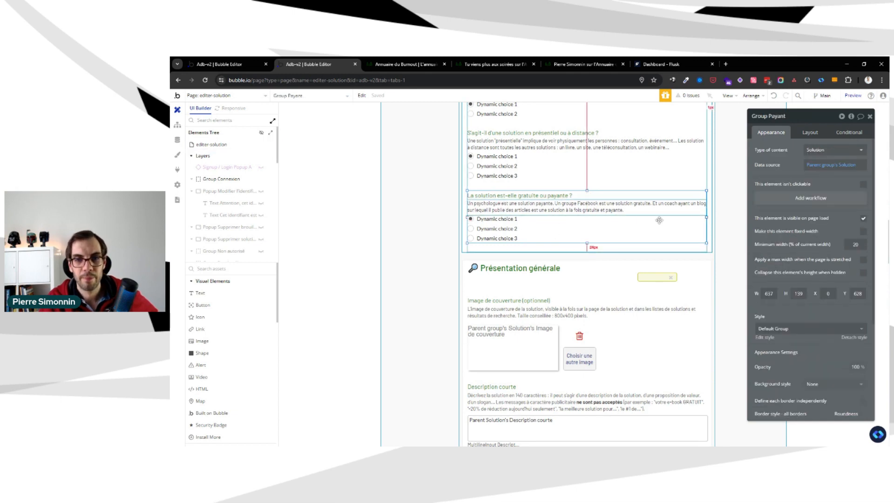
scroll(597, 230, "up", 3)
scroll(598, 230, "up", 3)
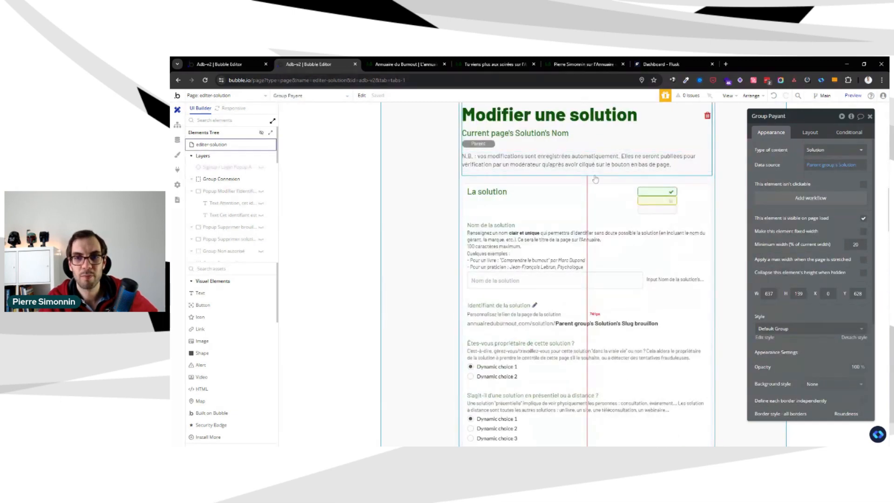
scroll(594, 183, "up", 2)
left_click(581, 196)
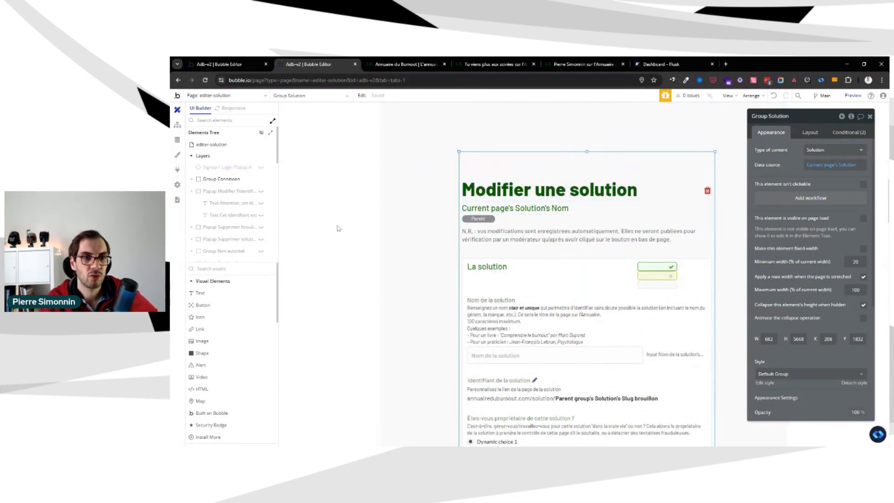
Open the editer-solution page's properties and look through the form's Catégorisation, Liens, Adresses and description sections
scroll(675, 224, "down", 15)
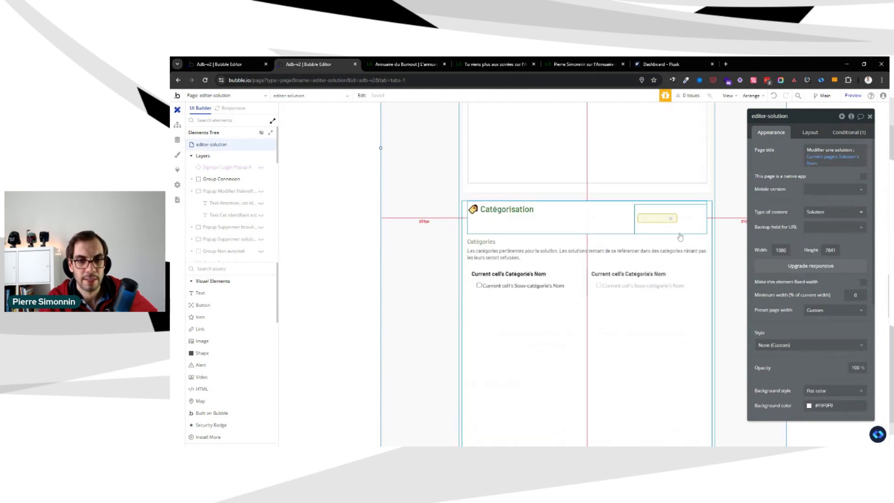
left_click(616, 242)
scroll(616, 241, "down", 15)
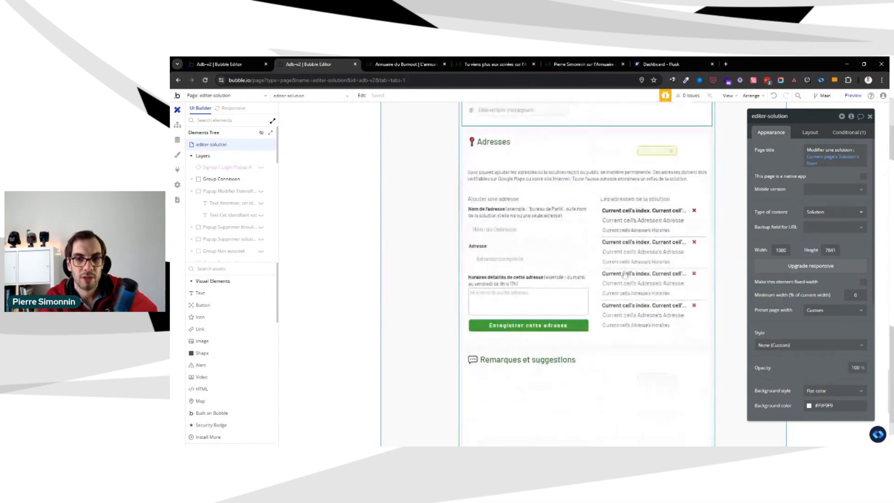
scroll(625, 275, "down", 5)
scroll(614, 256, "up", 15)
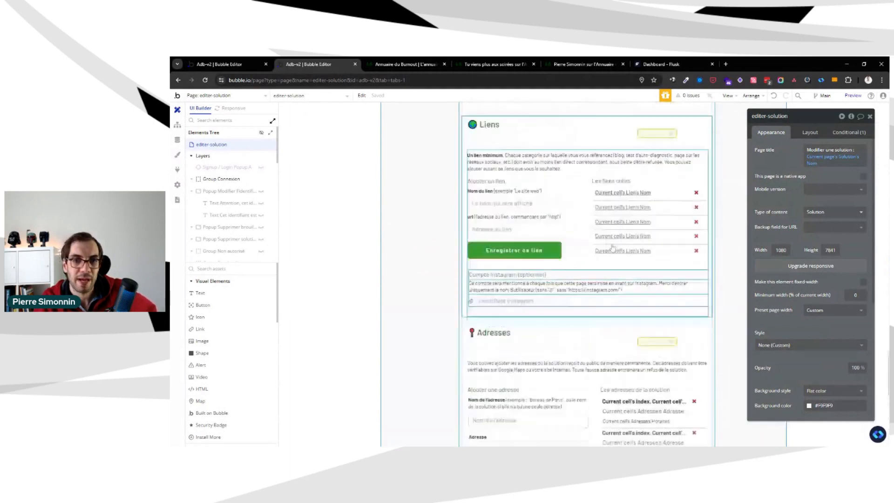
scroll(612, 248, "up", 10)
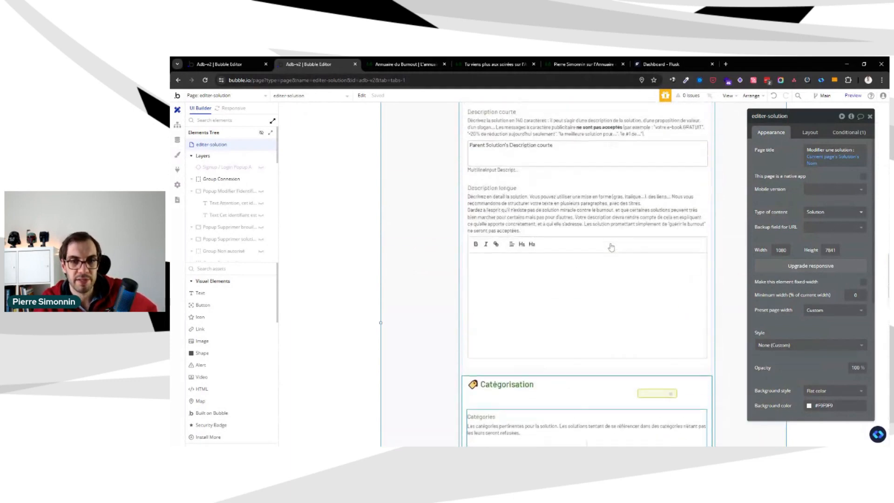
scroll(612, 248, "up", 5)
scroll(612, 247, "up", 5)
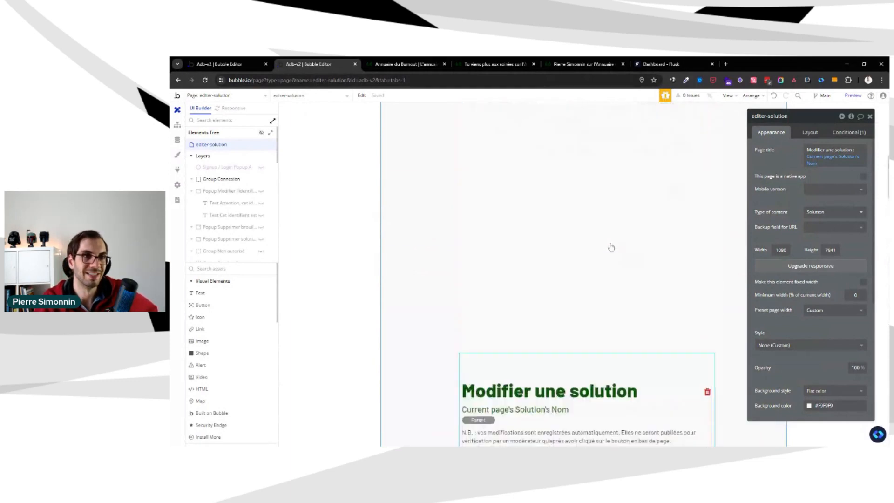
Duplicate the browser tab holding the editer-solution editor and return to the original tab
right_click(327, 62)
left_click(359, 110)
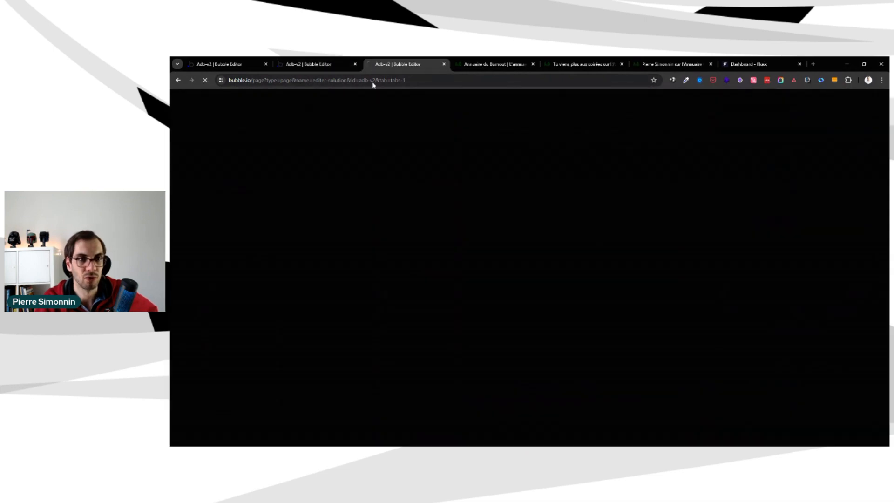
left_click(316, 64)
left_click(396, 63)
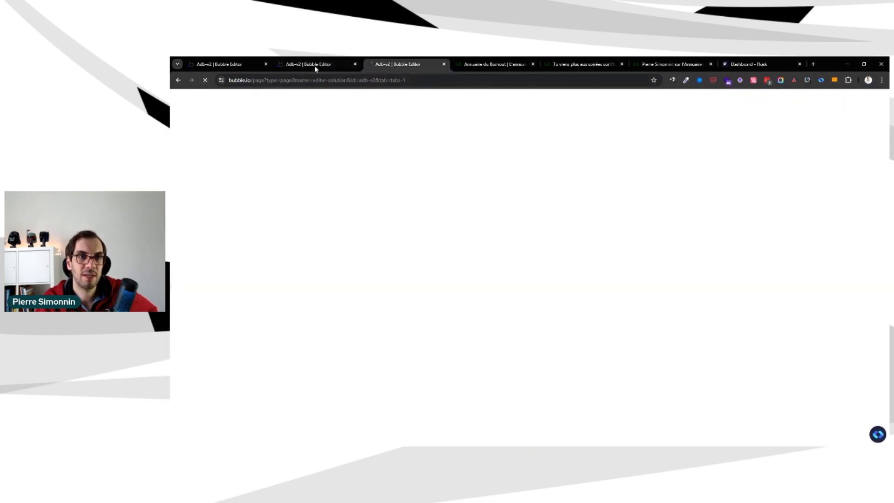
left_click(315, 65)
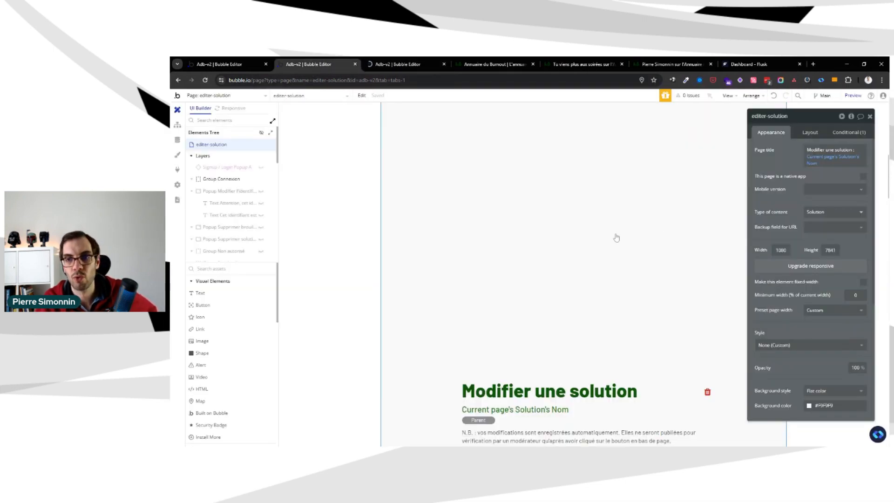
Show the fa-refresh icon, Group Afficher/masquer 1 and 2, and Group Partie 2 complète inside Group Solution
scroll(594, 230, "down", 2)
scroll(259, 187, "down", 5)
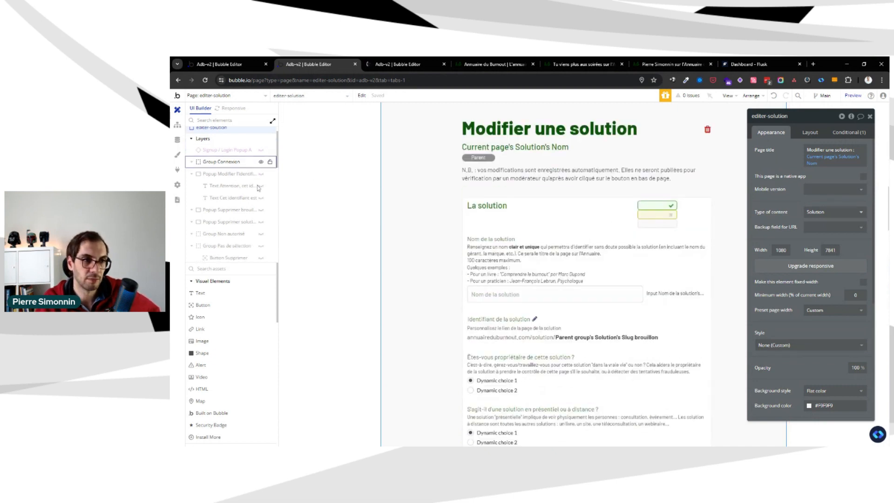
scroll(259, 188, "up", 4)
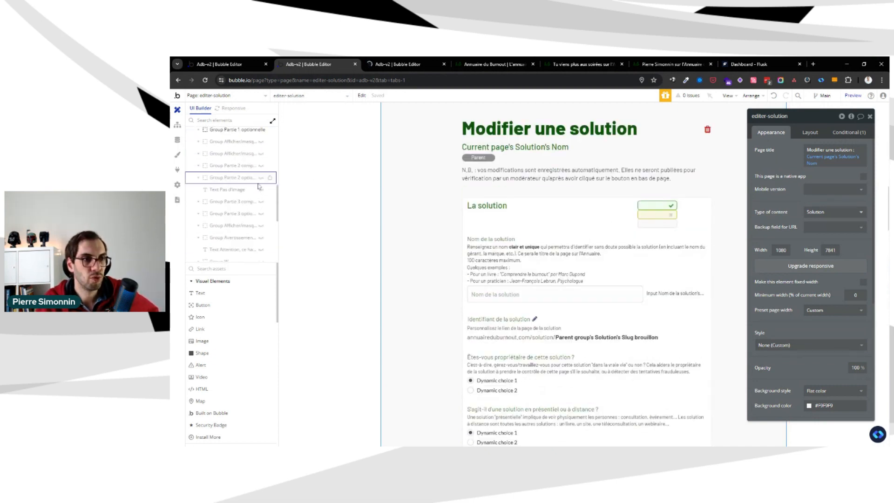
scroll(261, 185, "up", 1)
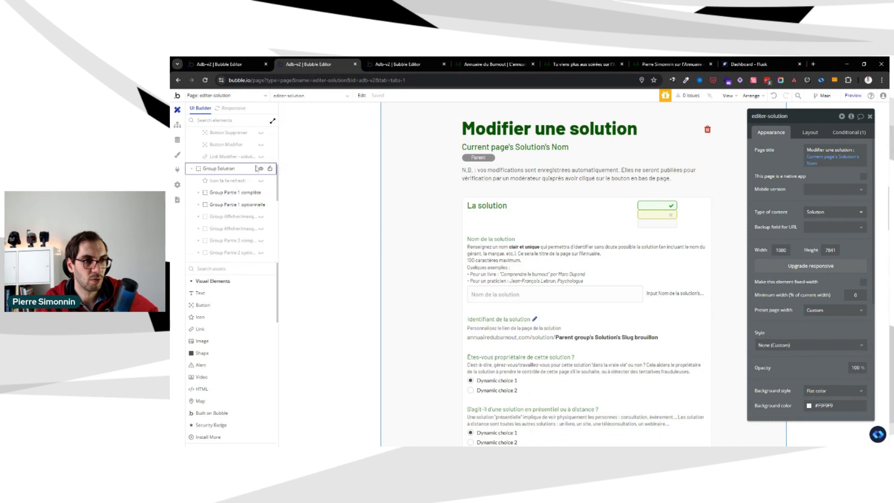
left_click(261, 181)
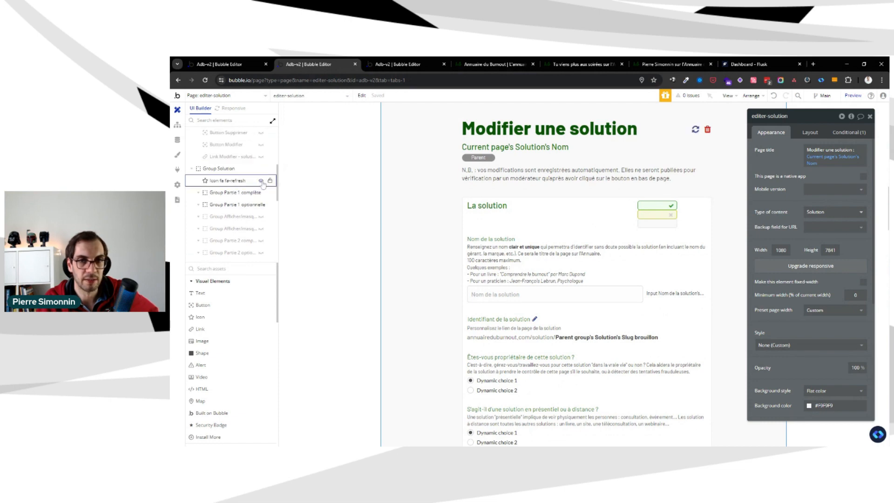
left_click(262, 217)
left_click(261, 229)
left_click(261, 240)
Show Group Partie 2 optionnelle, Text Pas d'image and Group Partie 3 complète inside Group Solution
scroll(262, 233, "down", 1)
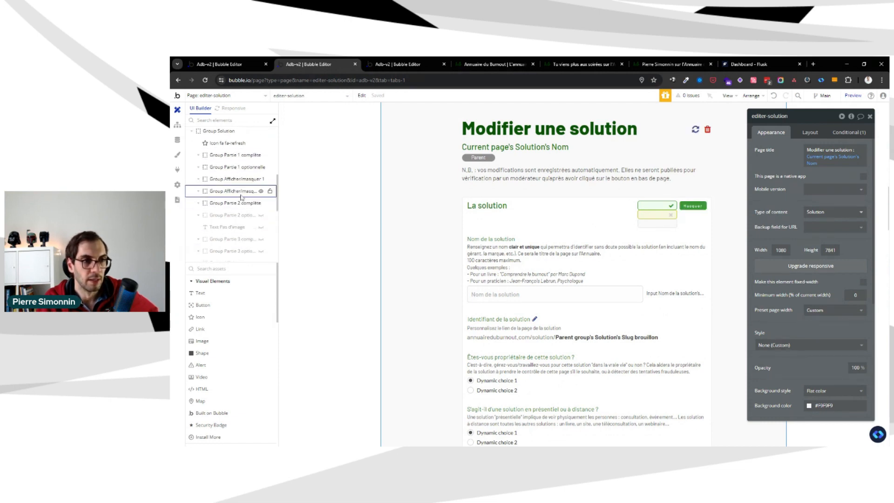
left_click(262, 215)
left_click(261, 231)
left_click(261, 227)
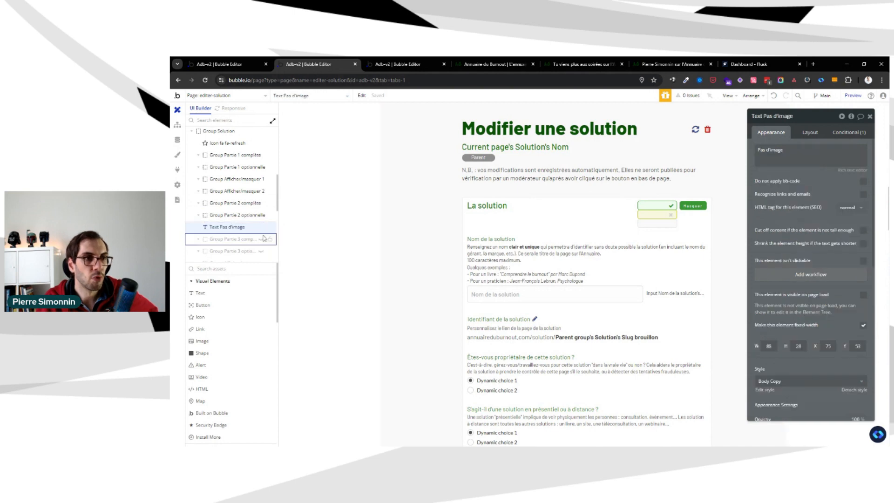
left_click(261, 239)
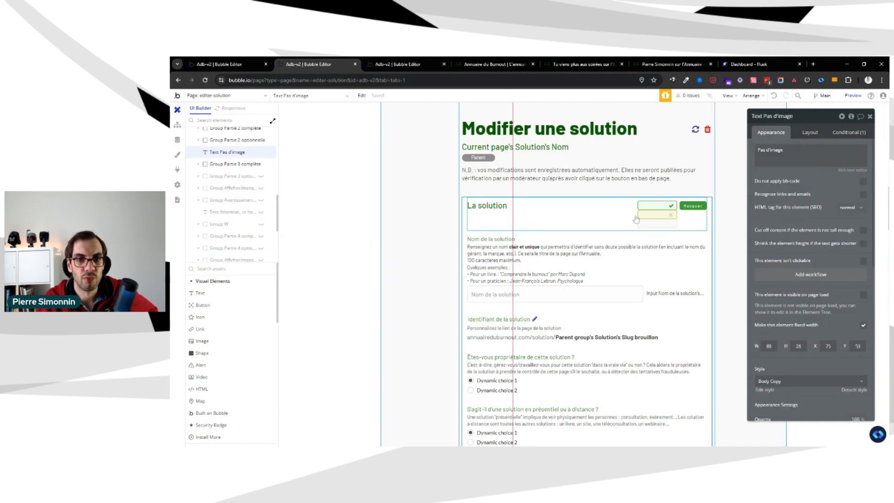
In the duplicate editor tab, create a new reusable element named Edit Solution without cloning an existing one
left_click(397, 65)
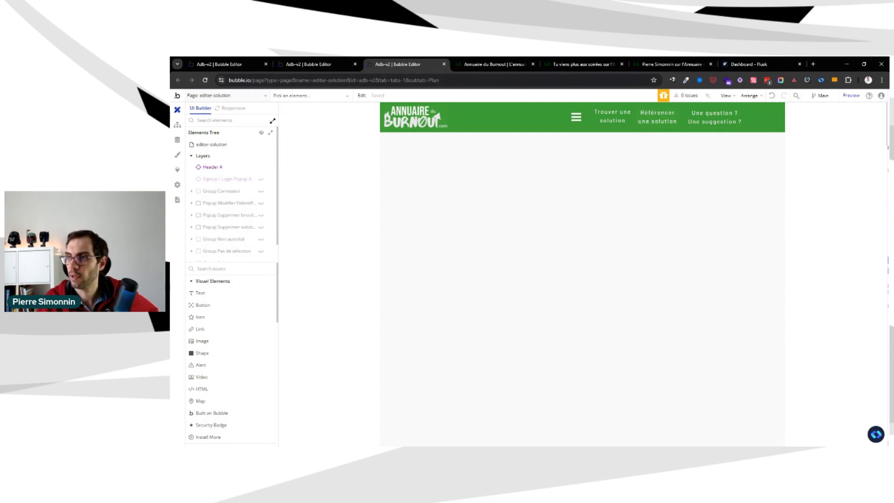
left_click(250, 96)
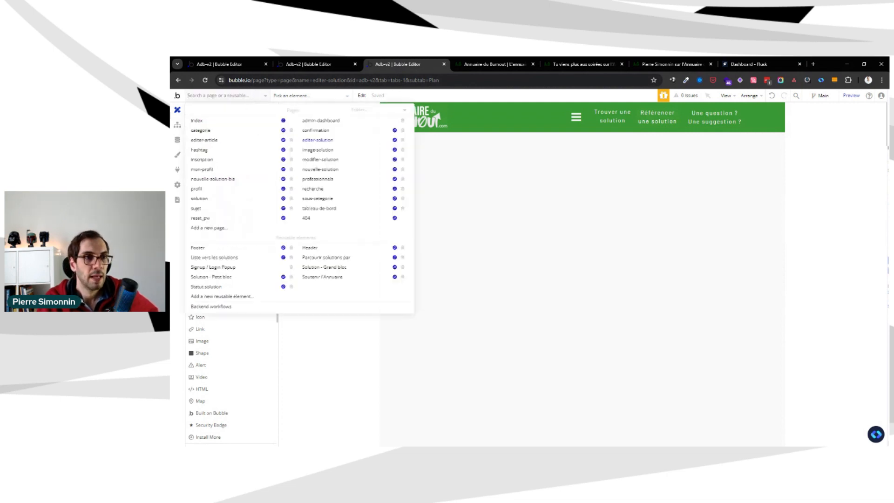
left_click(248, 299)
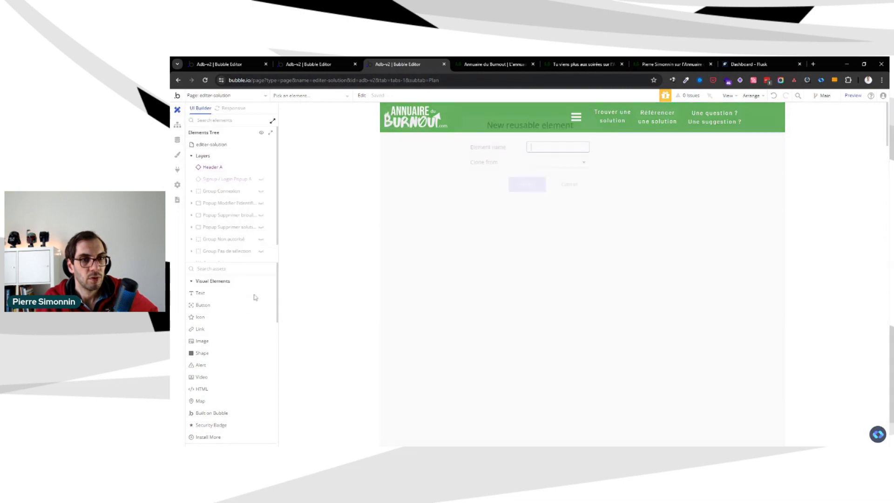
type("Edit Solution")
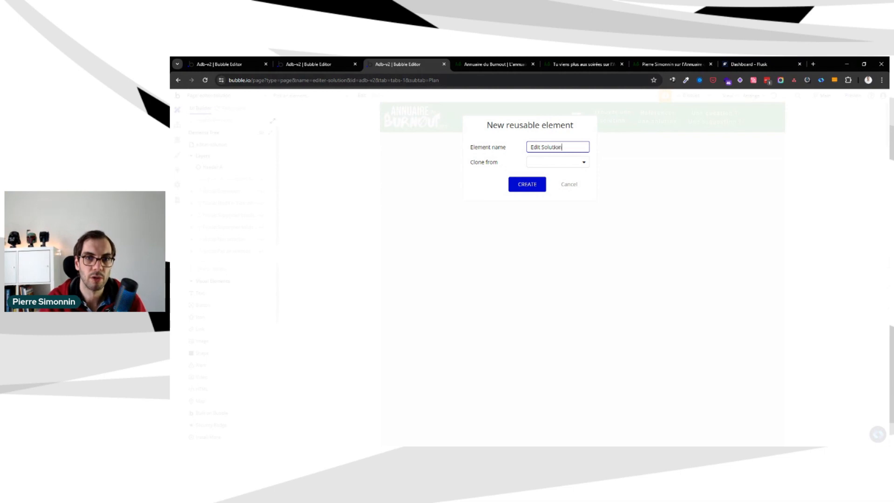
left_click(529, 164)
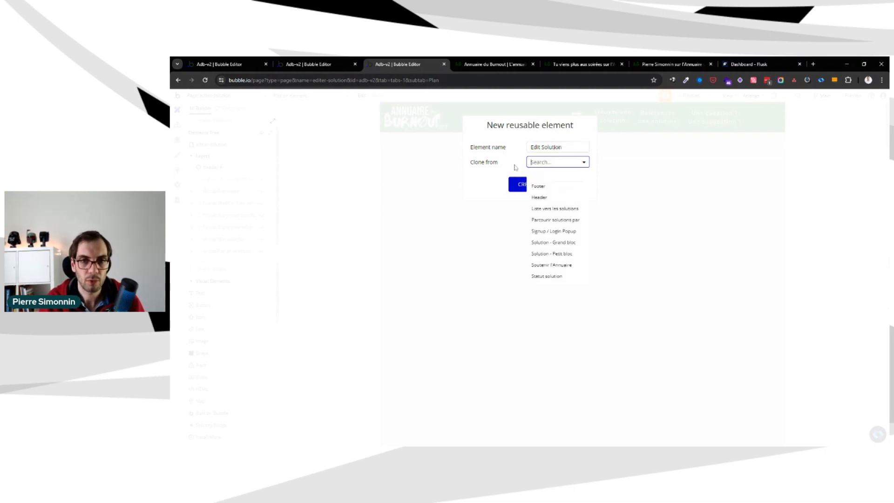
left_click(516, 168)
left_click(522, 184)
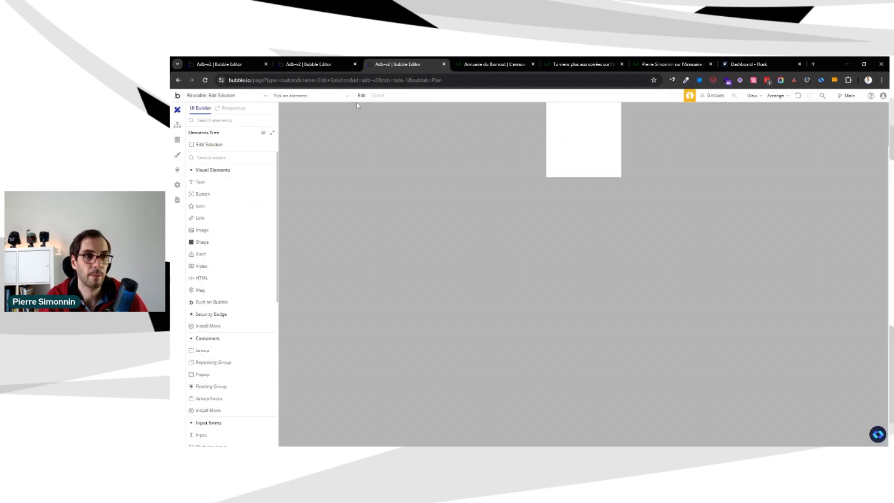
Upgrade the Edit Solution element to the new responsive engine and set its default builder width to 900
left_click(232, 108)
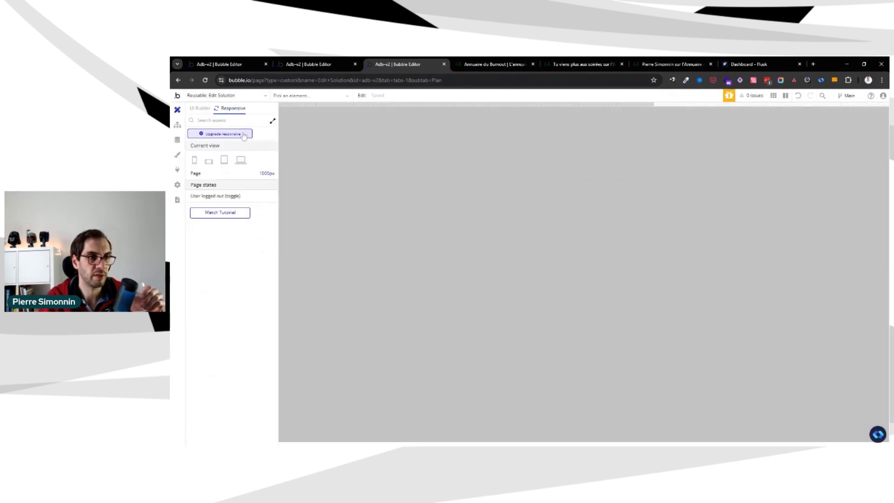
left_click(222, 135)
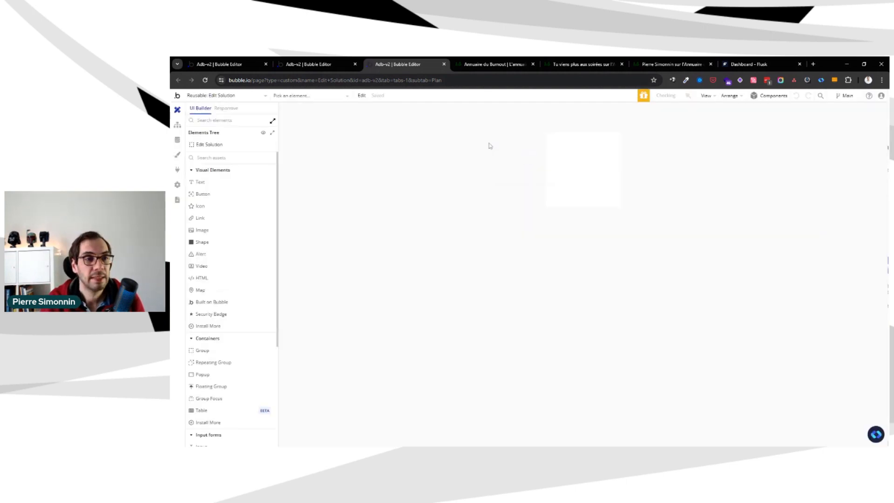
double_click(593, 158)
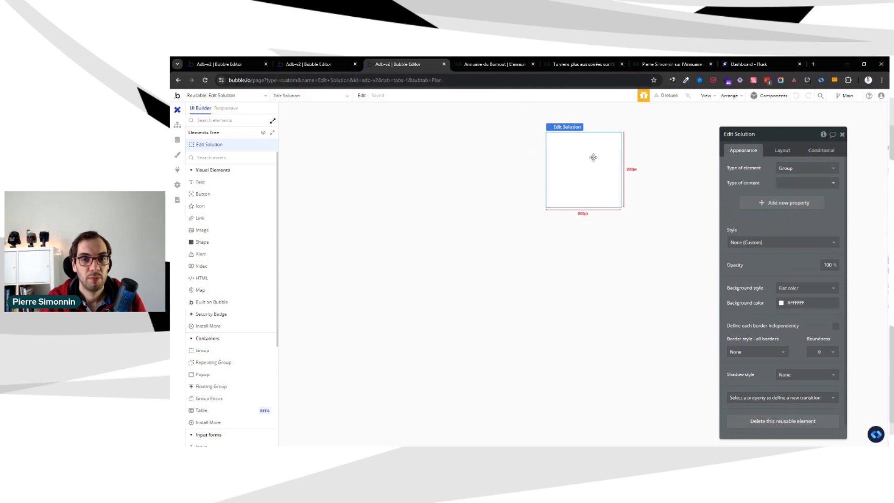
left_click(781, 151)
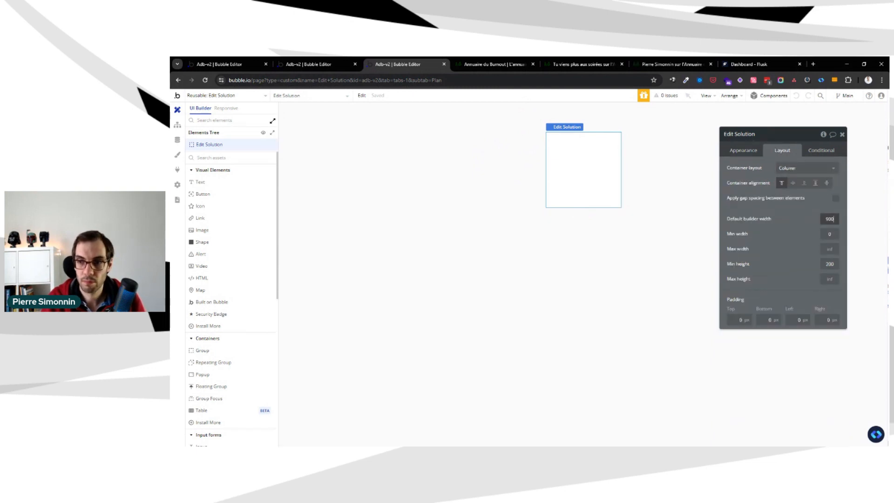
left_click_drag(802, 215, 734, 206)
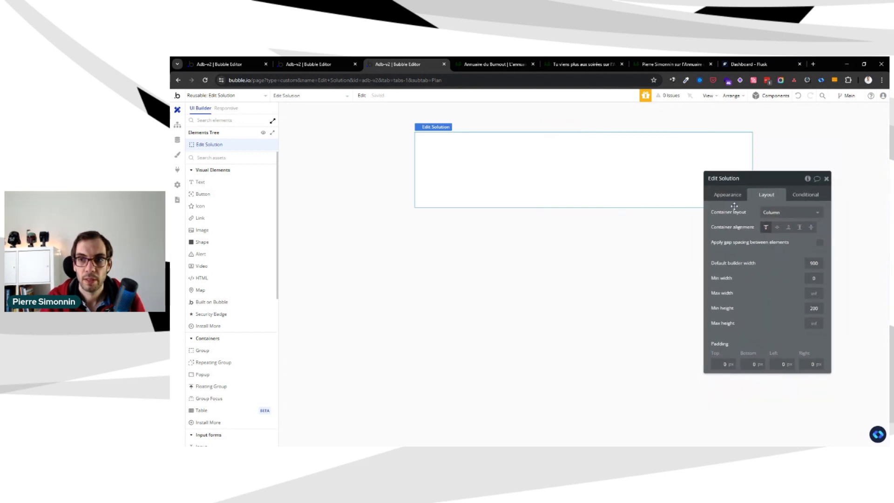
Apply the Default Group style to Edit Solution and check that style's definition
left_click(730, 197)
left_click(758, 286)
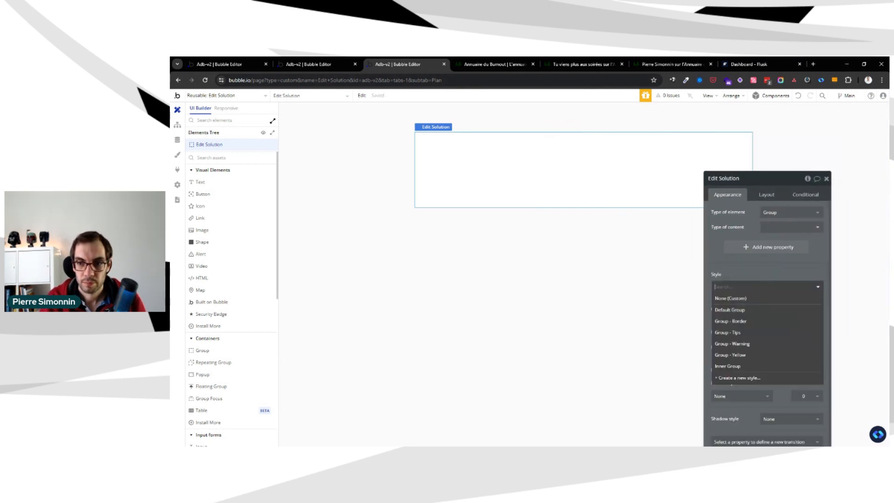
left_click(748, 310)
left_click(721, 295)
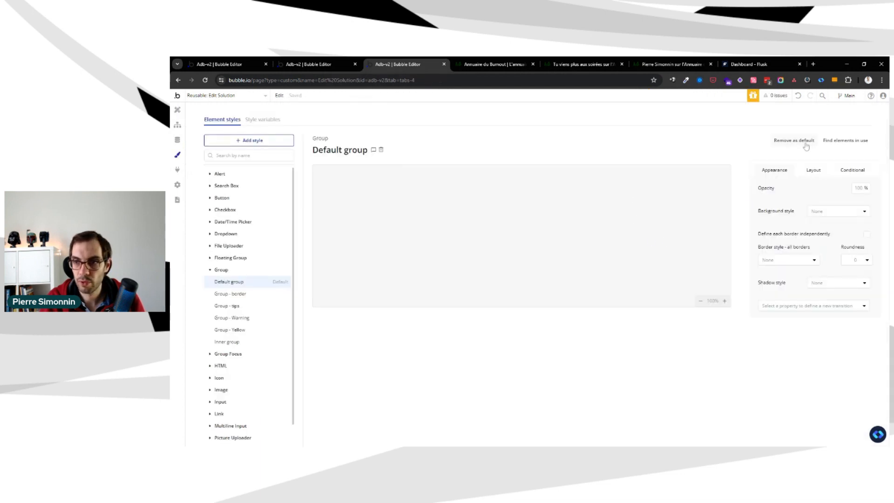
left_click(178, 109)
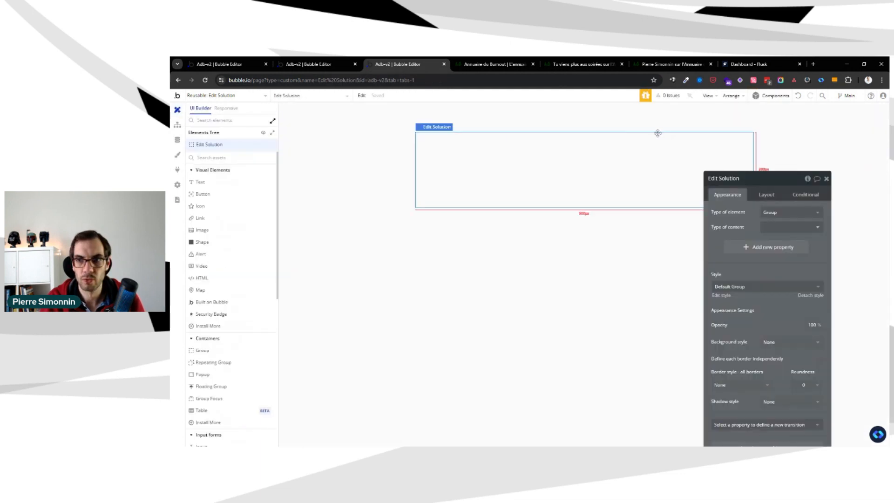
left_click_drag(775, 145, 803, 166)
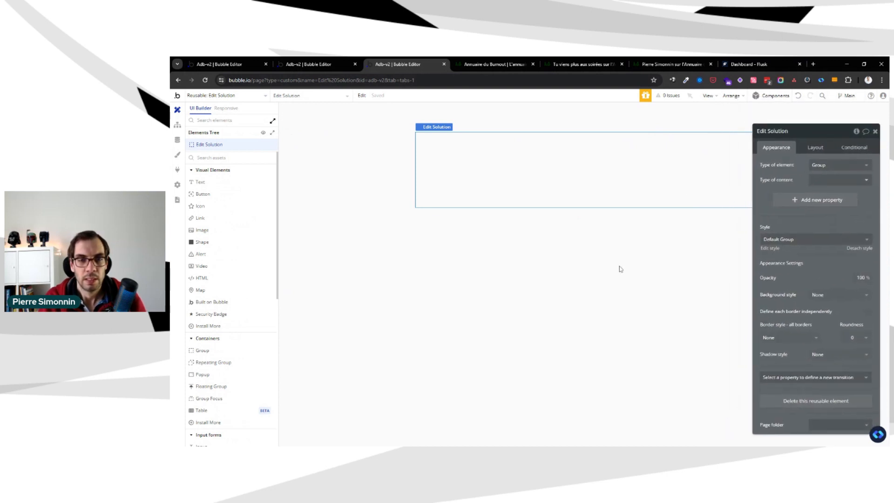
Examine the workflow attached to the fa-refresh icon on the editer-solution page
key("ctrl+shift+Tab")
key("ctrl+Tab")
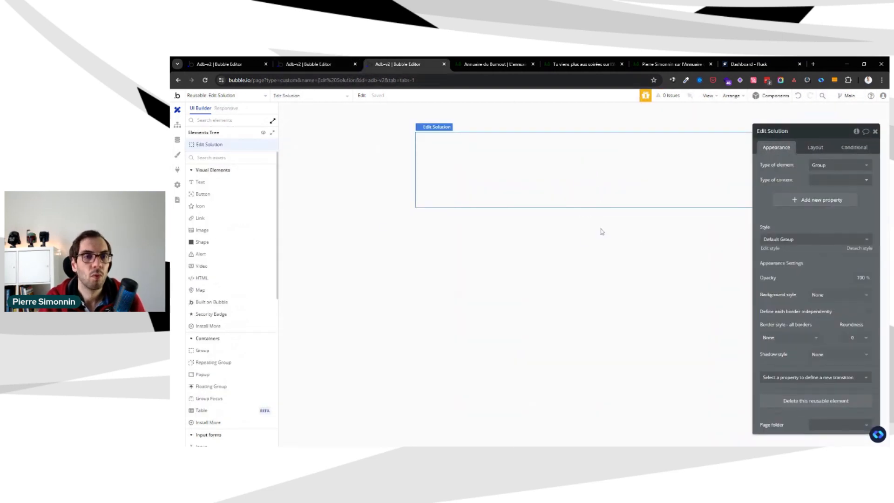
key("ctrl+shift+Tab")
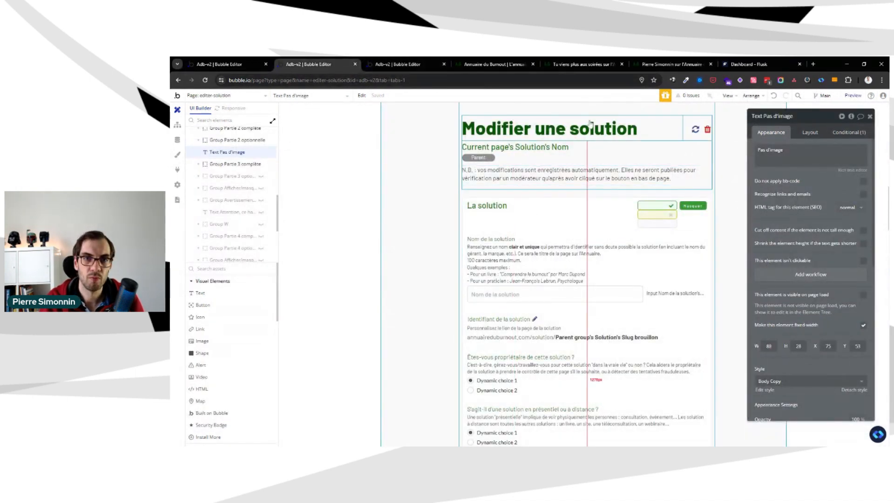
left_click(695, 129)
left_click(805, 212)
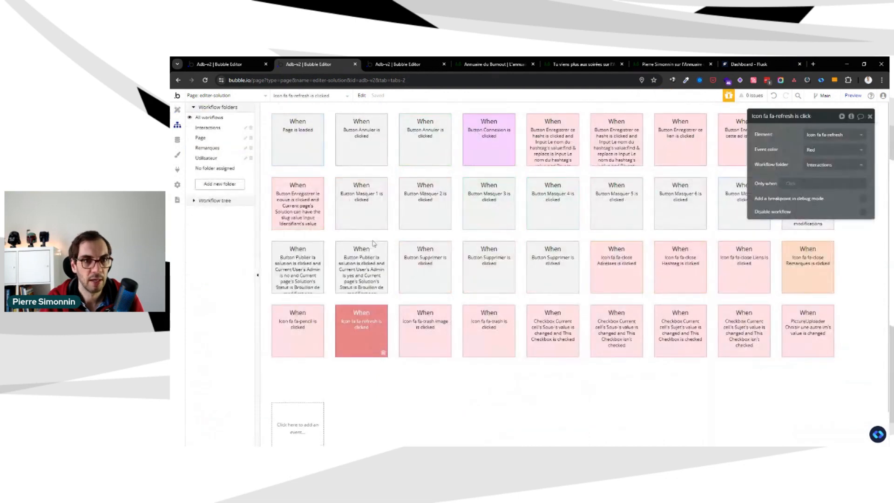
left_click(329, 381)
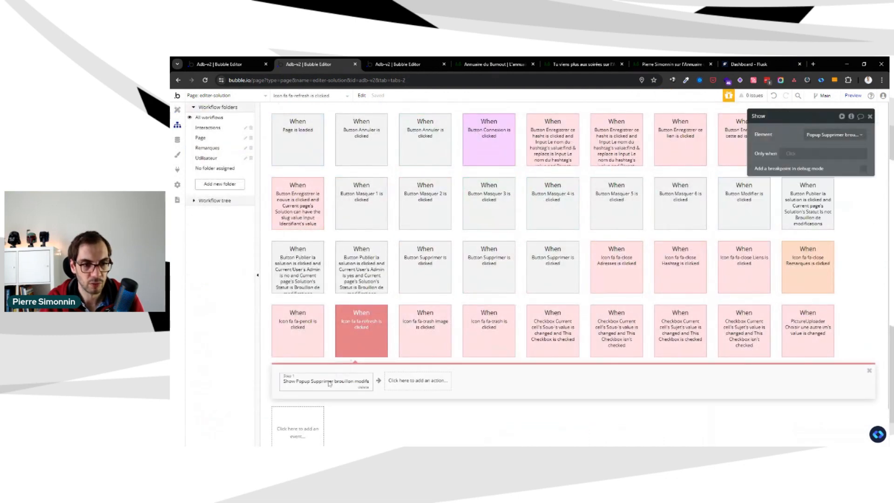
left_click(368, 327)
left_click(343, 376)
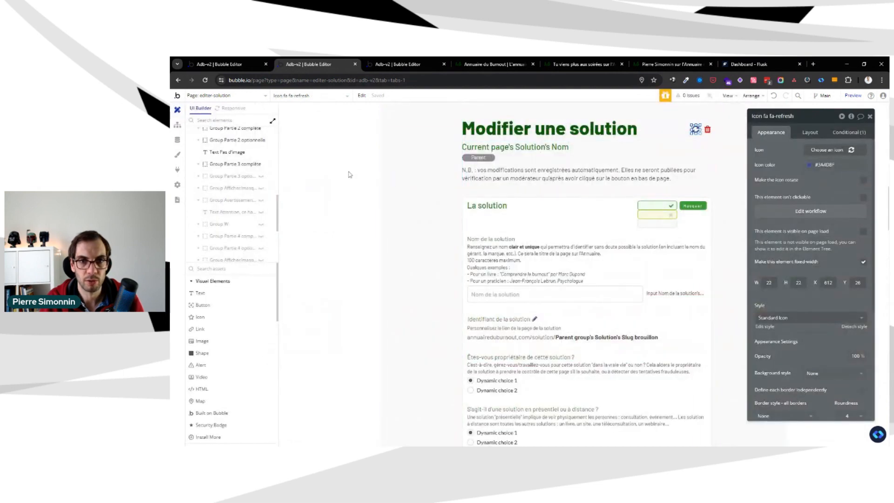
Copy the "Modifier une solution" heading from the editer-solution page into the Edit Solution reusable element
scroll(352, 175, "up", 1)
left_click(554, 172)
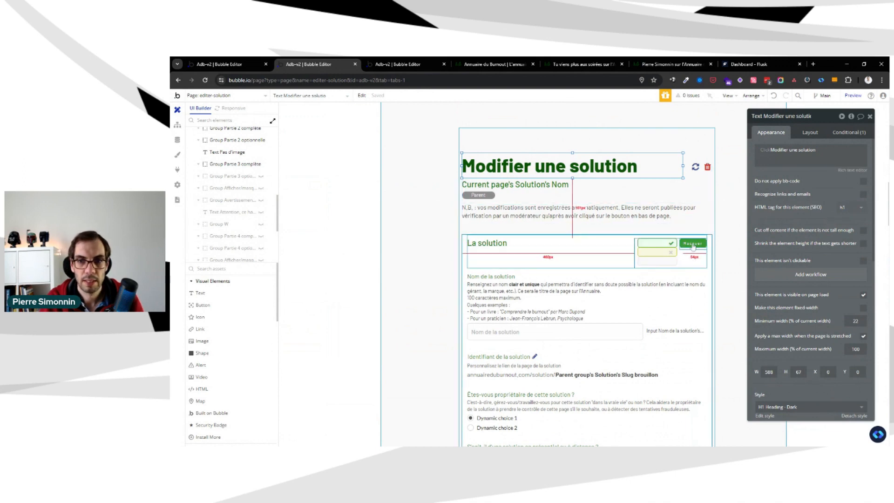
key("ctrl+Tab")
key("ctrl+v")
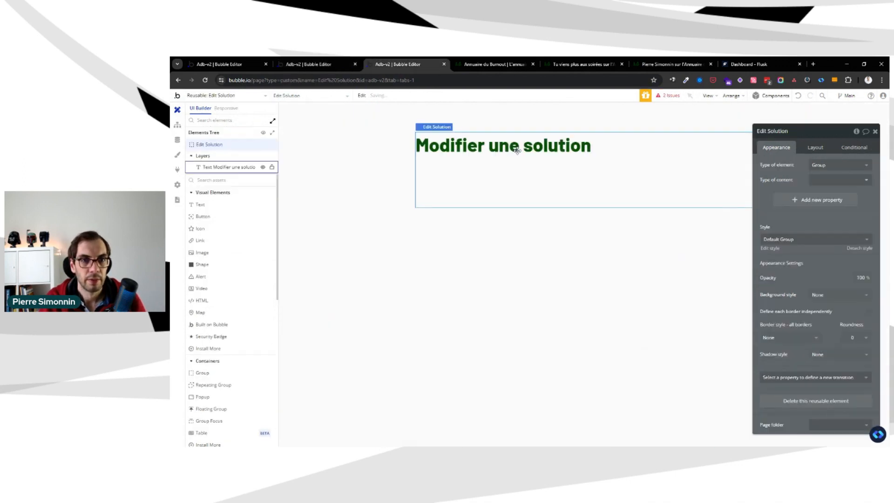
Make the pasted "Modifier une solution" heading fit its height to its content
left_click(816, 148)
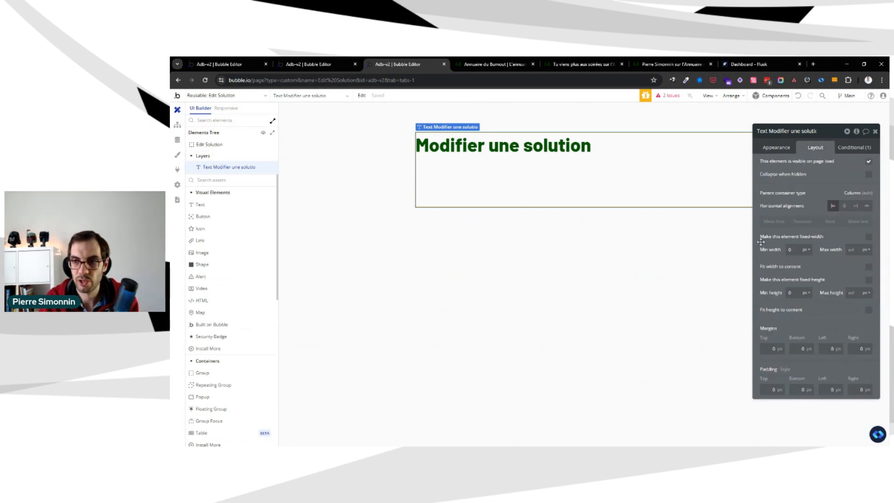
left_click(228, 144)
left_click(227, 168)
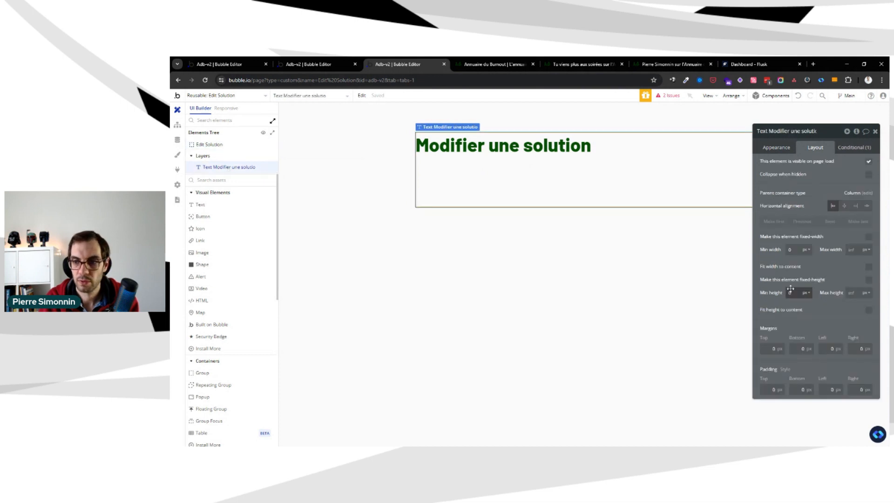
left_click(869, 310)
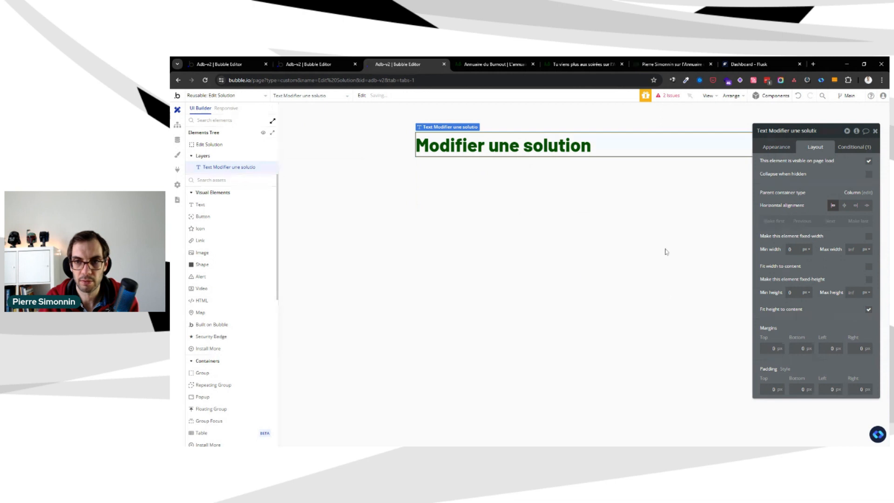
Review the issues reported for the pasted heading and compare its condition with the original heading's on the editer-solution page
left_click(528, 172)
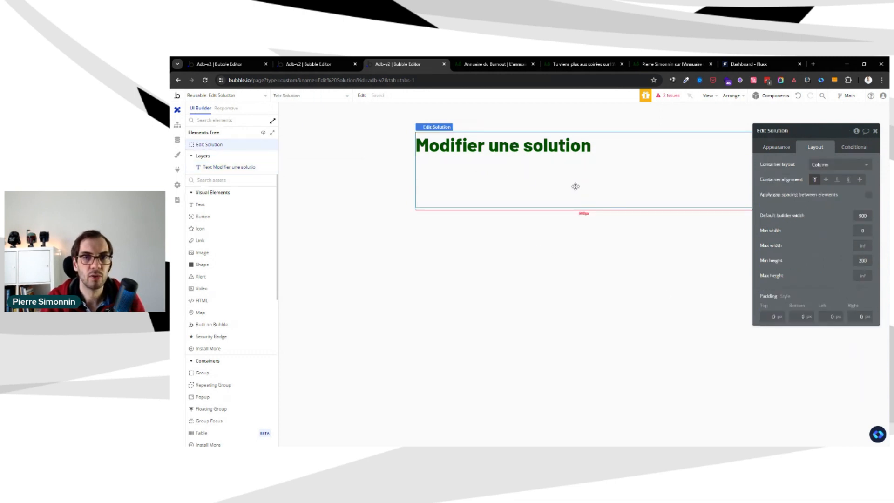
left_click(669, 98)
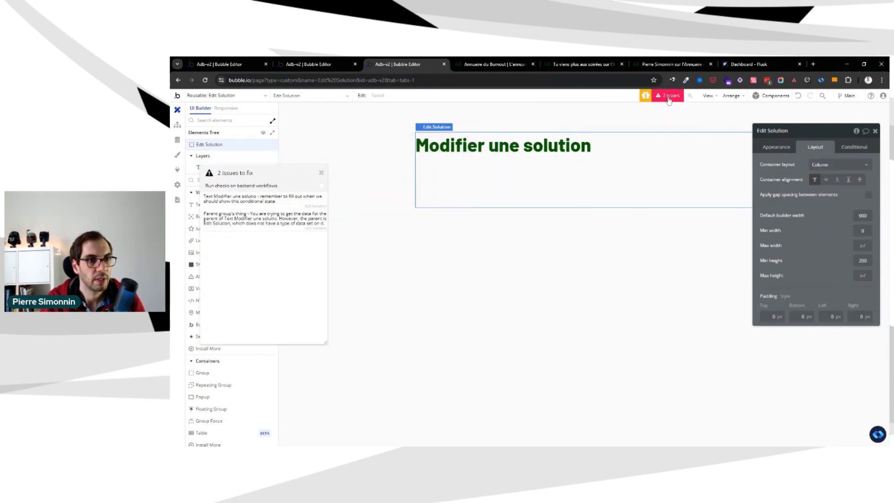
left_click(290, 198)
left_click_drag(823, 159, 777, 223)
key("ctrl+shift+Tab")
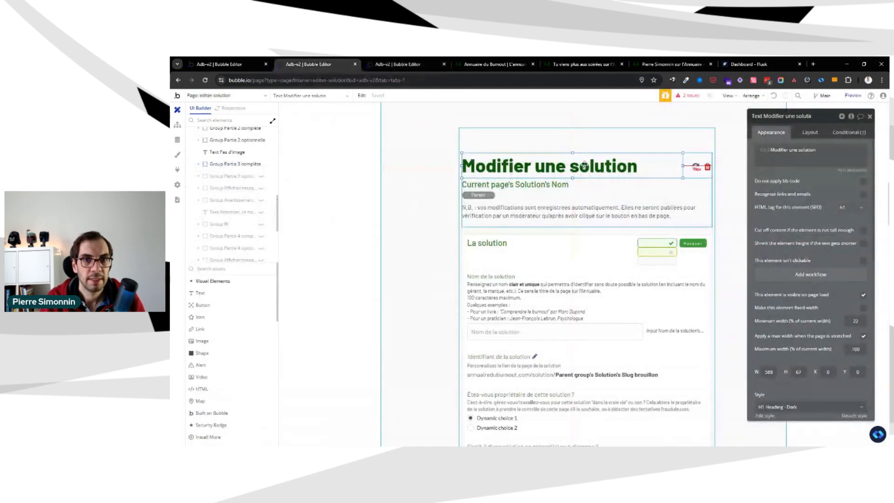
left_click(833, 133)
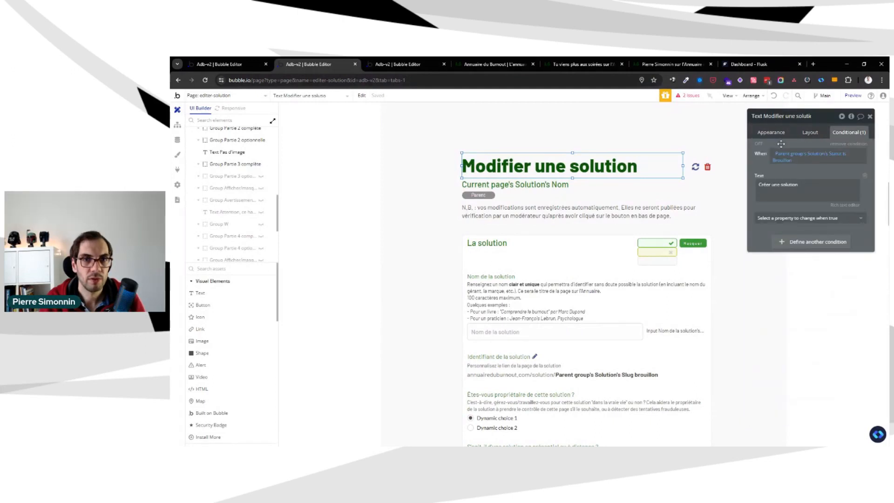
key("ctrl+Tab")
Set the Edit Solution reusable element's type of content to Solution
left_click(372, 140)
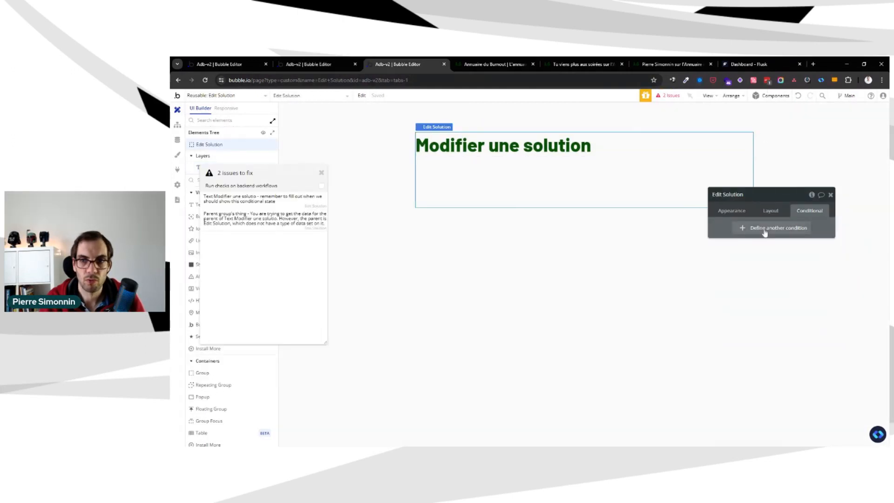
left_click(731, 213)
left_click(775, 245)
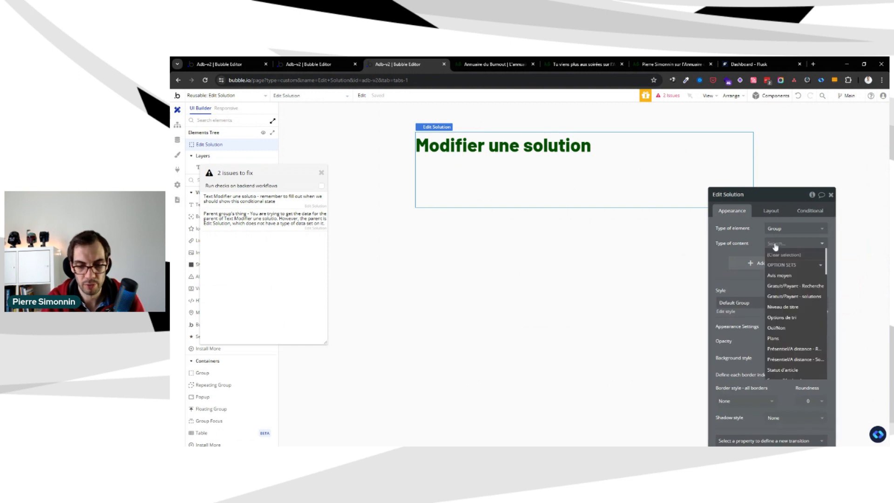
type("sol")
key("Down")
key("Down")
key("Down")
key("Down")
key("Return")
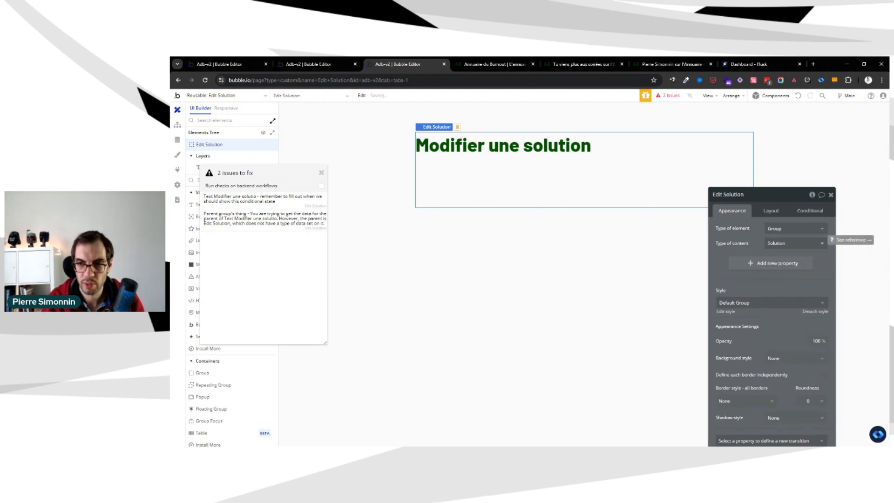
Check the condition on the "Modifier une solution" heading inside Edit Solution
left_click(510, 154)
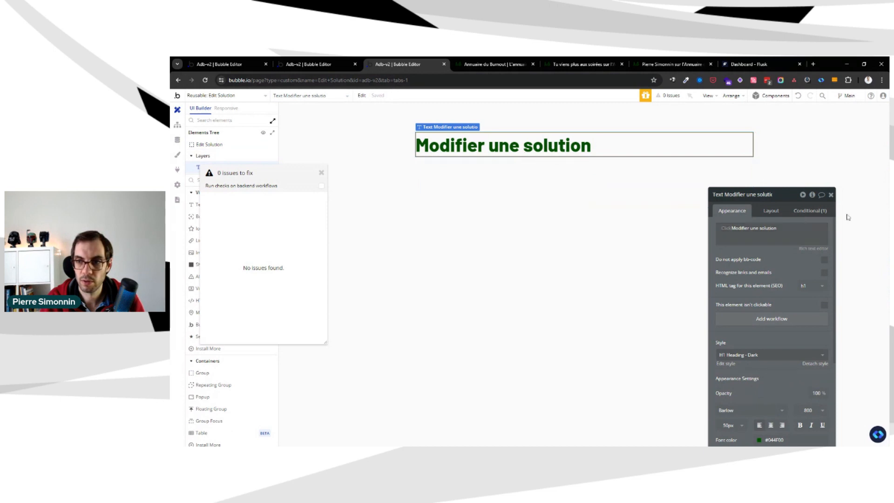
left_click(811, 211)
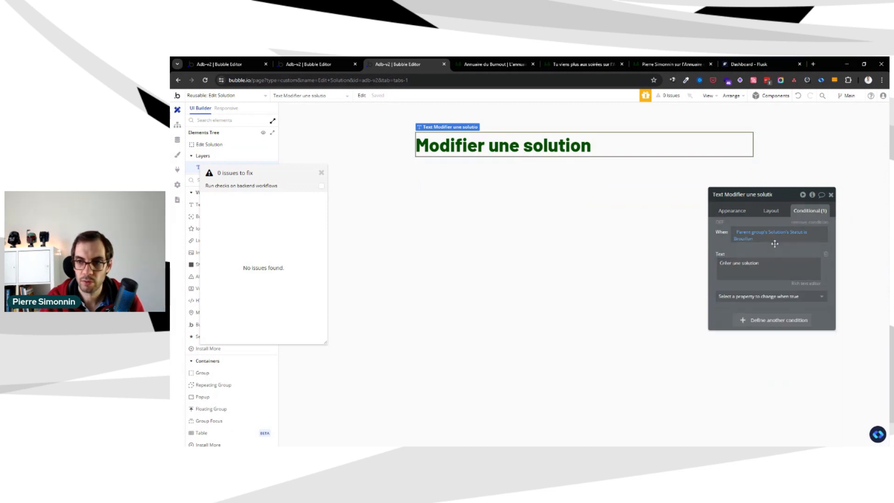
left_click_drag(777, 246, 794, 217)
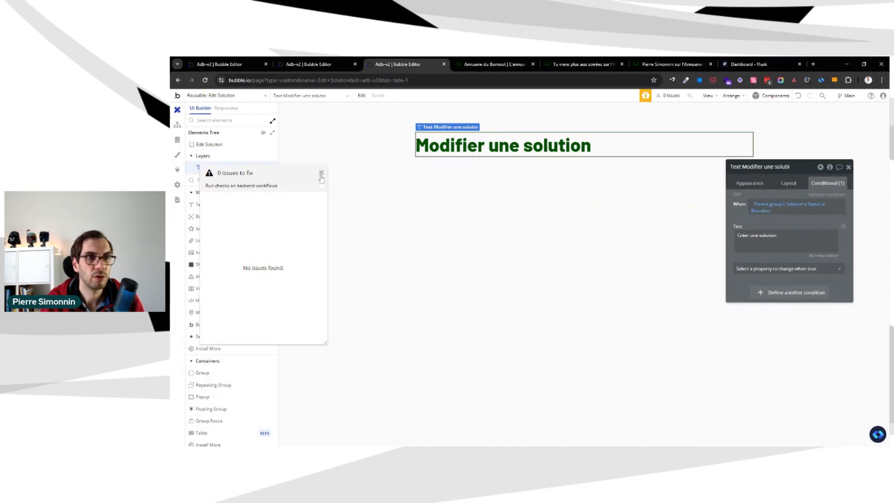
Enable gap spacing between elements for the Edit Solution container and set its row gap to 20 px
left_click(572, 196)
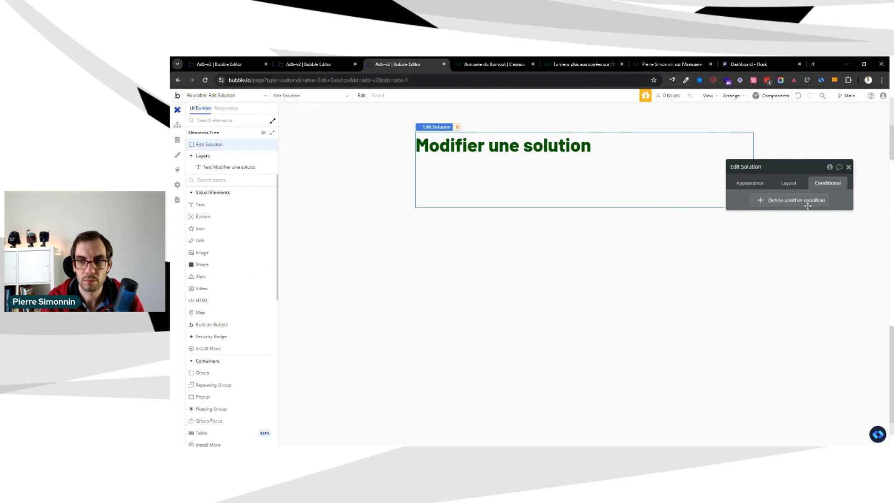
left_click(789, 184)
left_click(842, 230)
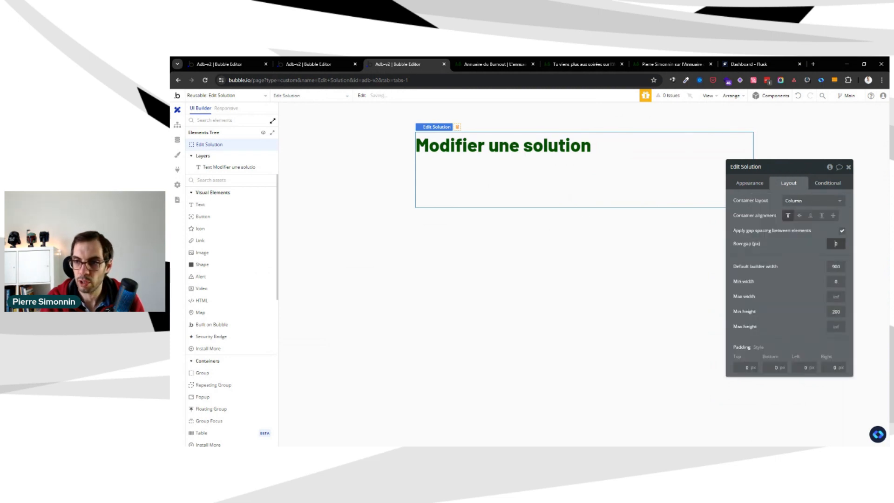
left_click(808, 245)
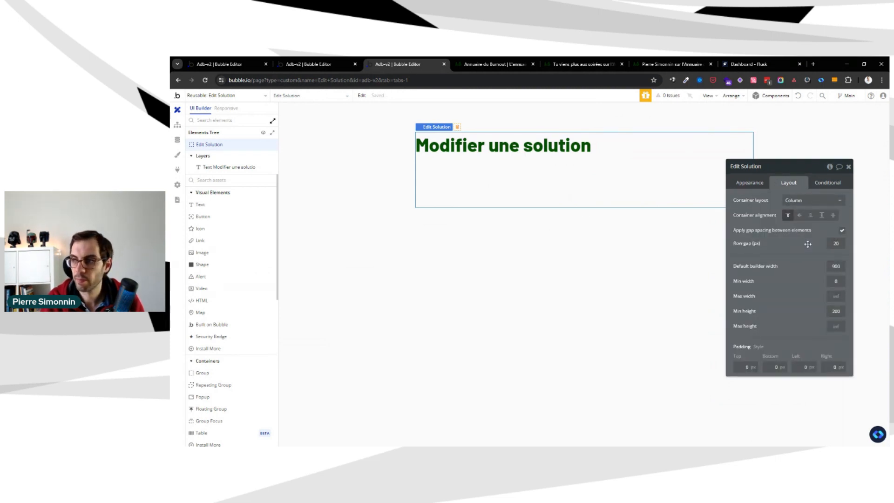
Review the sections and fields of the original form on the editer-solution page, from the heading down through "La solution"
key("ctrl+shift+Tab")
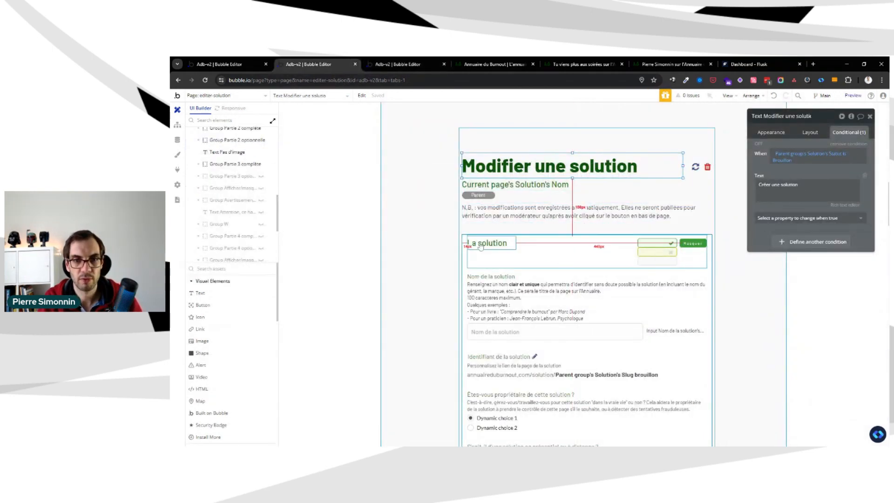
scroll(661, 191, "down", 2)
scroll(664, 190, "down", 1)
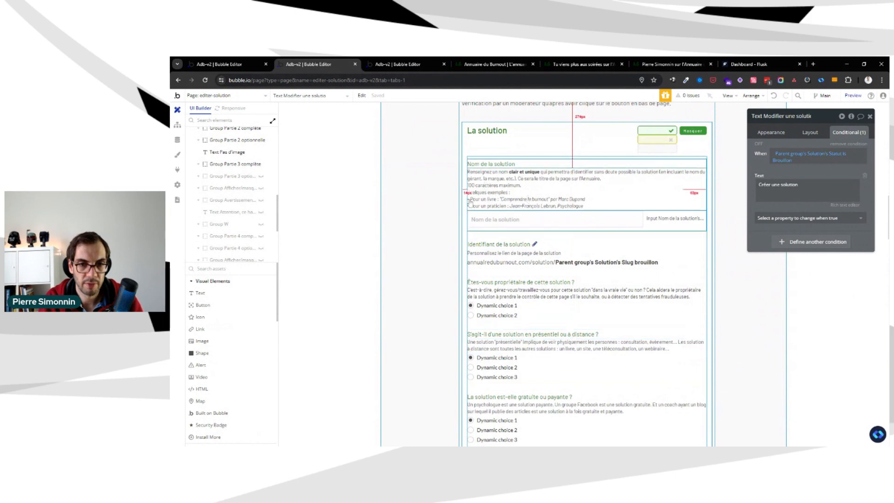
scroll(695, 244, "down", 4)
scroll(604, 288, "up", 7)
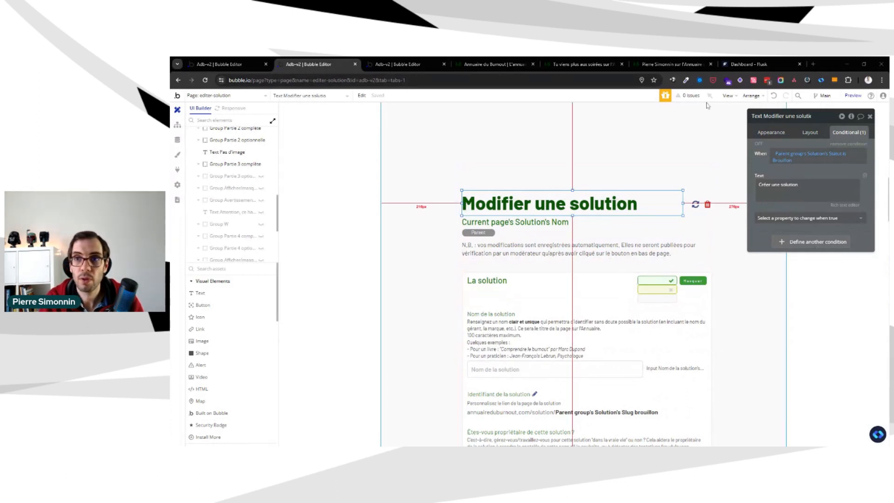
left_click(380, 202)
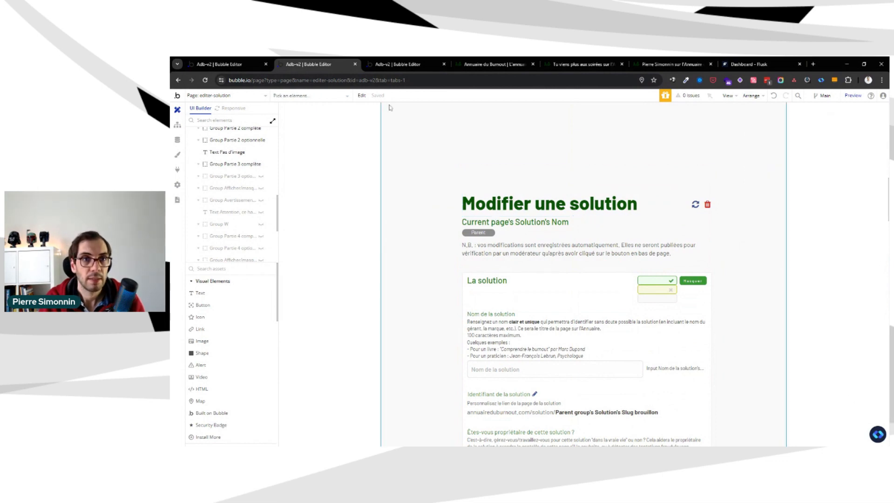
left_click(390, 60)
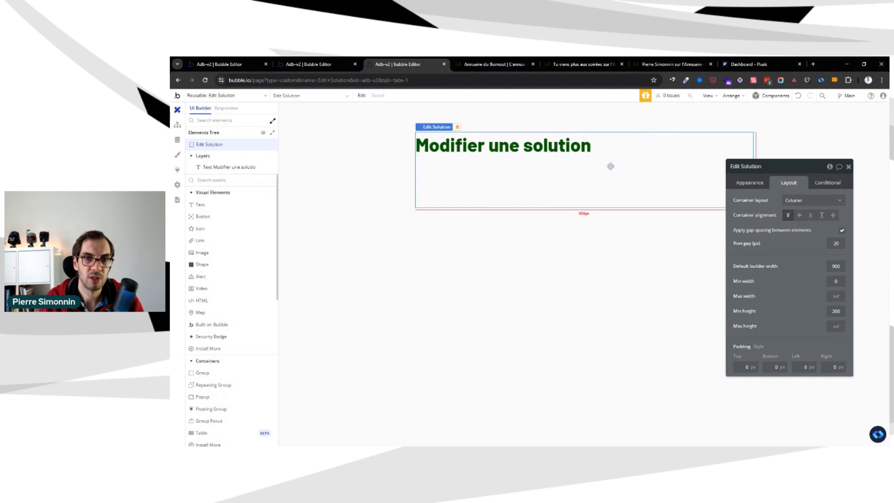
Open the Nocodable component library and log in with the saved email address and password
left_click_drag(782, 244, 799, 243)
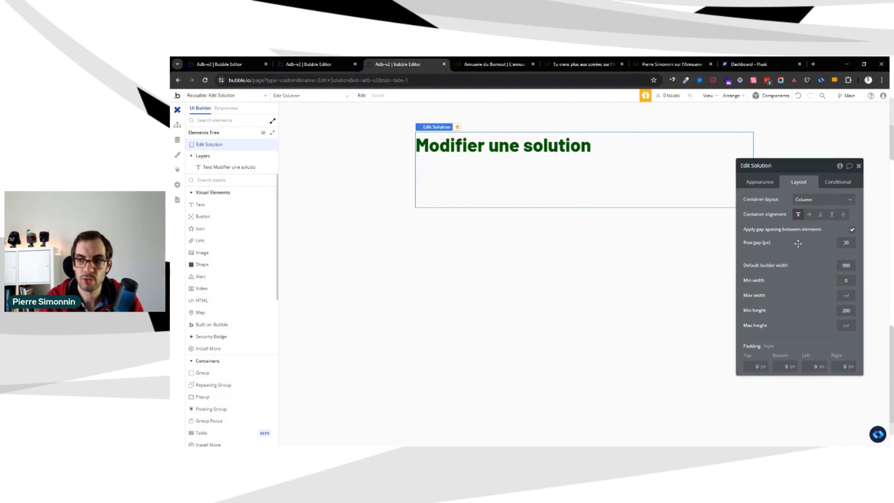
left_click(879, 435)
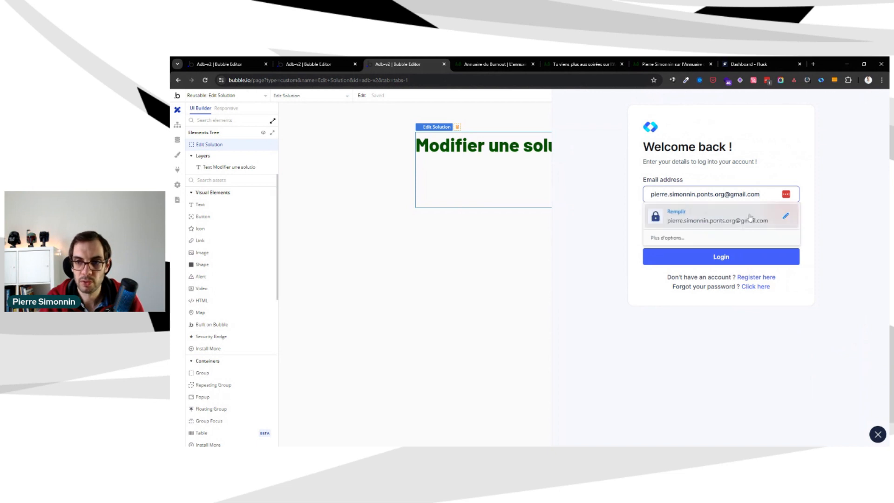
left_click(754, 220)
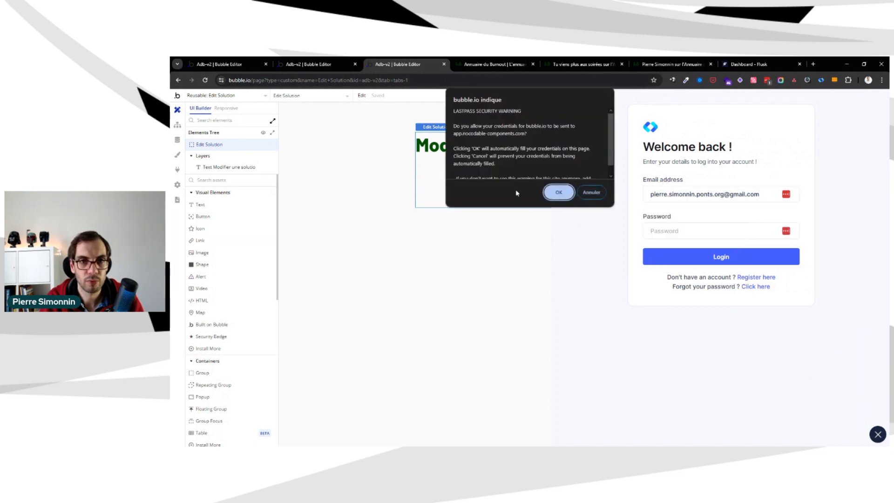
left_click(559, 192)
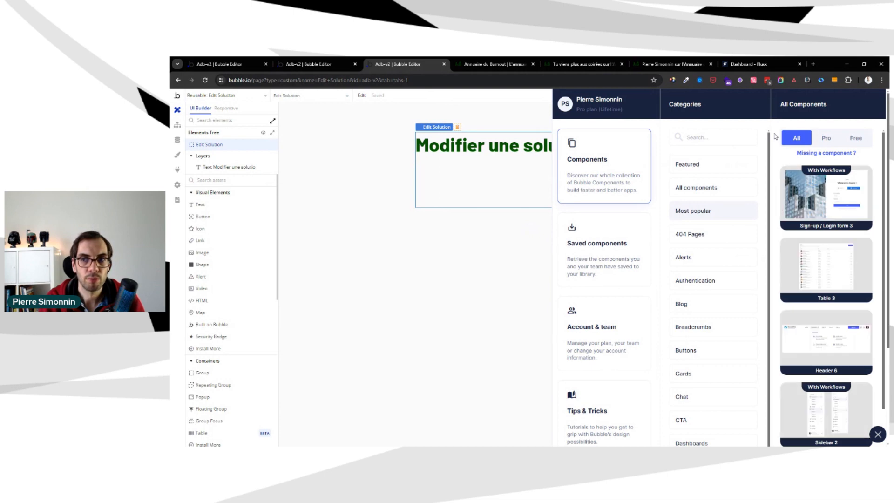
Browse the library's most popular components and its list of component categories
scroll(775, 138, "down", 7)
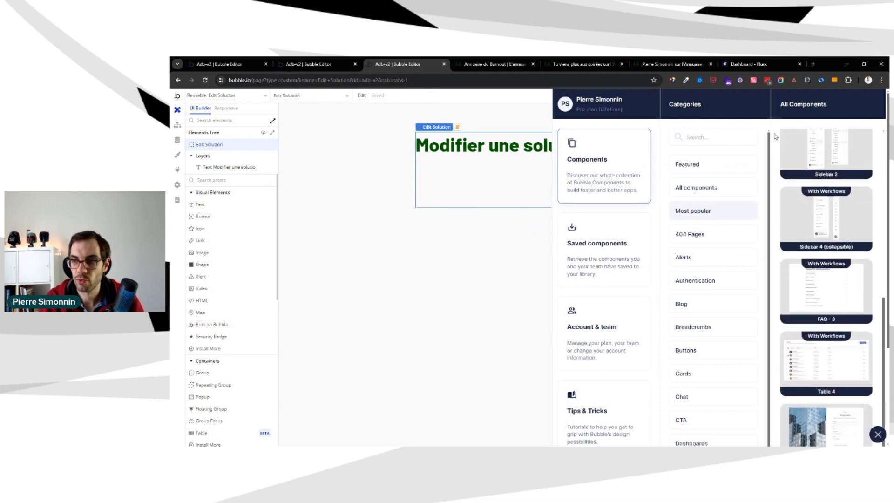
scroll(775, 138, "up", 7)
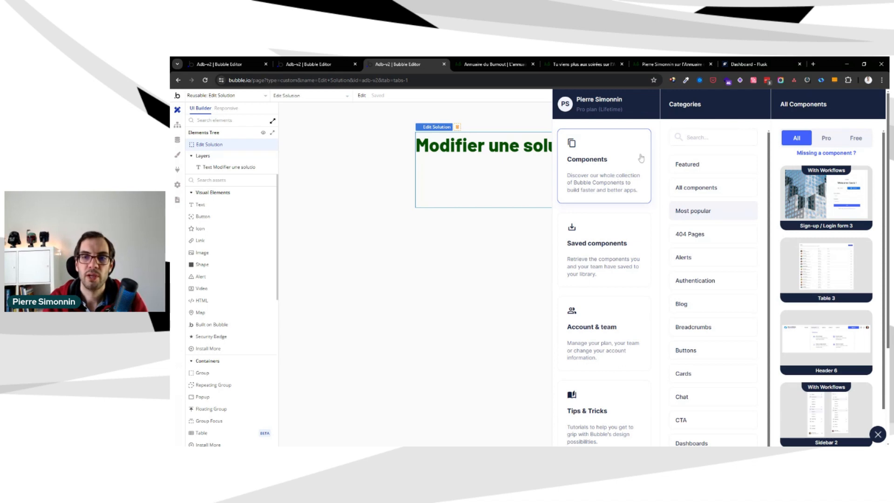
scroll(713, 186, "down", 4)
mouse_move(855, 171)
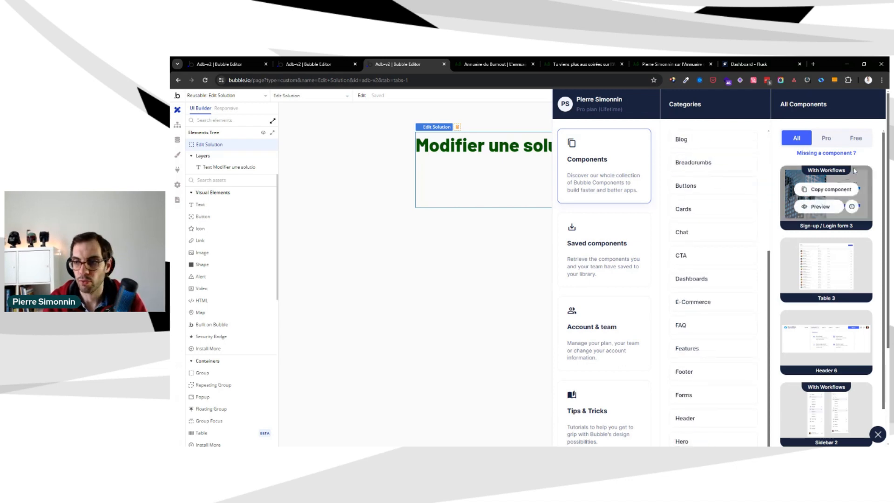
scroll(691, 192, "up", 4)
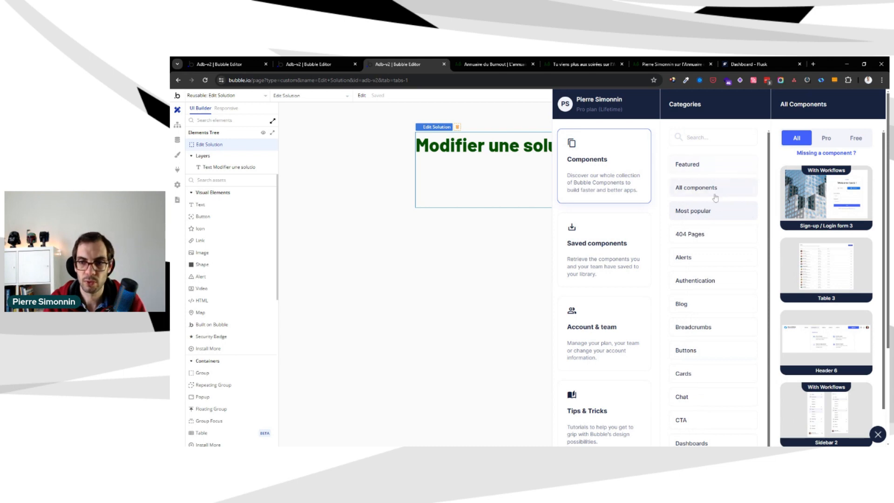
scroll(720, 242, "down", 3)
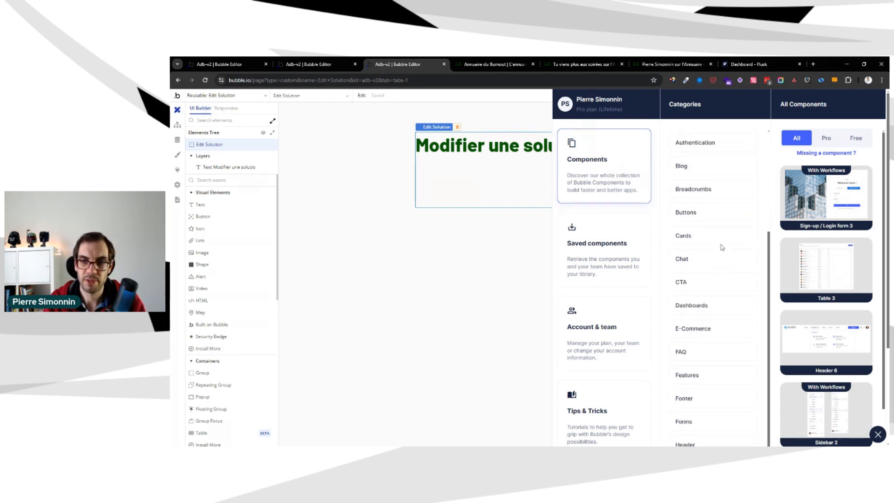
scroll(713, 243, "up", 1)
scroll(722, 236, "down", 2)
scroll(712, 320, "down", 1)
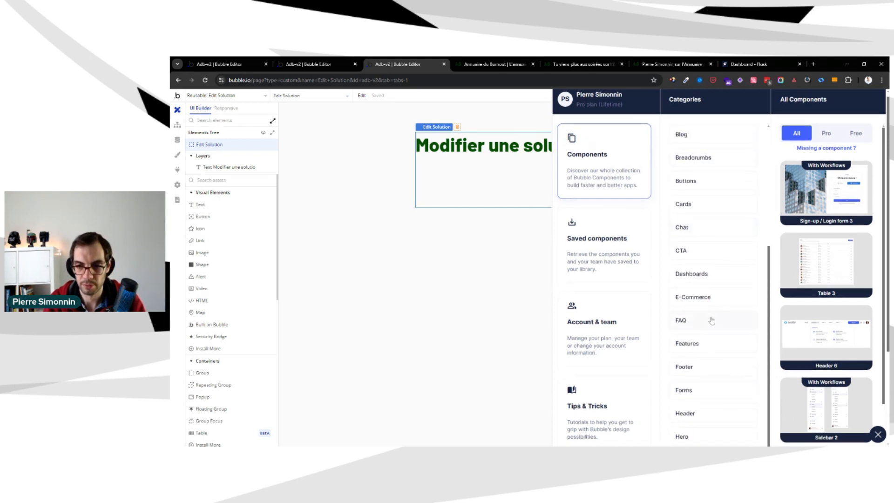
scroll(712, 321, "down", 2)
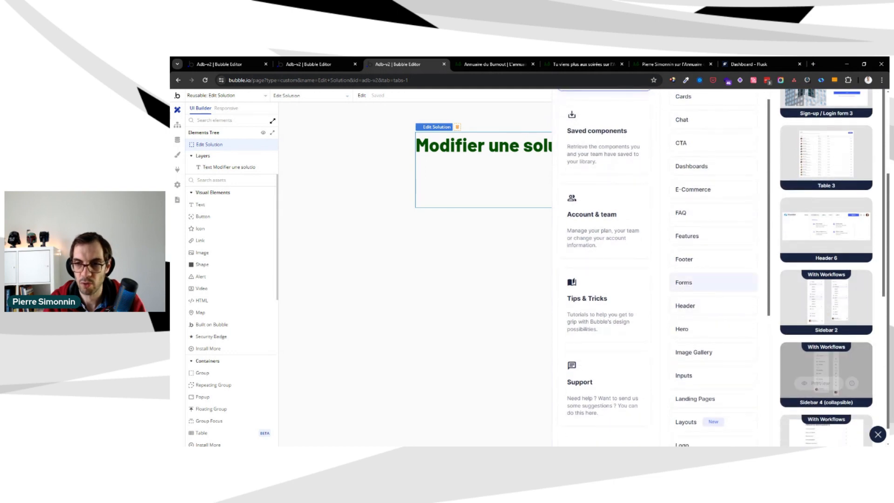
Copy the Multi Step Form 3 component from the library's Forms category and close the library
left_click(694, 284)
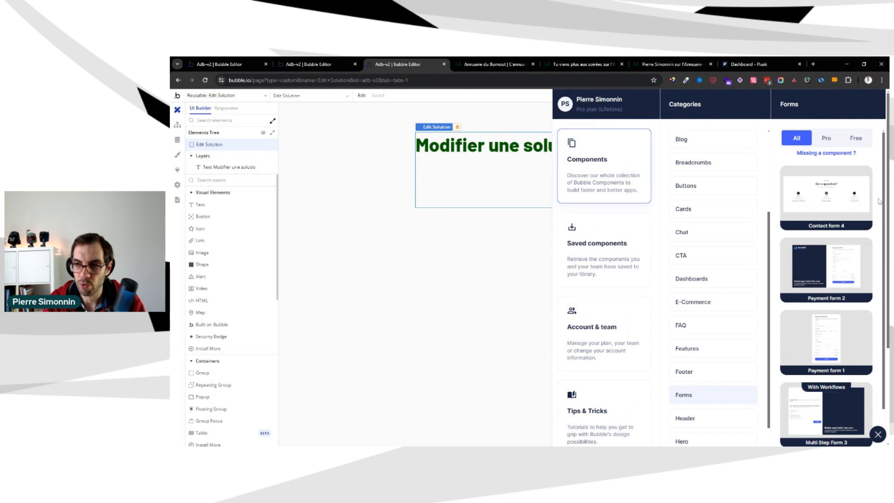
scroll(880, 203, "down", 4)
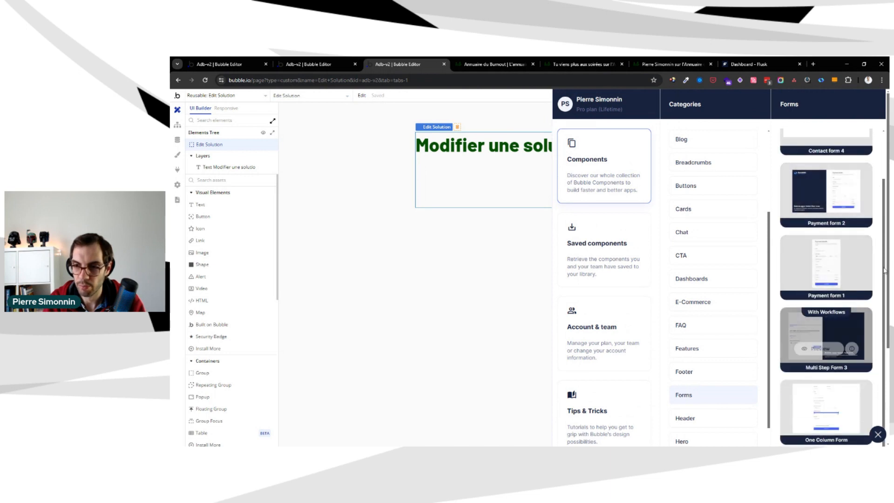
scroll(878, 234, "down", 1)
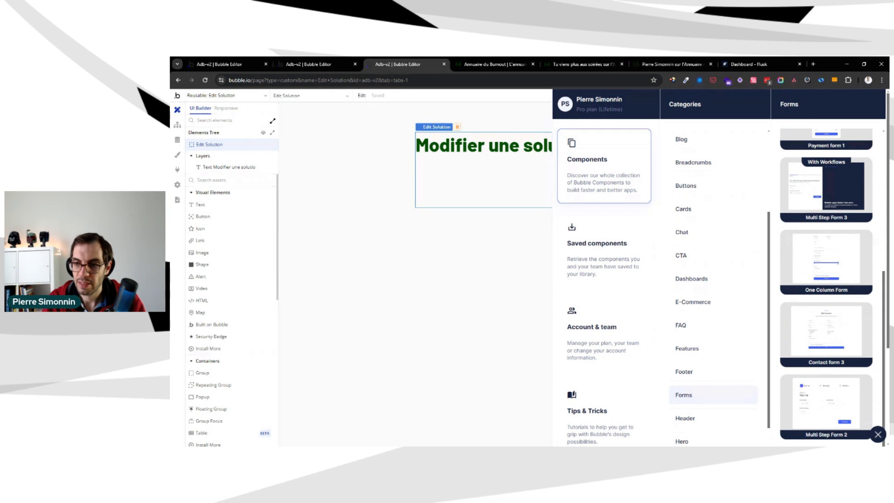
scroll(877, 254, "down", 1)
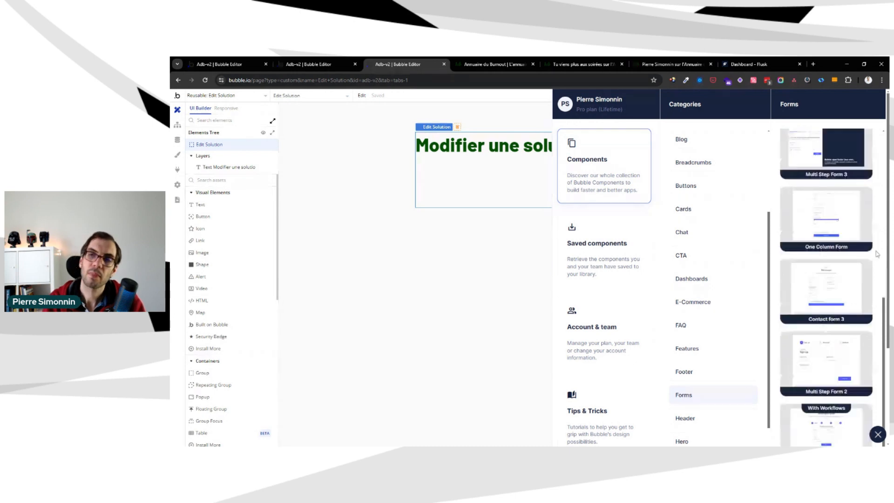
scroll(877, 254, "down", 2)
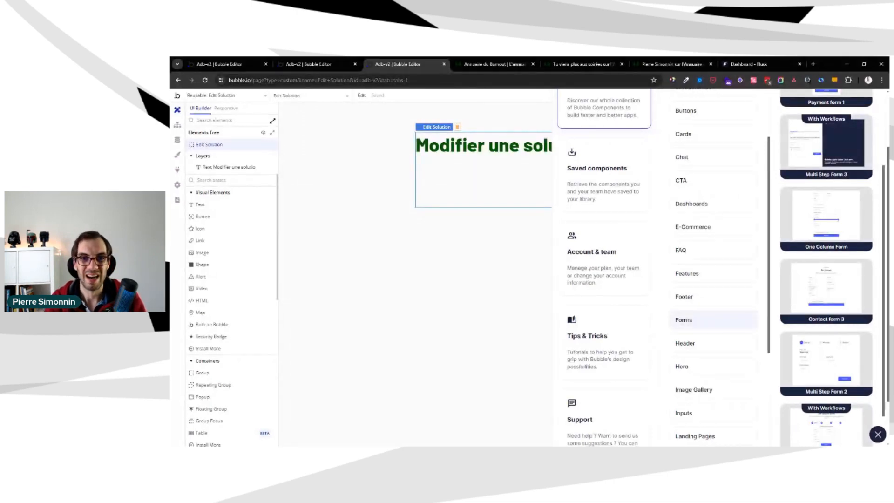
scroll(874, 227, "up", 3)
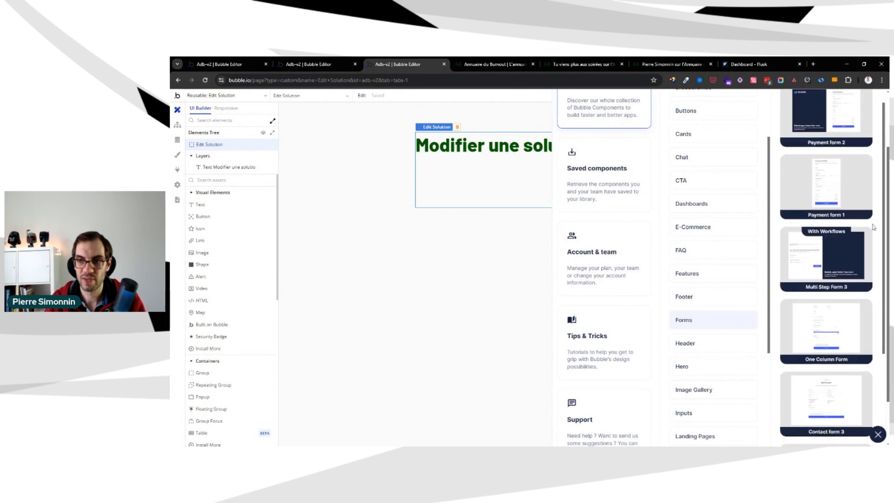
mouse_move(839, 269)
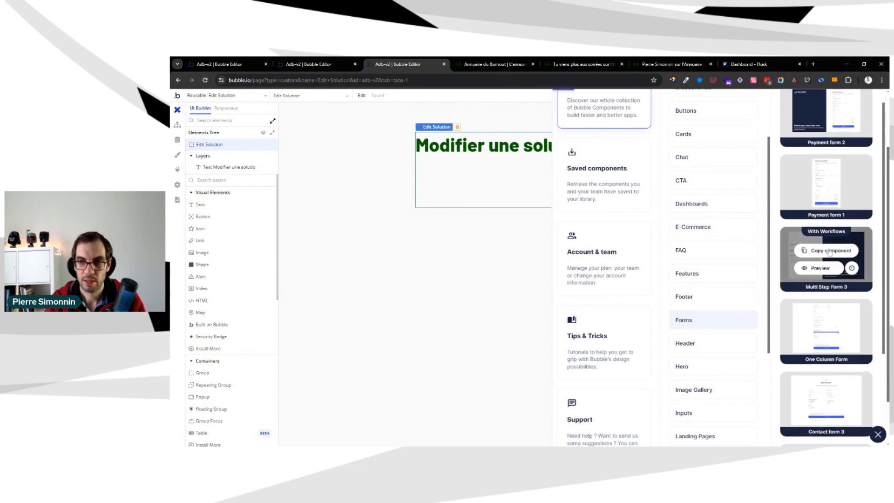
left_click(830, 251)
left_click(878, 435)
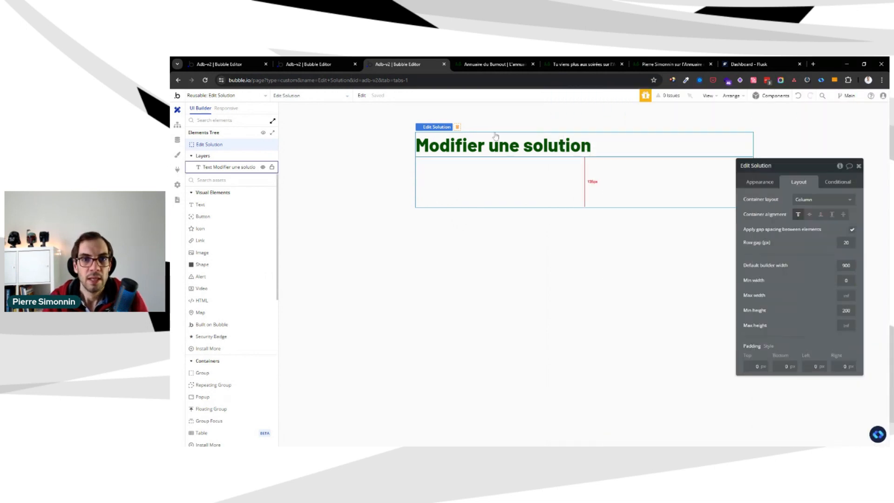
Try to paste the copied form component into the Edit Solution element with a regular paste
right_click(491, 174)
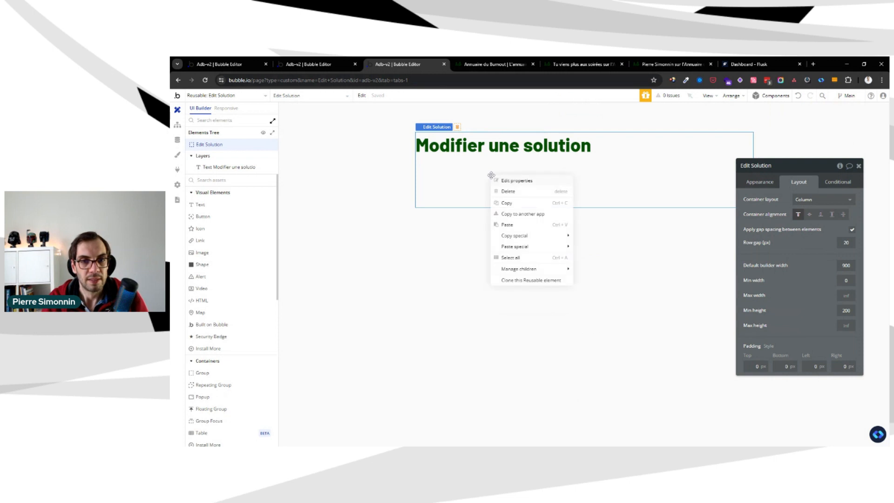
left_click(530, 225)
left_click(329, 64)
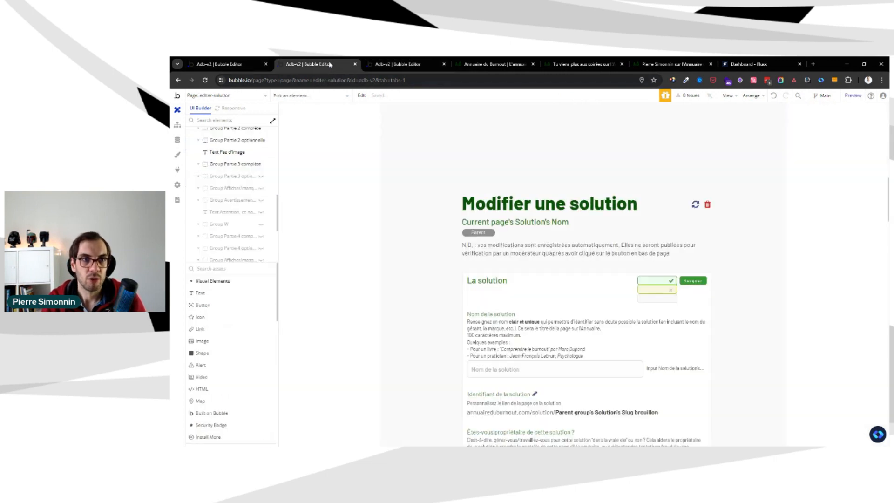
left_click(396, 64)
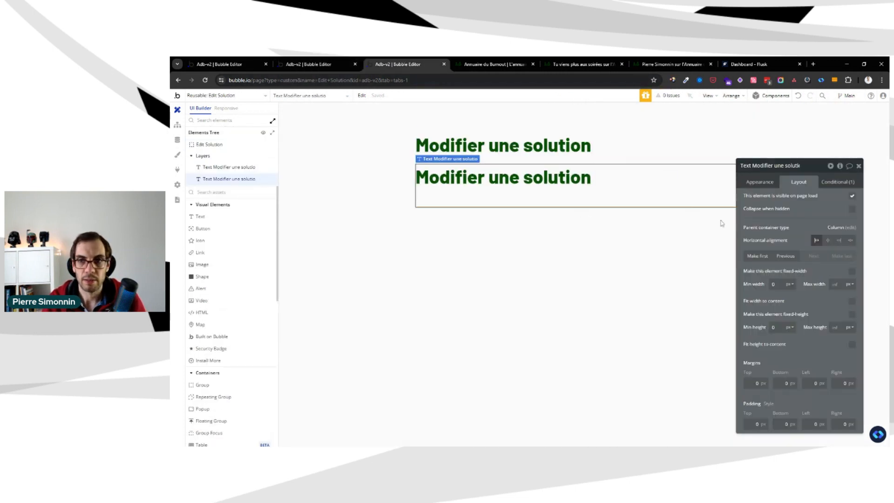
Paste the Multi Step Form 3 component into Edit Solution and delete the duplicate "Modifier une solution" heading
right_click(655, 161)
mouse_move(695, 231)
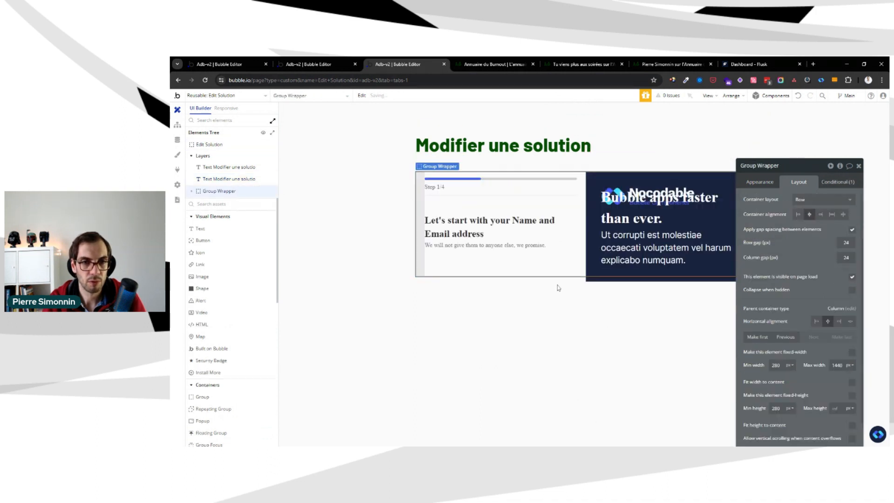
left_click(228, 179)
right_click(279, 192)
left_click(297, 201)
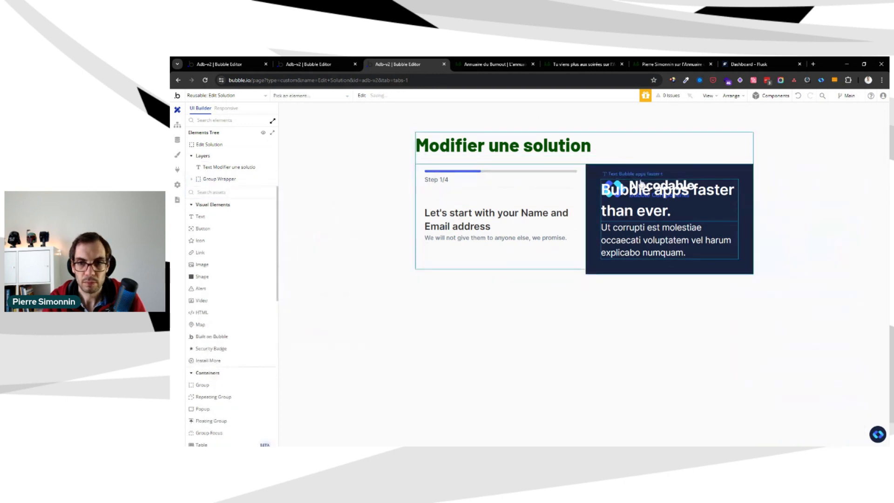
Set the Edit Solution element's default builder width to 1200 and move its property editor clear of the form
left_click(340, 157)
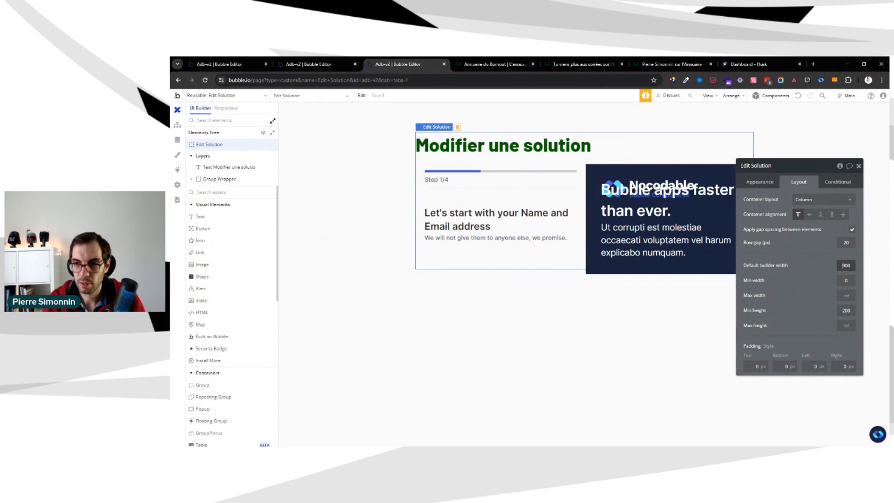
type("2")
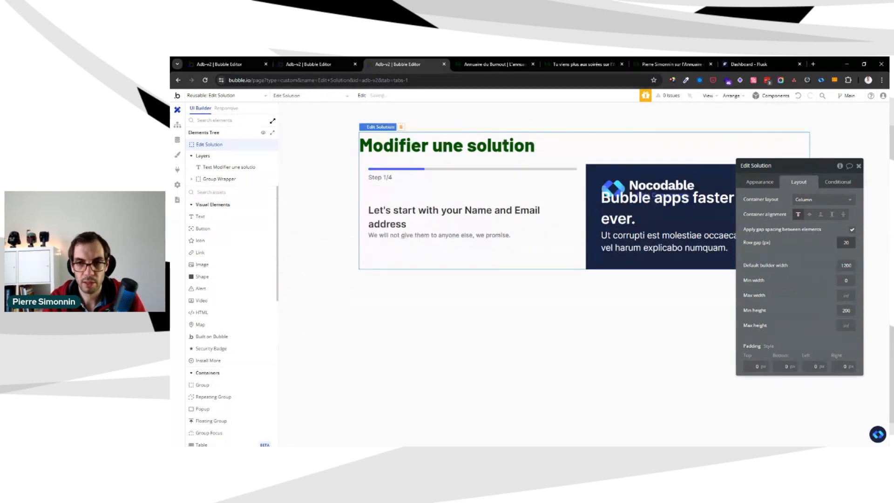
mouse_move(819, 224)
left_mouse_down()
mouse_move(832, 316)
mouse_move(834, 217)
left_mouse_up()
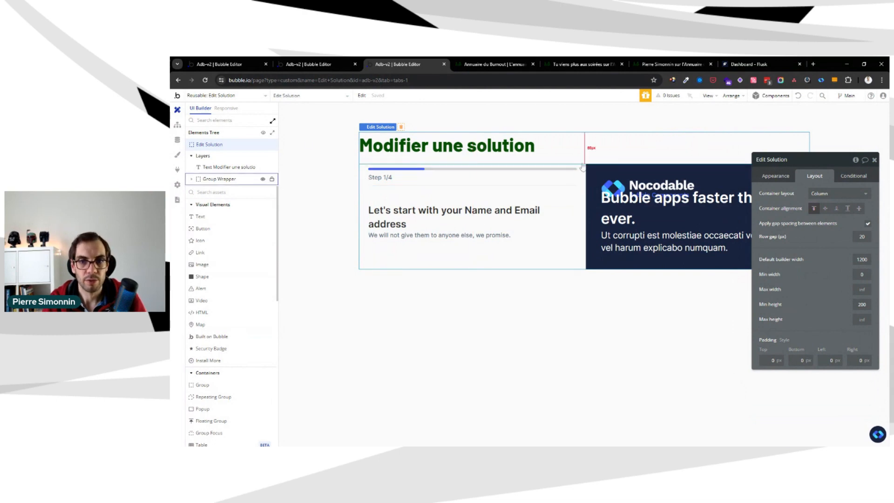
Copy the Multi Step Form 1 component from the Forms category of the Nocodable component library
left_click(878, 434)
mouse_move(872, 247)
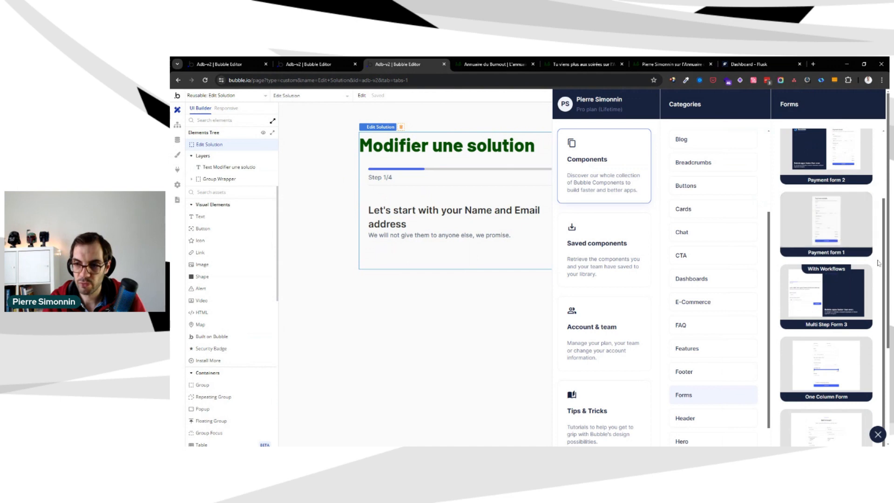
scroll(876, 256, "down", 4)
scroll(879, 263, "down", 3)
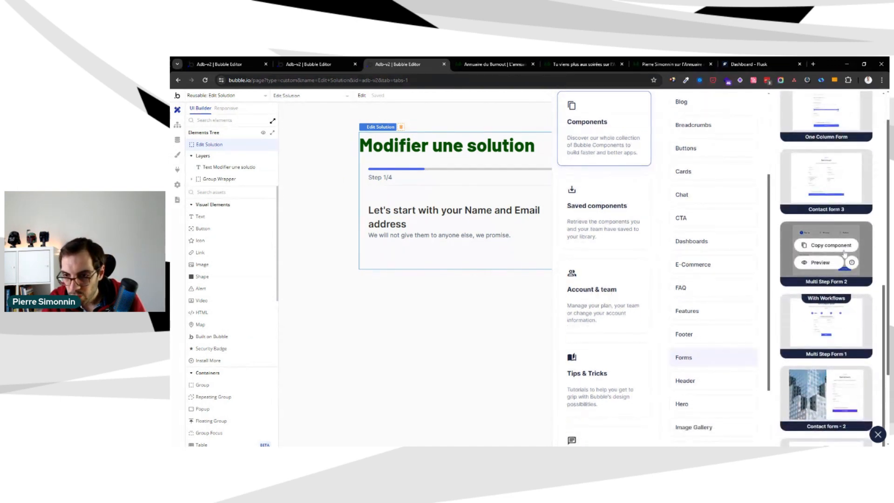
mouse_move(790, 385)
mouse_move(824, 321)
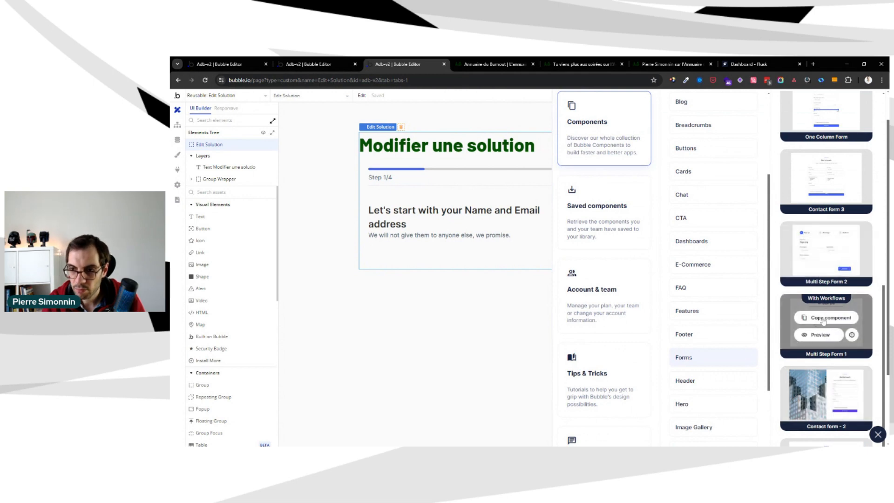
left_click(823, 318)
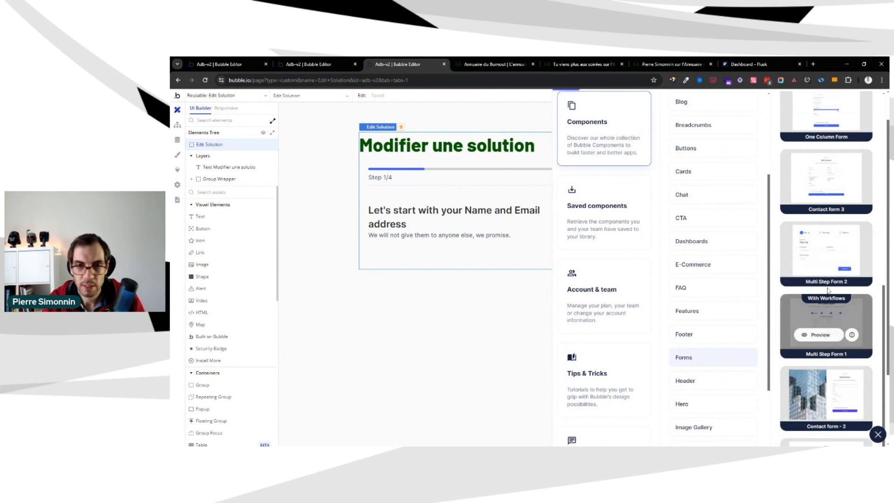
Paste the copied multi-step form with its workflows into the Edit Solution element
right_click(432, 162)
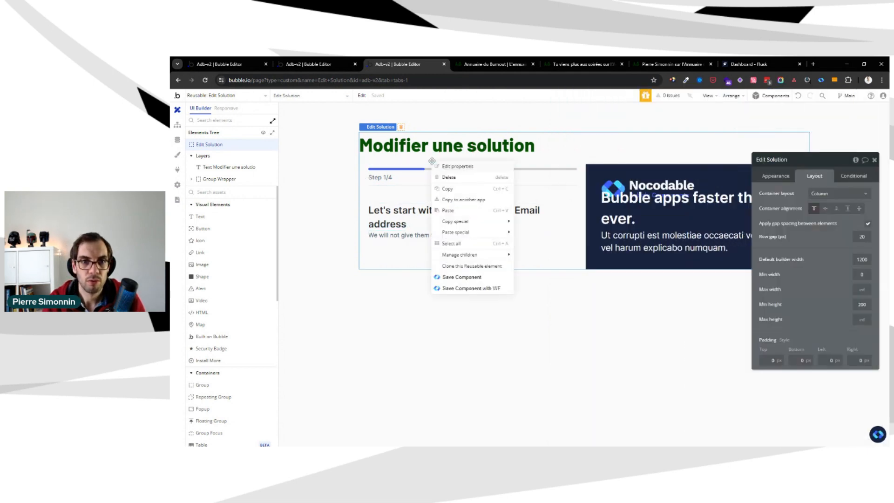
mouse_move(508, 232)
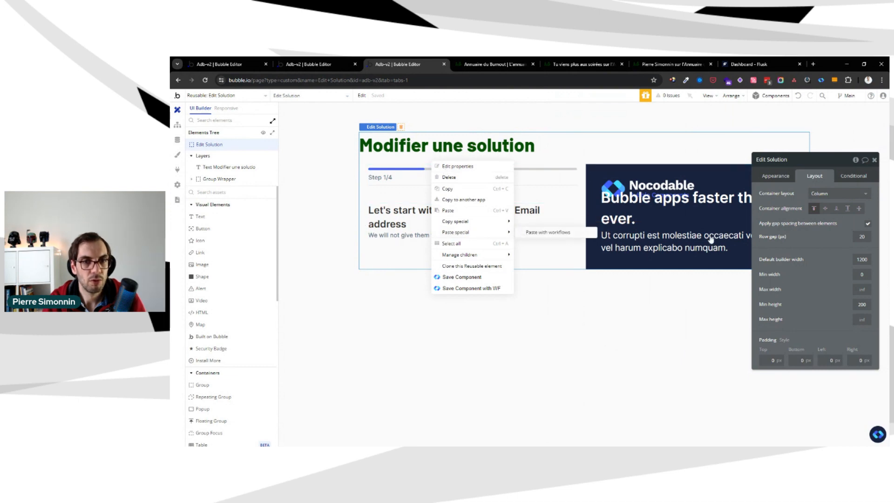
left_click(559, 233)
left_click(640, 292)
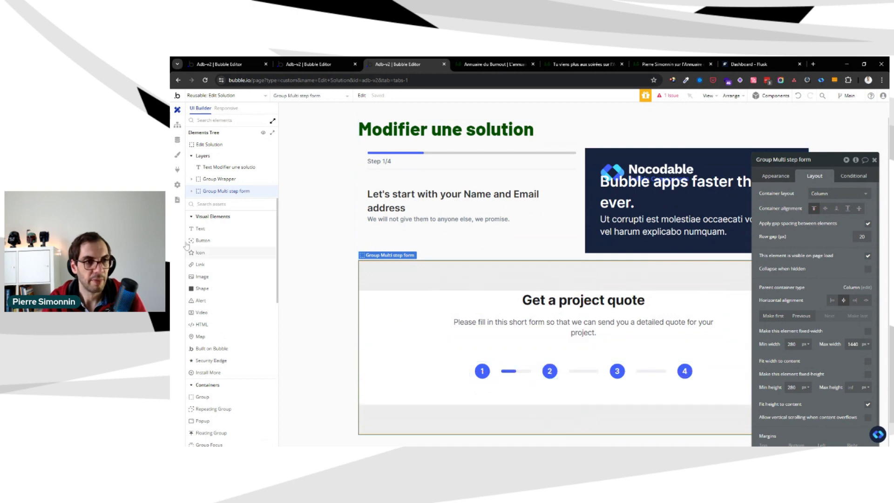
Move the "Modifier une solution" heading into the new form's Group Top and delete the "Get a project quote" text
left_click(192, 191)
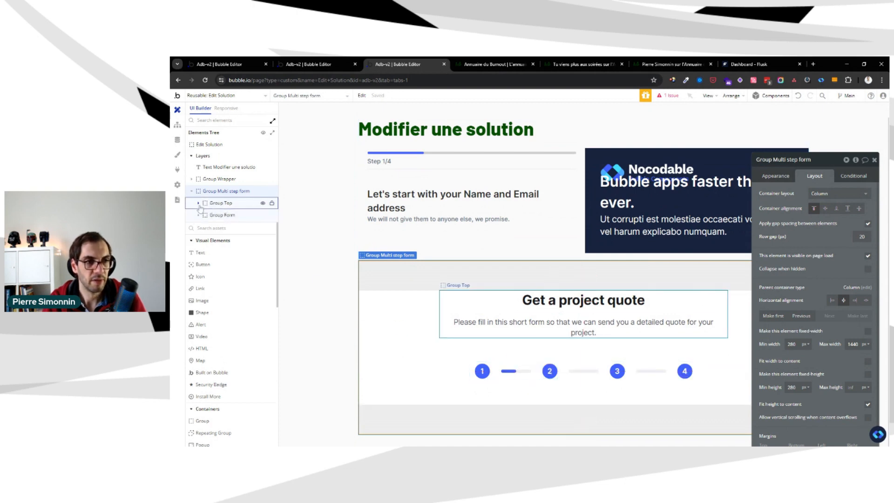
left_click(220, 203)
left_click(641, 280)
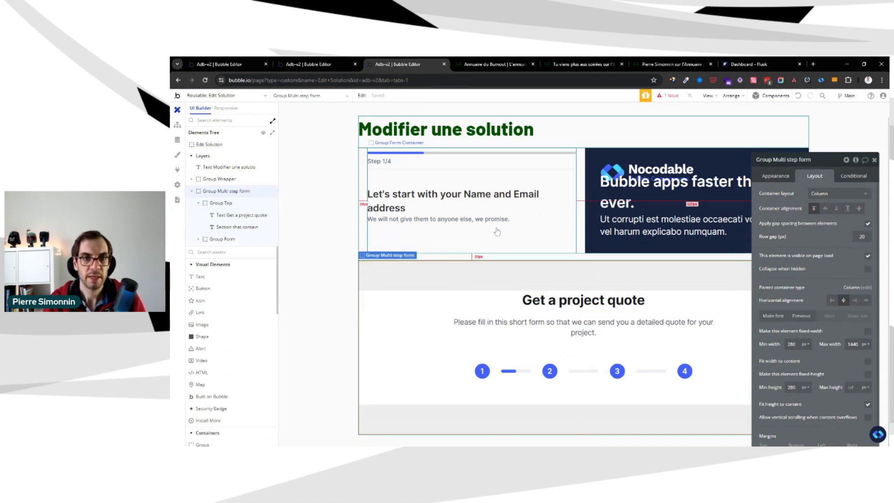
left_click(458, 129)
left_click_drag(463, 126, 464, 289)
left_click_drag(239, 192, 237, 211)
left_click(564, 324)
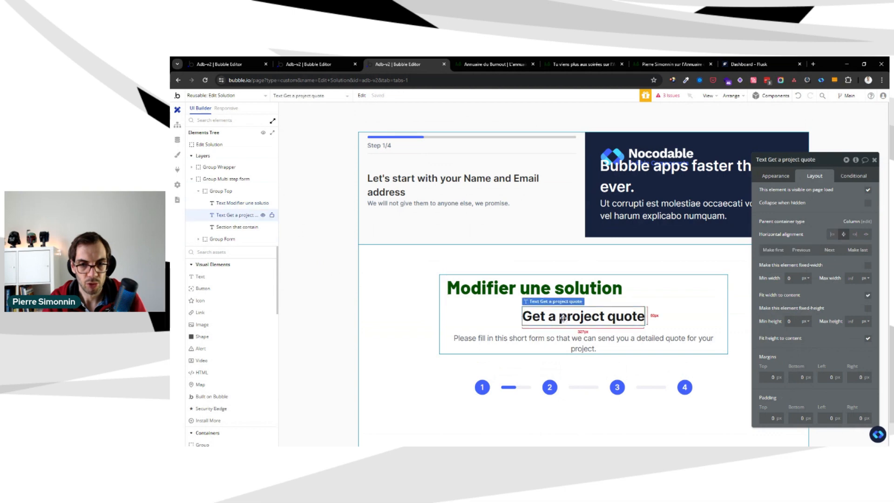
key("Delete")
Apply the Body style to the "Please fill in this short form" text below the heading
left_click(561, 318)
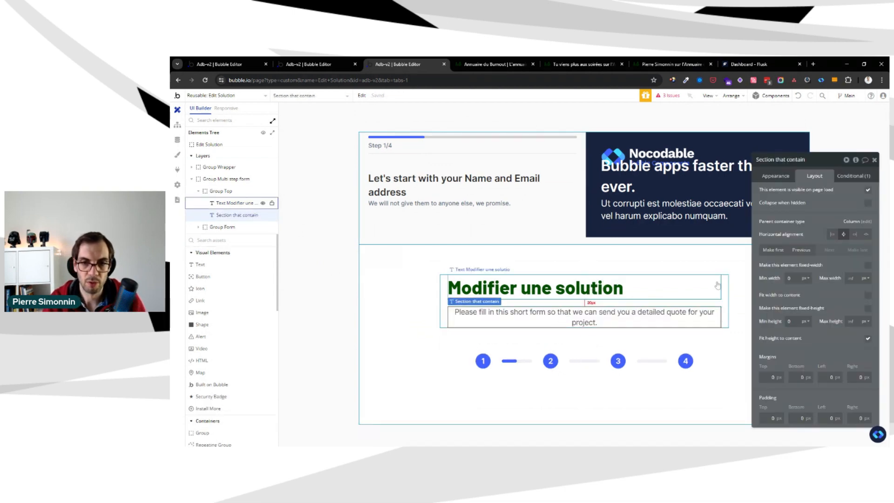
left_click(776, 175)
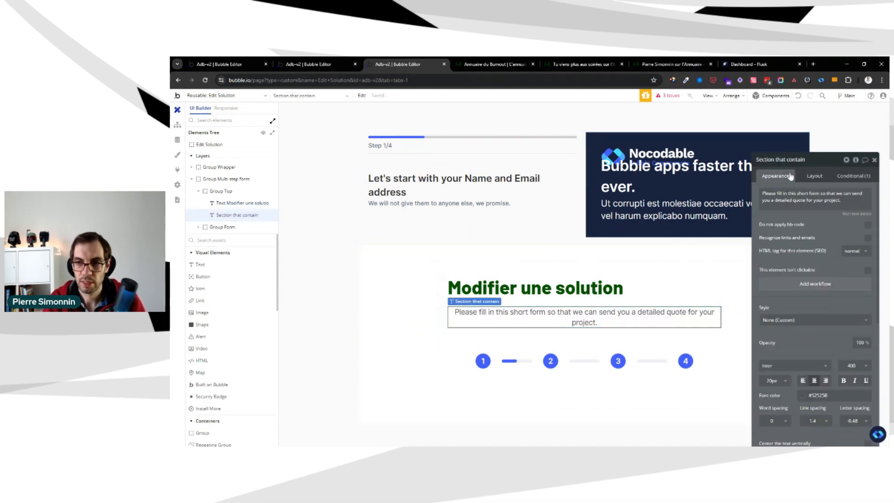
left_click(803, 321)
left_click(798, 368)
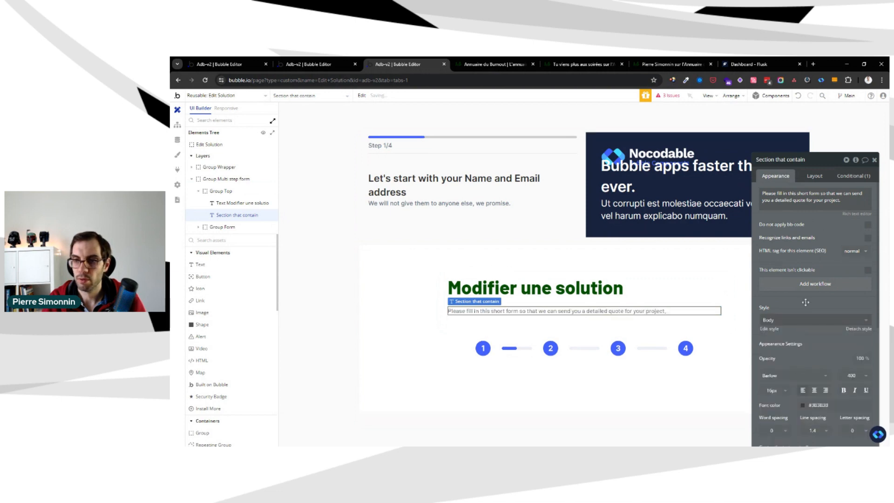
left_click(541, 306)
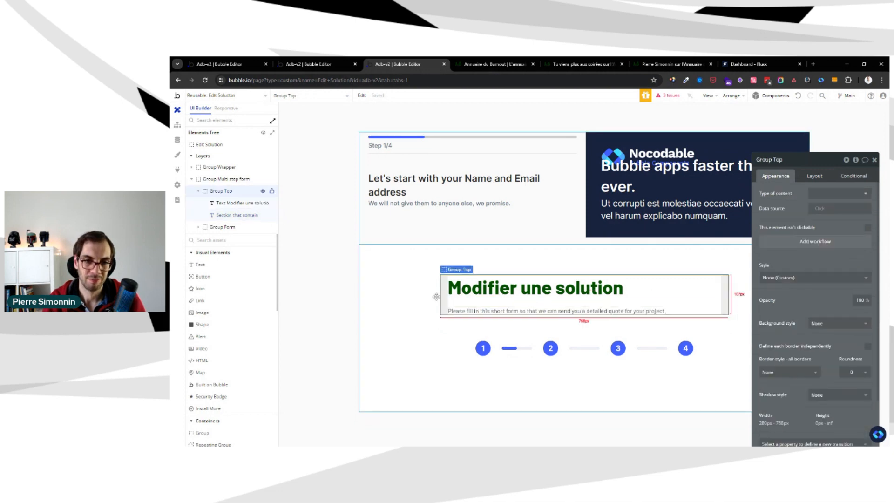
left_click(337, 296)
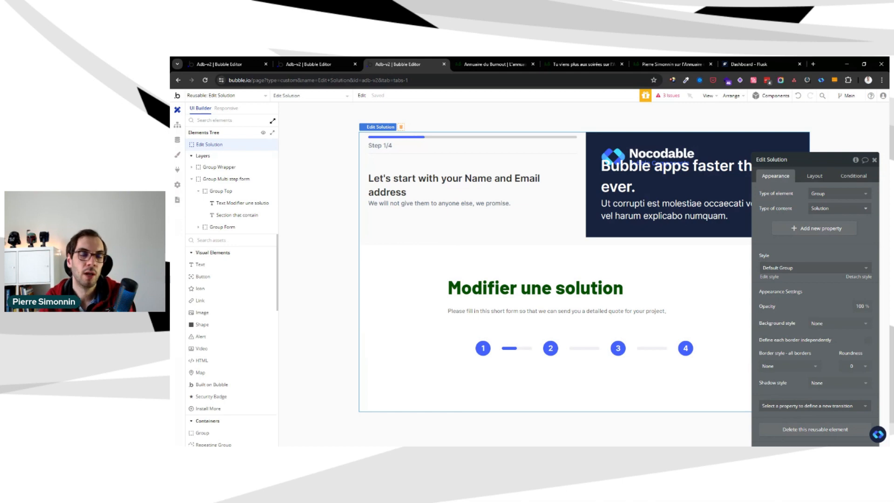
Look at the properties of Group Top and its texts, and move the property editor higher on the canvas
left_click(466, 311)
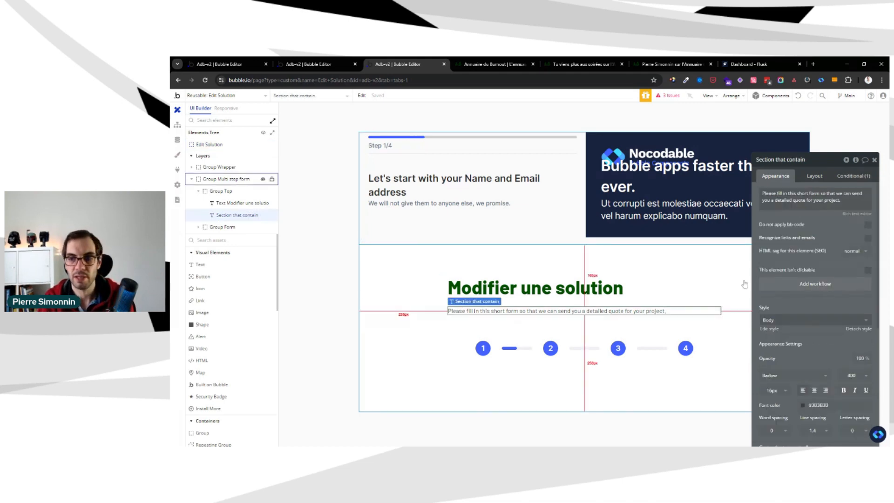
left_click(626, 298)
left_click(620, 304)
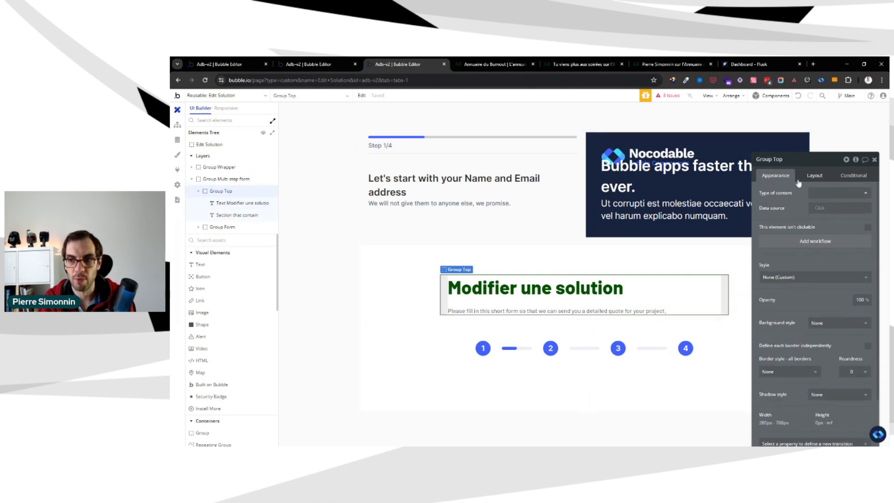
left_click(805, 179)
left_click(788, 178)
left_click_drag(795, 193, 792, 148)
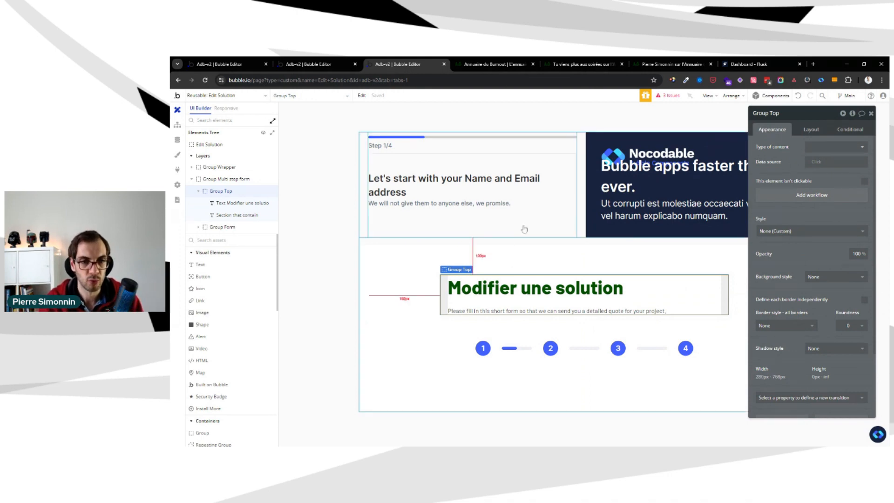
left_click(452, 322)
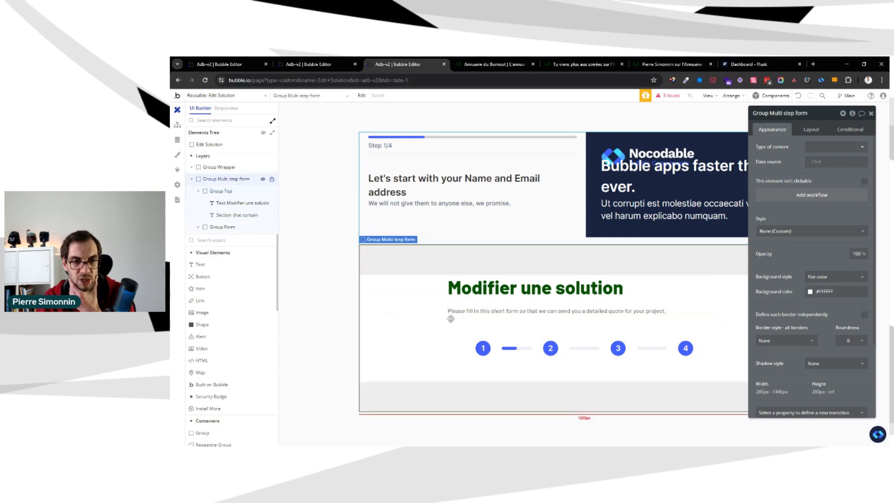
Expand Group Form in the elements tree and show the hidden Group Step 1 on the canvas
left_click(223, 227)
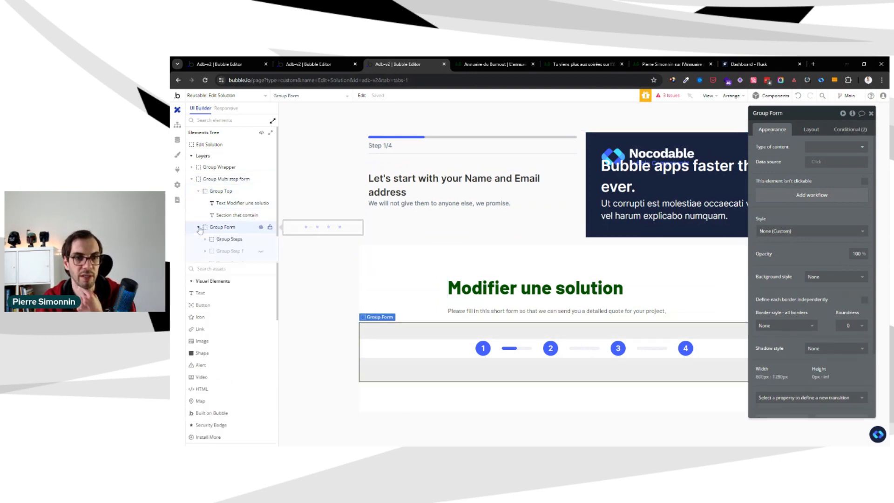
scroll(249, 222, "down", 1)
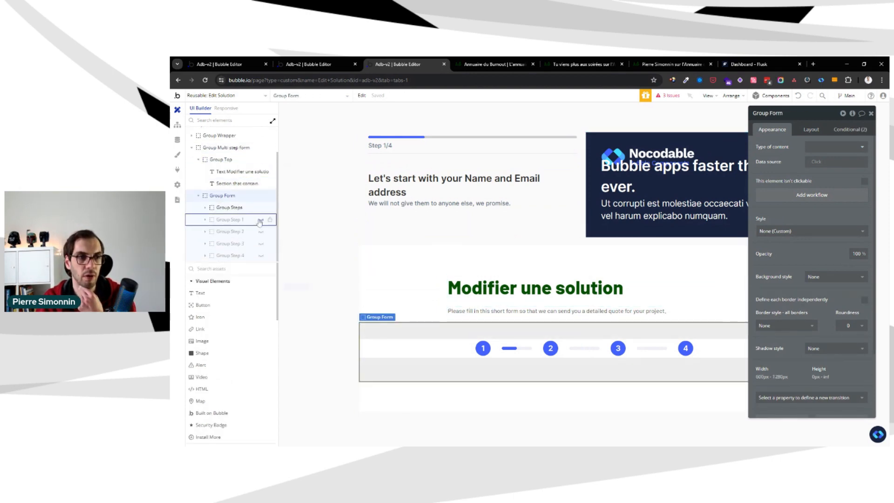
left_click(260, 220)
scroll(624, 272, "down", 4)
Check Group Step 1's visibility condition and the custom state defined on Group Multi step form
left_click(229, 219)
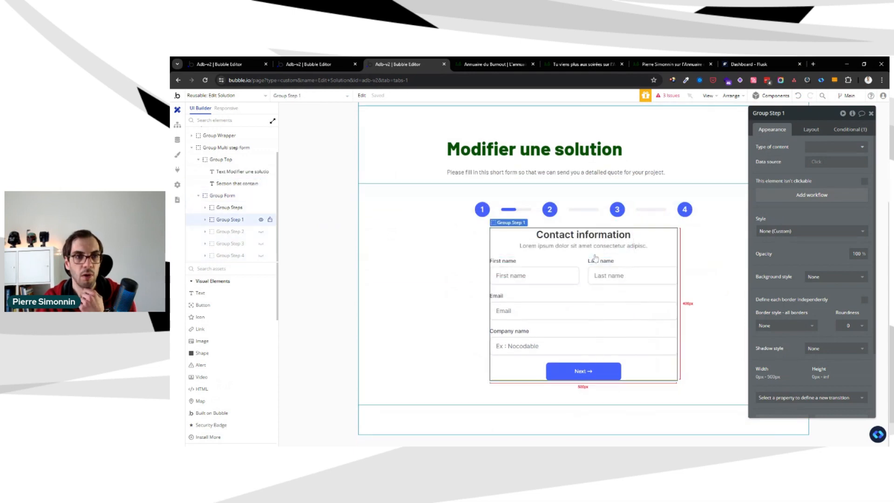
left_click(859, 131)
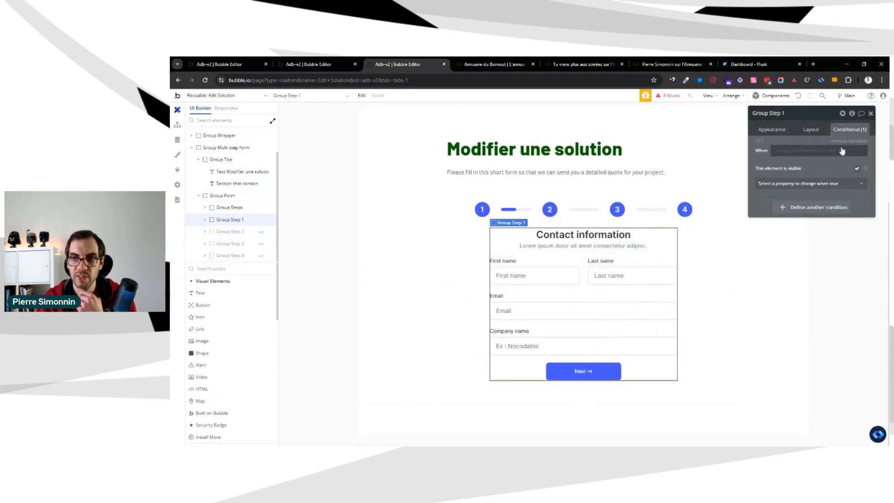
left_click(390, 143)
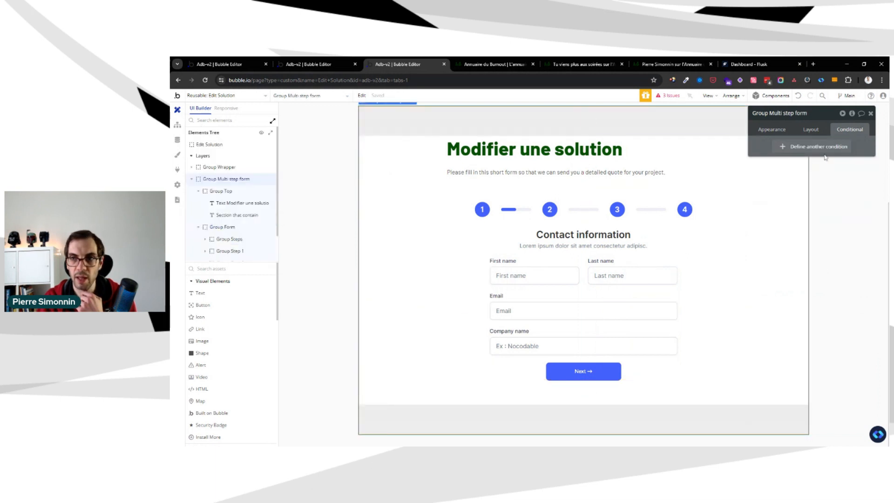
left_click(853, 113)
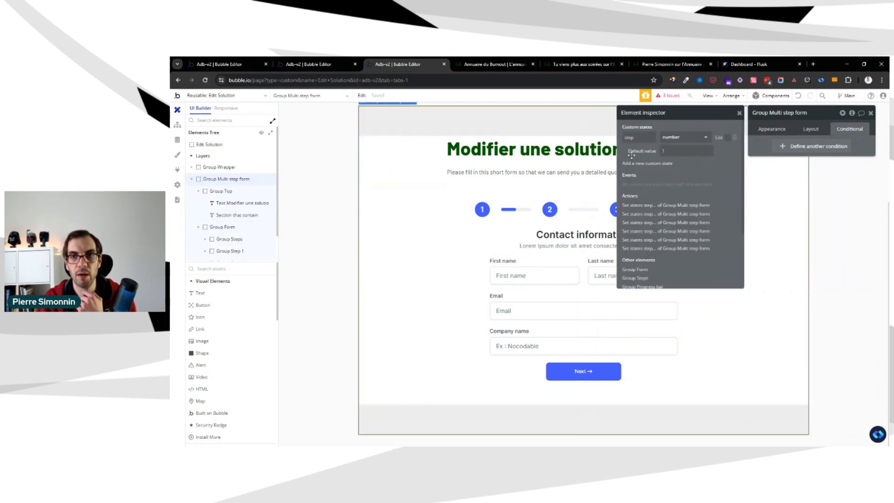
left_click(739, 113)
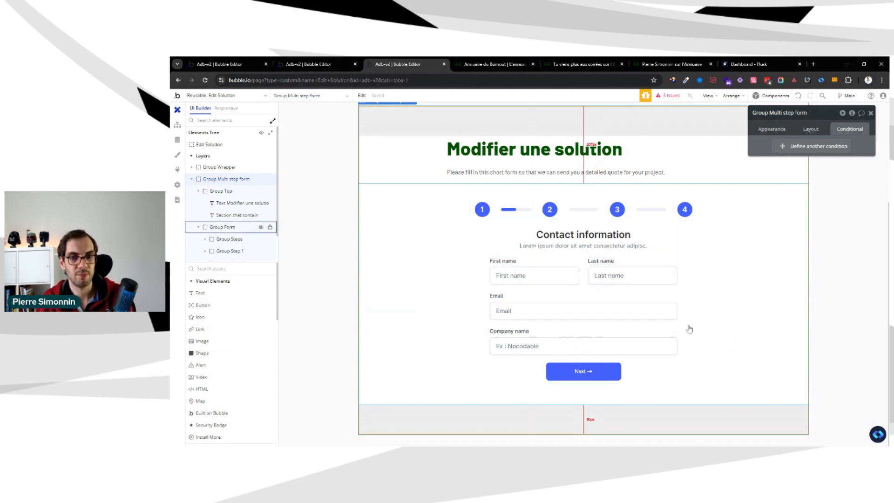
Examine the conditions and layout settings of Group Form, Group Step 1, the "Contact information" text and the Last name field group
left_click(642, 255)
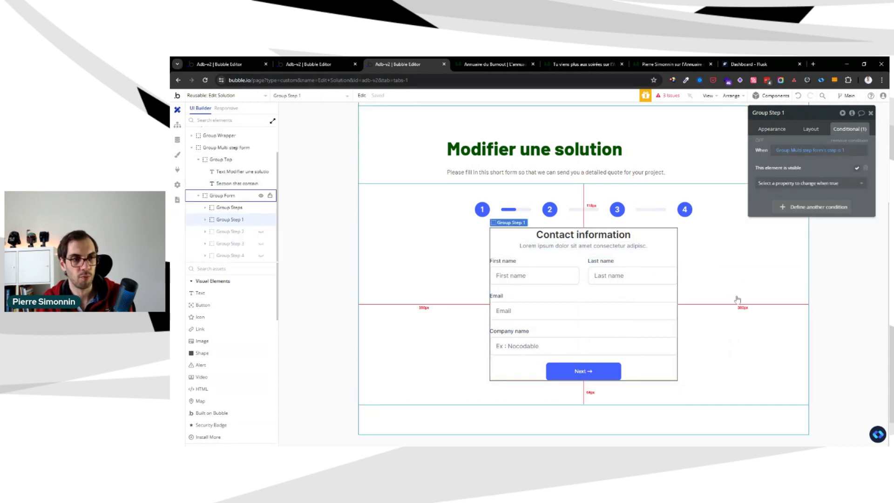
left_click(519, 213)
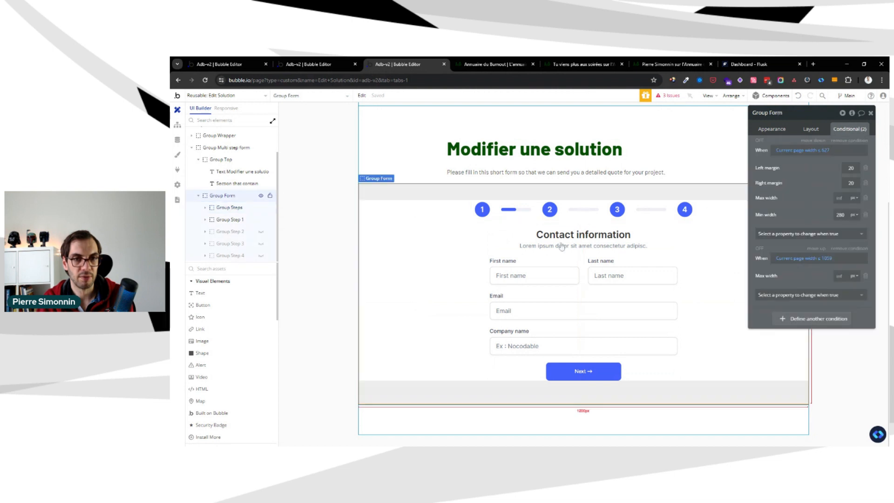
left_click(608, 236)
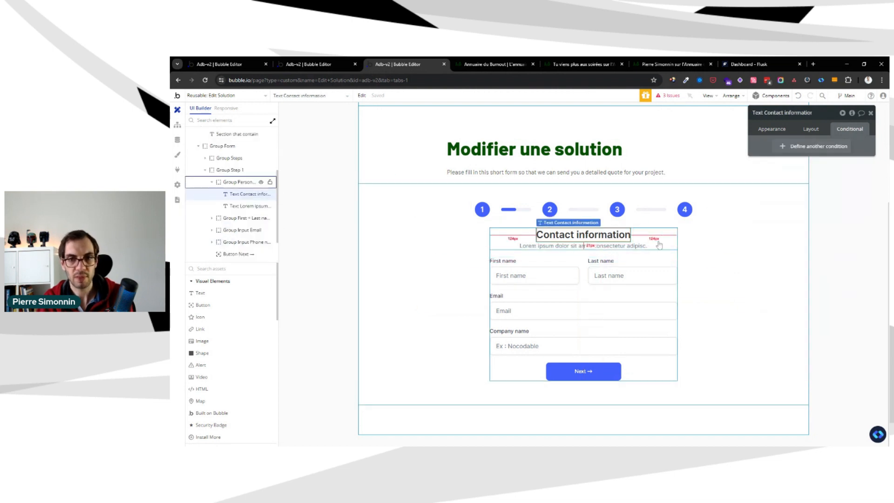
left_click(698, 275)
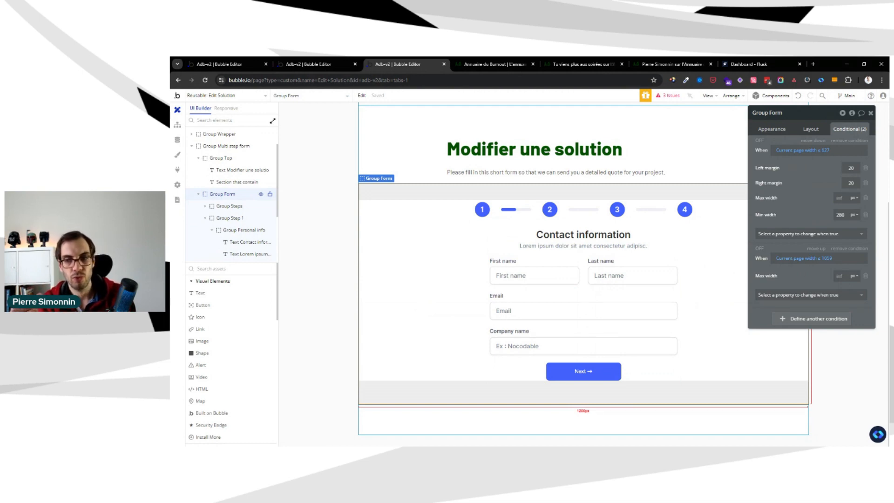
left_click(654, 261)
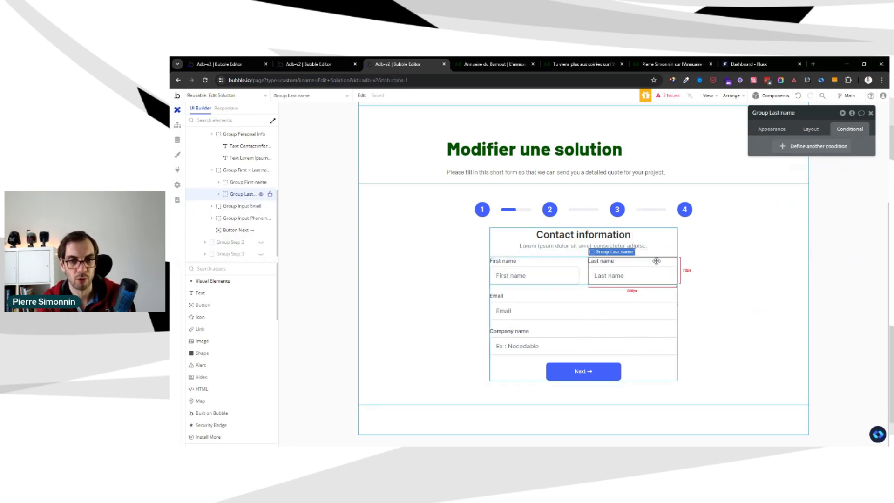
left_click(810, 129)
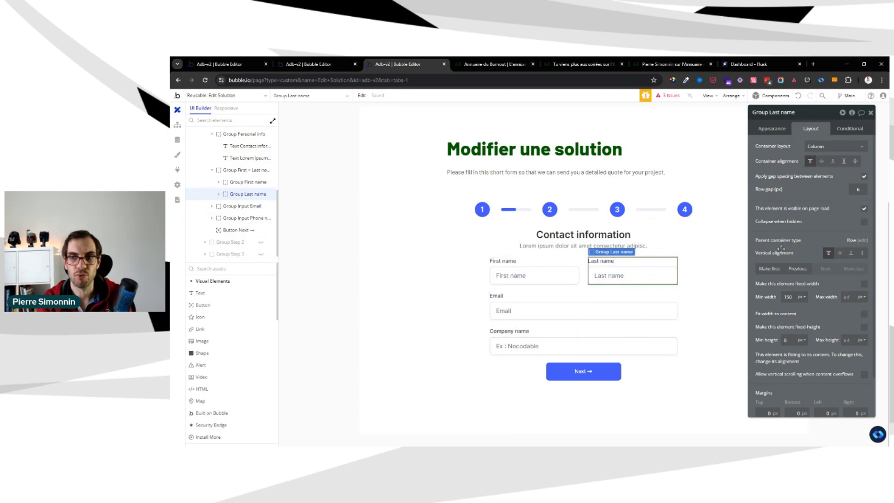
left_click(601, 261)
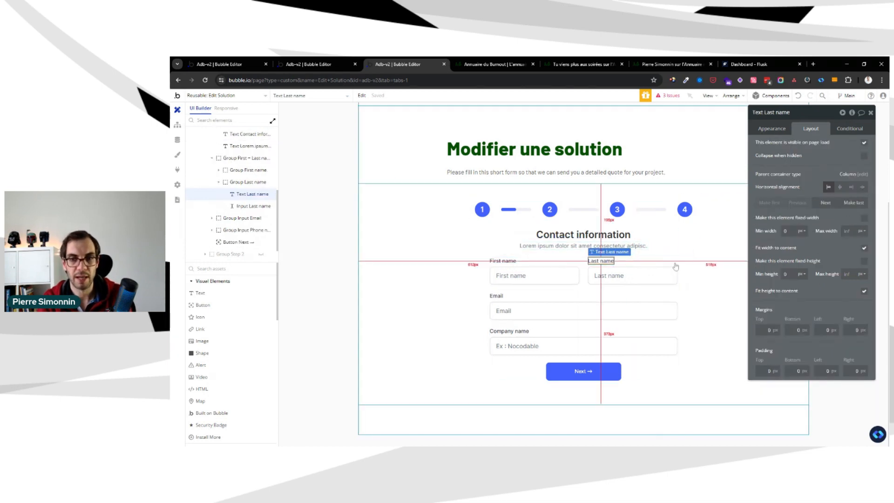
left_click(438, 226)
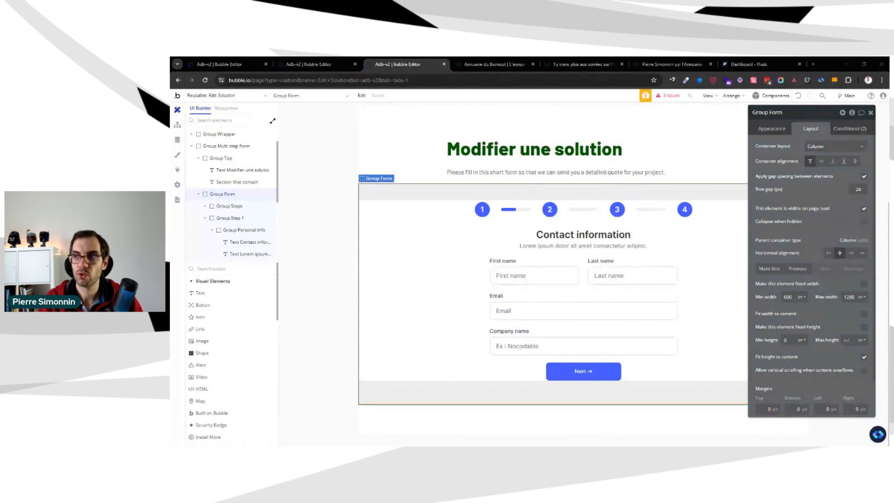
Bring the openBuild extension's Chrome Web Store page into the current browser window
left_click_drag(473, 58, 473, 60)
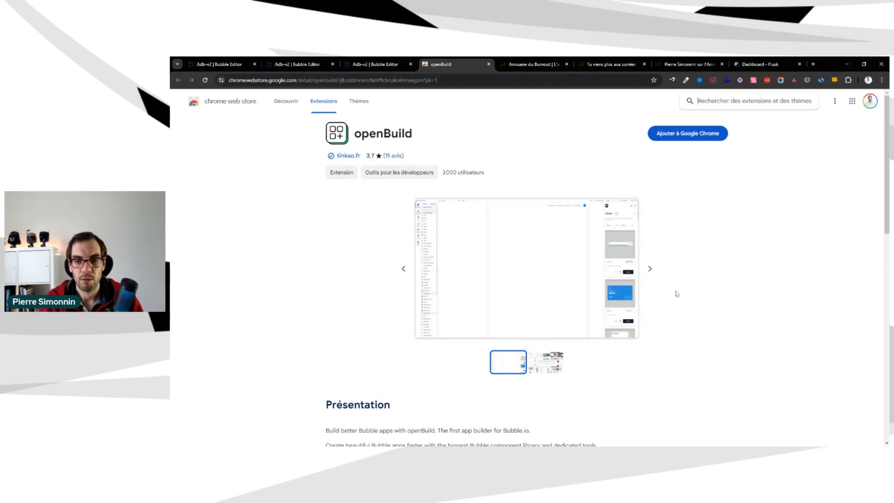
Look through openBuild's preview images on its Chrome Web Store page, switching briefly to the Bubble editor for comparison
left_click(651, 268)
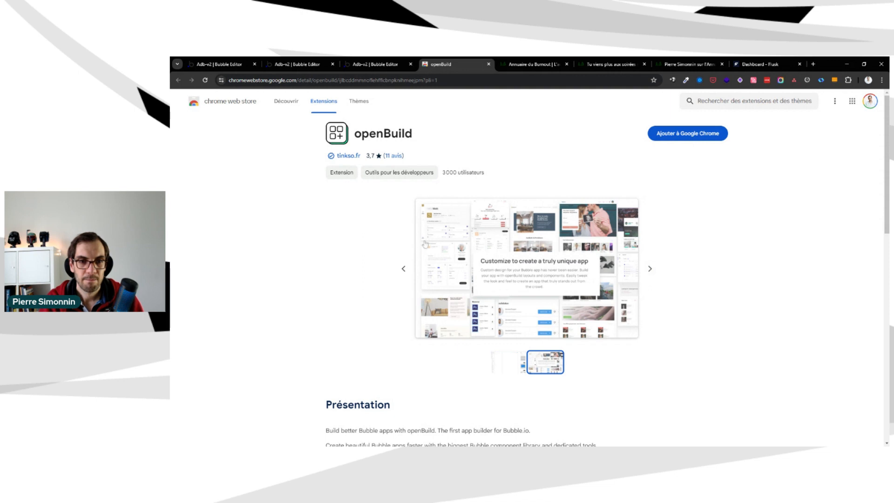
left_click(404, 268)
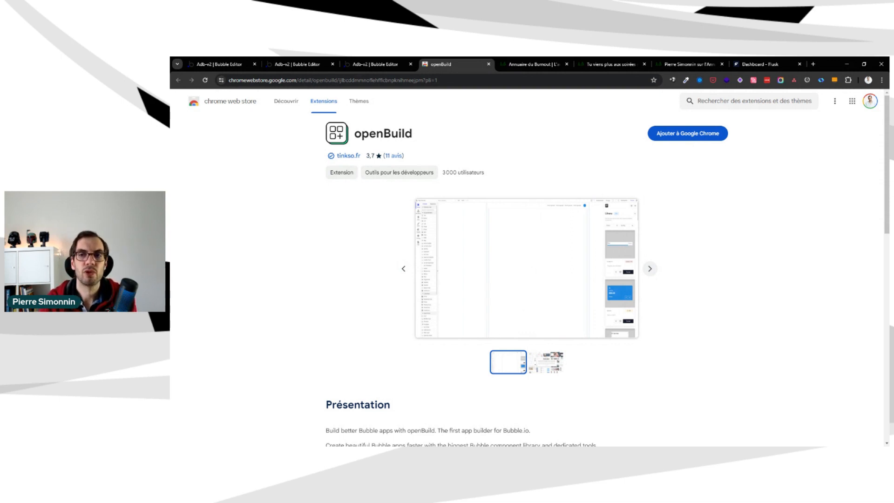
left_click(376, 64)
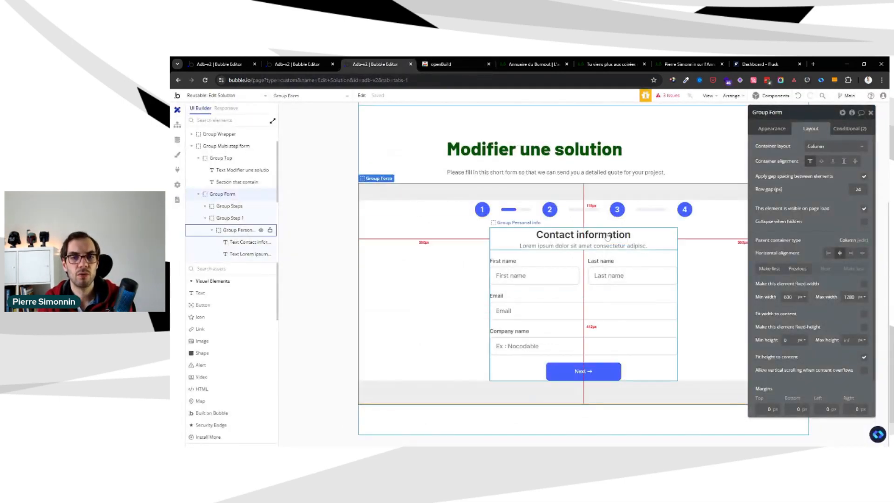
left_click(438, 64)
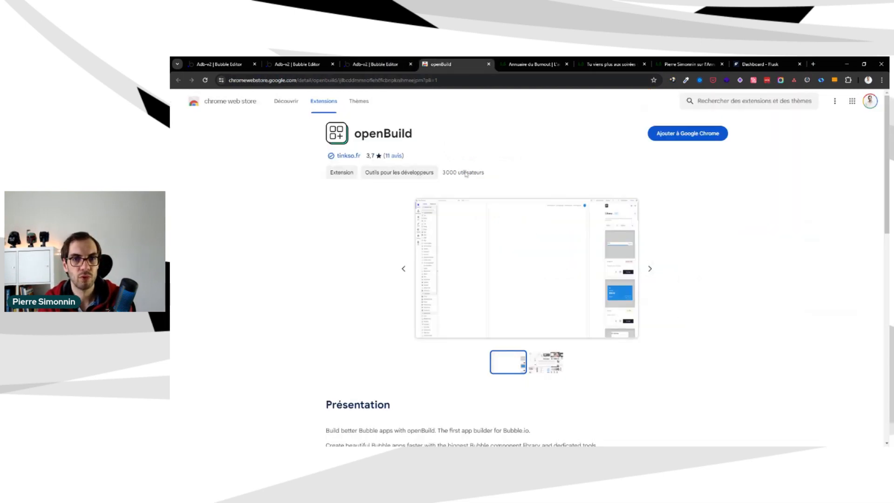
left_click(651, 270)
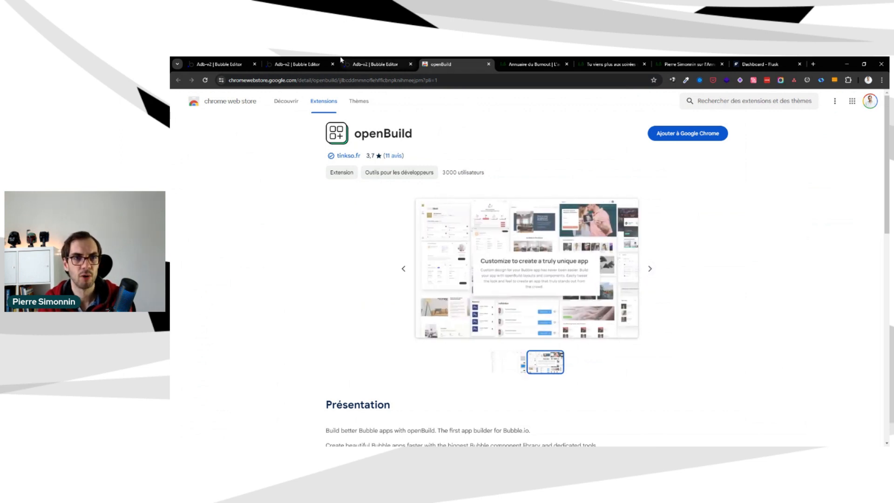
Return to the Bubble editor and examine the Nocodable library's component categories and saved components, closing the library at the end
left_click(376, 64)
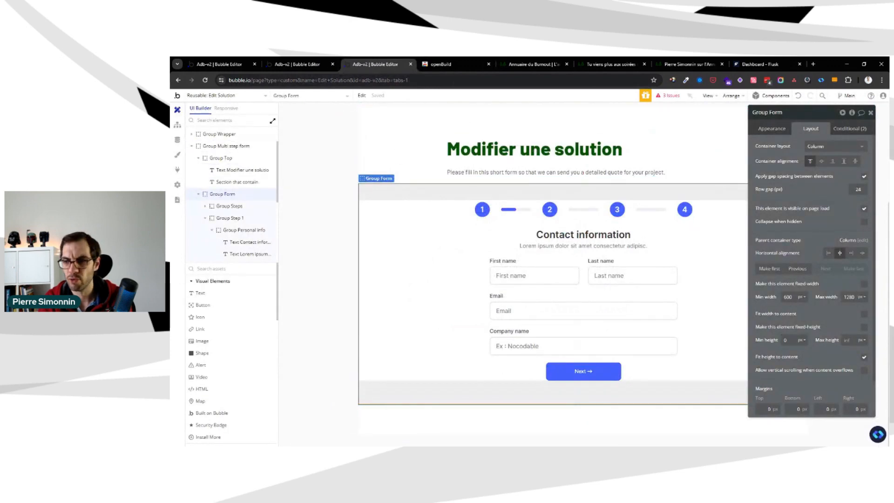
left_click(878, 434)
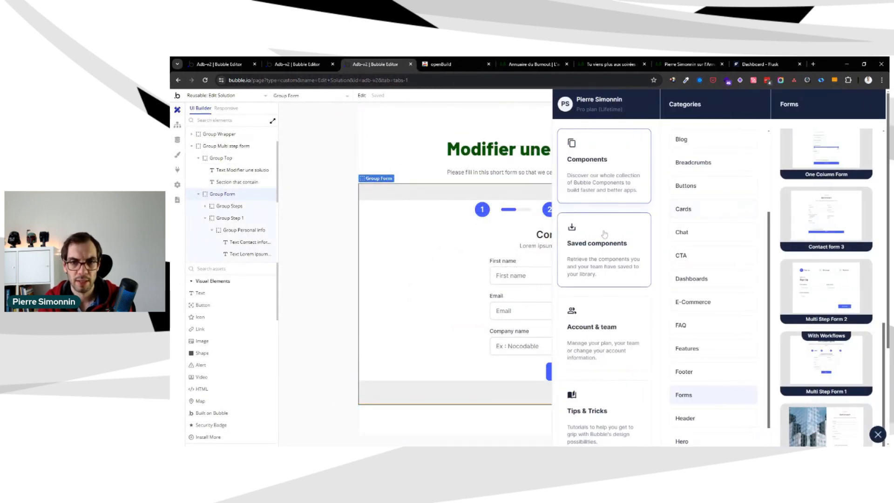
scroll(605, 234, "down", 3)
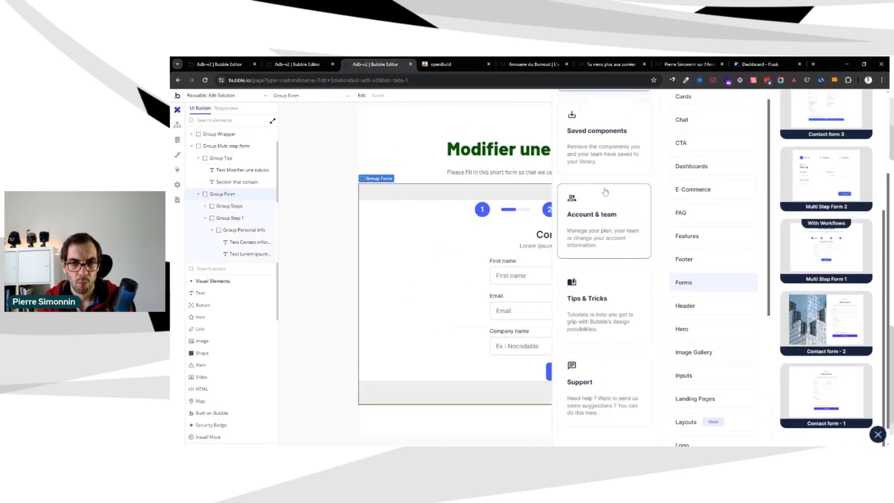
left_click_drag(607, 157, 612, 187)
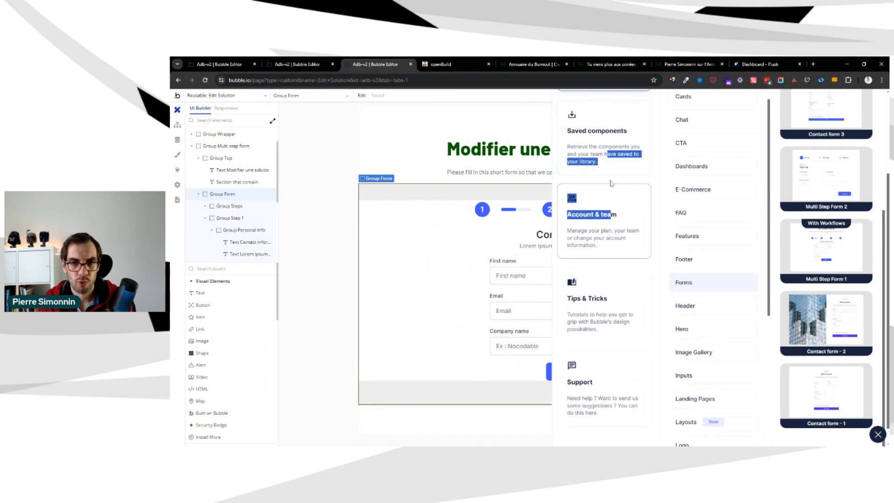
left_click(678, 250)
scroll(681, 252, "up", 5)
scroll(617, 225, "up", 3)
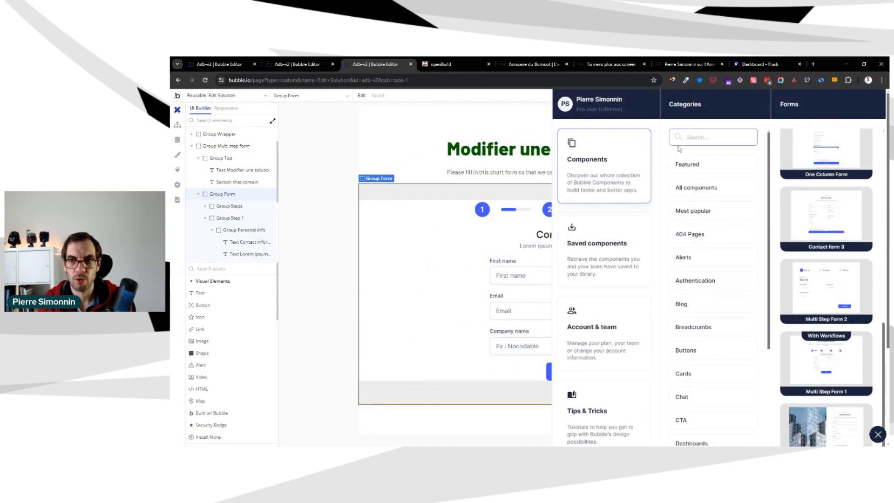
scroll(623, 287, "down", 4)
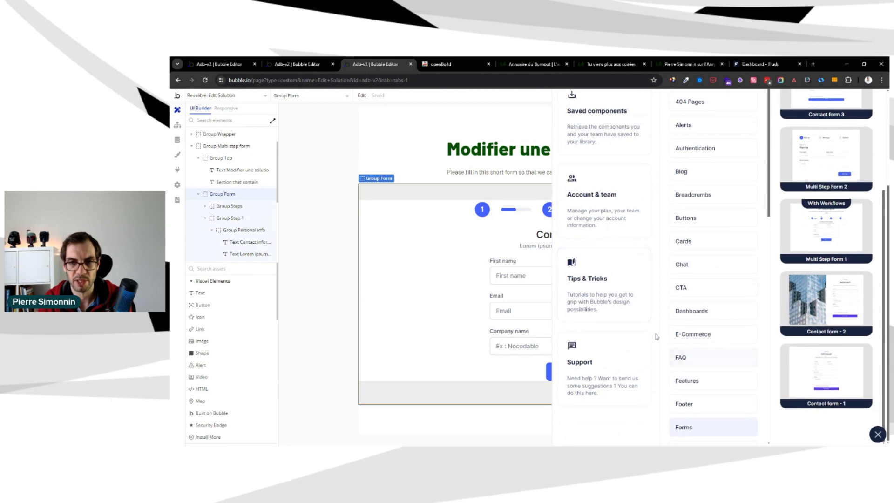
scroll(615, 261, "up", 3)
left_click(599, 230)
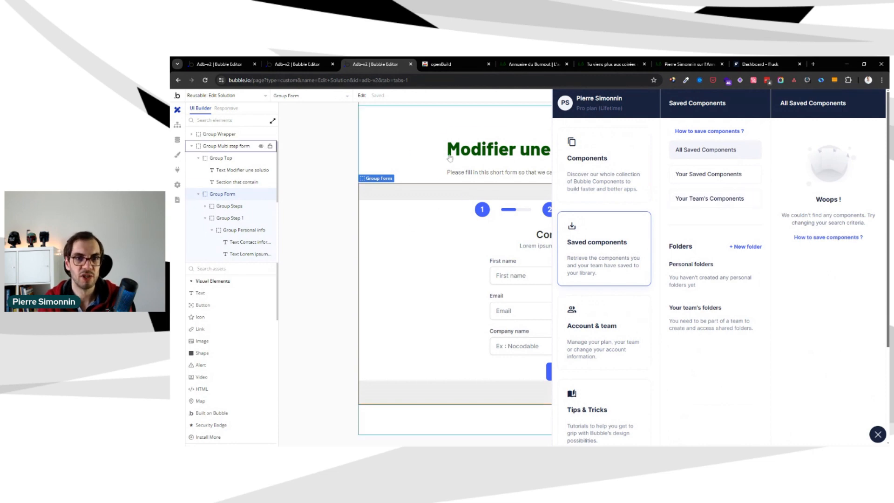
left_click(472, 161)
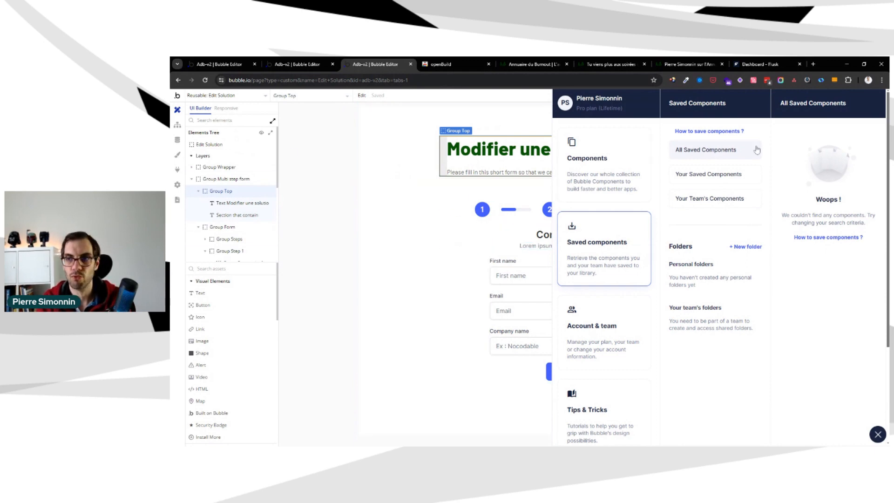
left_click(878, 434)
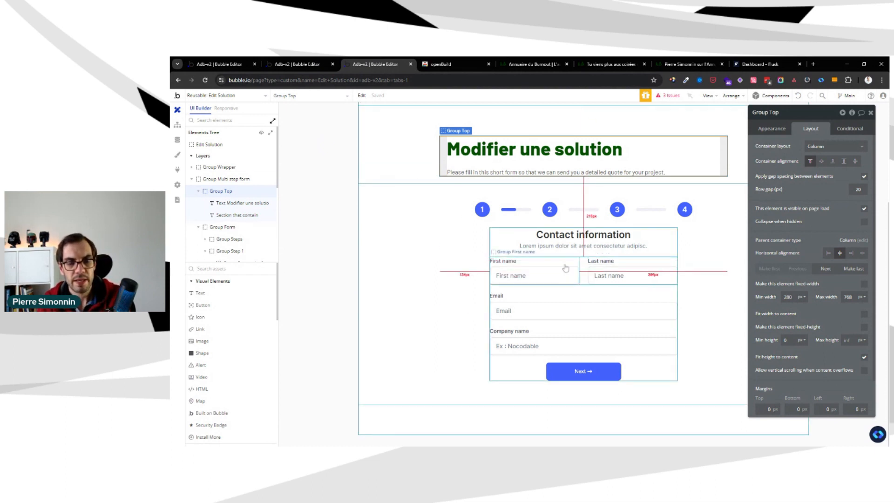
Open the issue checker, move its list clear of the form and inspect the first issue on the "Modifier une solution" text
left_click(316, 227)
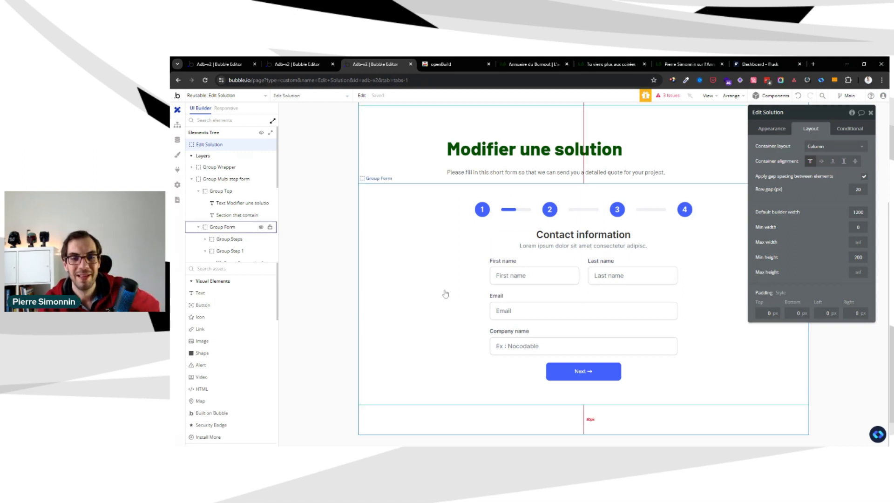
left_click(668, 96)
left_click_drag(462, 191, 273, 222)
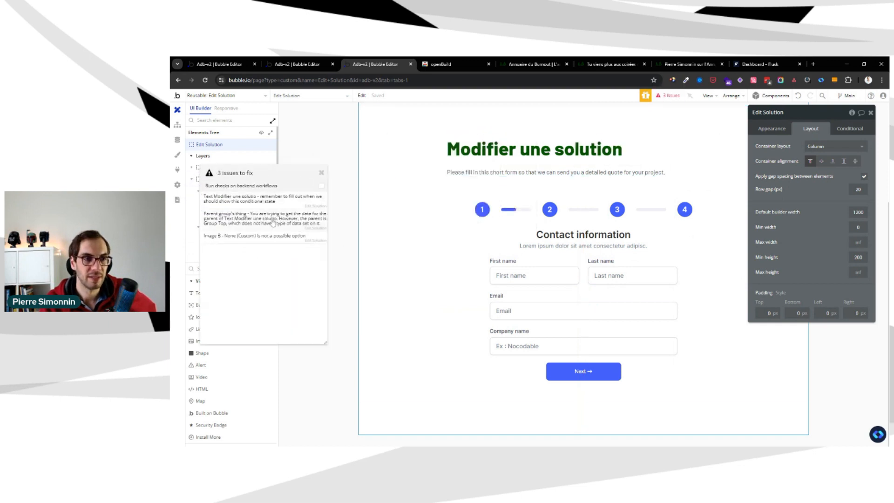
left_click(279, 200)
Set Group Multi step form's type of content to Solution and its data source to Parent group's Solution
left_click(720, 229)
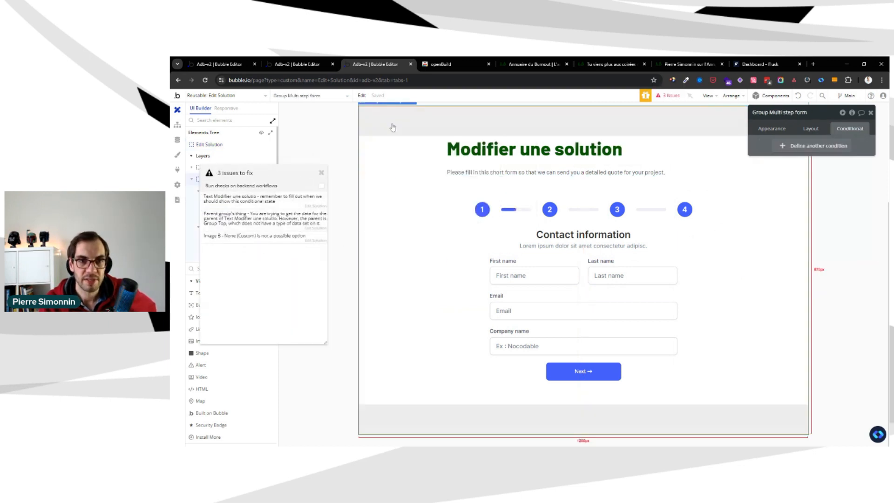
left_click(772, 129)
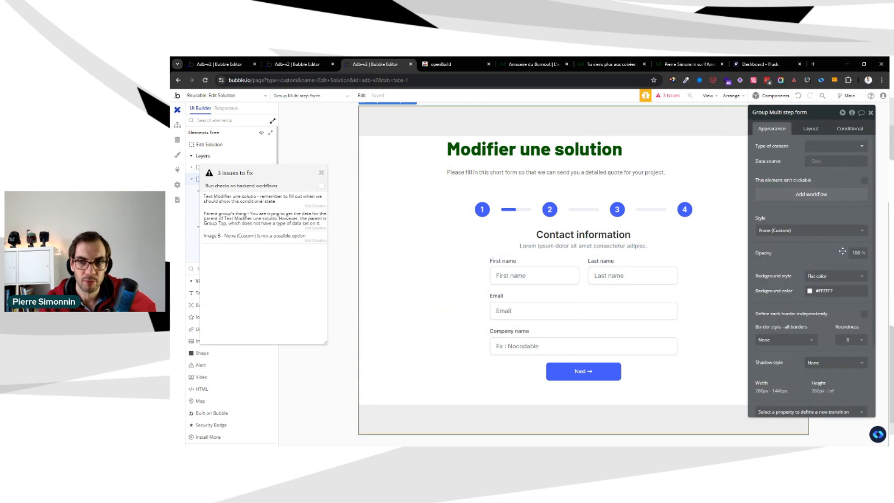
left_click(811, 147)
type("solut")
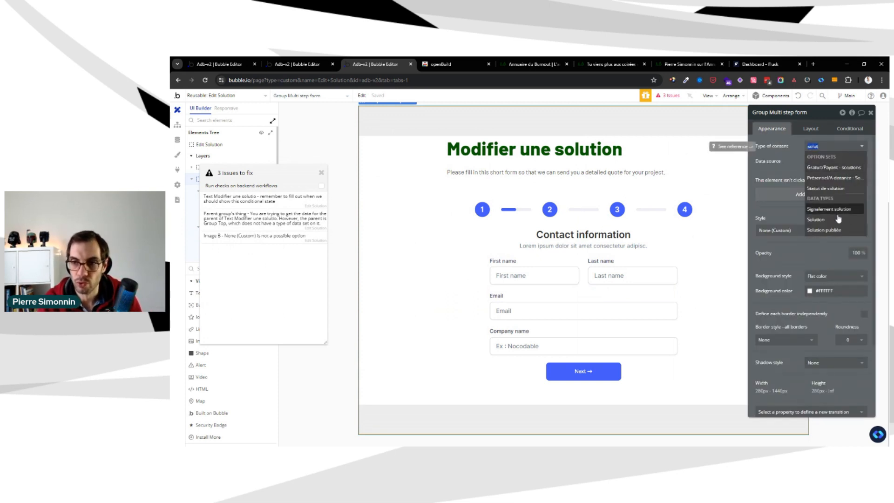
left_click(816, 219)
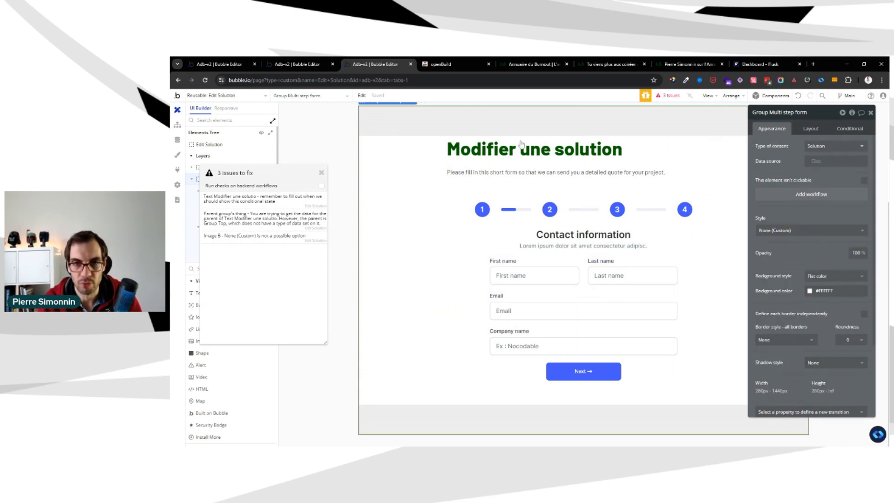
left_click(820, 161)
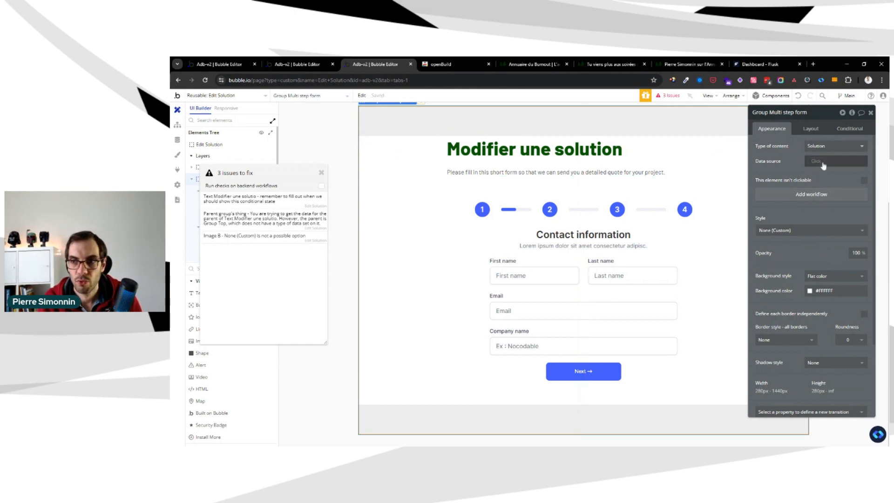
left_click(829, 199)
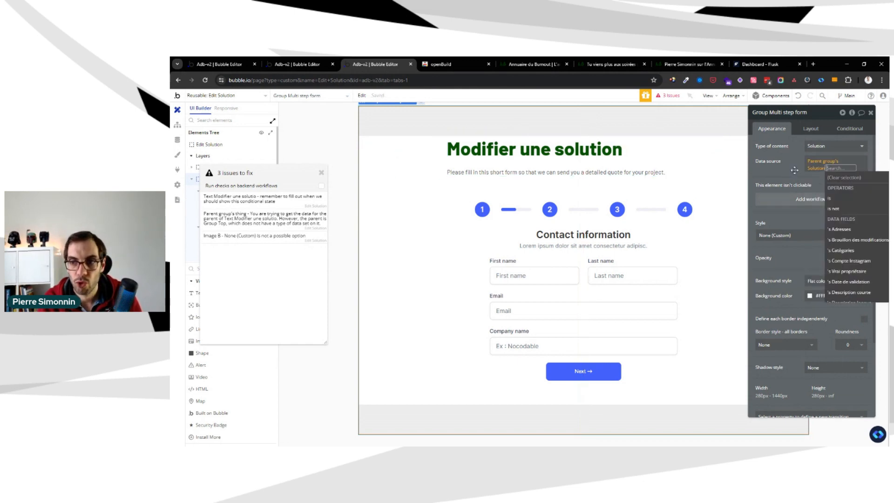
Set Group Top's type of content to Solution and its data source to Parent group's Solution
left_click(621, 167)
left_click(819, 149)
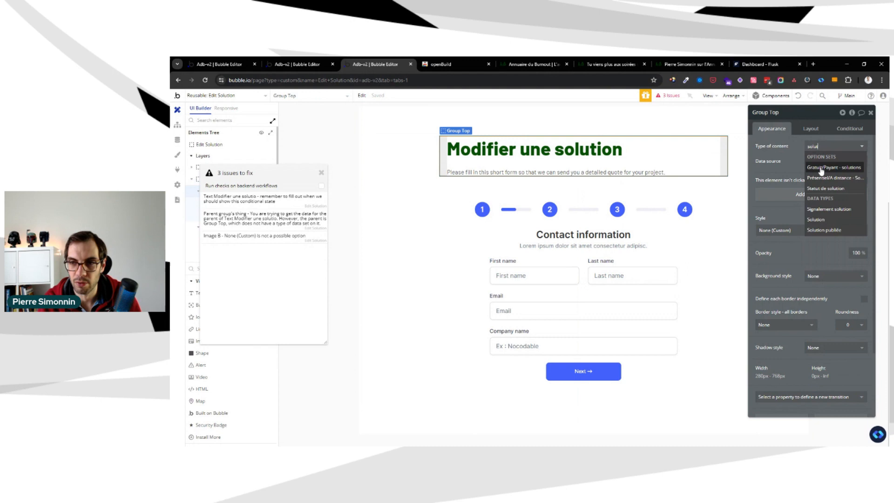
left_click(817, 219)
left_click(813, 162)
left_click(834, 203)
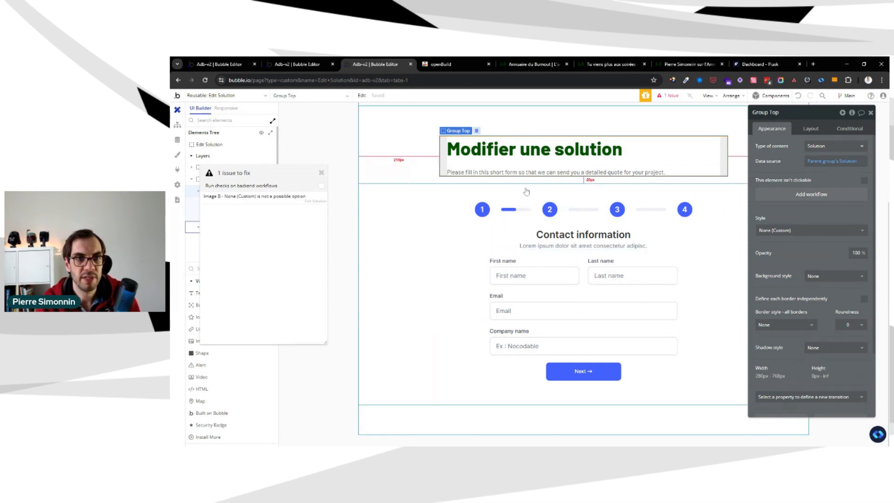
Copy the solution name text from the editer-solution page into Group Top and make it fit height to content
key("ctrl+shift+Tab")
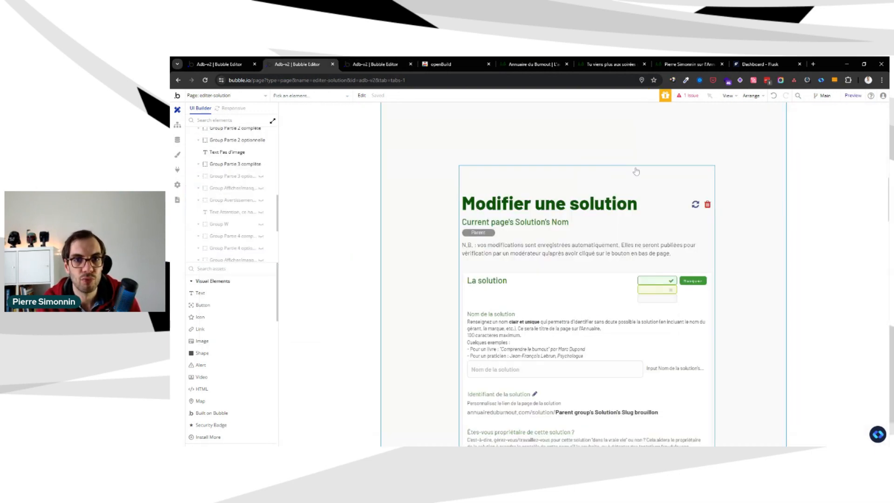
left_click(525, 252)
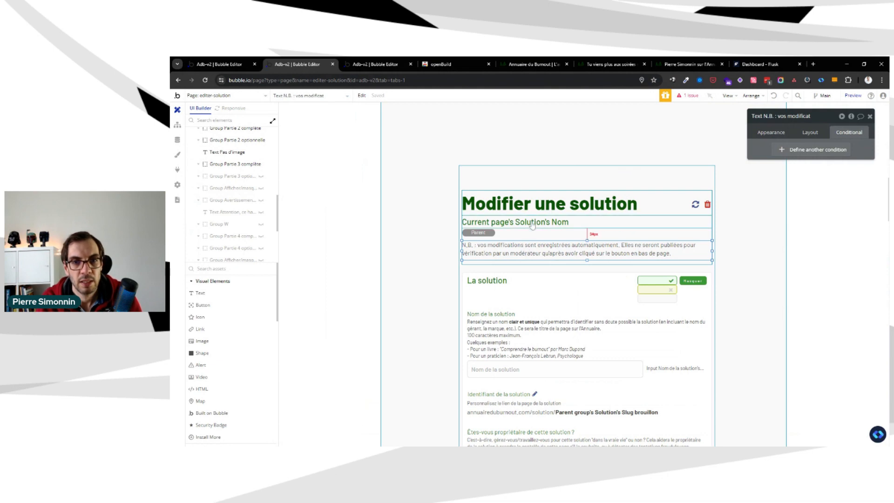
key("ctrl+Tab")
key("ctrl+v")
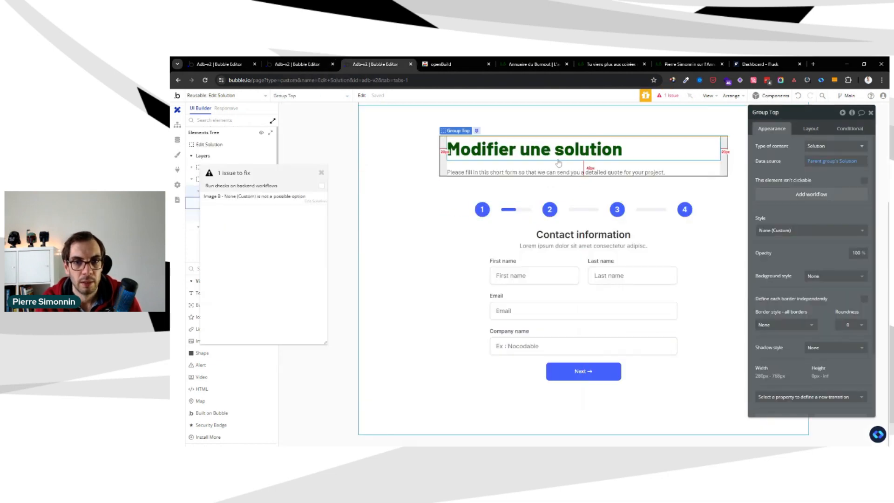
left_click(803, 132)
left_click(863, 291)
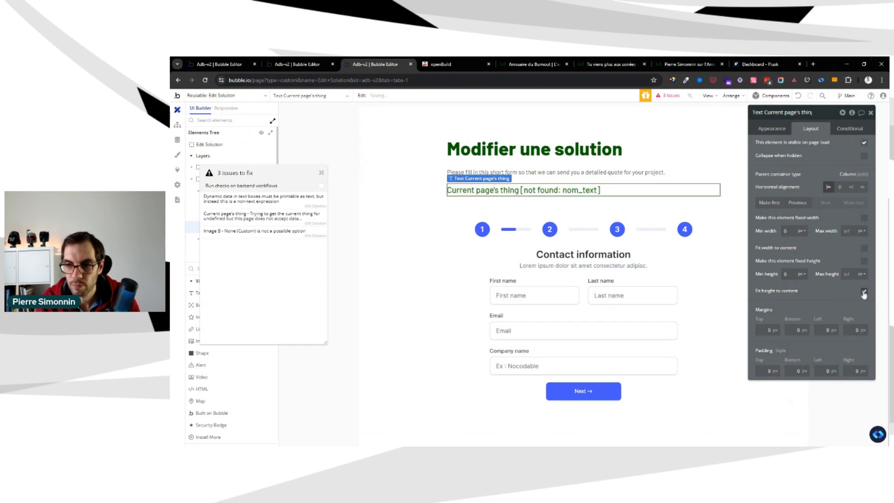
Point the pasted name text to Parent group's Solution's Nom and move it one place up, directly under the title
left_click(772, 129)
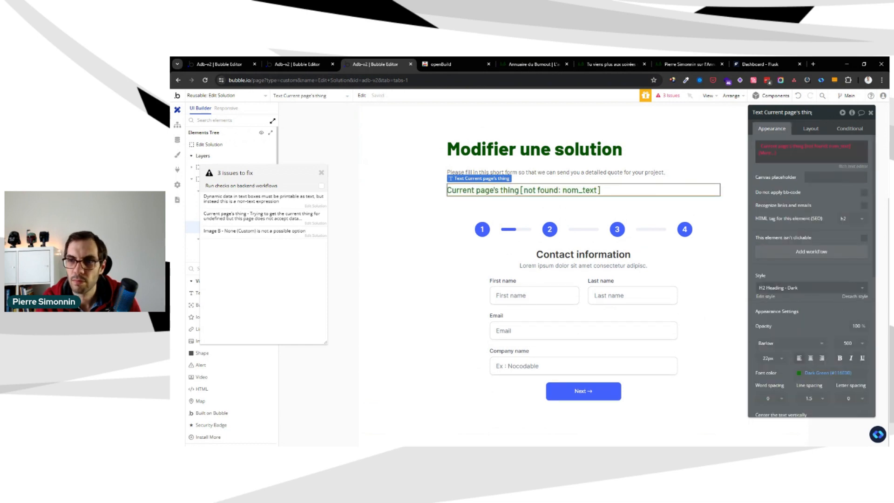
left_click(793, 148)
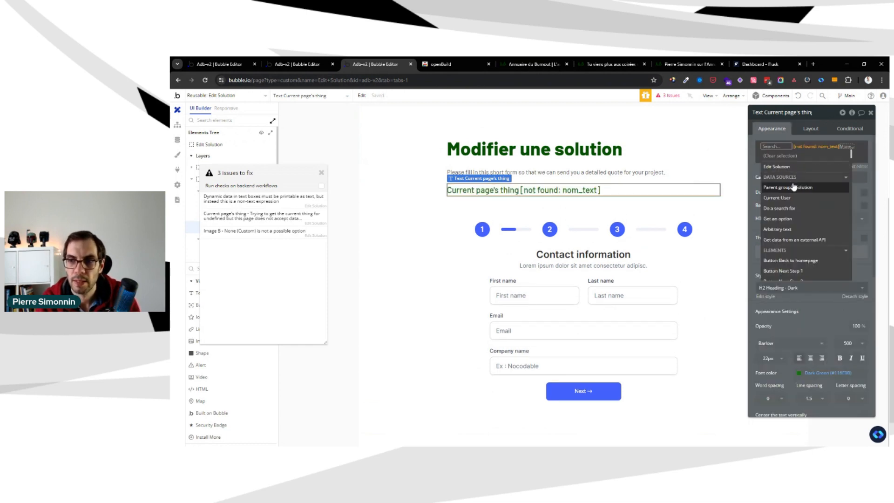
left_click(793, 187)
left_click(811, 135)
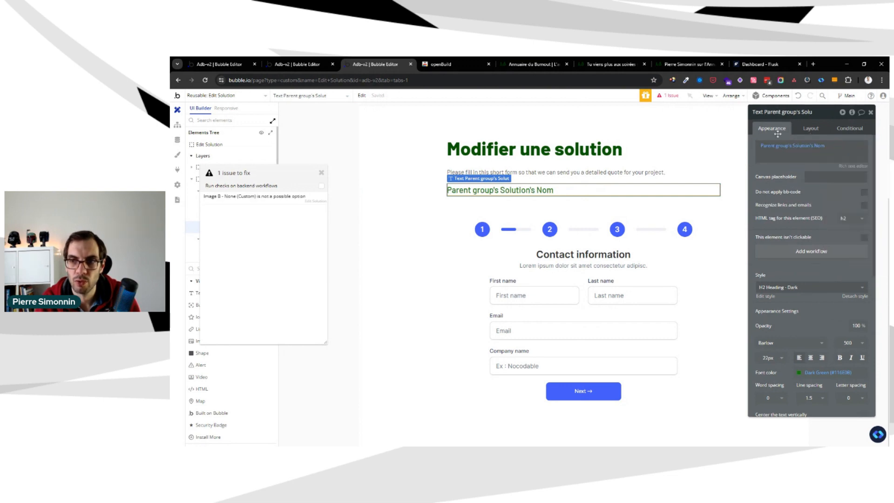
left_click(811, 129)
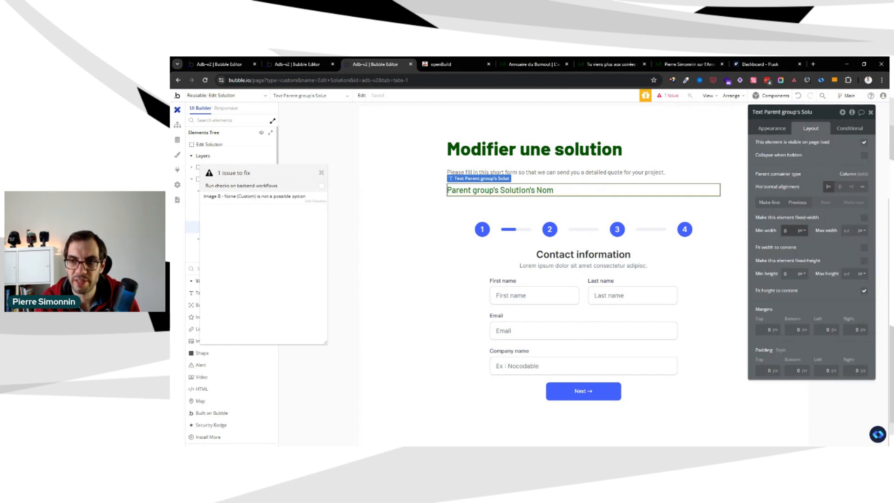
left_click(797, 202)
Compare Group Top's data source with the dynamic expression of the solution name text inside it
left_click(542, 164)
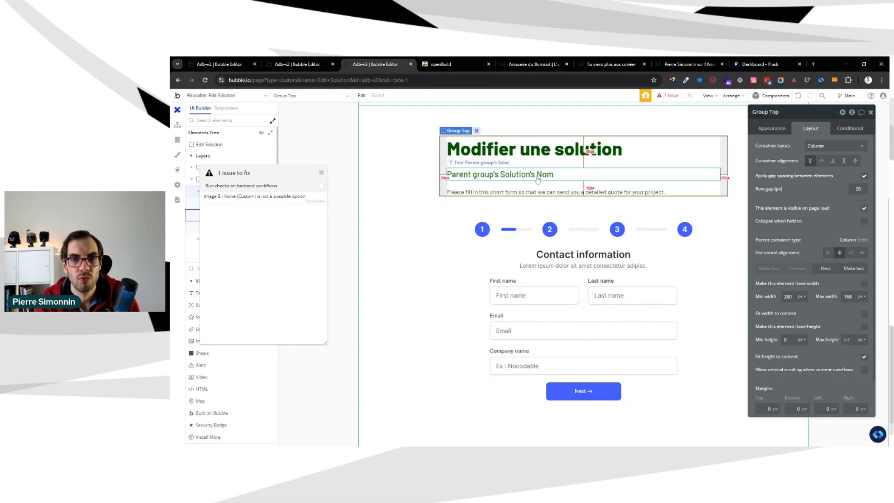
left_click(536, 173)
left_click(534, 165)
left_click(535, 173)
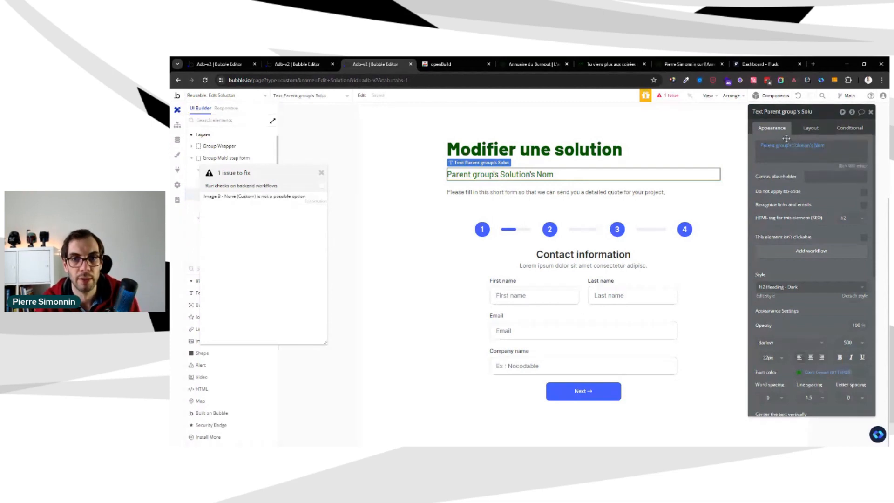
left_click(543, 166)
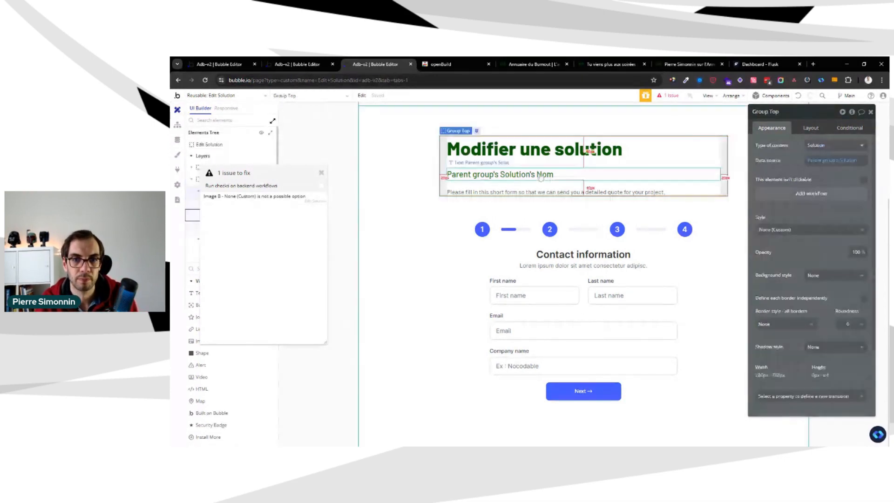
Open the reported issue on Image B and set the image's style to None (Custom)
left_click(550, 172)
left_click(551, 163)
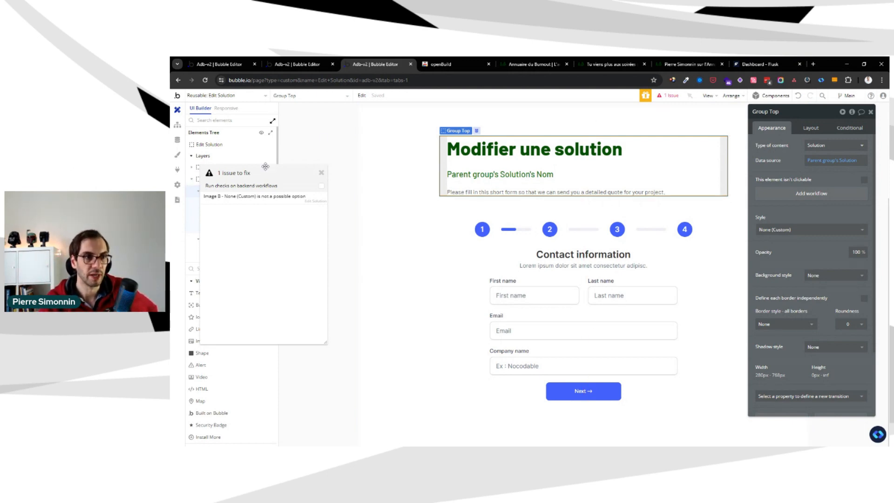
left_click_drag(265, 167, 367, 167)
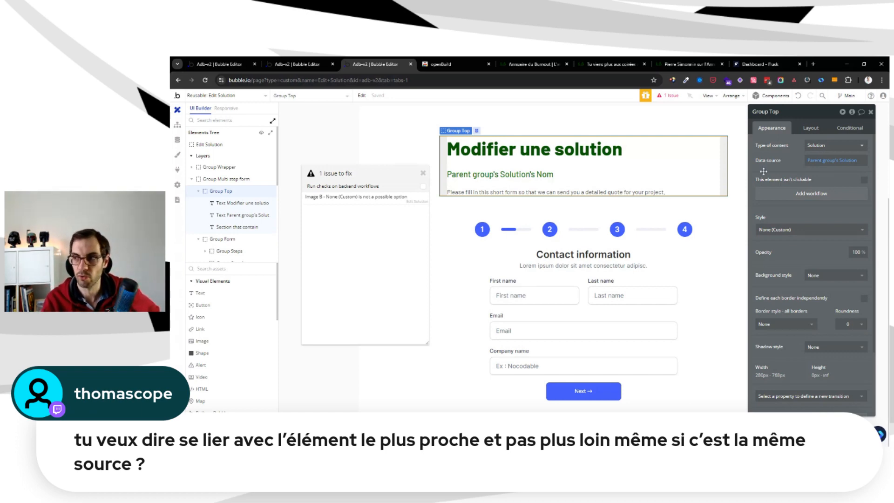
left_click(403, 200)
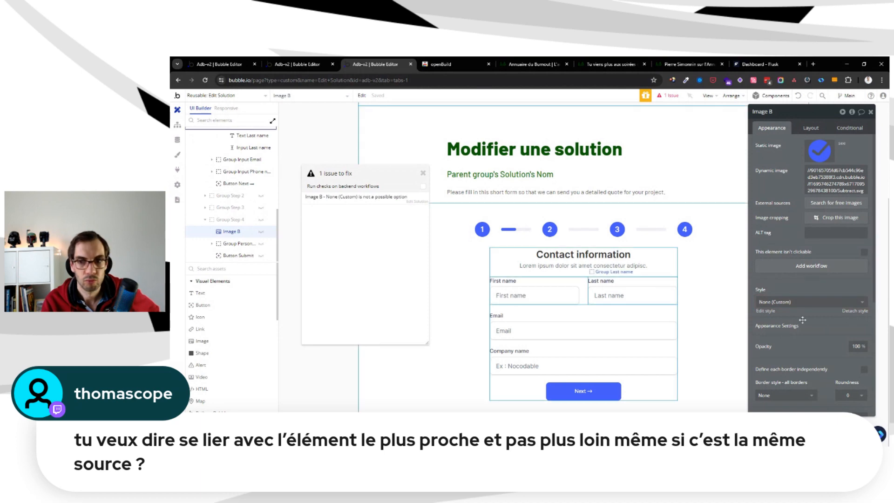
left_click(802, 305)
left_click(803, 313)
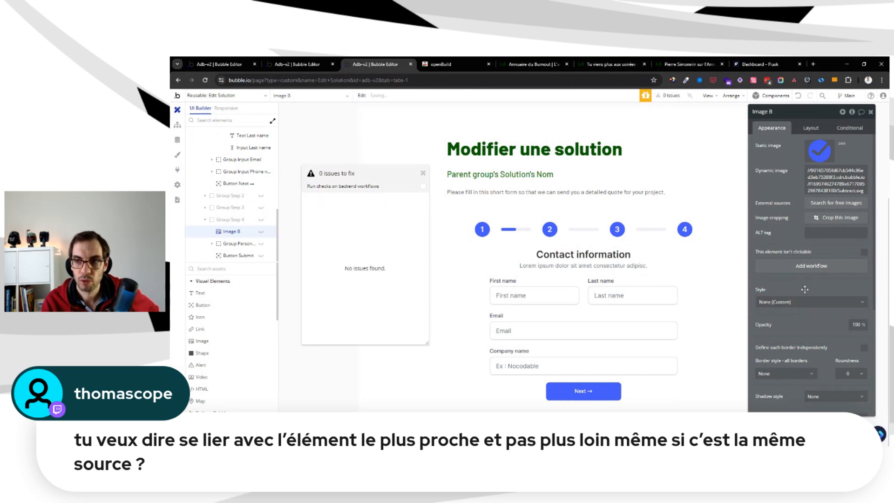
Show Image B on the canvas and examine it within Group Step 4
left_click(261, 232)
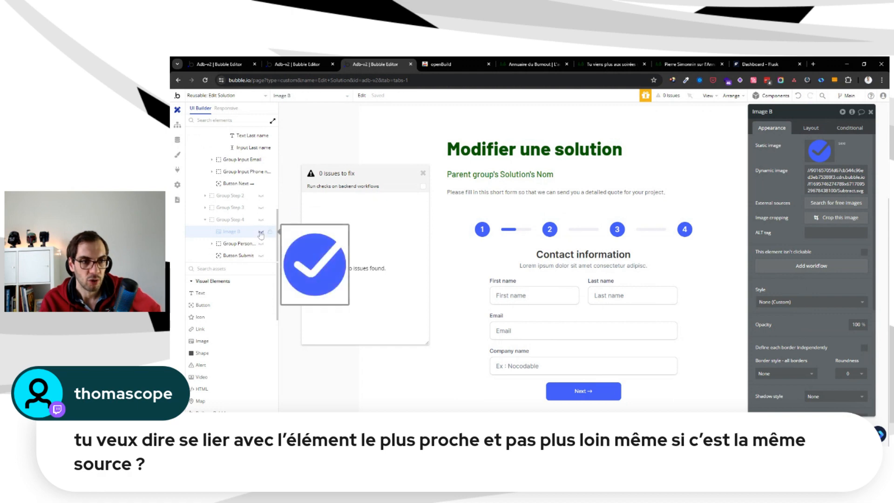
left_click(260, 233)
scroll(681, 249, "down", 5)
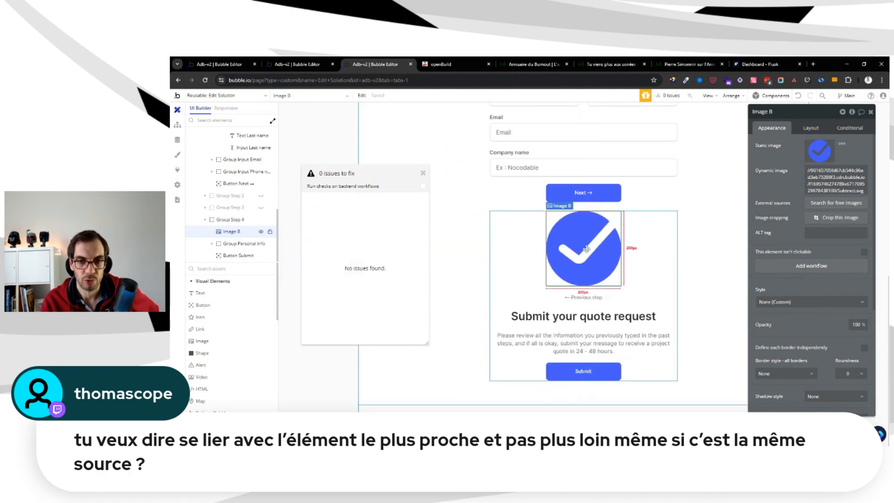
left_click(632, 242)
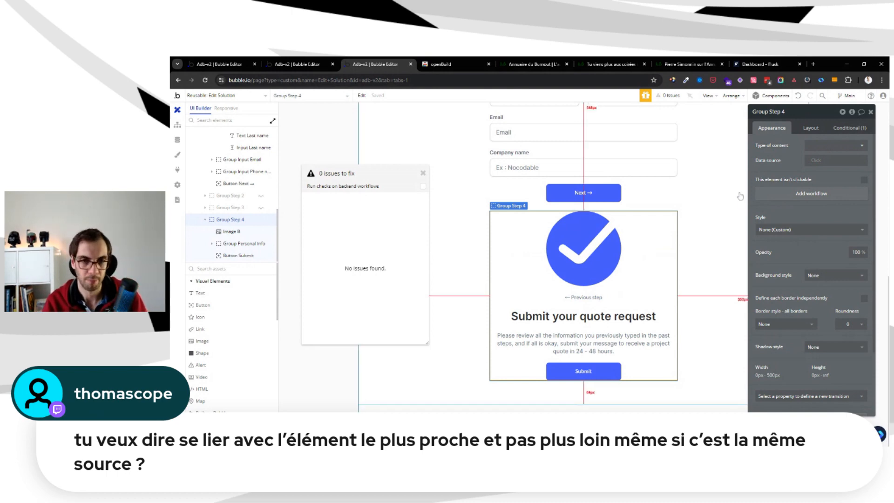
scroll(728, 205, "up", 5)
Copy the Statut solution element from the editer-solution page into Group Top of the Edit Solution reusable
key("ctrl+shift+Tab")
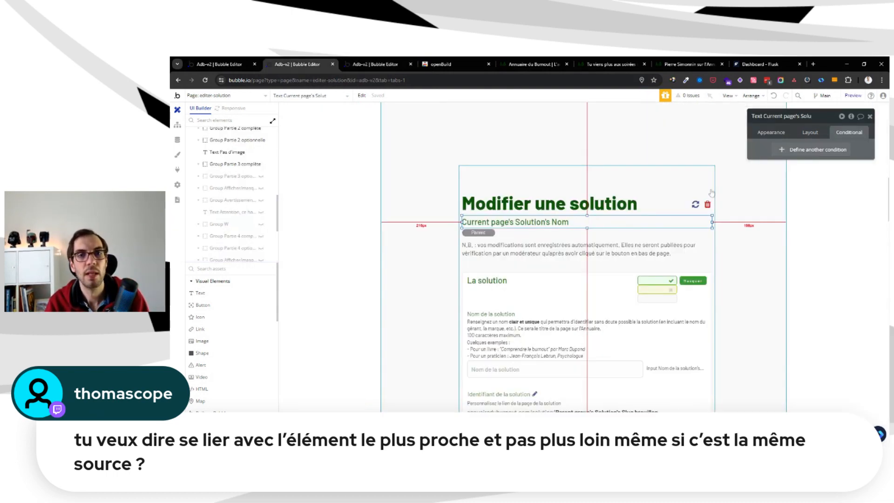
left_click(489, 233)
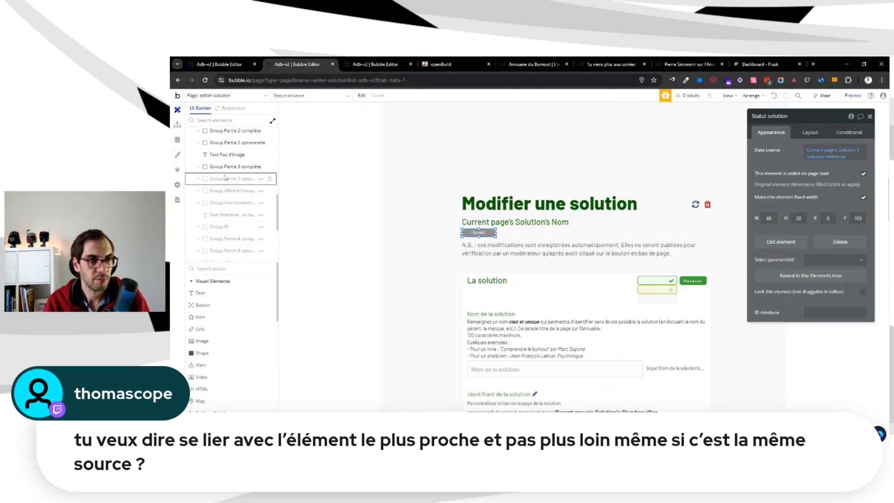
scroll(228, 186, "up", 10)
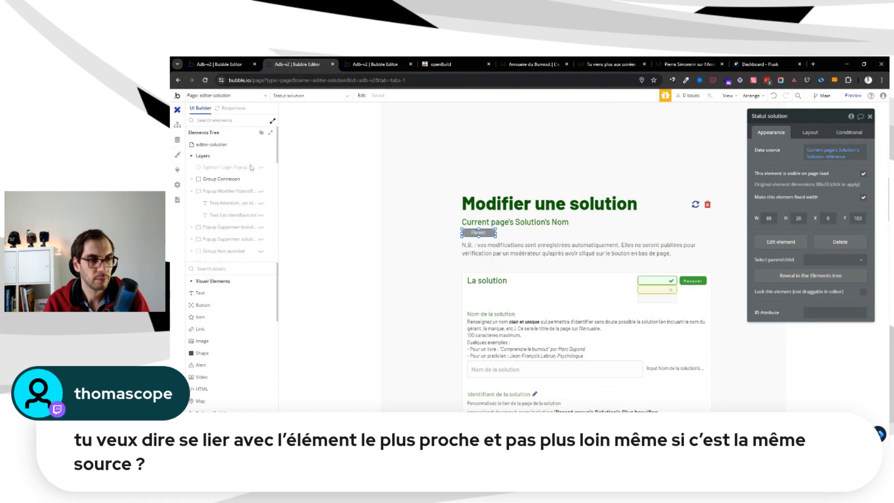
scroll(253, 169, "down", 5)
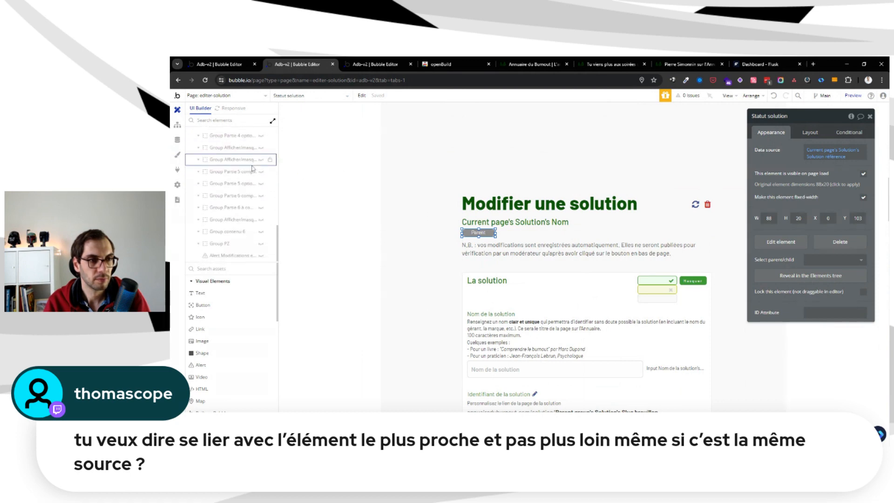
left_click(488, 229)
left_click(488, 231)
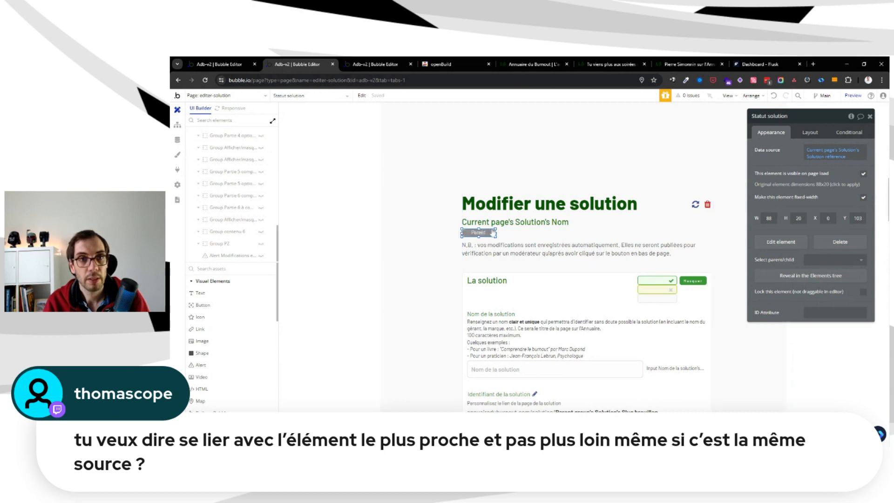
key("ctrl+Tab")
left_click(565, 171)
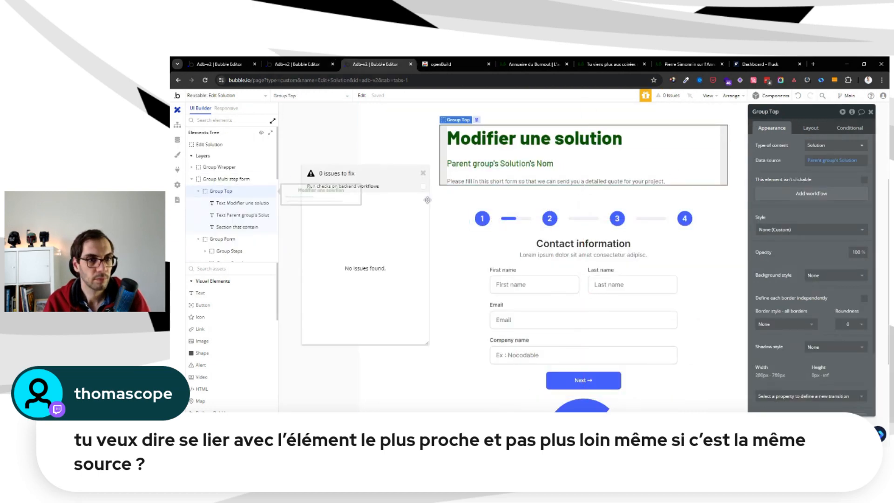
key("ctrl+v")
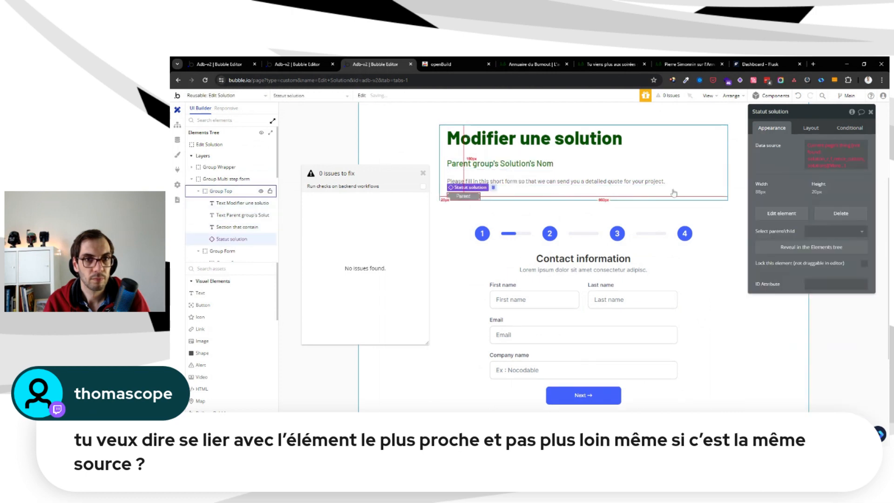
Set Statut solution's data source to Parent group's Solution's Solution référence and move the element one place up
left_click(831, 147)
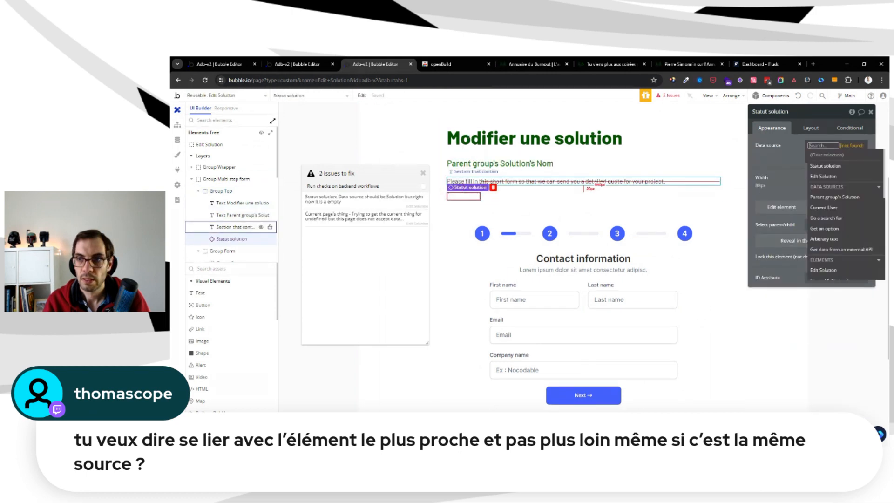
left_click(839, 198)
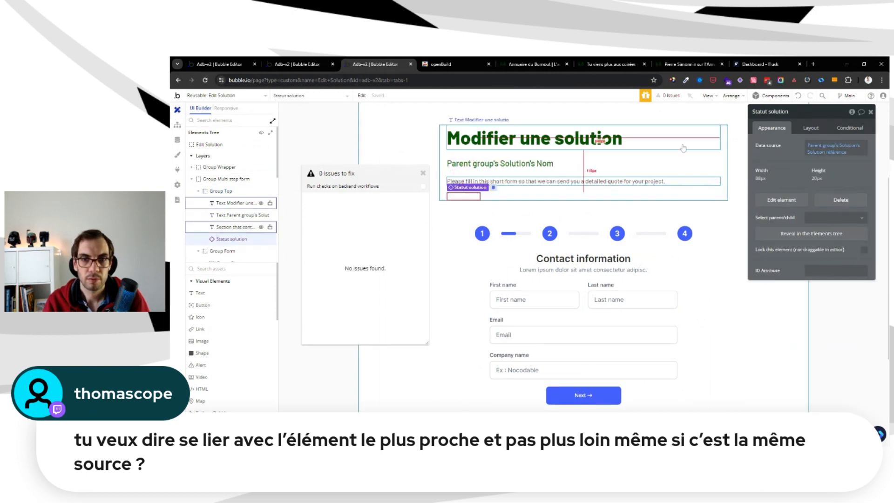
left_click(818, 129)
left_click(797, 225)
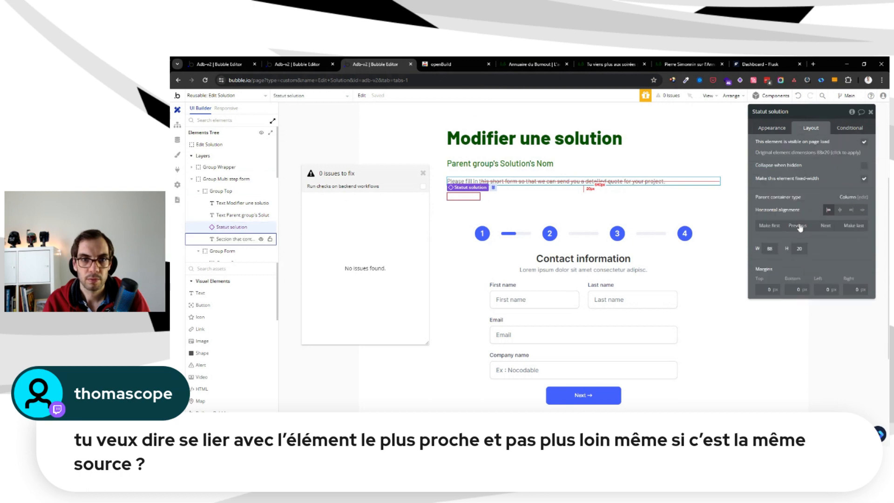
Copy the N.B. notice text from the editer-solution page into Group Top and make it fit height to content
key("ctrl+shift+Tab")
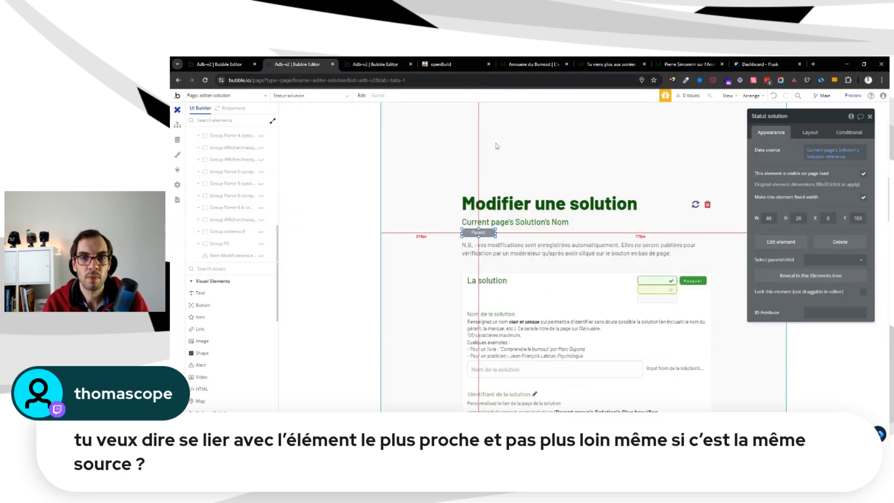
left_click(666, 245)
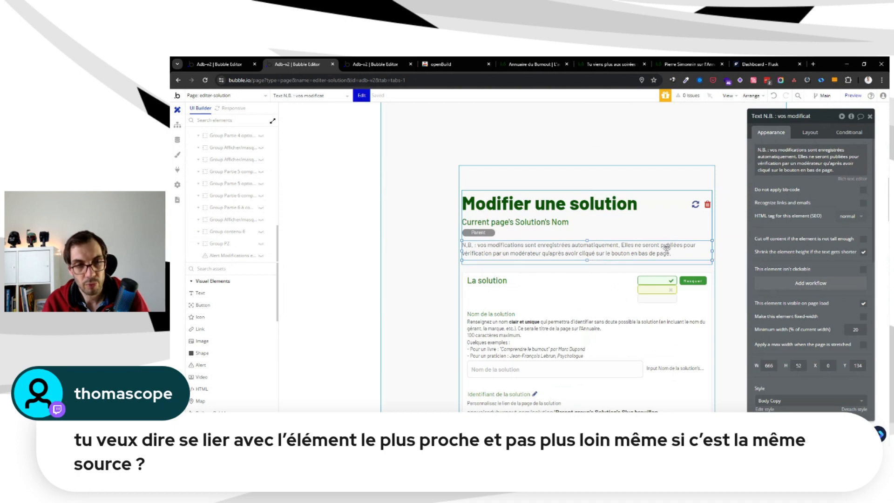
key("ctrl+Tab")
key("ctrl+v")
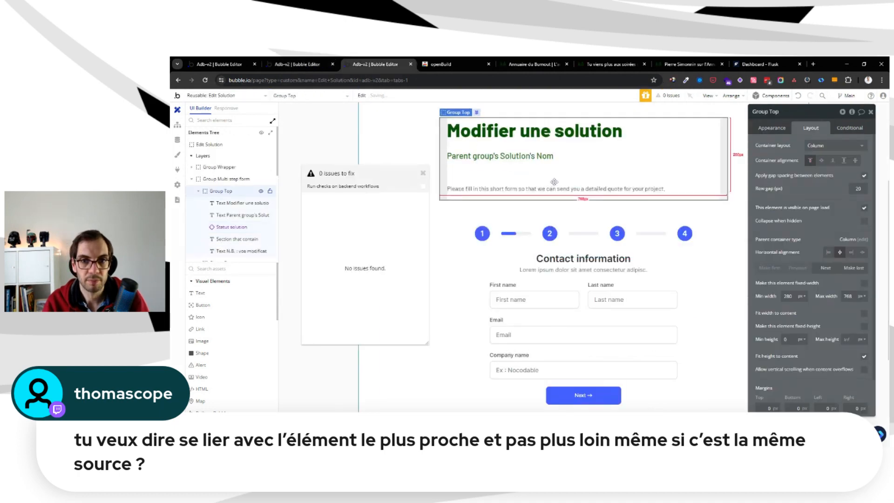
left_click(864, 291)
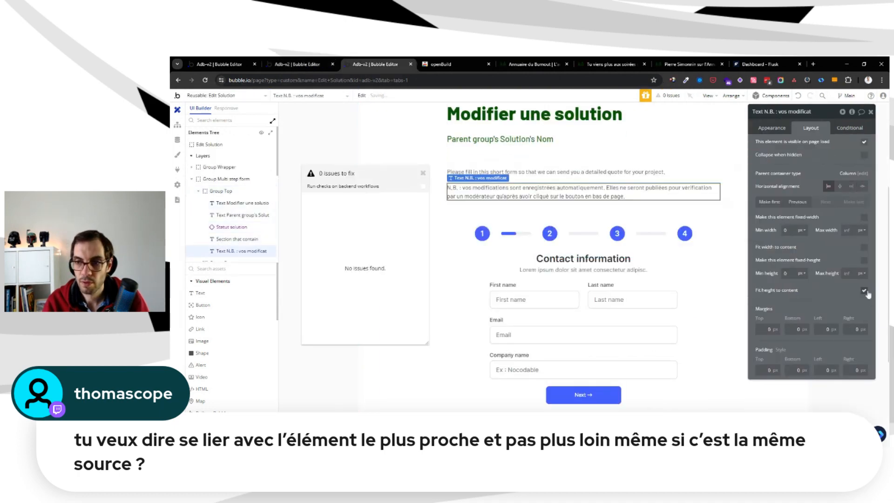
Delete the template's "Please fill in this short form" text from Group Top
left_click(777, 128)
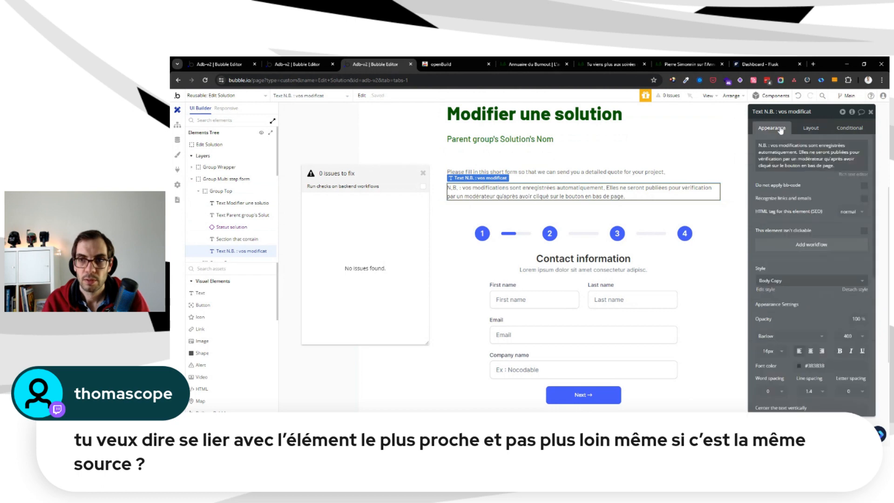
left_click(556, 172)
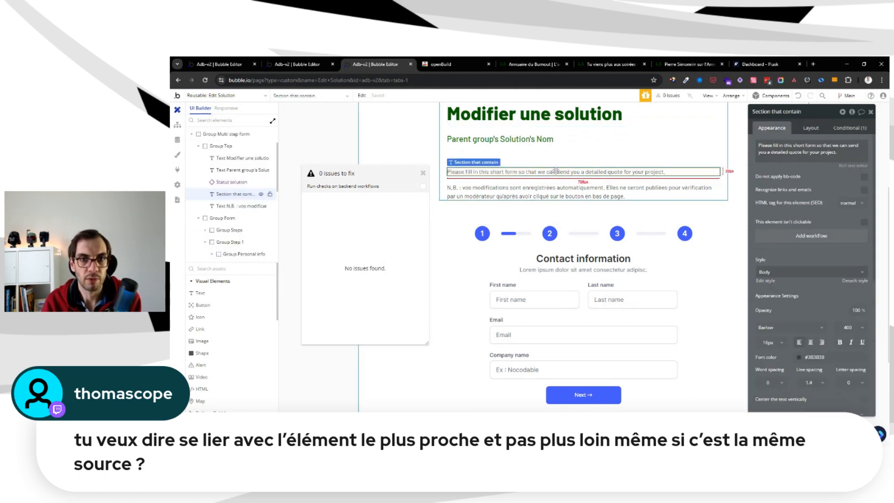
key("Delete")
Set Group Top's row gap to 10 px
left_click(556, 170)
left_click(823, 130)
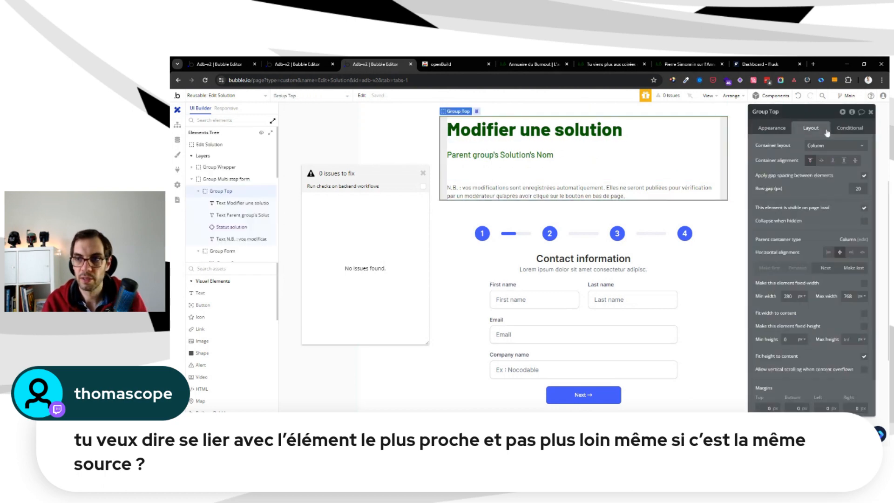
left_click(860, 188)
type("10")
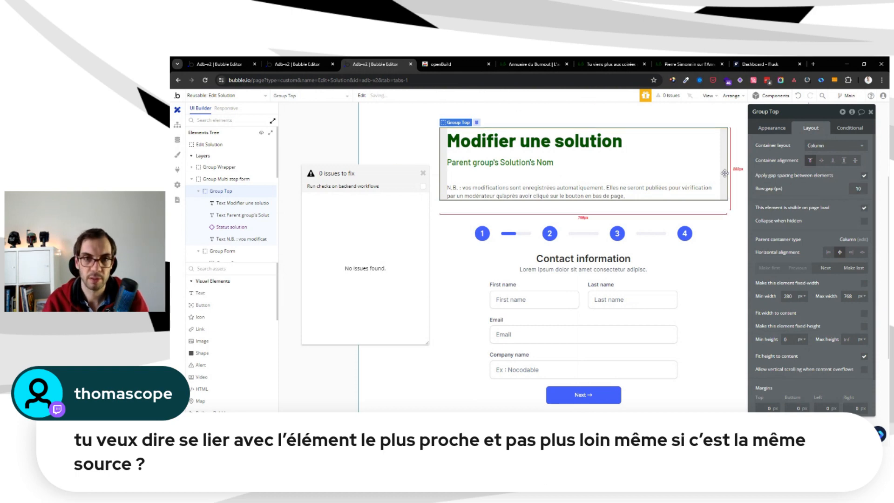
Compare the Statut solution element in Group Top with the original title group on the editer-solution page
left_click(466, 175)
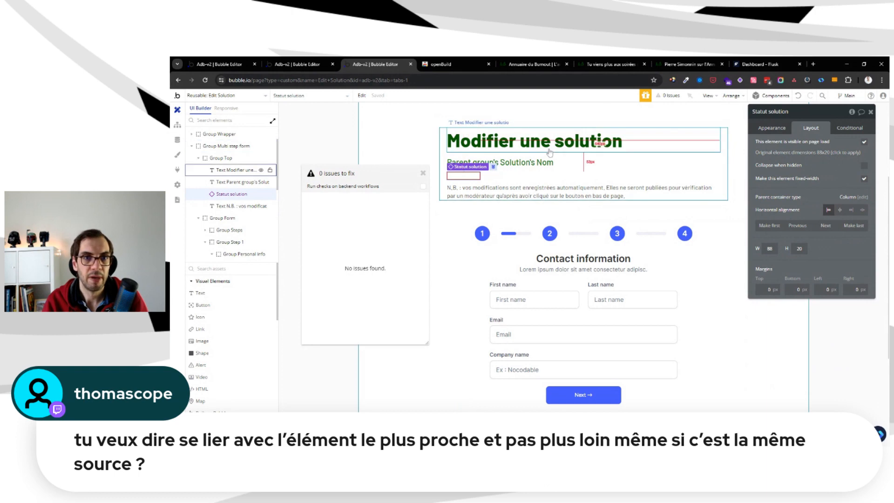
key("ctrl+shift+Tab")
left_click(541, 234)
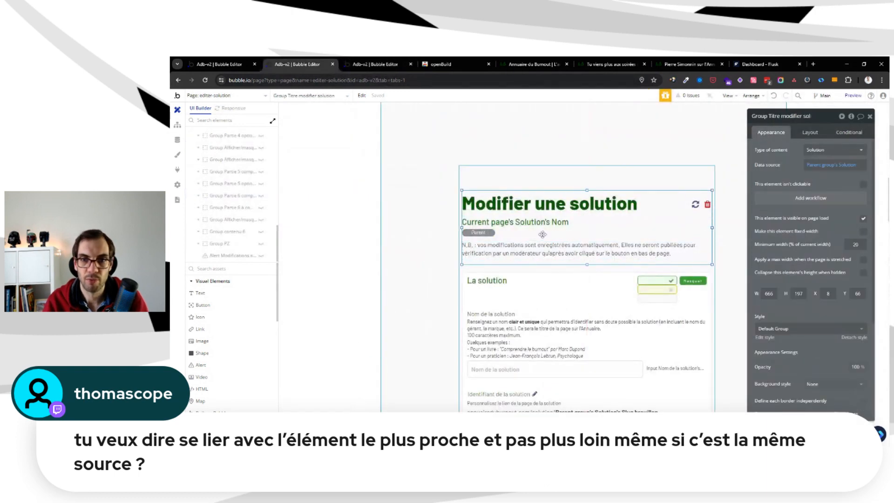
left_click(488, 233)
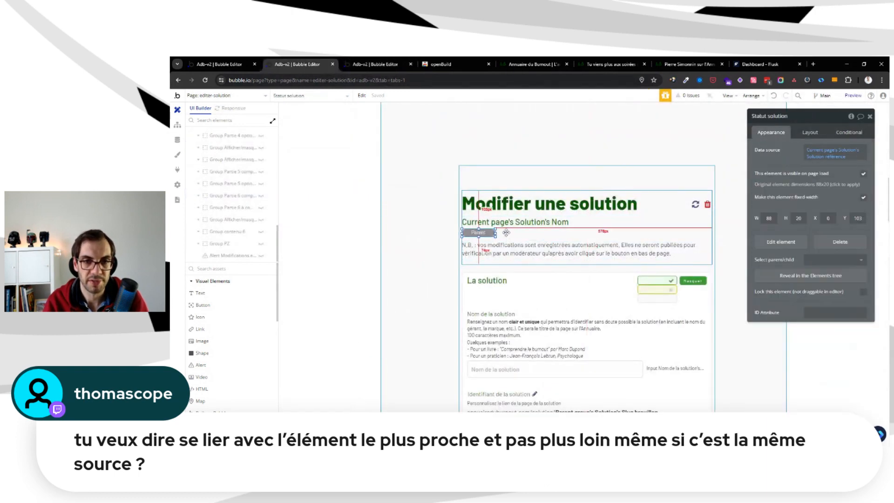
left_click(506, 232)
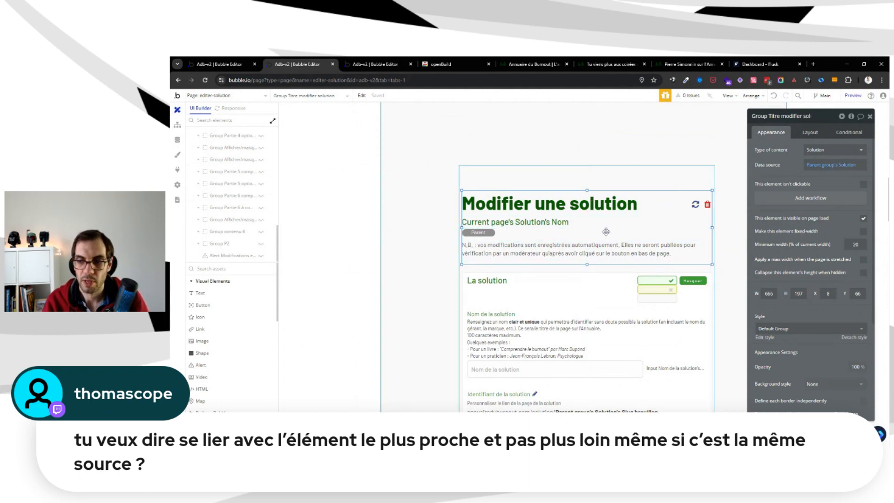
scroll(606, 232, "down", 1)
scroll(606, 231, "down", 1)
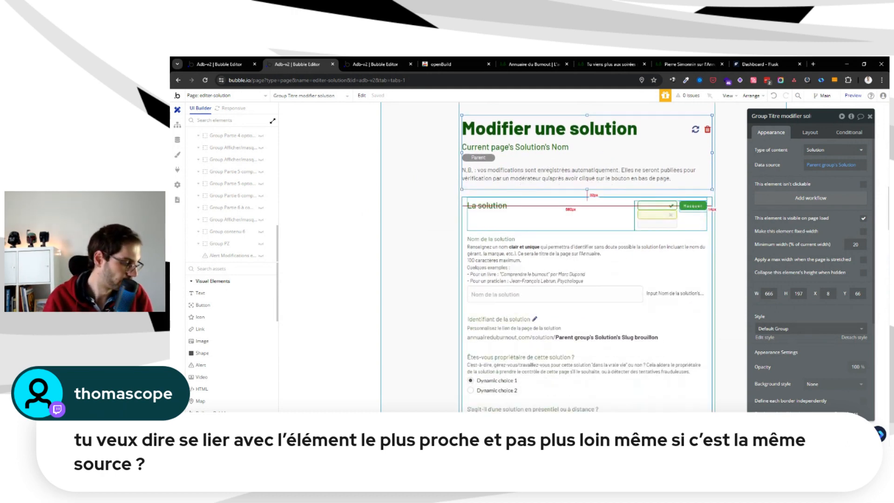
left_click(651, 186)
key("ctrl+Tab")
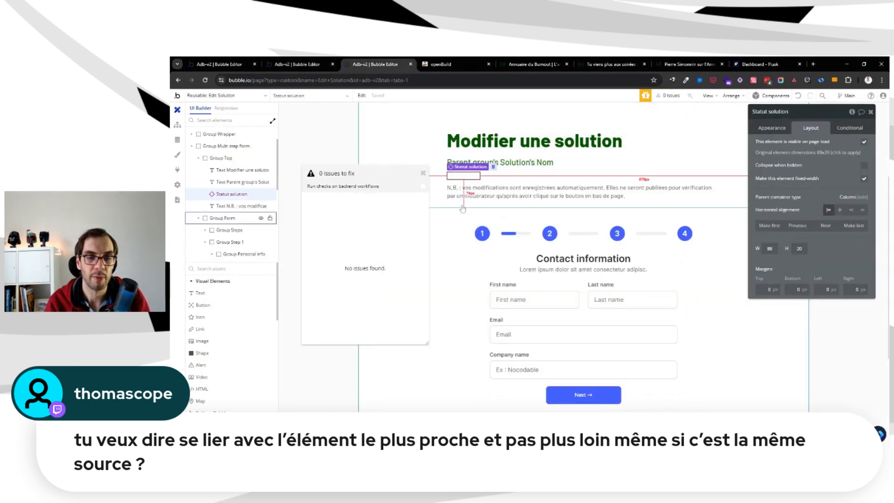
Compare Group Top's elements with the original title group on the editer-solution page
left_click(425, 175)
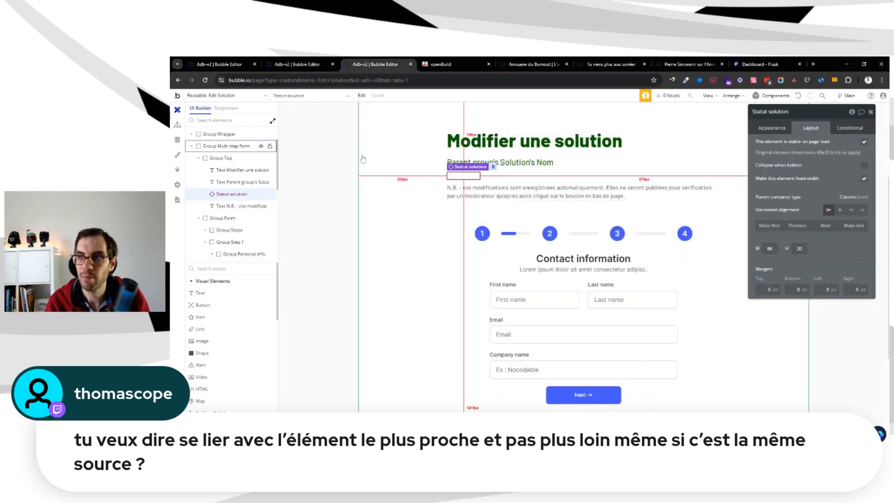
key("ctrl+shift+Tab")
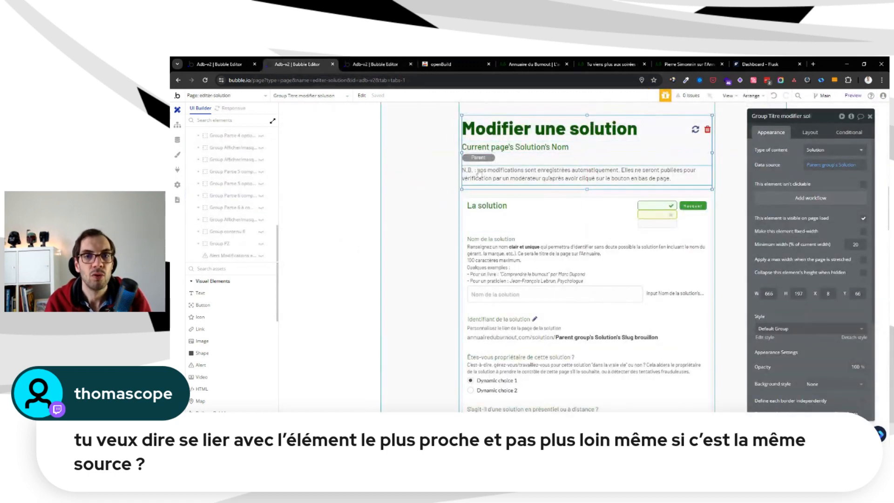
key("ctrl+Tab")
left_click(591, 155)
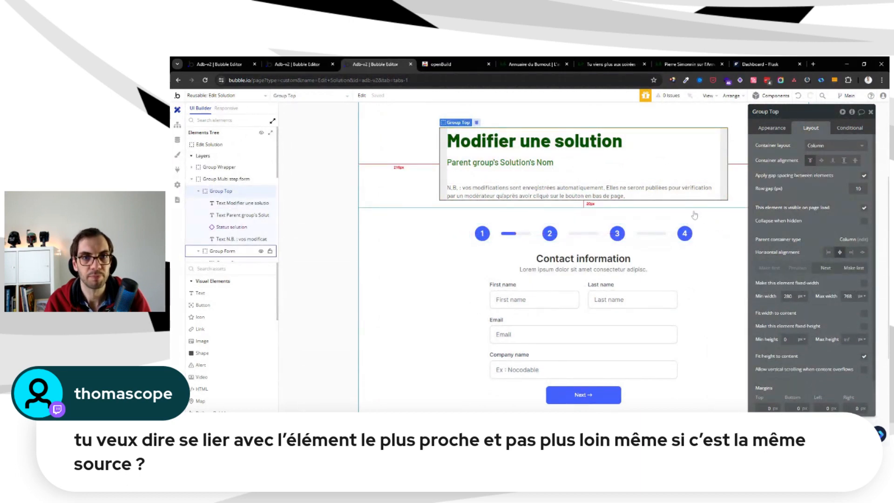
key("ctrl+shift+Tab")
Review the original form's sections on the editer-solution page, from La solution through Présentation générale to Catégorisation
left_click(711, 224)
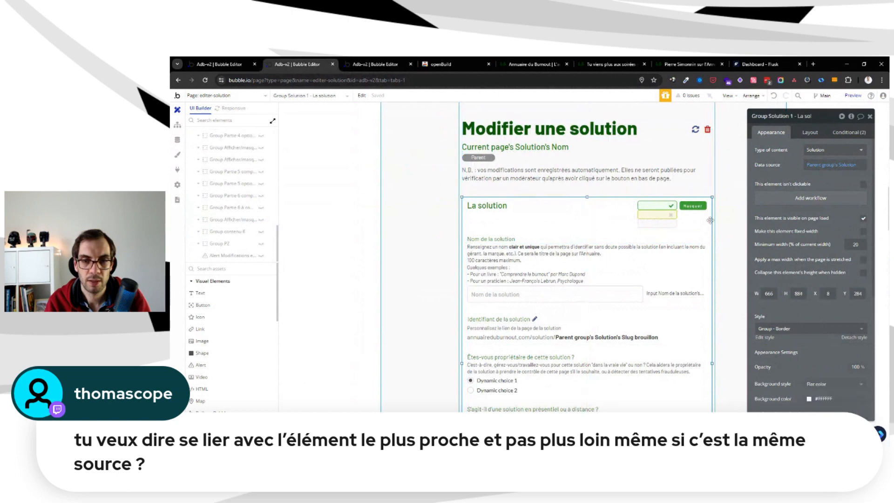
scroll(431, 264, "down", 7)
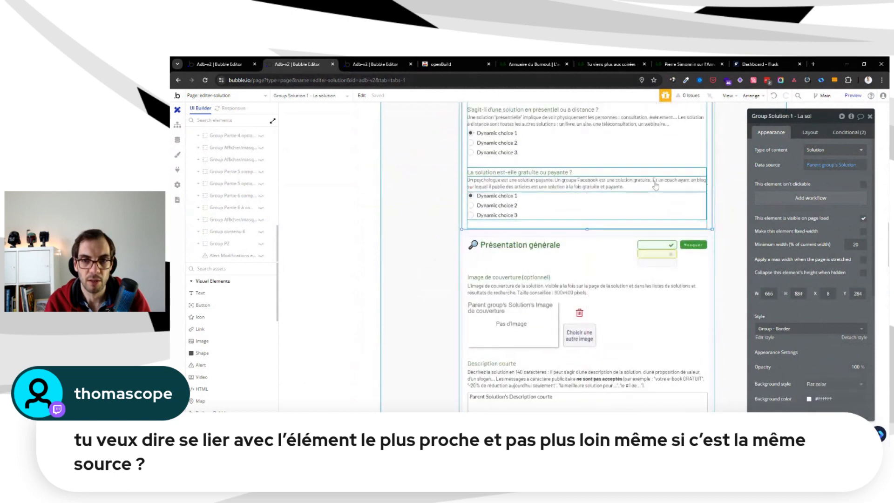
scroll(659, 179, "up", 7)
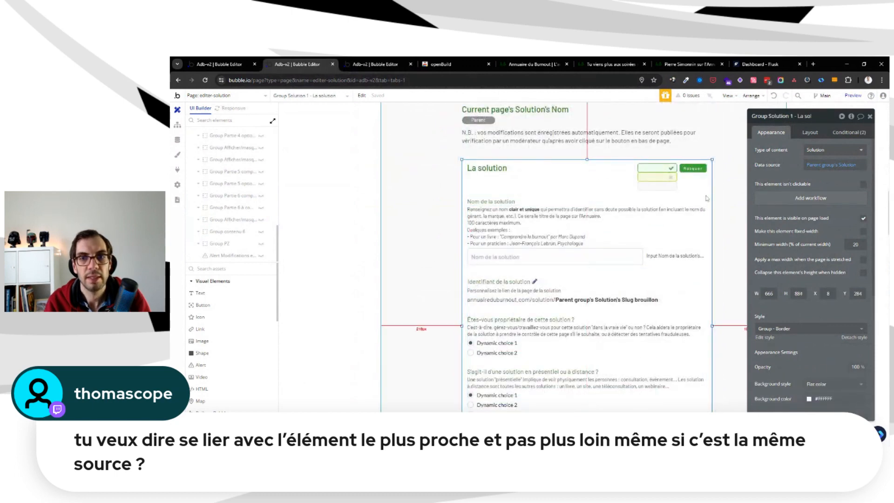
scroll(587, 326, "down", 5)
scroll(586, 340, "down", 5)
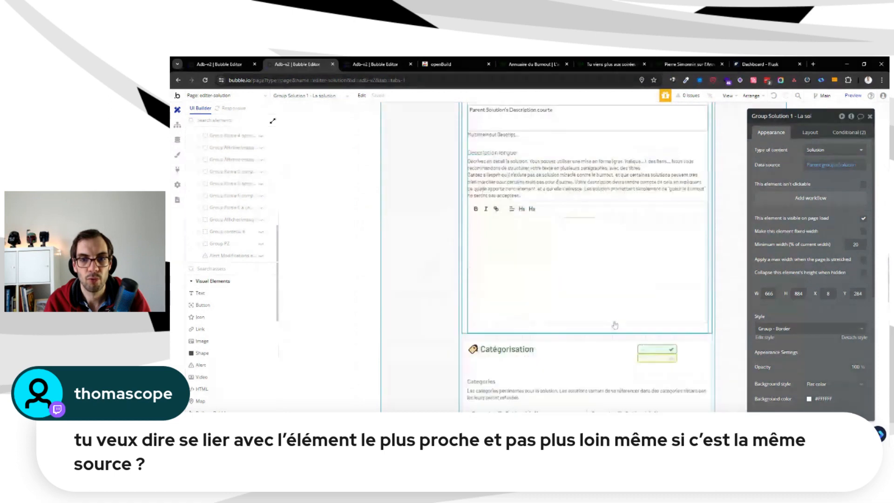
scroll(606, 326, "up", 8)
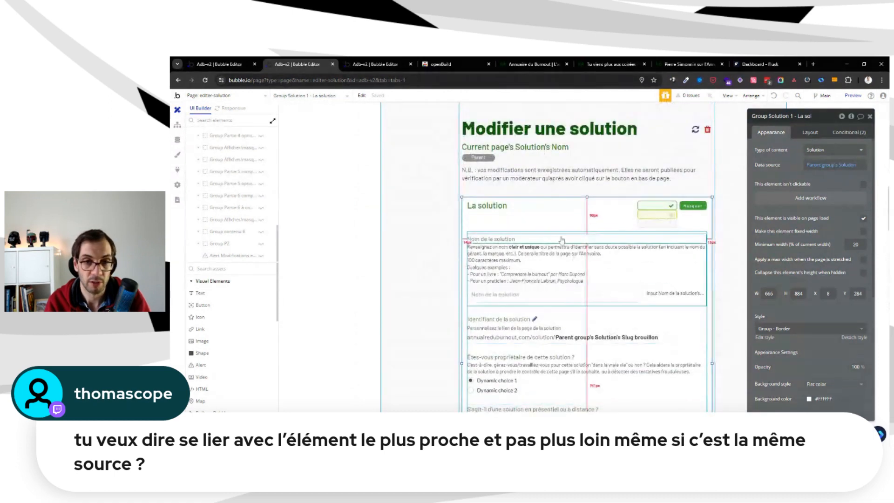
scroll(612, 323, "down", 2)
key("ctrl+Tab")
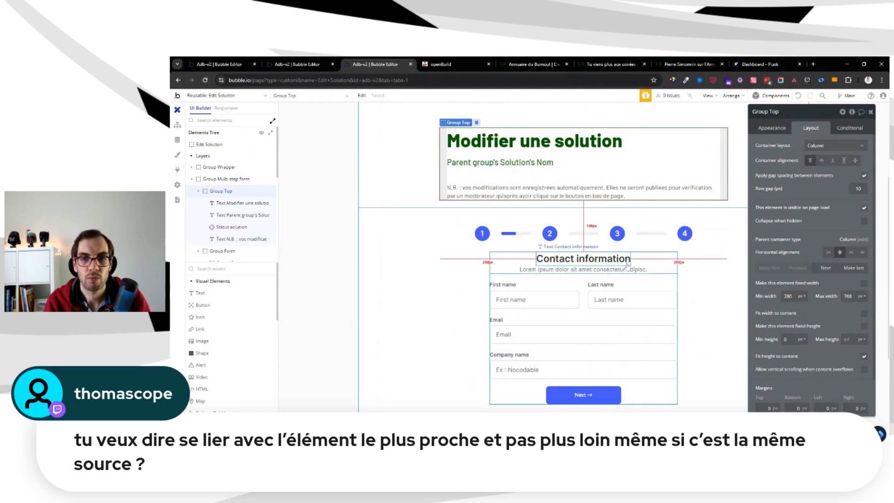
Inspect the Contact information heading, Group Steps and Group Form of the multi-step form in Edit Solution
left_click(576, 260)
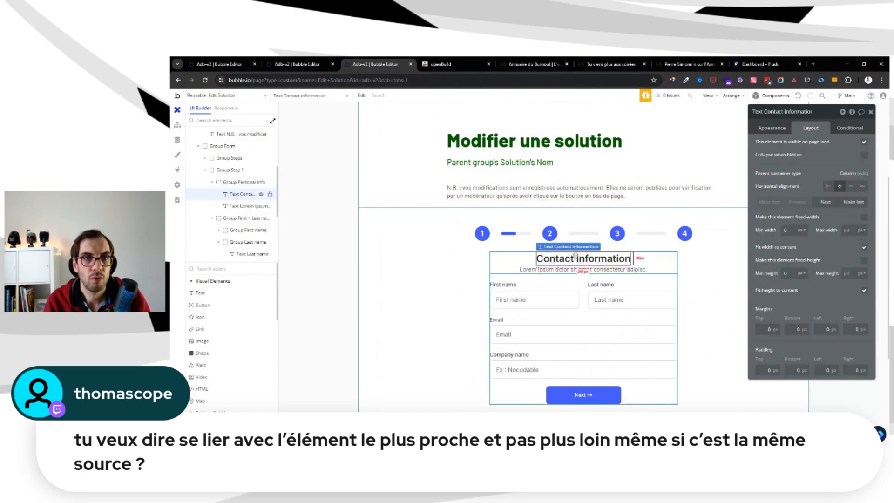
left_click(494, 239)
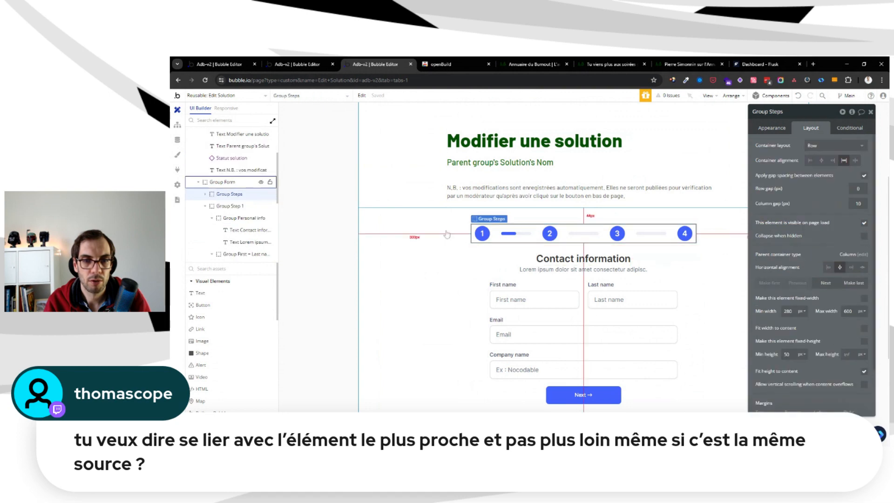
left_click(432, 222)
scroll(432, 221, "down", 5)
scroll(403, 266, "up", 5)
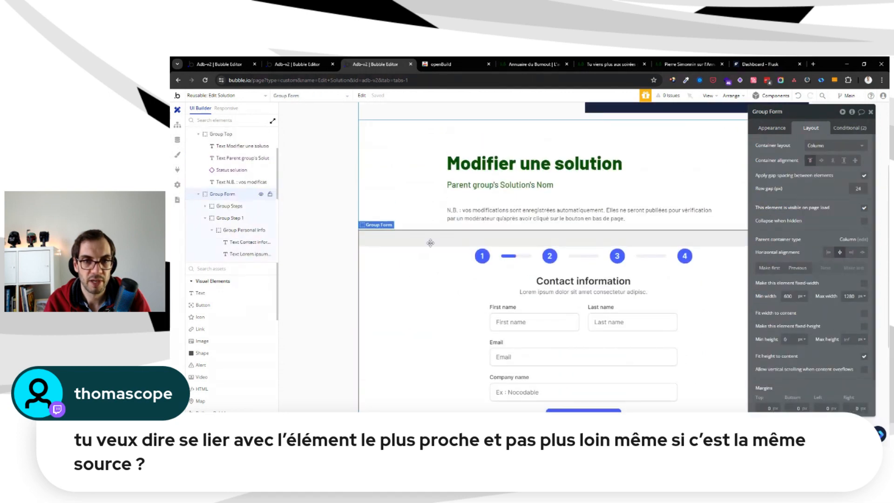
Delete Group Wrapper, the template block above Group Multi step form
scroll(580, 157, "up", 4)
left_click(579, 155)
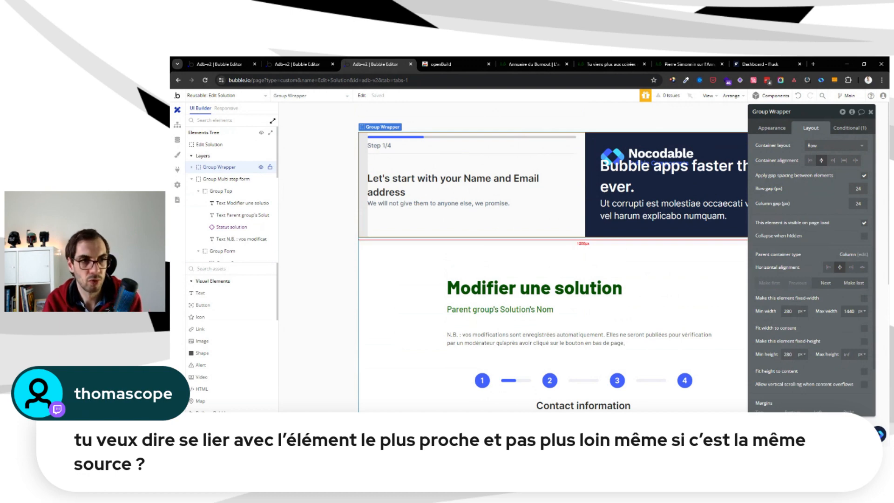
scroll(578, 154, "down", 3)
left_click(401, 164)
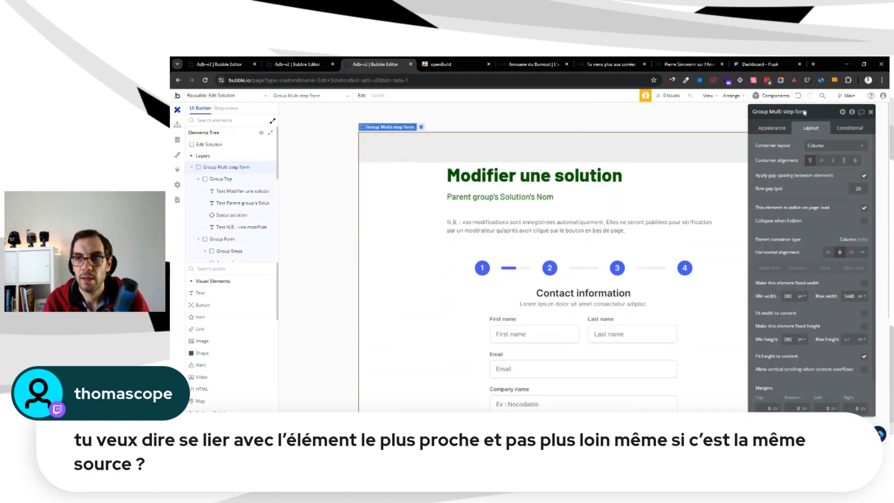
Copy the Multi Step Form 2 component from the Forms category of Nocodable's component library
left_click(880, 434)
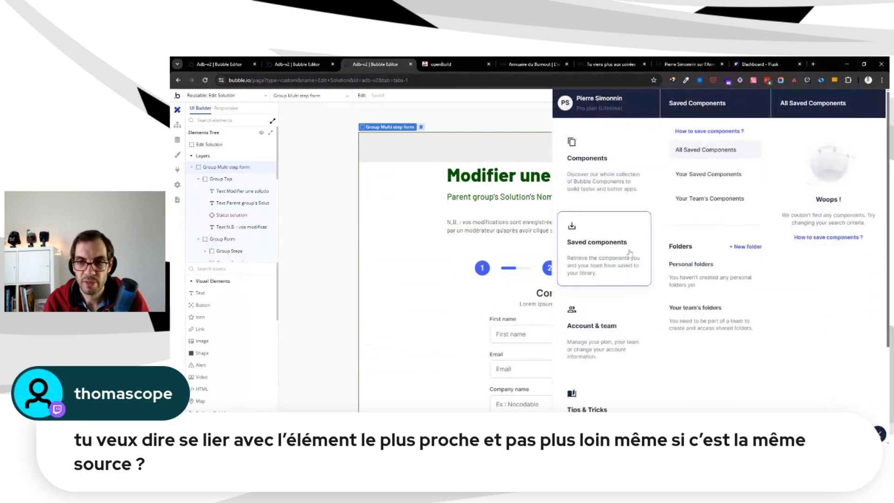
left_click(631, 164)
scroll(741, 251, "down", 5)
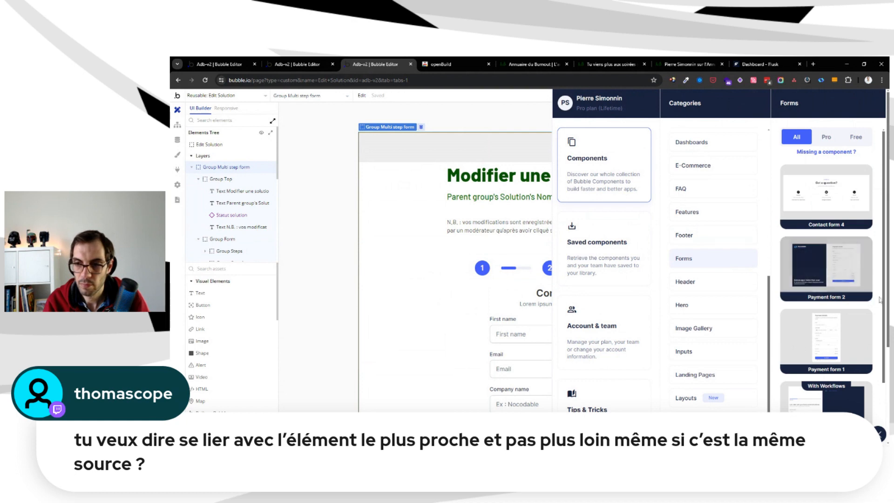
scroll(878, 301, "down", 3)
scroll(881, 301, "down", 4)
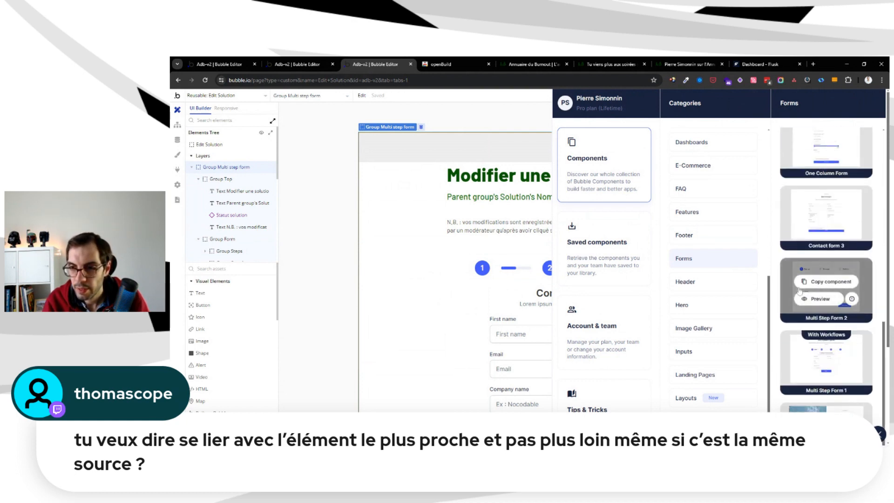
mouse_move(832, 275)
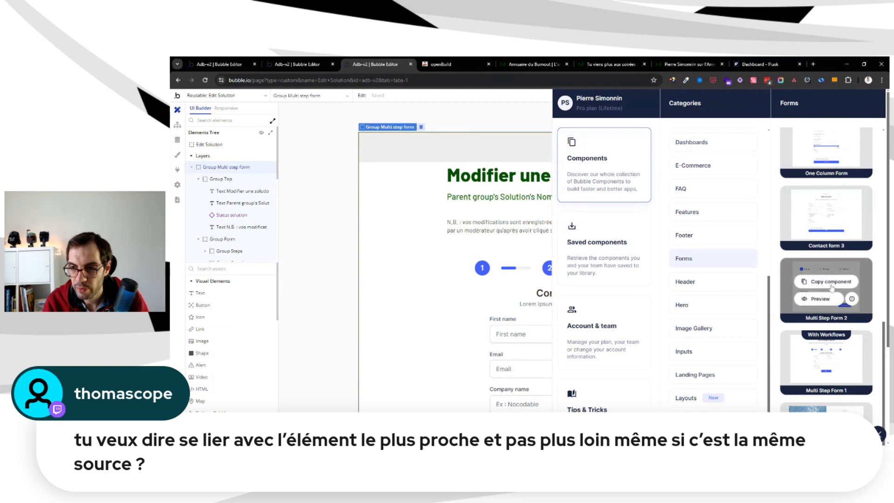
left_click(832, 282)
left_click(531, 142)
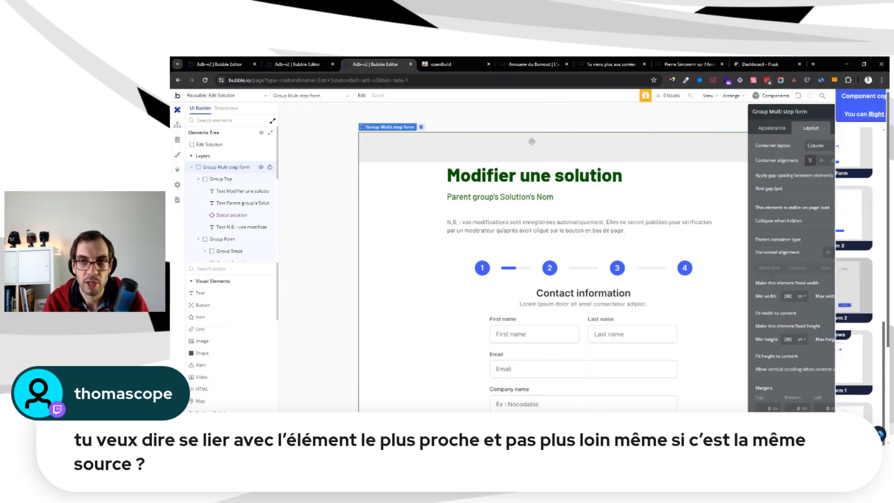
Paste the copied component with its workflows into the Edit Solution reusable element and check what was added below the existing form
scroll(602, 143, "down", 5)
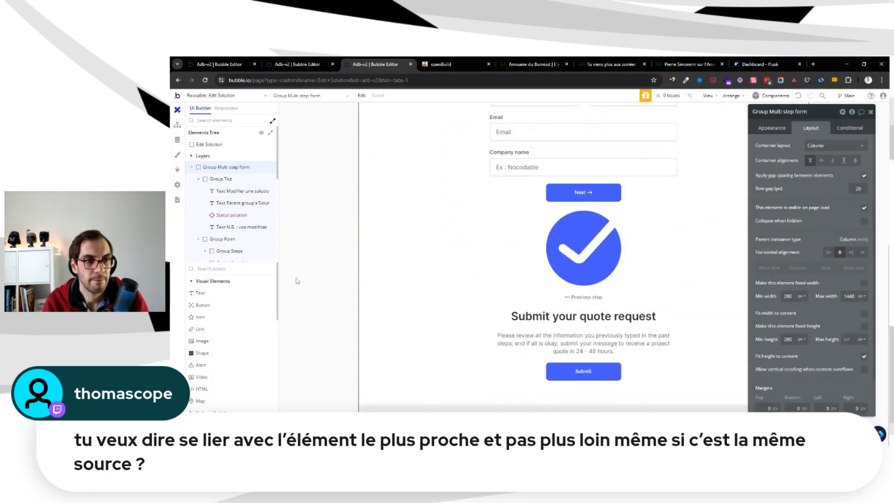
right_click(209, 143)
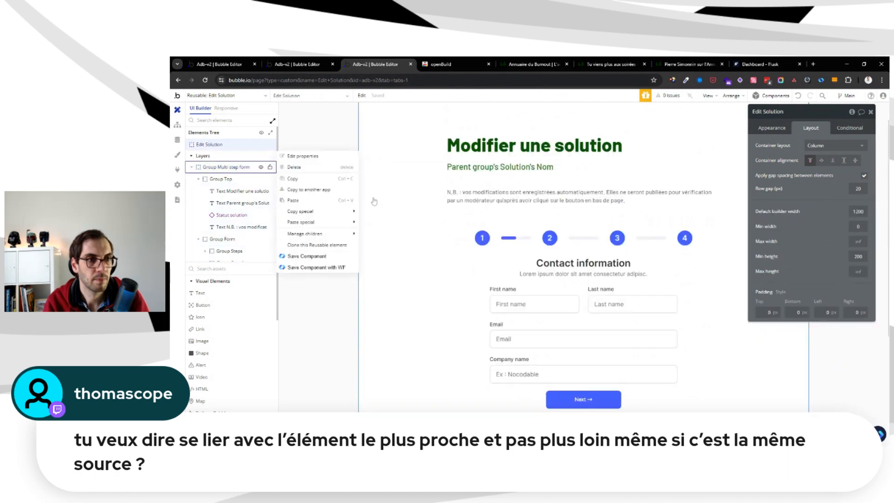
mouse_move(348, 224)
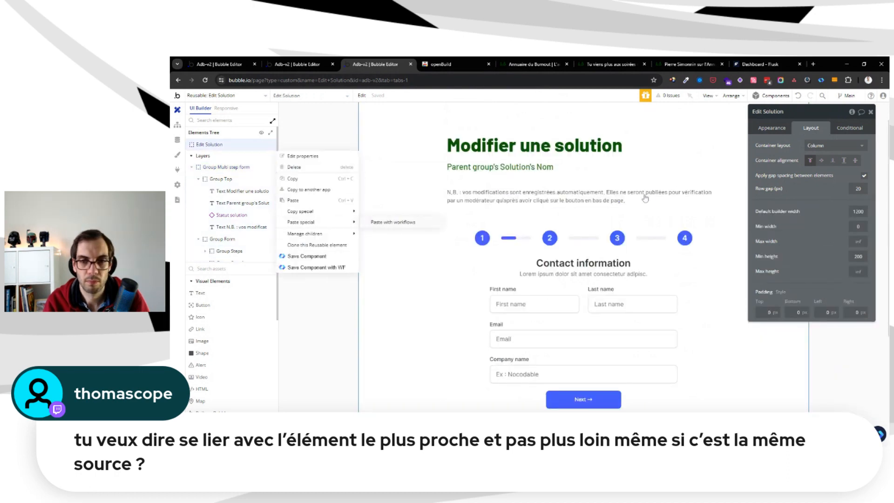
scroll(700, 292, "down", 8)
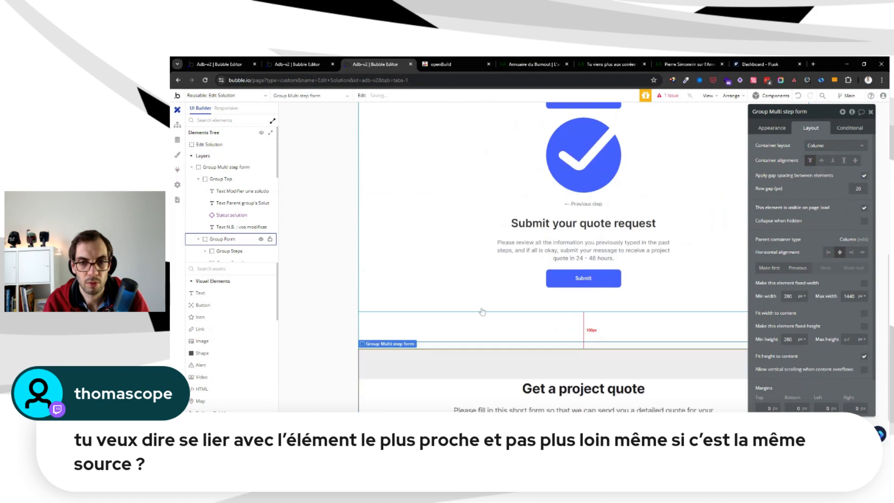
scroll(493, 299, "down", 2)
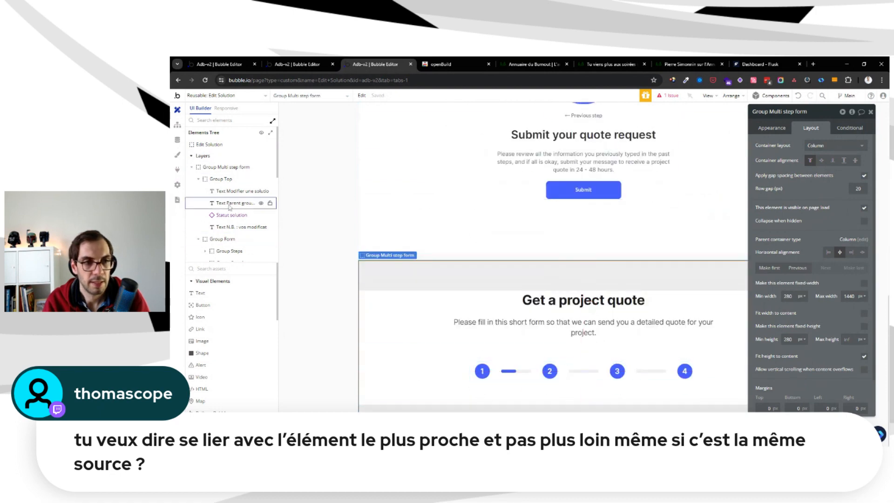
Try to paste Multi Step Form 2 into the Edit Solution reusable element without workflows, cancelling page creation
right_click(215, 146)
left_click(311, 201)
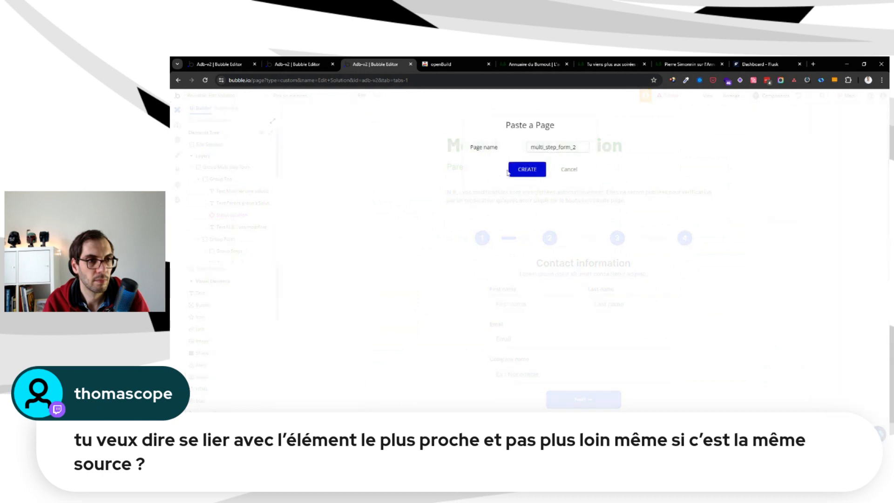
left_click(563, 170)
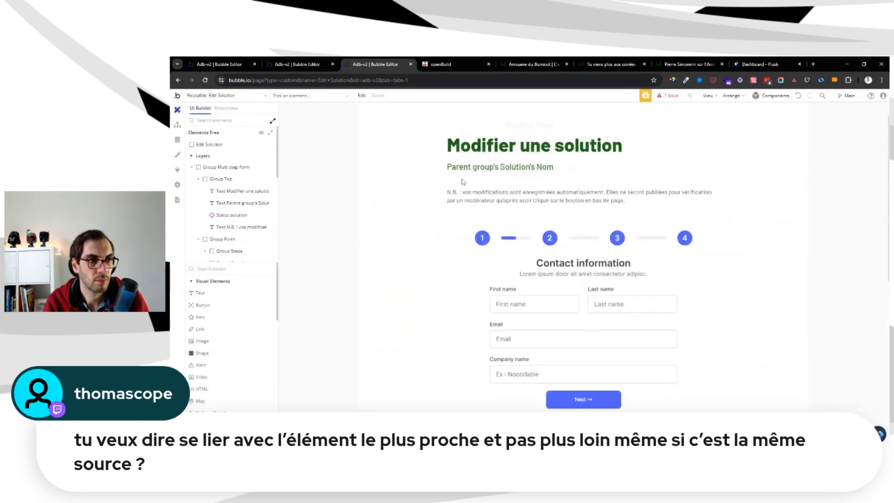
right_click(208, 148)
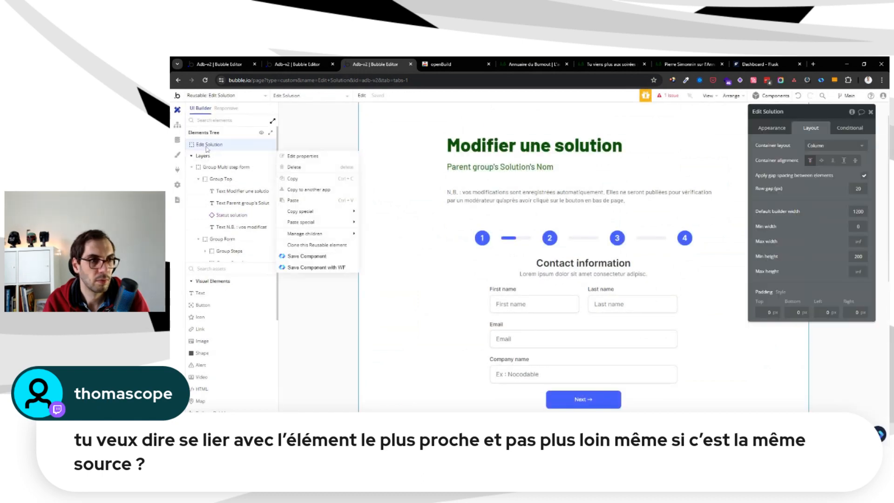
left_click(325, 202)
left_click(566, 170)
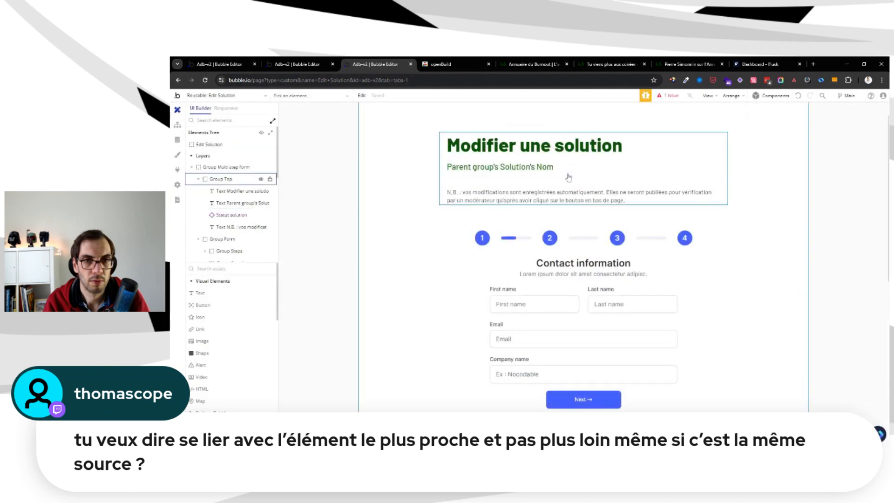
right_click(220, 145)
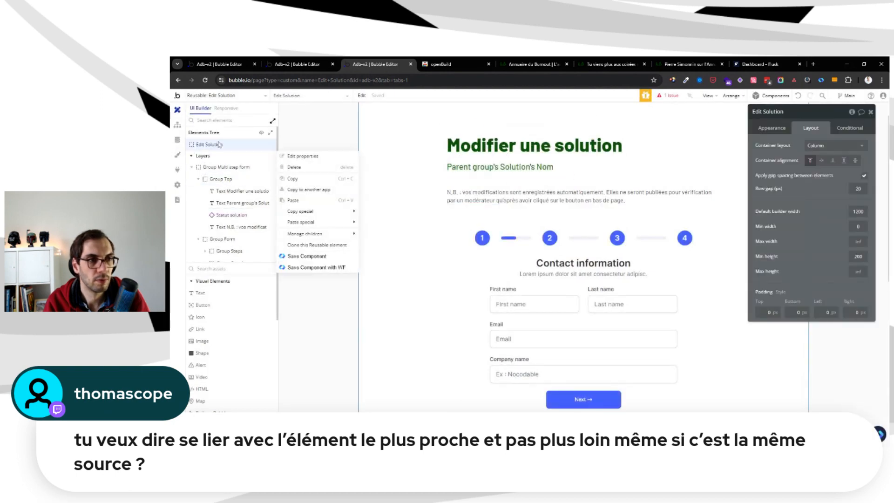
left_click(313, 200)
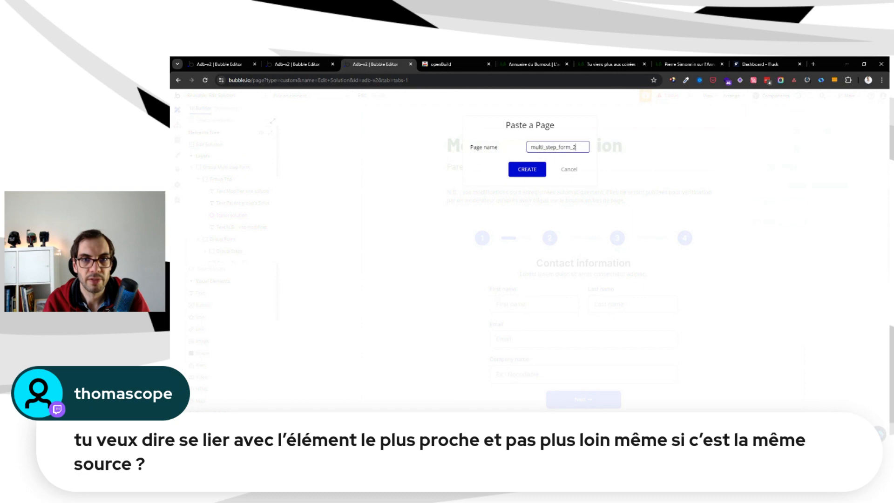
left_click(570, 171)
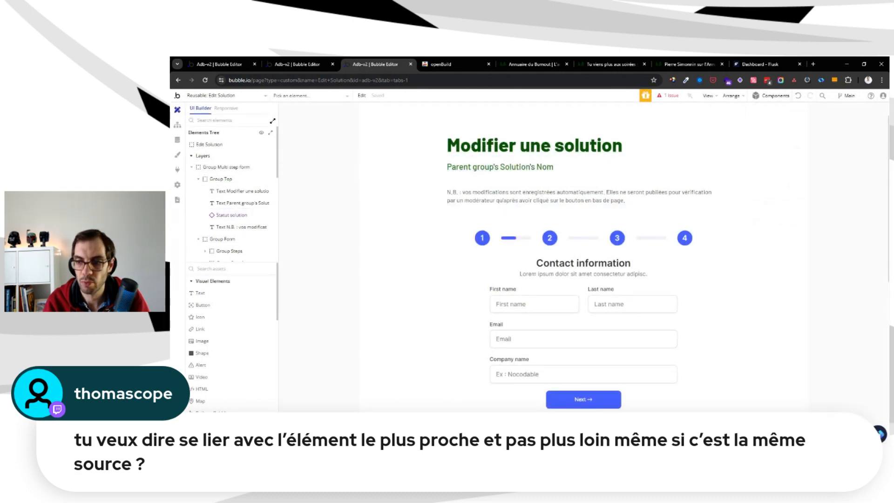
Open the commonly faced issues and report form for Multi Step Form 2 in Nocodable's component library
left_click(879, 434)
scroll(840, 227, "down", 2)
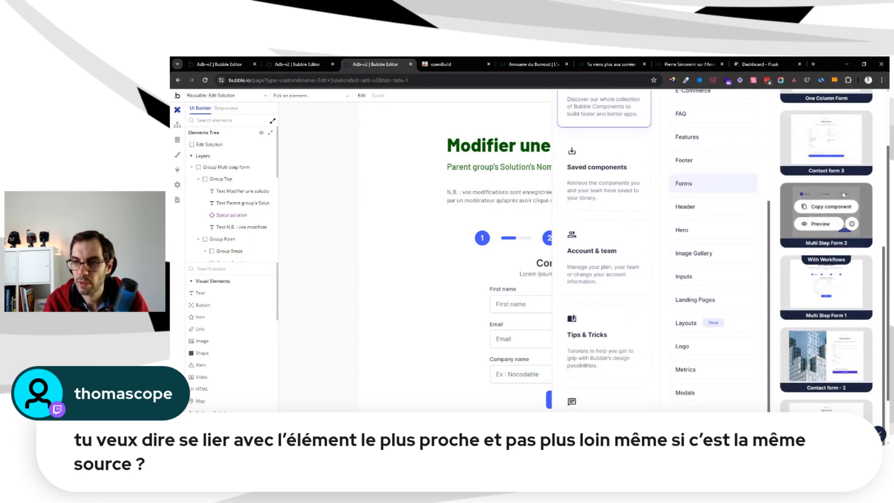
mouse_move(851, 151)
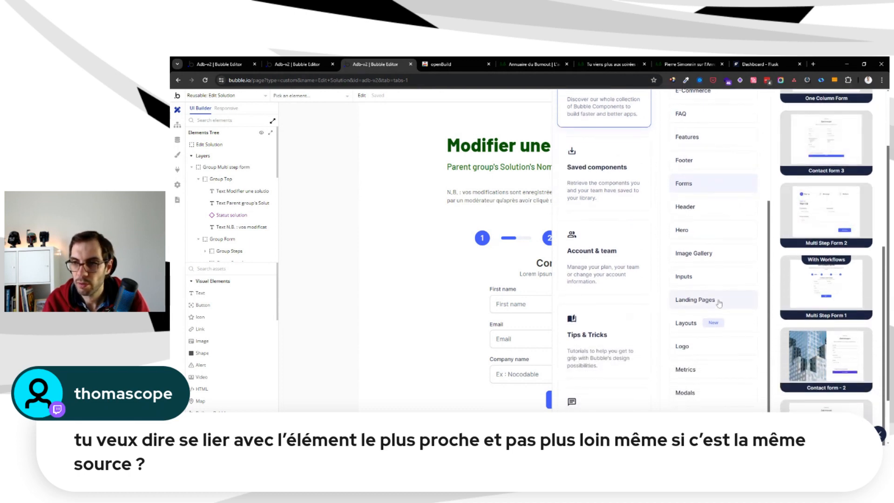
mouse_move(819, 213)
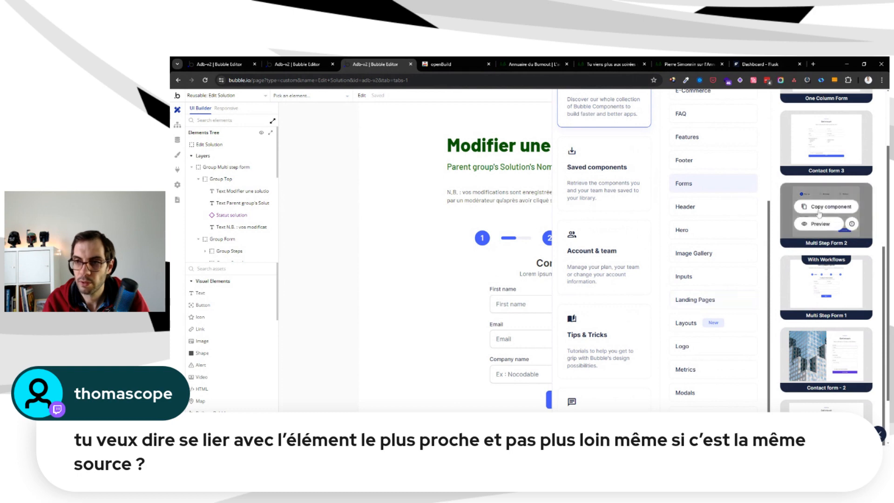
left_click(852, 224)
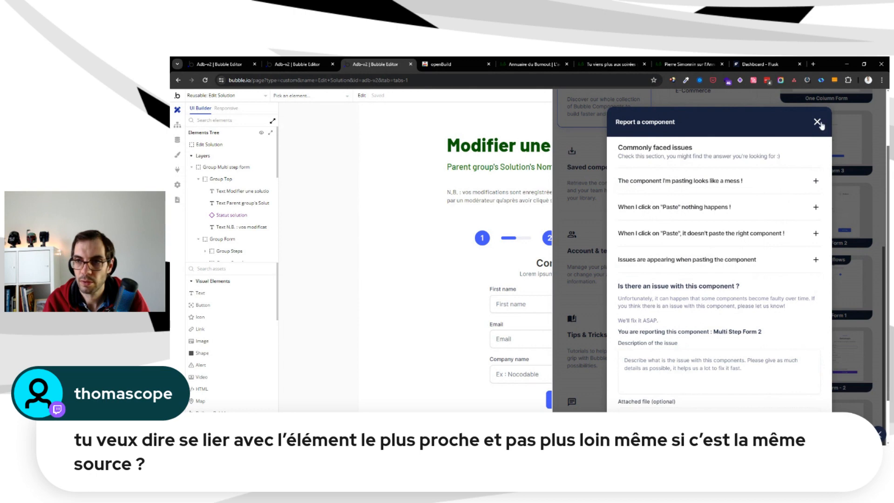
Close the component report form and try again to copy Multi Step Form 2 and paste it into the Edit Solution reusable element
left_click(819, 123)
left_click(818, 208)
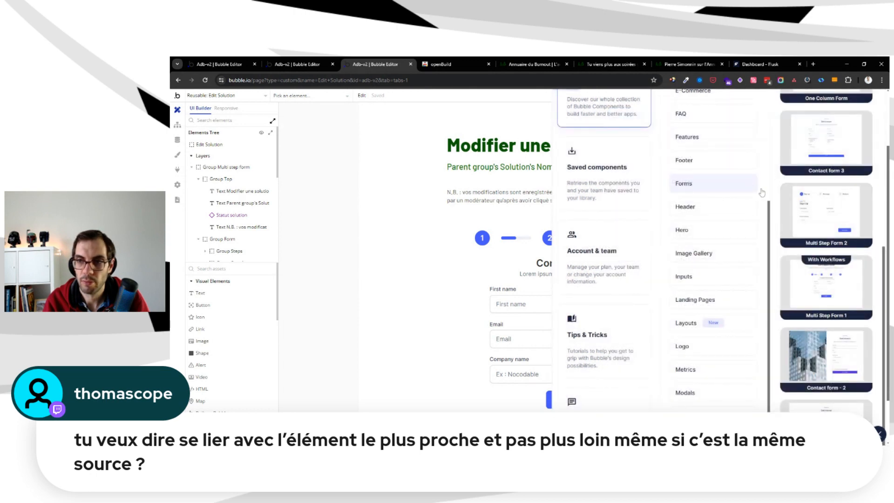
left_click(243, 148)
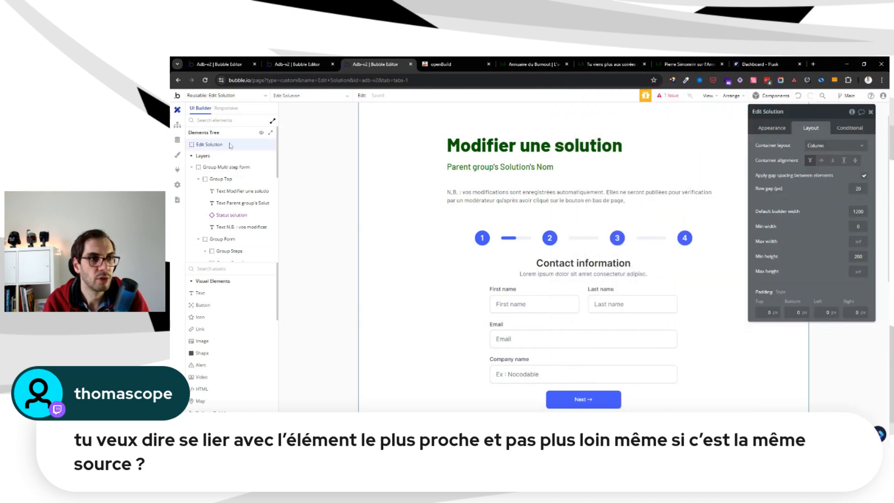
right_click(230, 146)
left_click(312, 203)
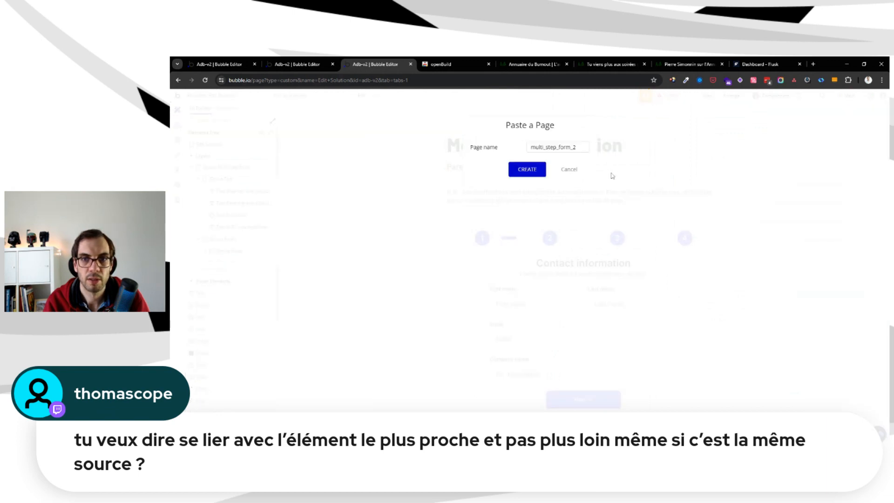
left_click(568, 171)
Delete the duplicate Group Multi step form containing "Get a project quote" below the existing form
scroll(525, 280, "down", 10)
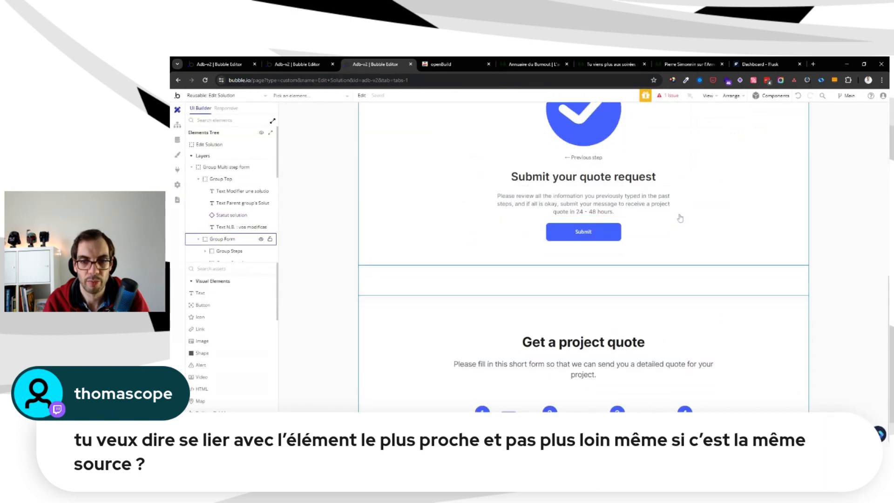
left_click(525, 280)
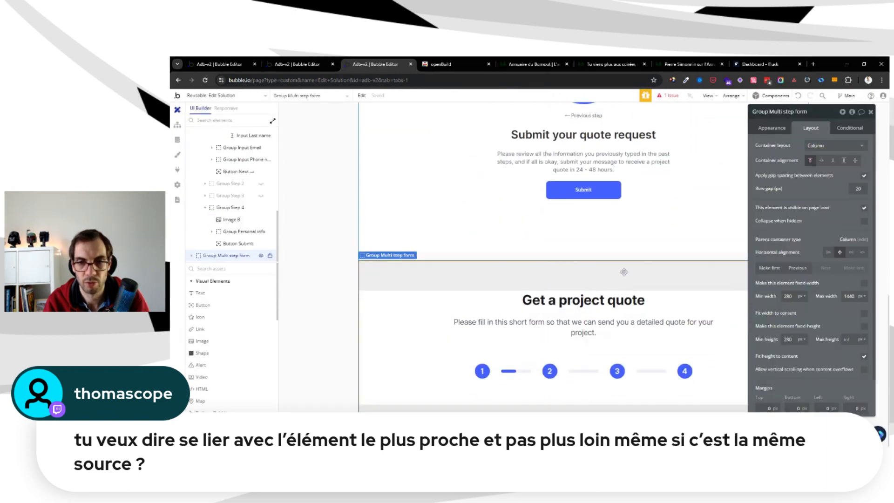
key("Delete")
scroll(491, 280, "up", 4)
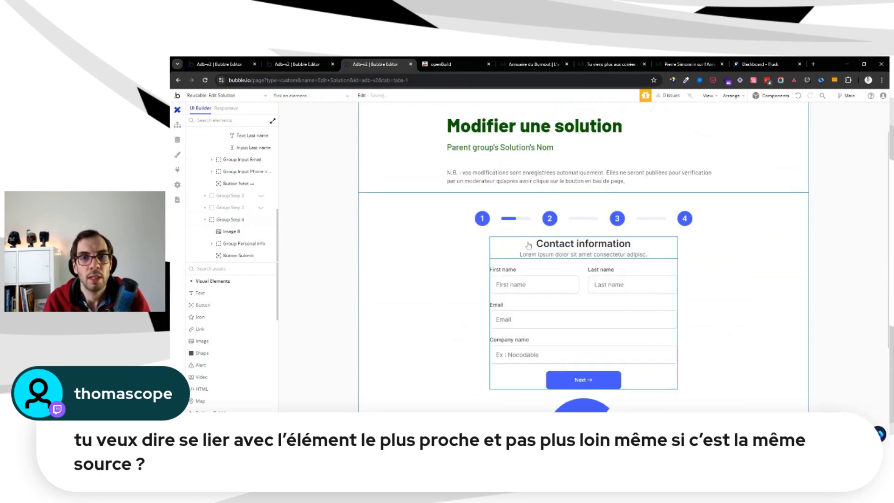
Copy the First name label into Group Steps and reorder it directly after the step 1 circle
left_click(488, 223)
left_click(496, 224)
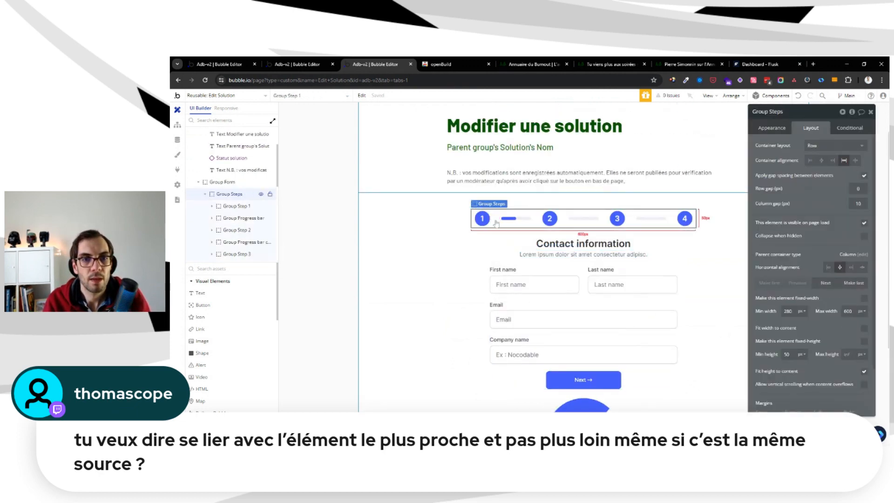
left_click(505, 271)
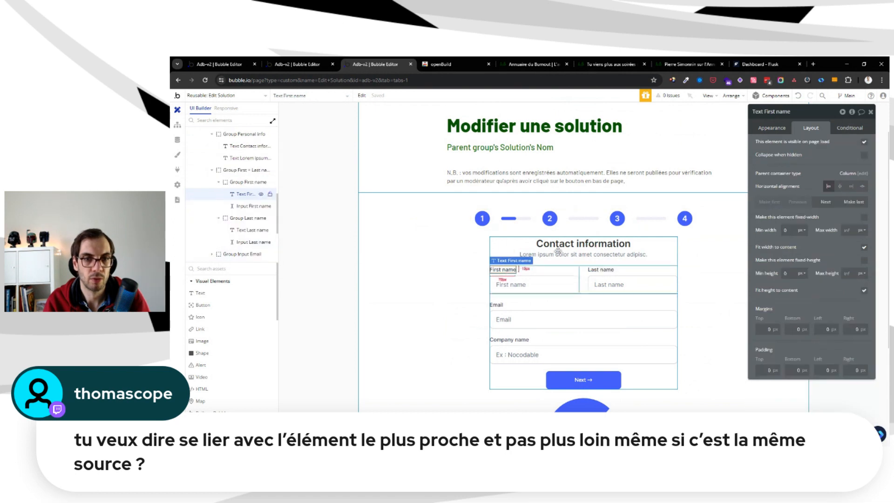
key("ctrl+c")
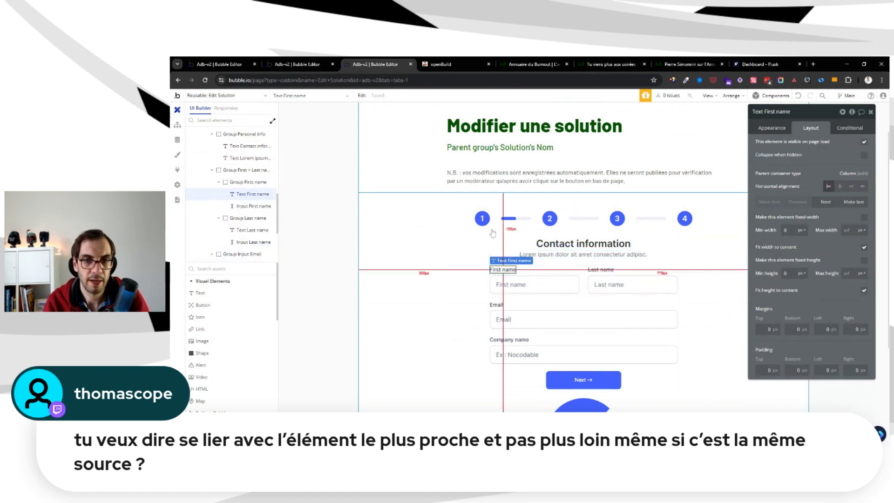
left_click(495, 225)
key("ctrl+v")
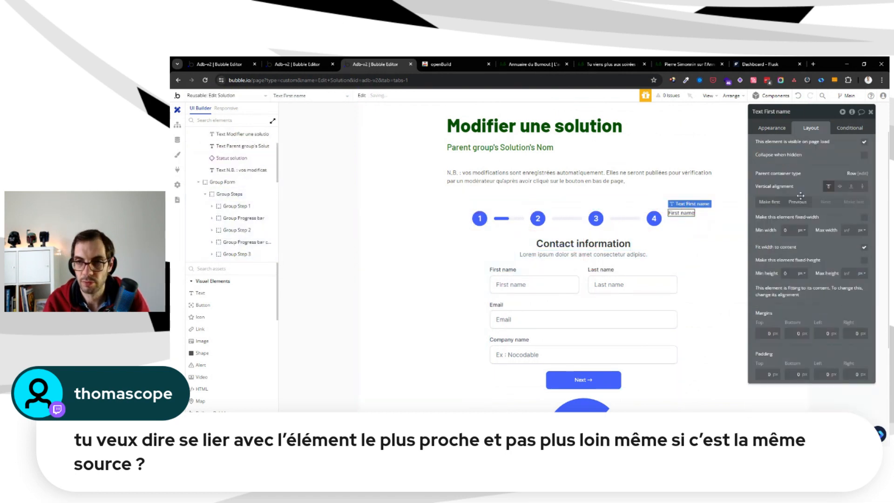
left_click(798, 202)
left_click(798, 202)
left_click(797, 202)
left_click(798, 202)
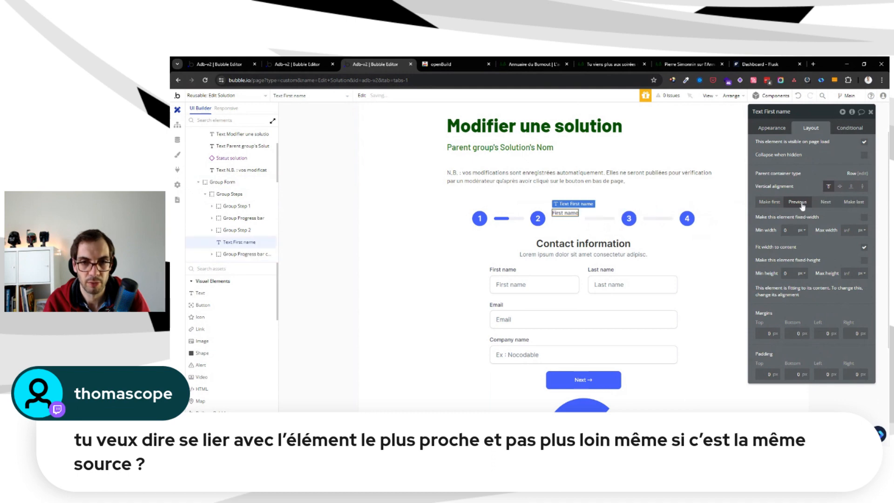
left_click(797, 202)
left_click(798, 201)
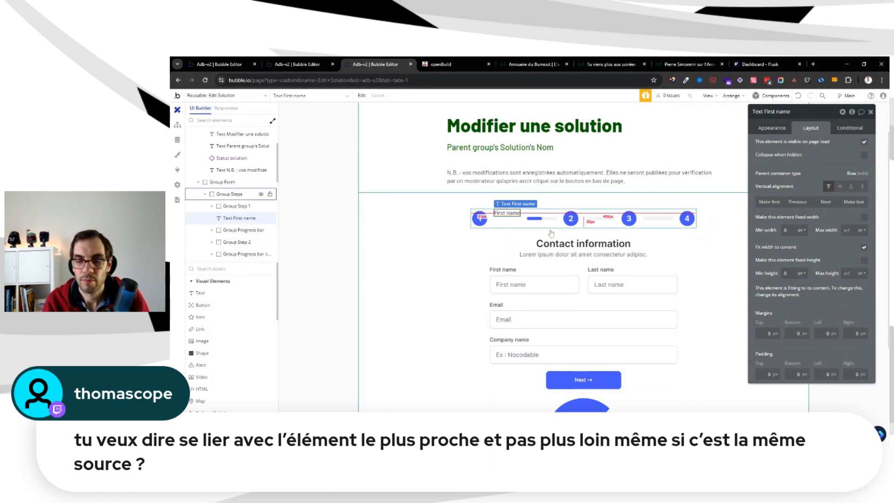
Group the step 1 circle and the copied First name label in a column container
left_click(479, 219, "shift")
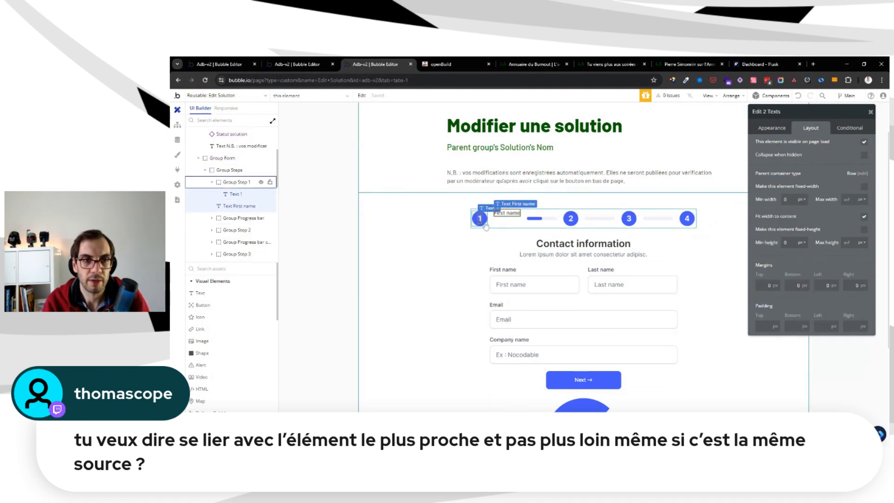
left_click(486, 224)
left_click(232, 187)
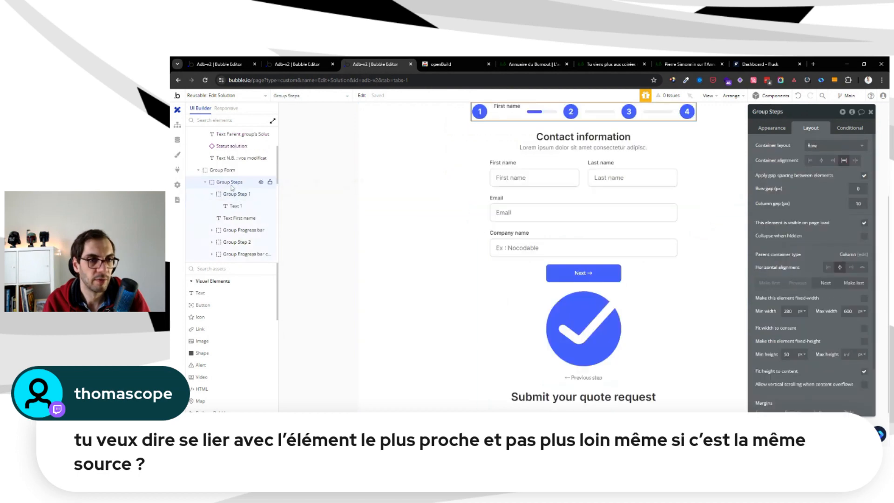
left_click(235, 194)
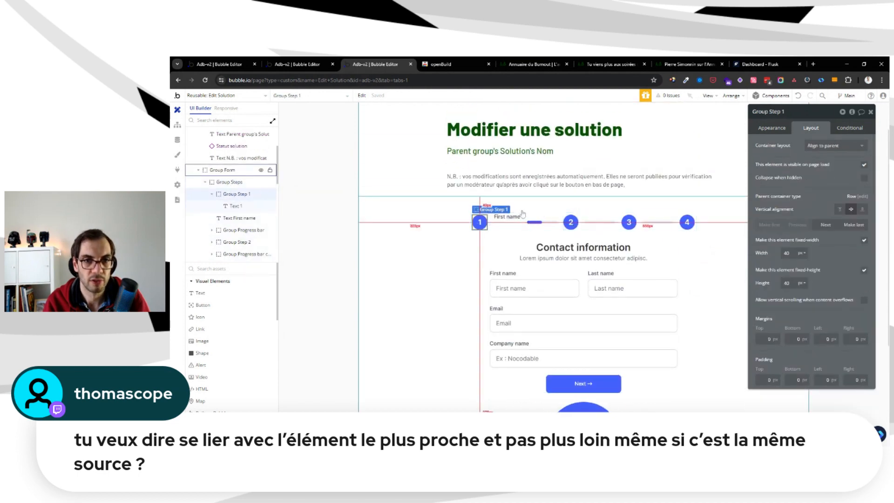
left_click(513, 218, "shift")
right_click(513, 218)
mouse_move(586, 272)
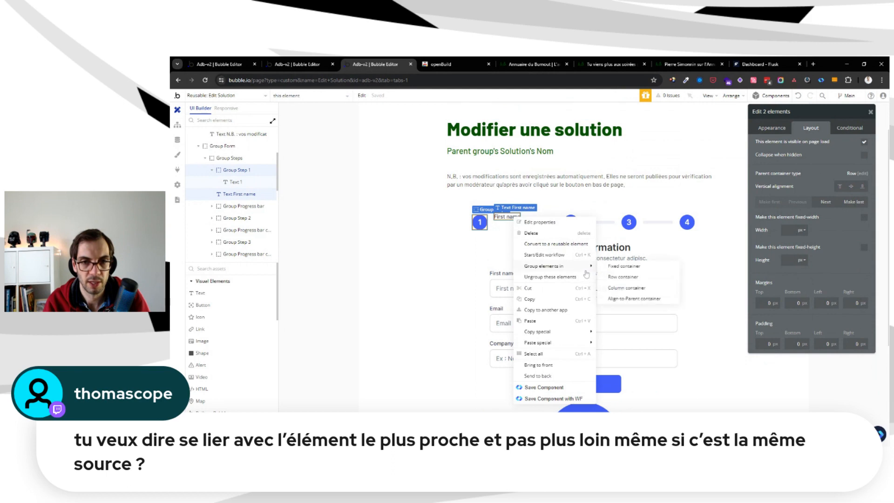
left_click(633, 288)
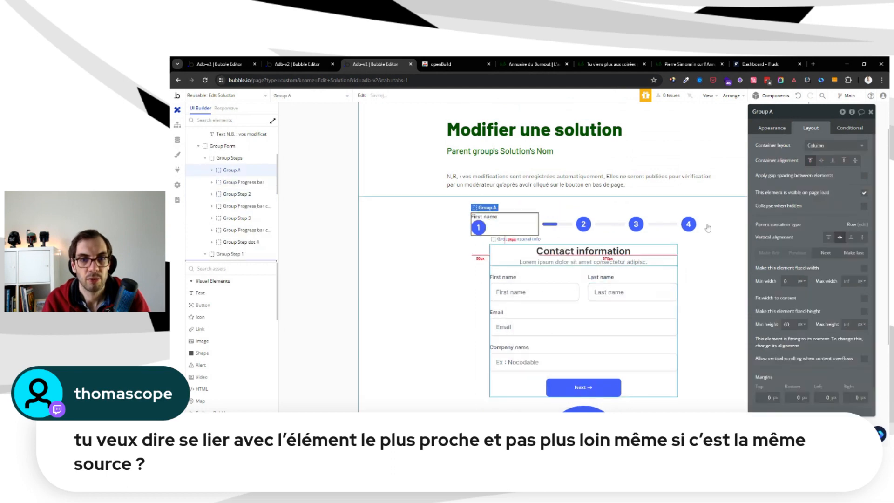
Give the new step 1 container a row gap of 5 px, a minimum height of 0, and a width that fits its content
left_click(864, 176)
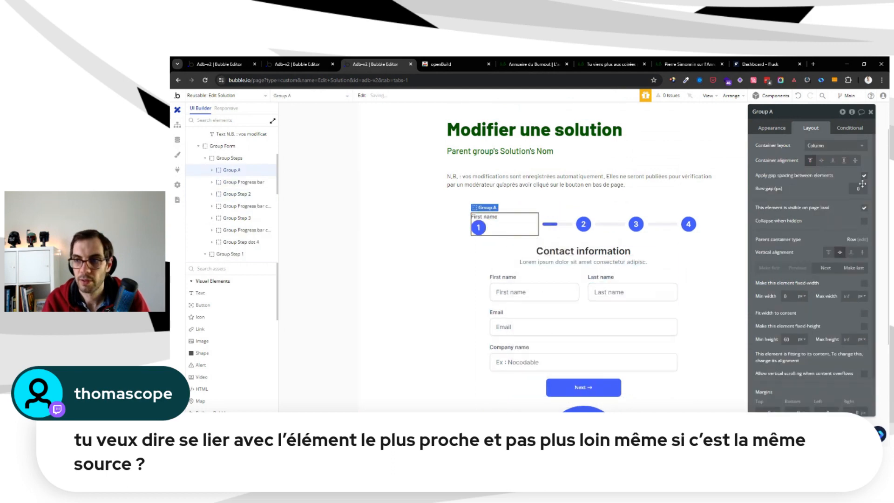
type("5")
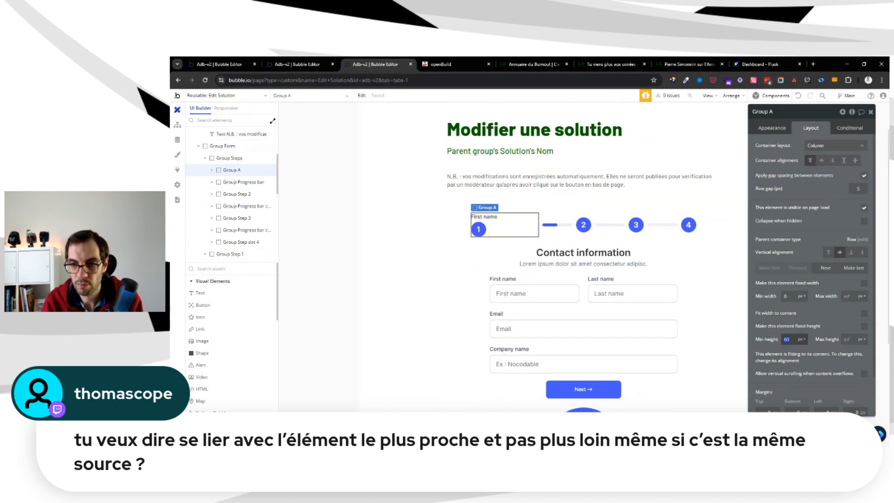
left_click(865, 313)
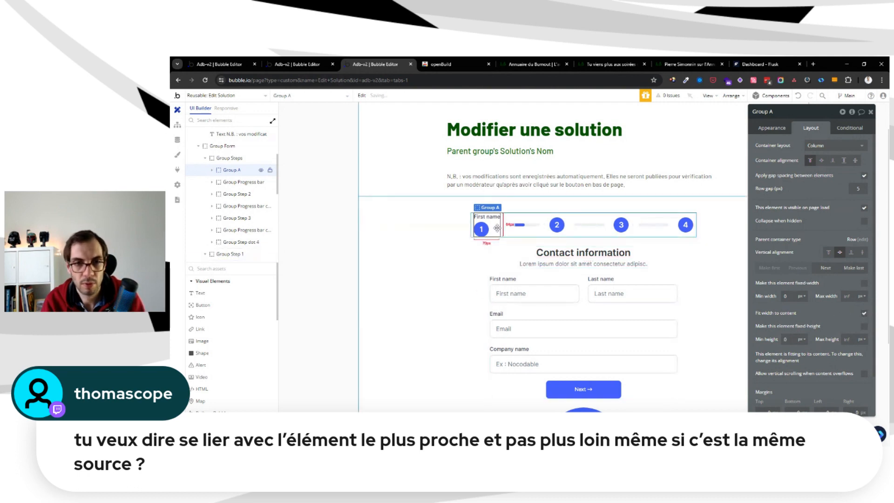
Place the First name label below the step 1 circle and centre both horizontally in their container
left_click(486, 216)
left_click(854, 201)
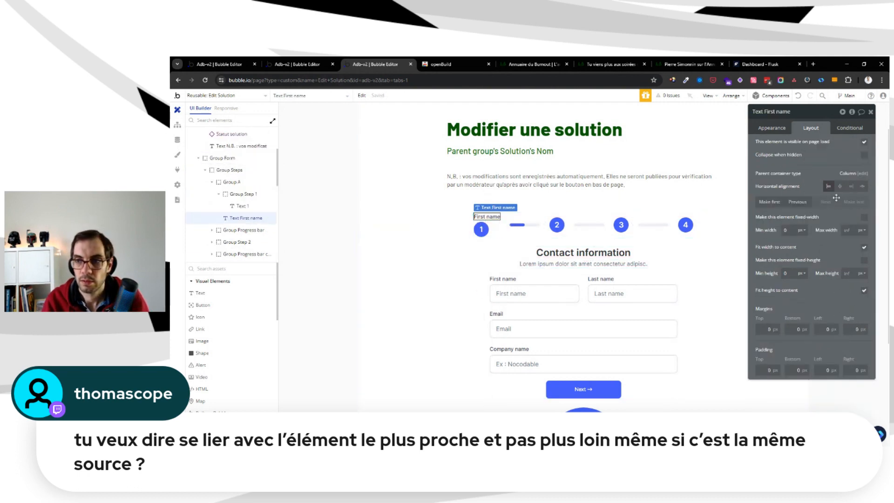
left_click(841, 185)
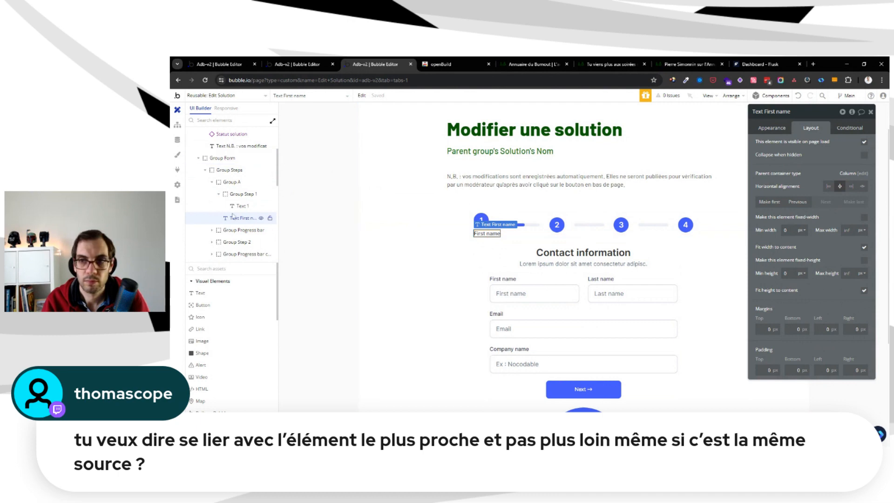
left_click(475, 217)
scroll(472, 213, "down", 2)
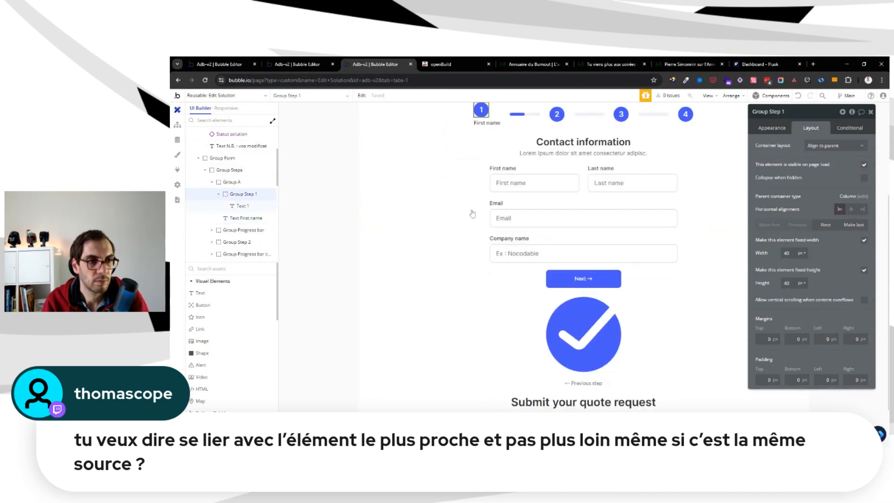
left_click(850, 211)
Check the first section's title on the editer-solution page and change the label under the step 1 circle to "La solution"
left_click(488, 123)
key("ctrl+shift+Tab")
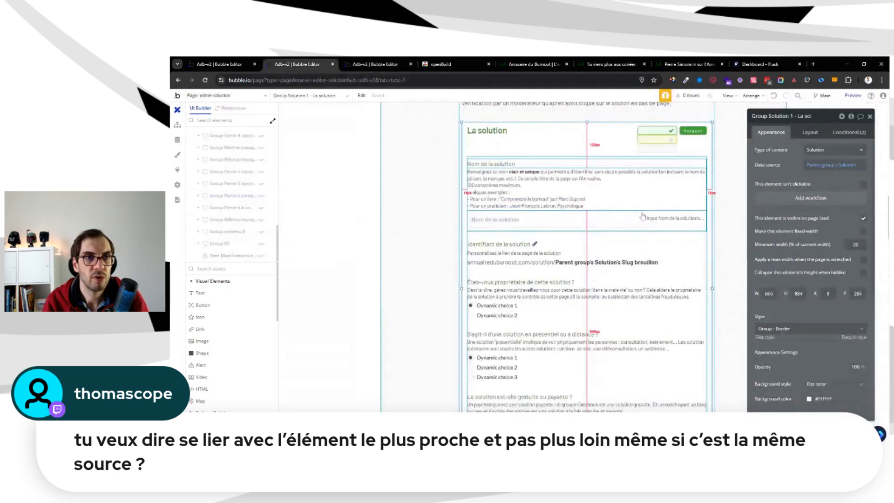
key("ctrl+Tab")
scroll(706, 245, "up", 3)
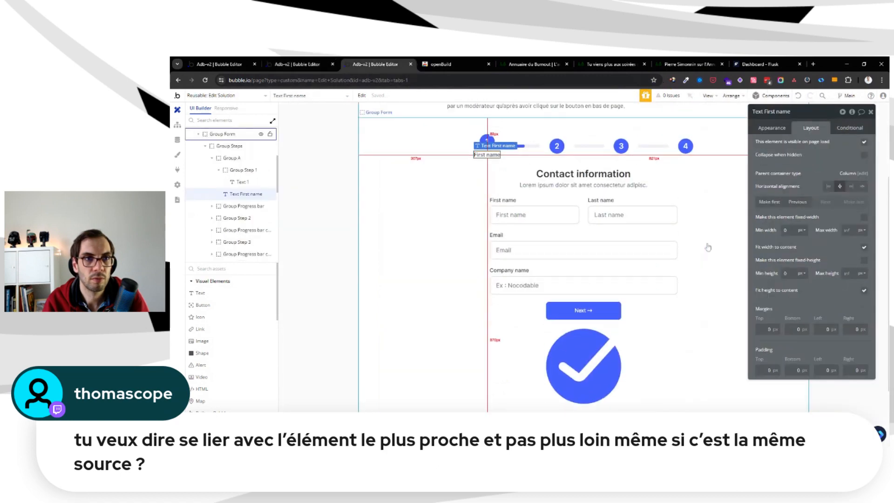
key("ctrl+shift+Tab")
scroll(708, 247, "up", 3)
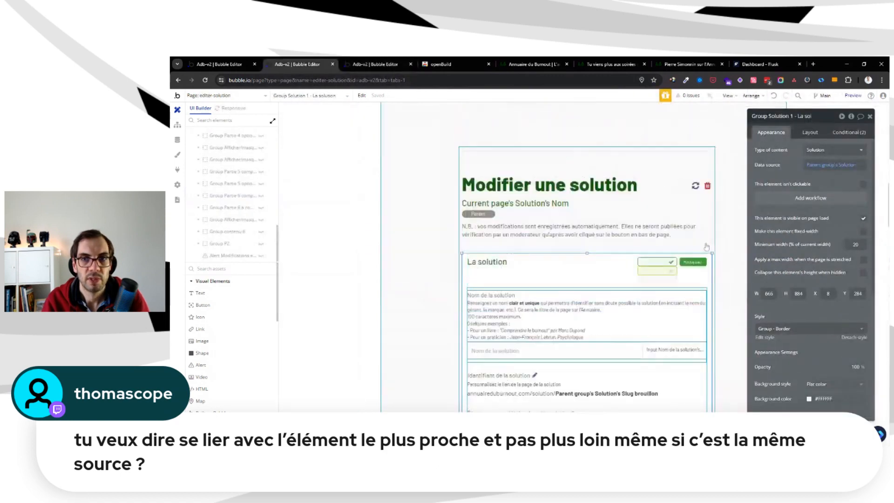
scroll(690, 223, "down", 2)
key("ctrl+Tab")
left_click(778, 129)
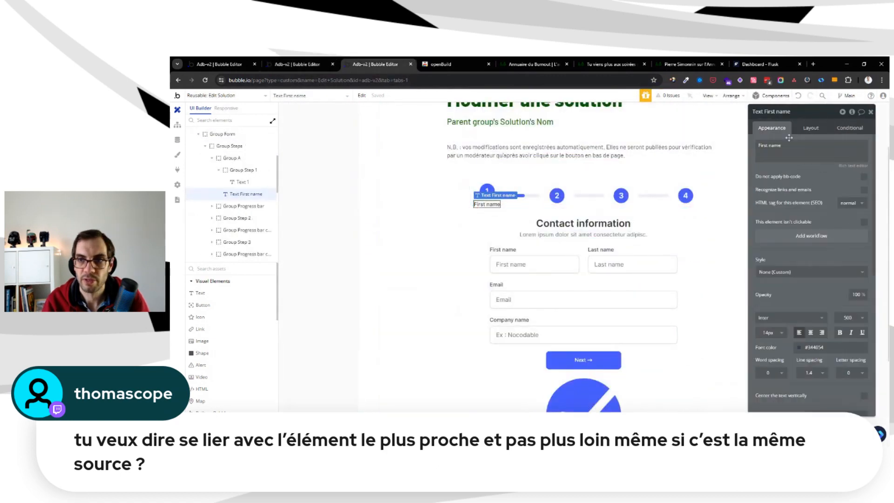
left_click(791, 149)
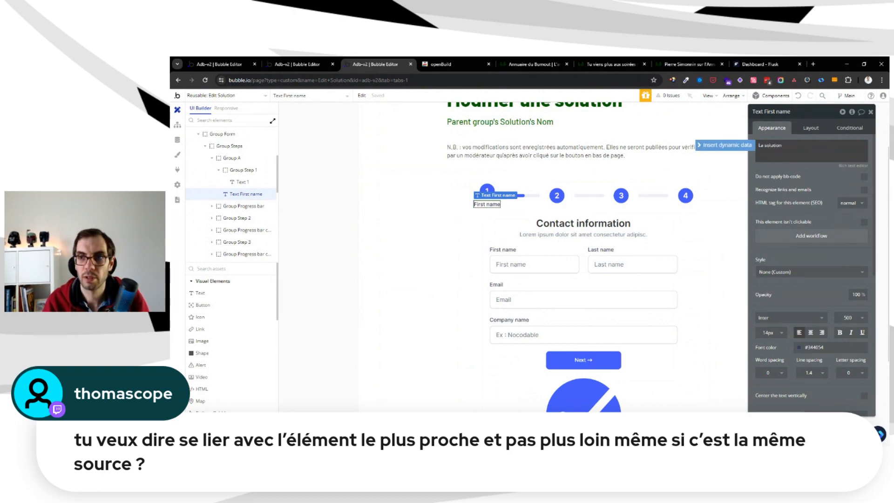
left_click(783, 139)
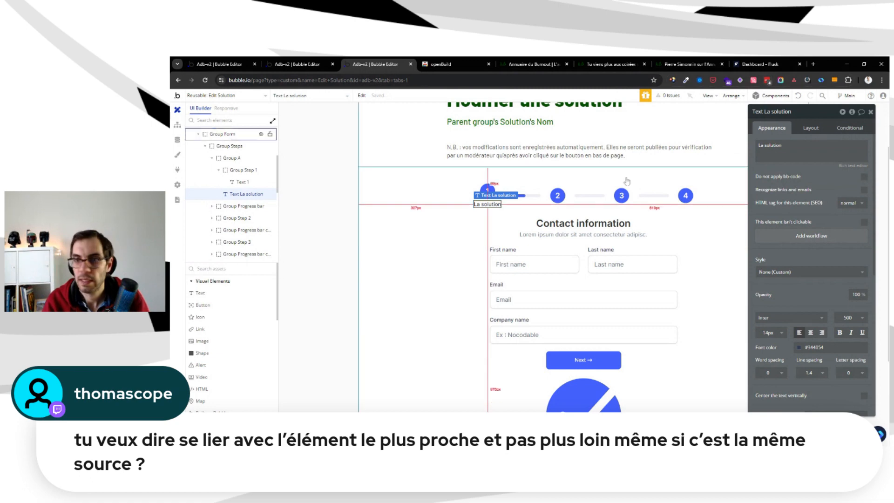
Set the background colour of all four step circles to the Dark Green colour variable
left_click(488, 191)
left_click(823, 291)
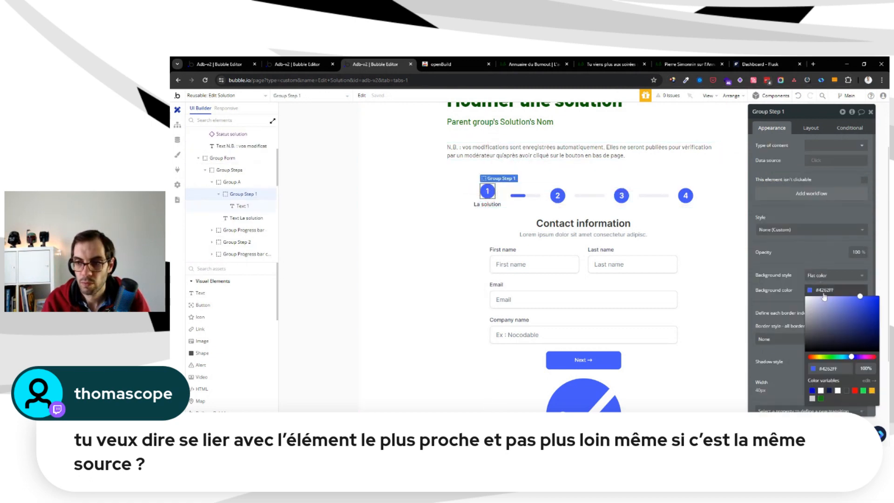
left_click(820, 399)
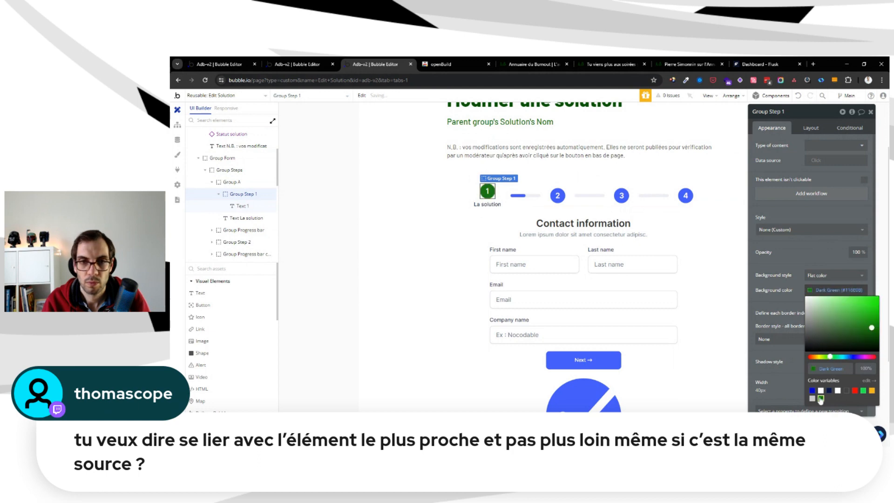
left_click(559, 196)
left_click(823, 290)
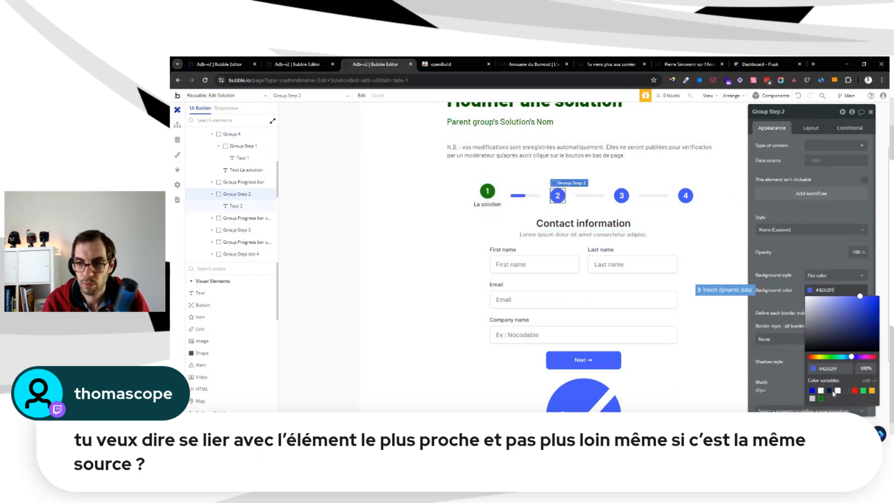
left_click(820, 399)
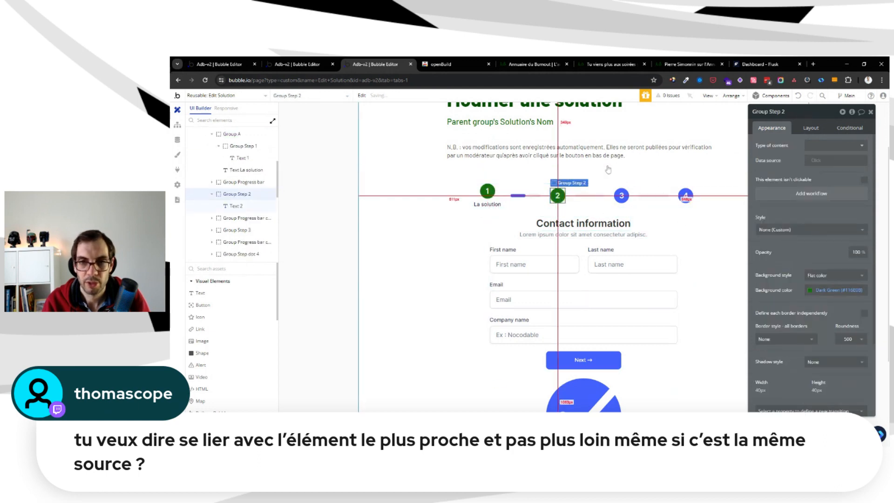
left_click(625, 194)
left_click(823, 290)
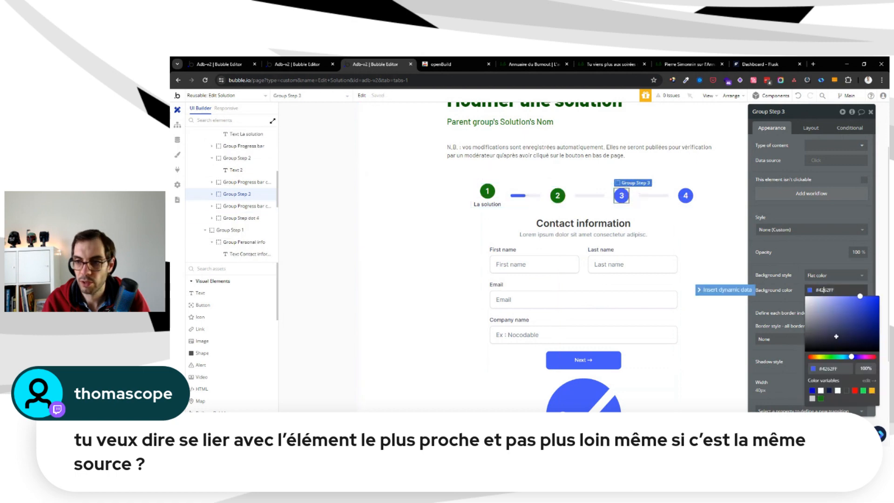
left_click(821, 399)
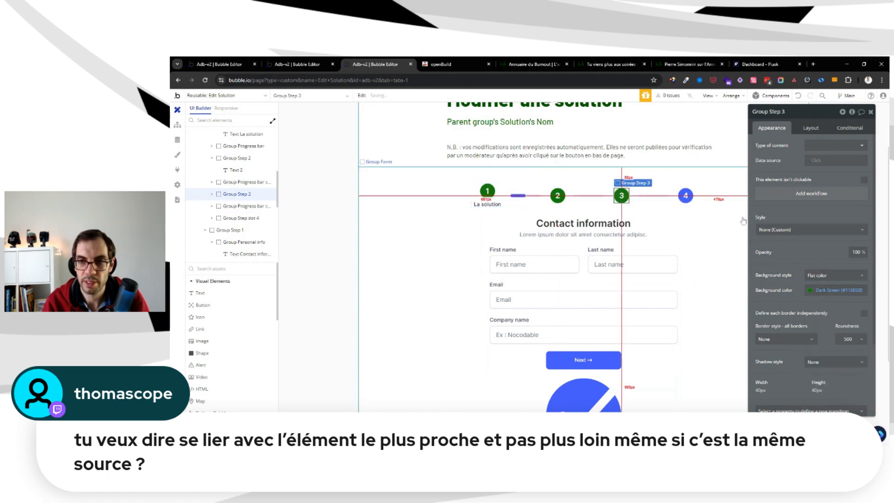
left_click(685, 195)
left_click(832, 290)
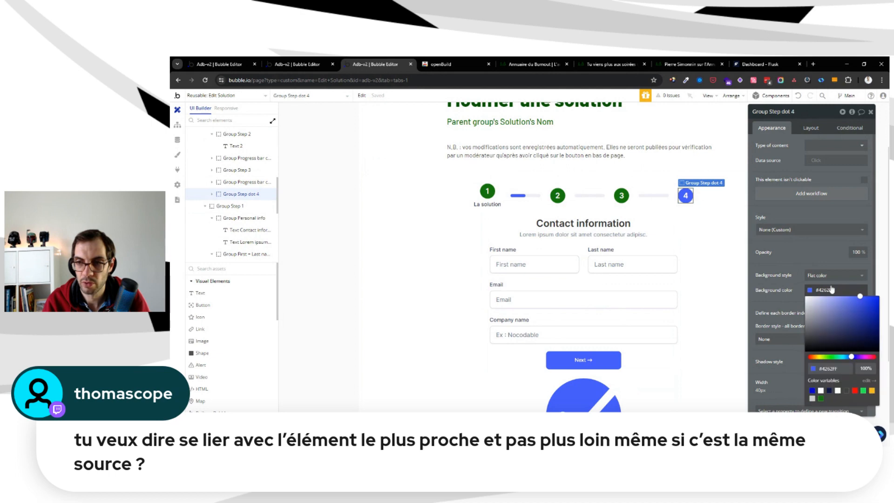
left_click(821, 398)
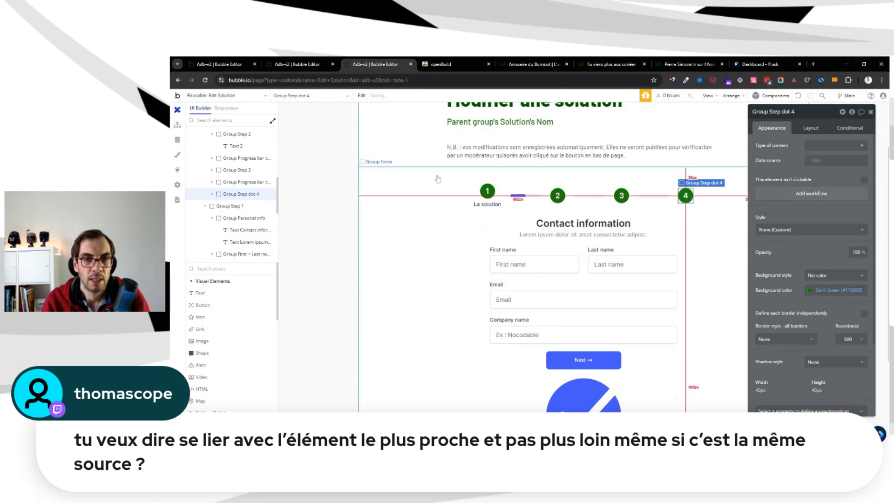
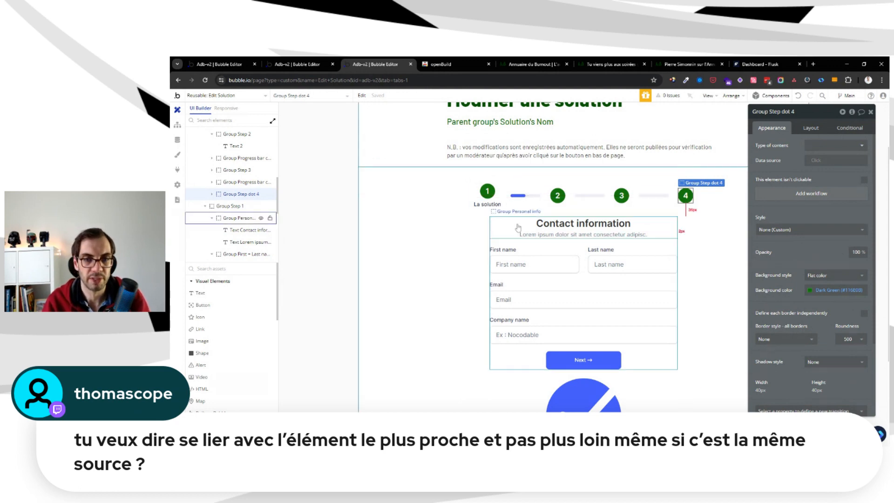
Duplicate the "La solution" label into the steps row and move the copy directly after the step 2 circle
scroll(521, 228, "up", 1)
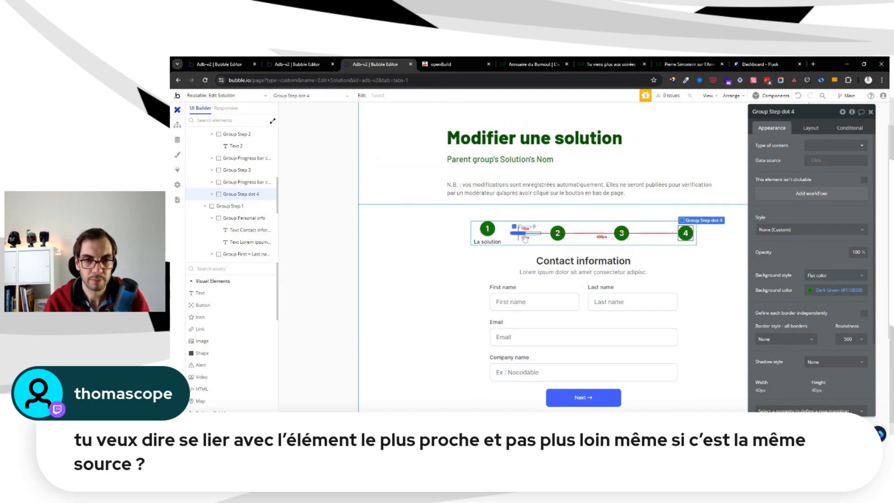
left_click(491, 239)
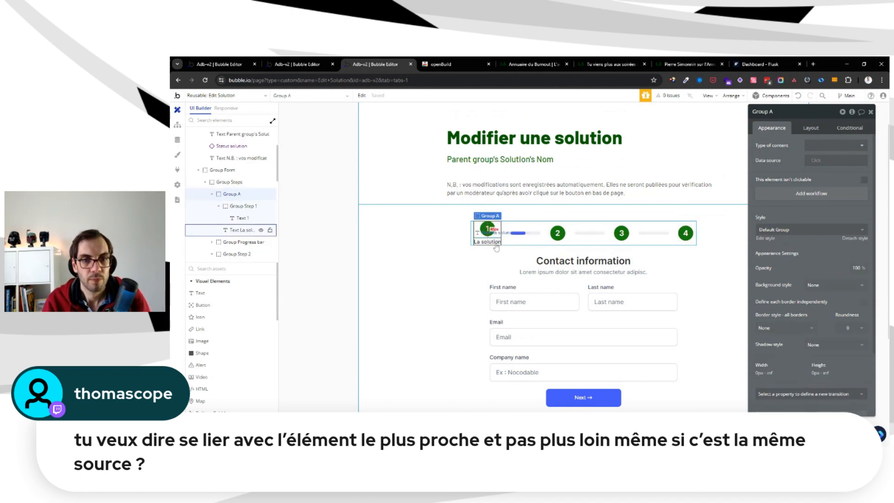
left_click(498, 246)
key("ctrl+v")
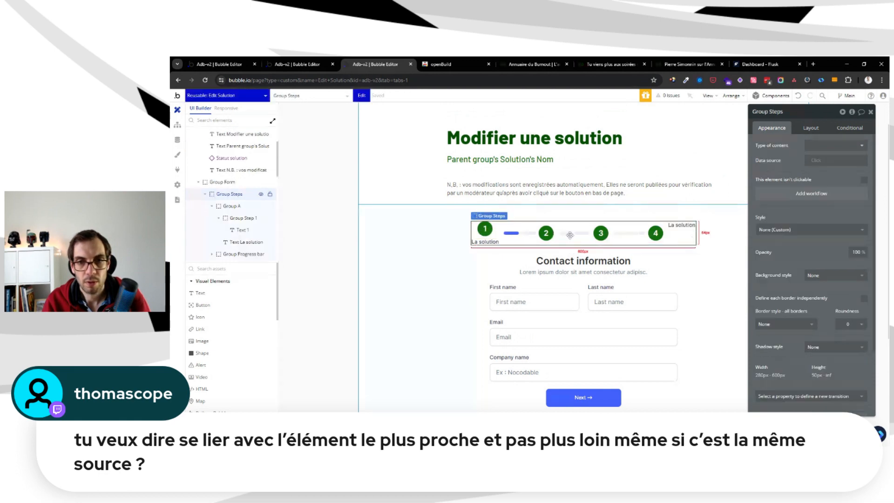
left_click(812, 127)
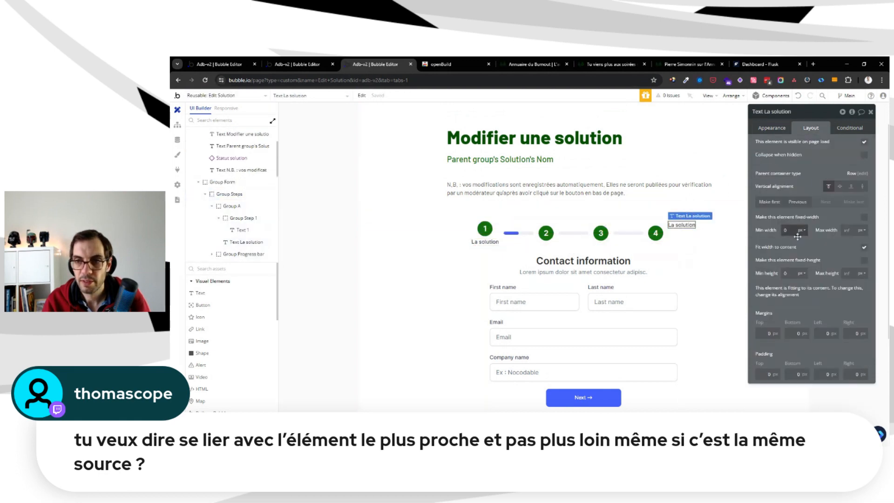
left_click(798, 202)
left_click(798, 202)
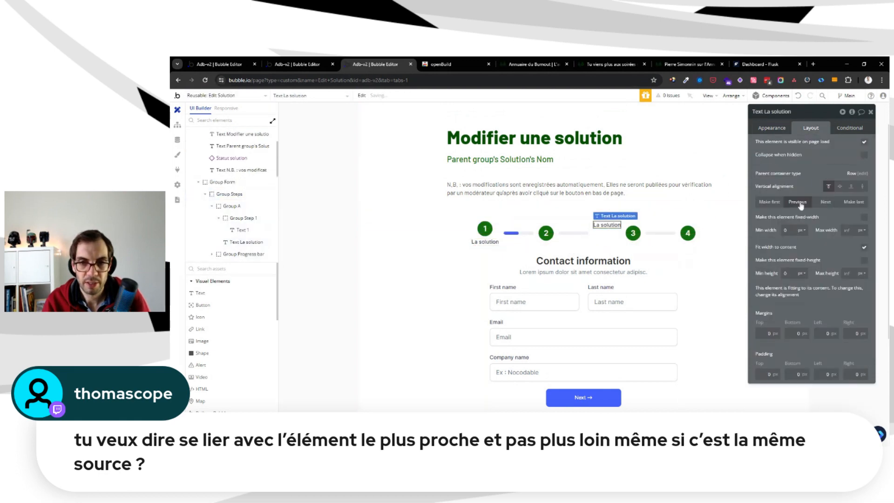
Group the step 2 circle and the copied label together in a column container
left_click(551, 233, "shift")
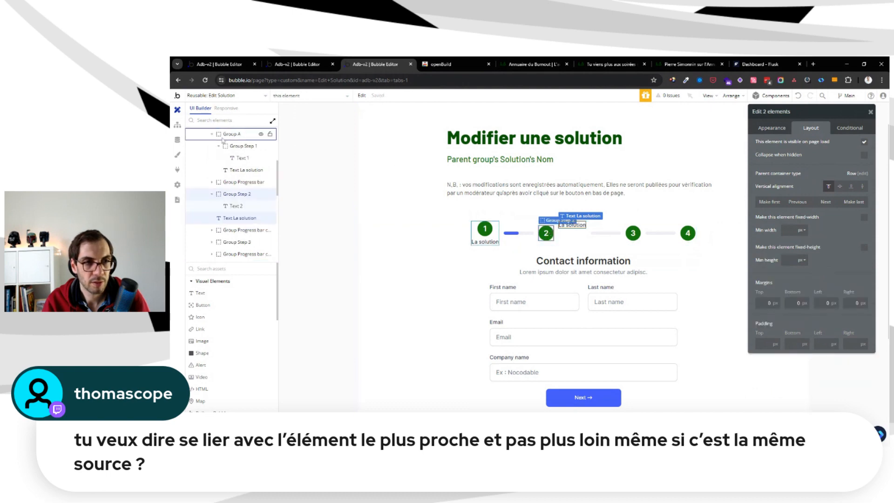
right_click(247, 194)
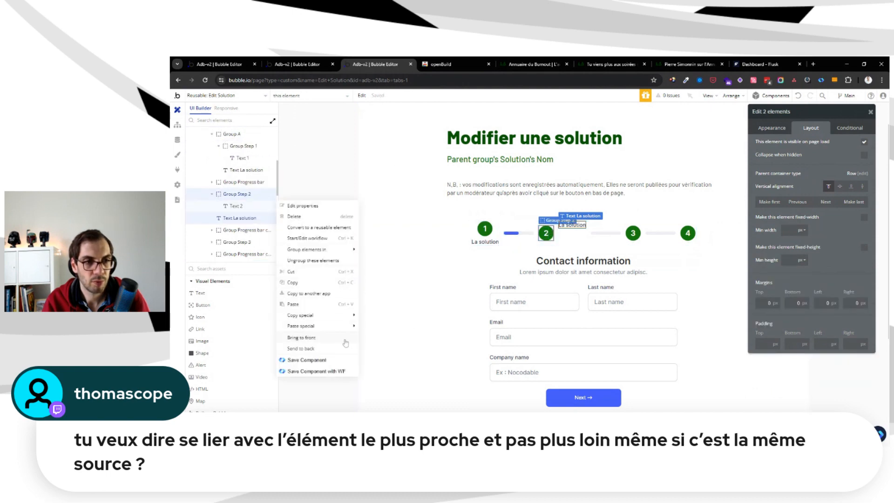
mouse_move(346, 252)
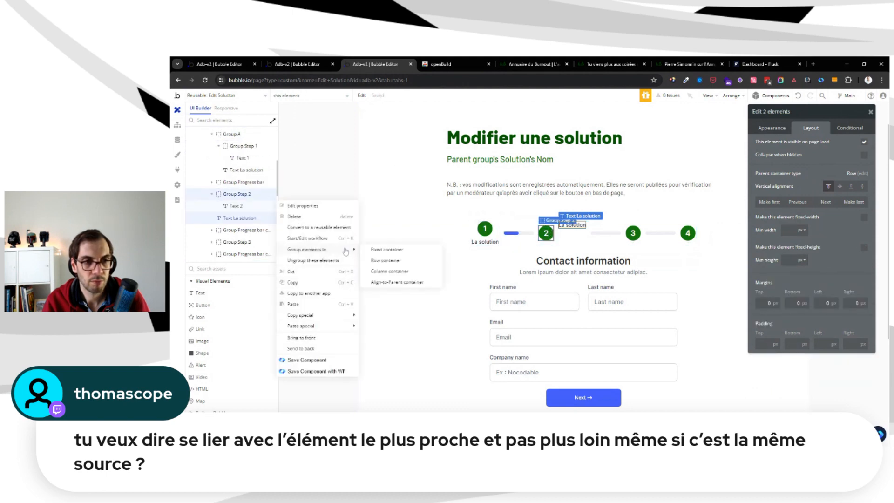
left_click(391, 271)
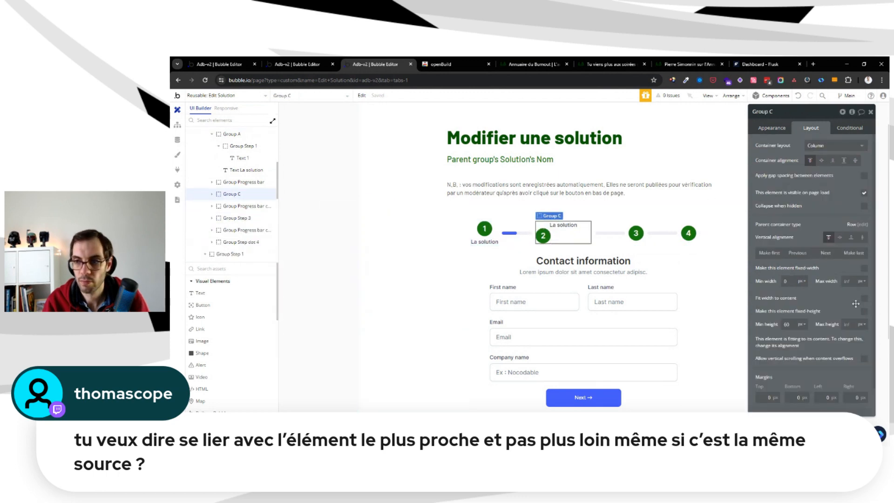
Make the step 2 container fit its content's width, with a minimum height of 0 and a row gap of 5 px
left_click(863, 299)
left_click(786, 324)
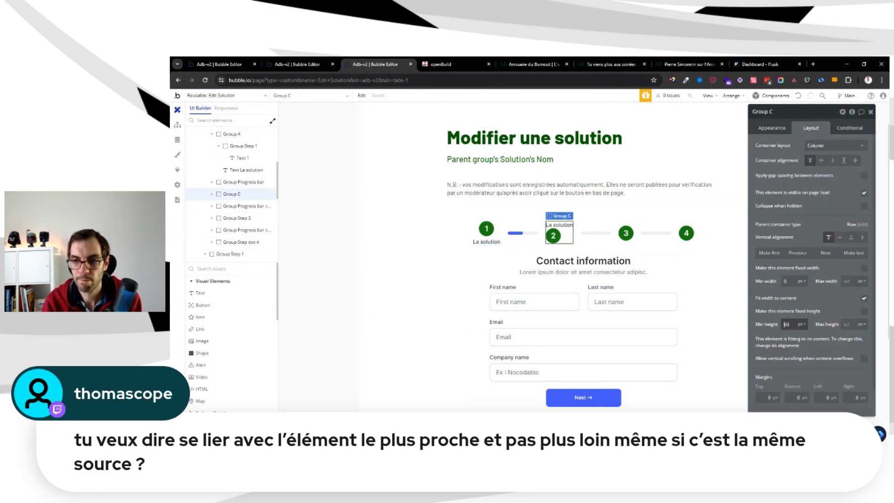
left_click(864, 177)
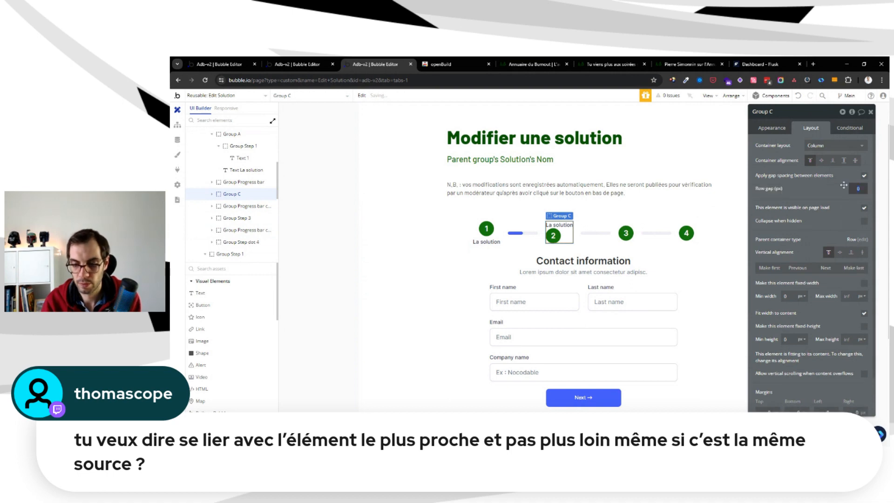
left_click_drag(844, 185, 851, 185)
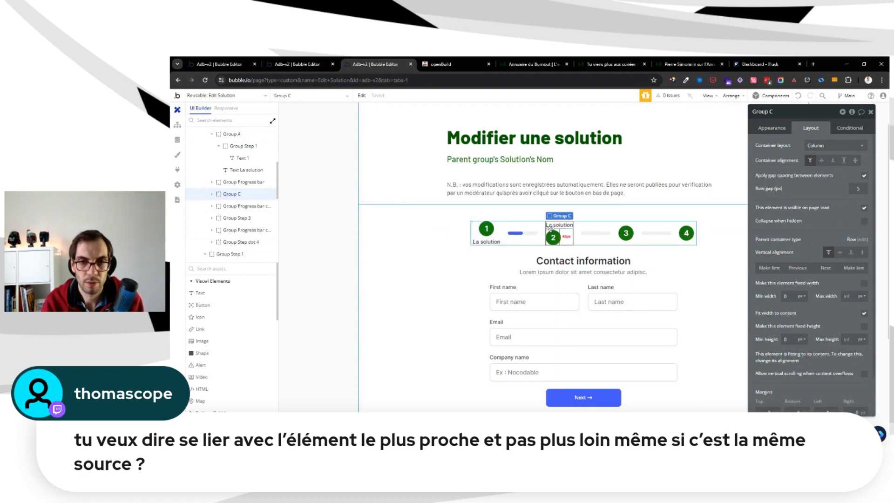
Place the copied label below the step 2 circle and centre the circle horizontally in its container
left_click(550, 226)
left_click(826, 202)
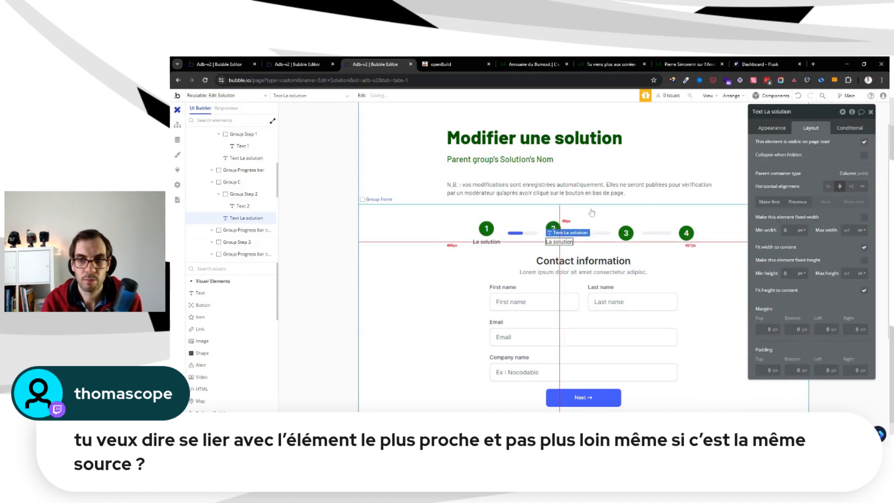
left_click(554, 227)
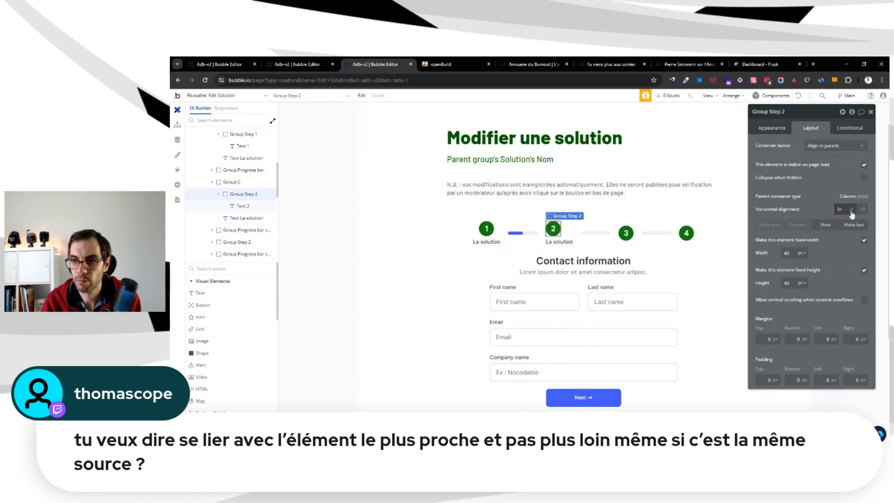
left_click(851, 210)
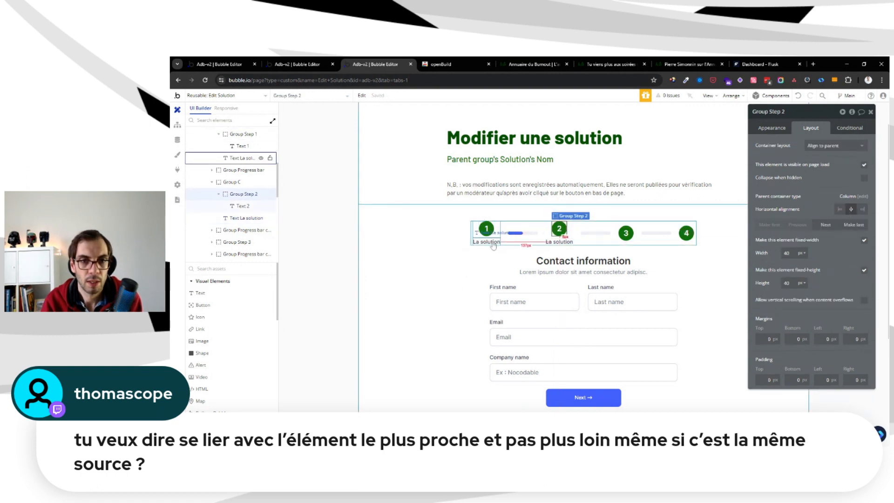
Check the second section's title on the editer-solution page and change the label under the step 2 circle to "Présentation"
left_click(557, 242)
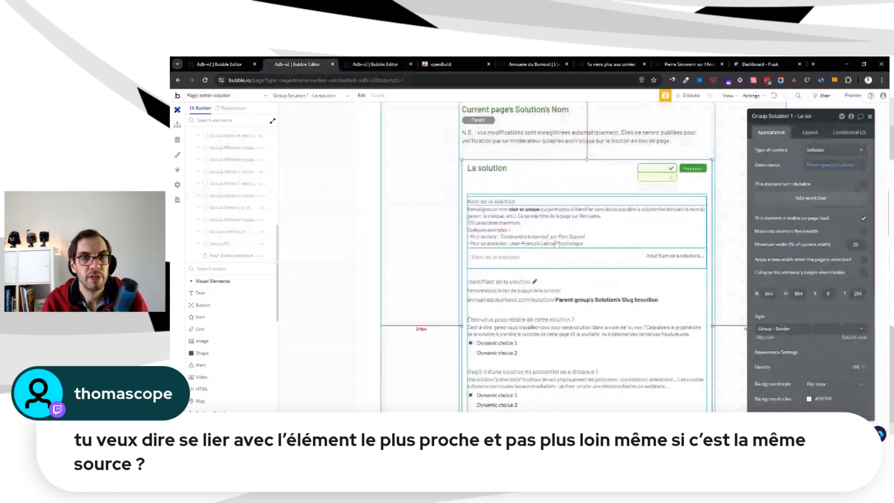
scroll(558, 245, "down", 5)
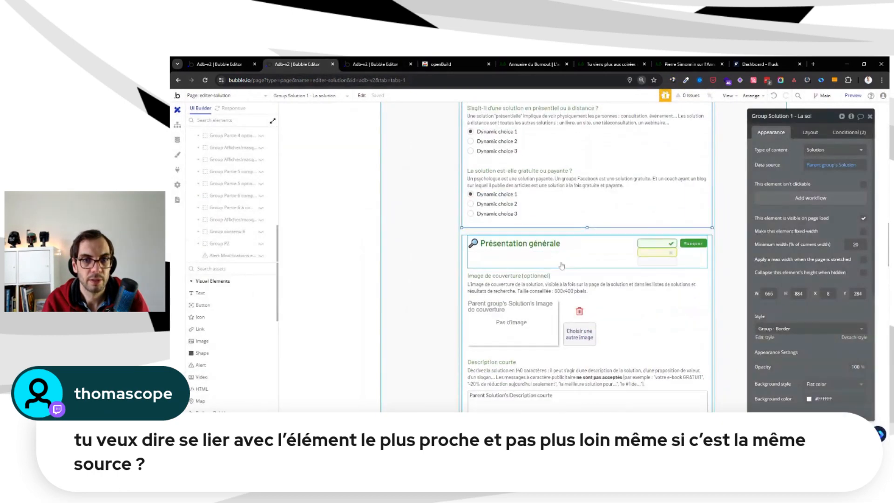
scroll(562, 266, "down", 5)
scroll(605, 258, "up", 5)
key("ctrl+Tab")
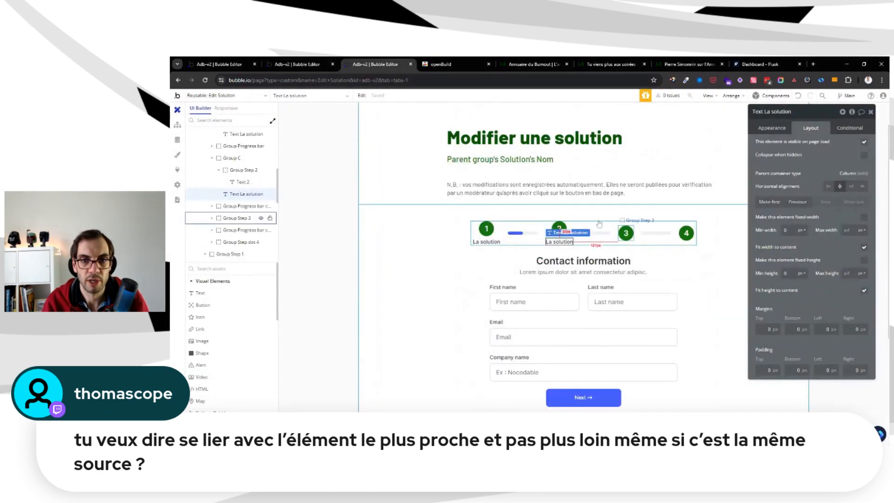
left_click(781, 130)
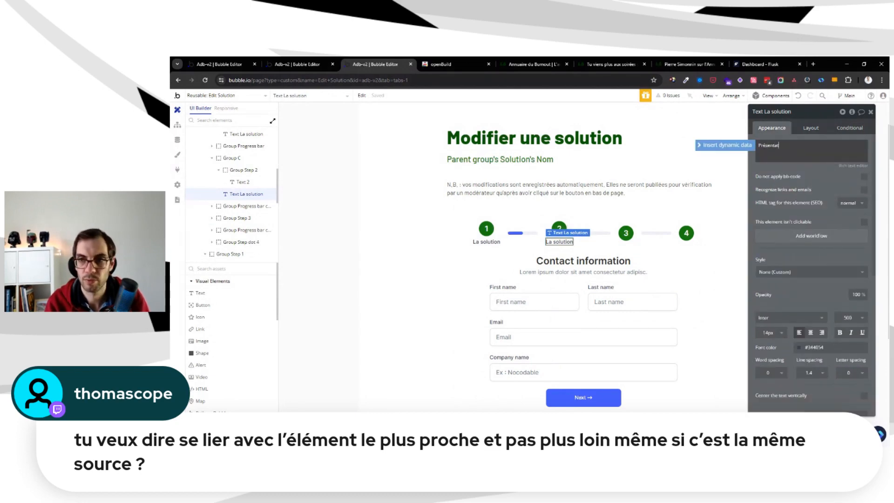
left_click(777, 133)
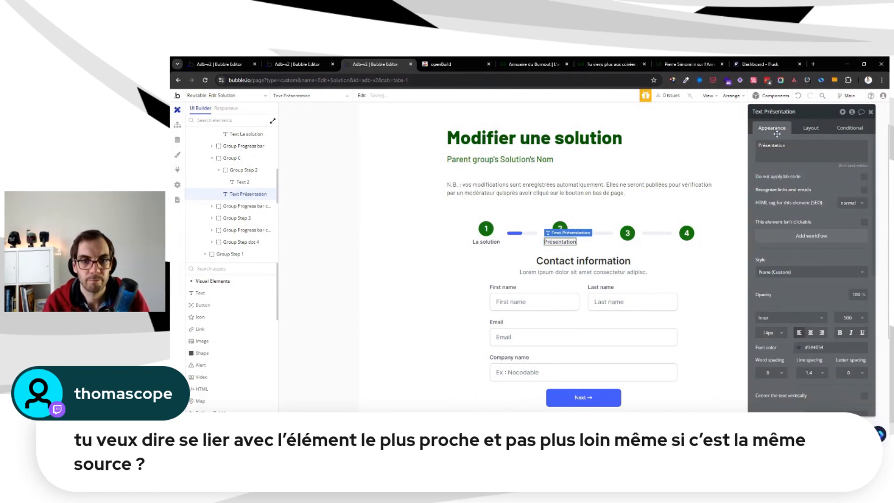
Look through the following section on the editer-solution page, and duplicate the "Présentation" label in Edit Solution, placing the copy directly after the step 3 circle
key("ctrl+shift+Tab")
scroll(619, 242, "down", 1)
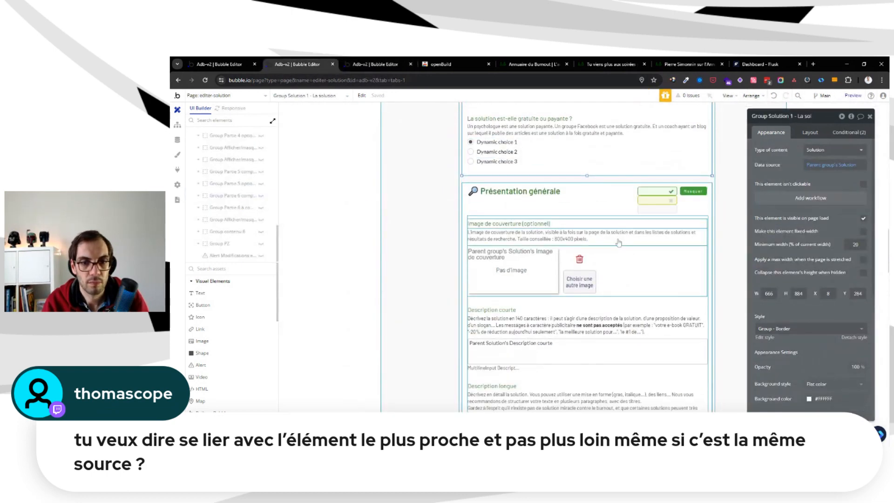
scroll(619, 242, "down", 5)
key("ctrl+Tab")
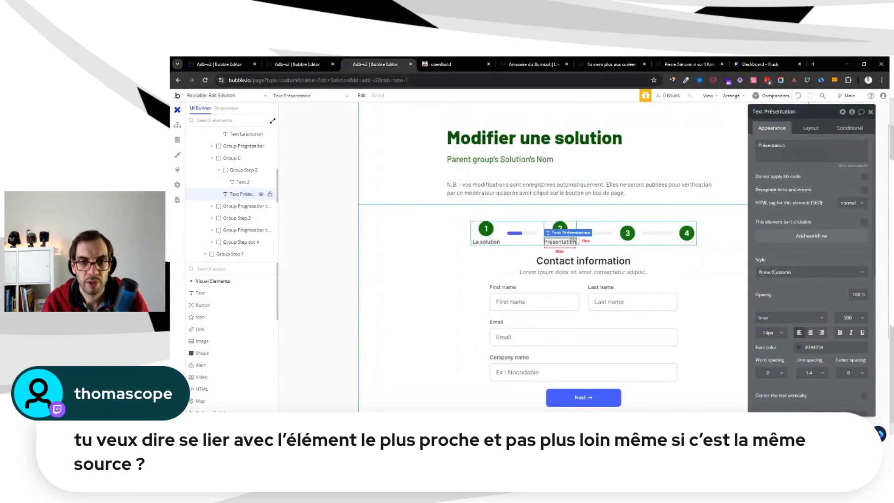
key("ctrl+c")
left_click(619, 226)
key("ctrl+v")
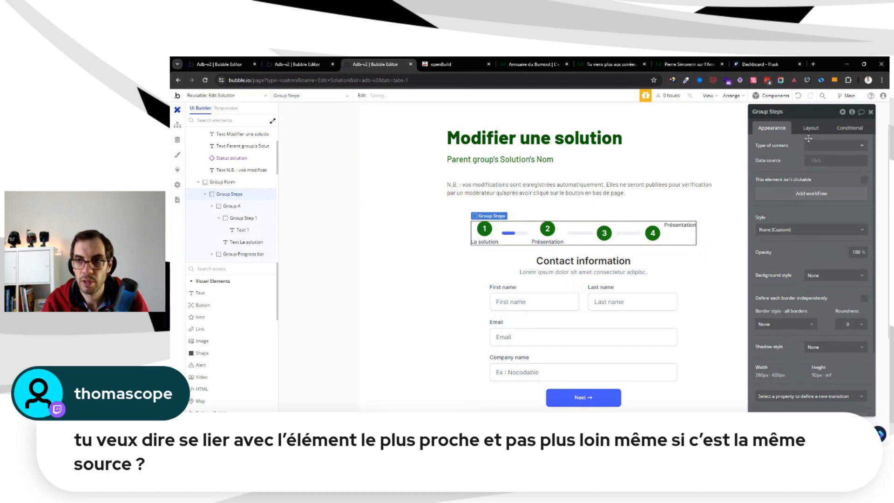
left_click(814, 132)
left_click(797, 202)
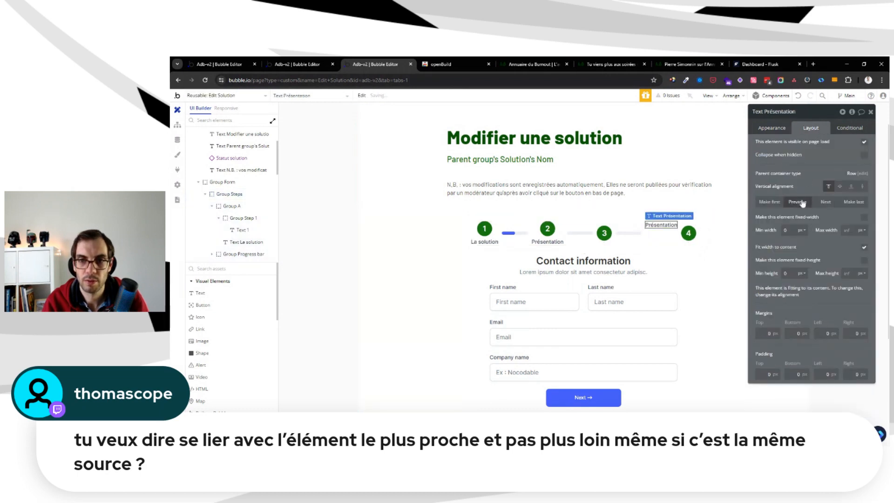
left_click(801, 206)
Group the step 3 circle and its label in a column container that fits its content's width, with a minimum height of 0
left_click(606, 233, "shift")
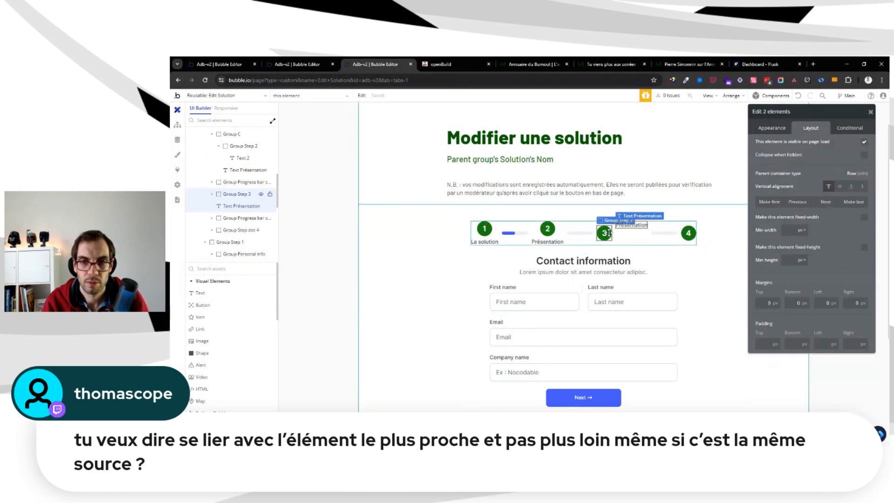
right_click(610, 232)
mouse_move(661, 285)
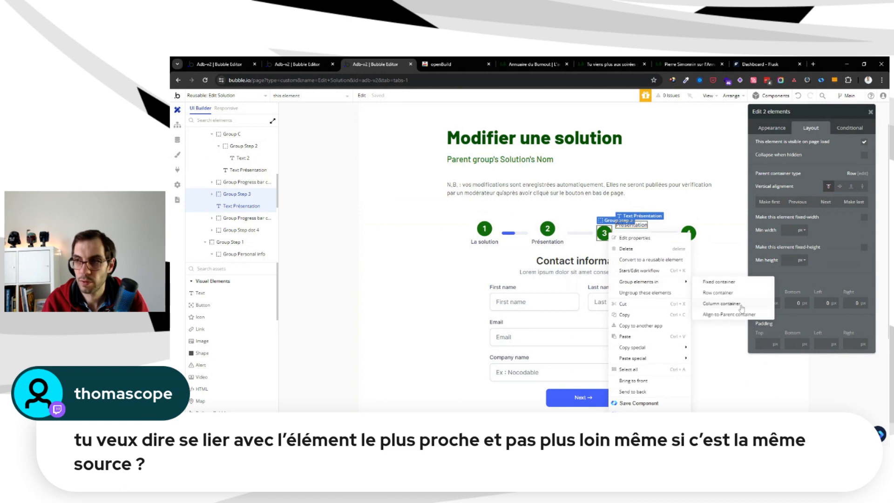
left_click(741, 306)
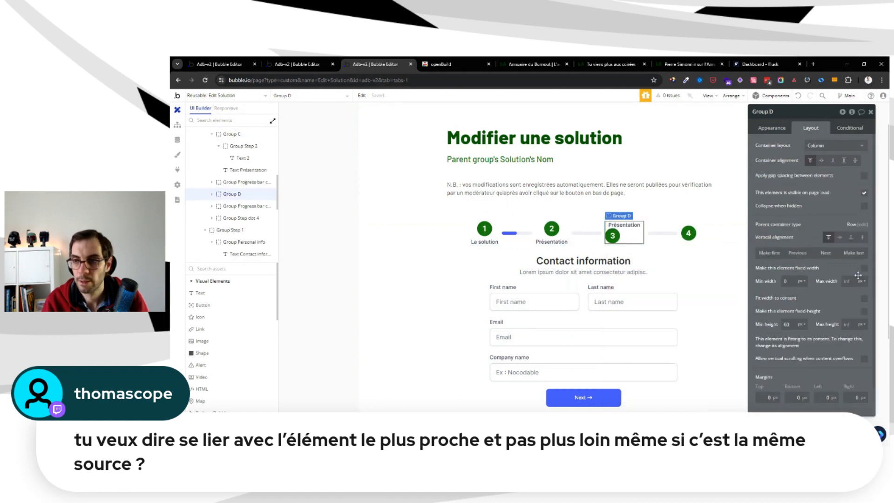
left_click(864, 298)
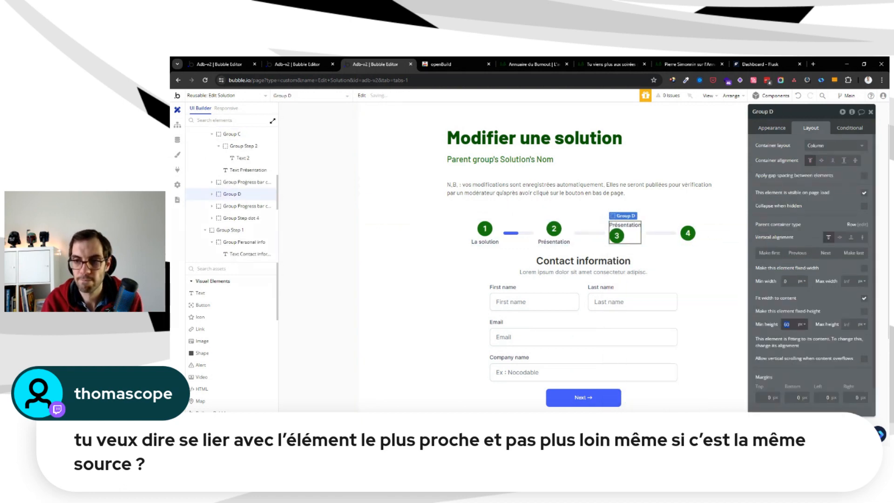
Arrange the step 3 container with the label below a horizontally centred circle and a row gap of 5 px
left_click(625, 225)
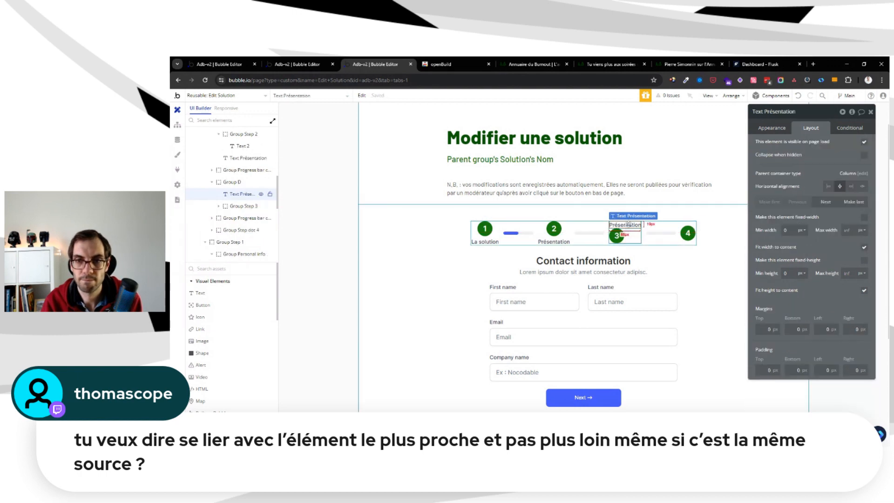
mouse_move(625, 225)
left_mouse_down()
mouse_move(649, 233)
mouse_move(626, 232)
left_mouse_up()
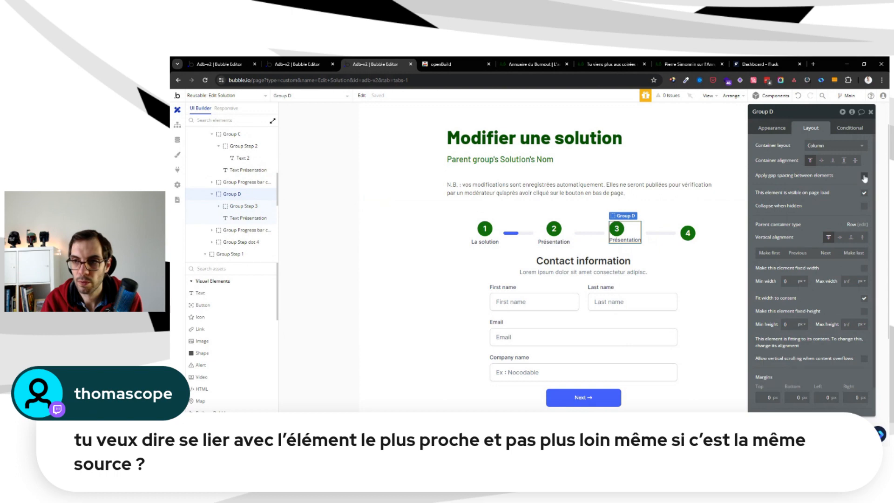
type("5")
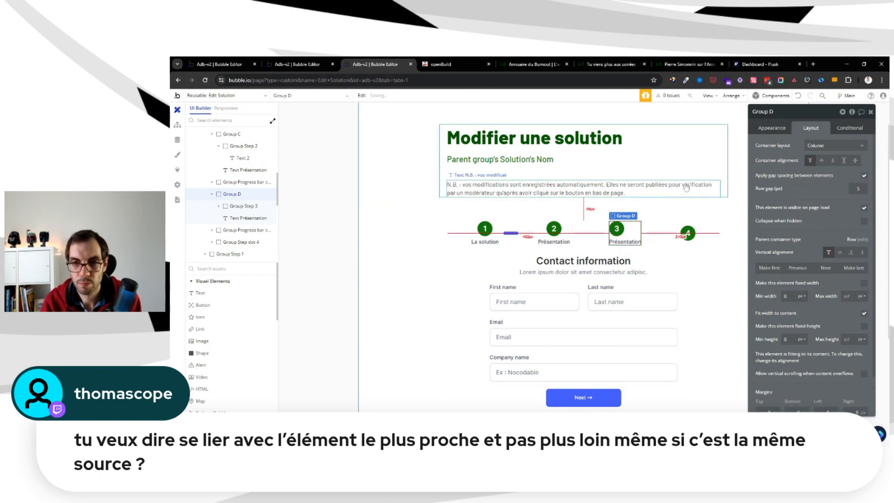
left_click(621, 228)
left_click(850, 209)
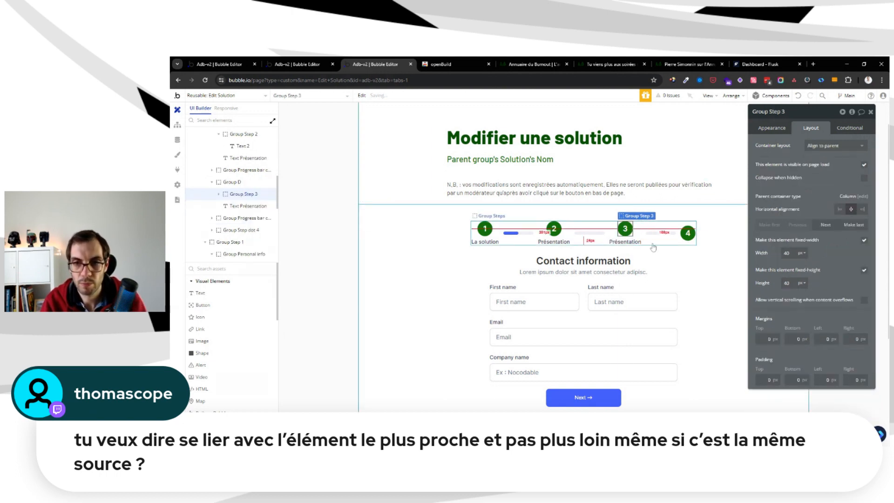
Change the label under the step 3 circle to "Catégorie" and check the matching section on the editer-solution page
left_click(634, 242)
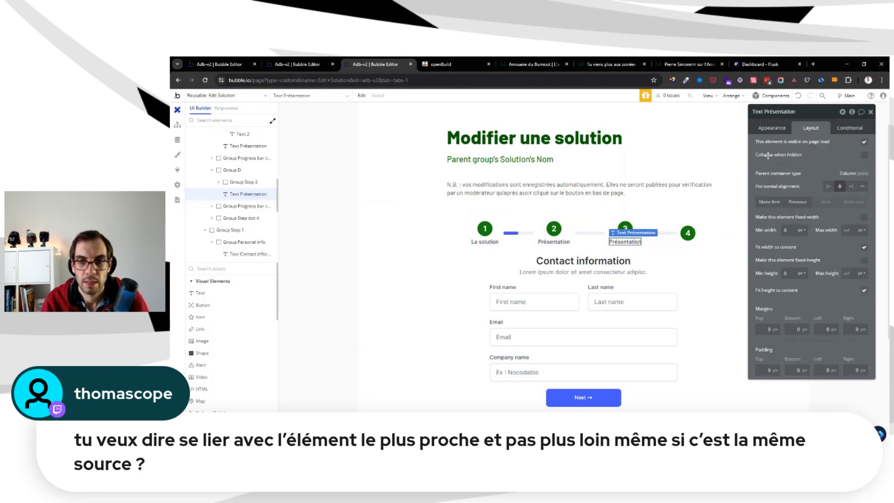
left_click(771, 128)
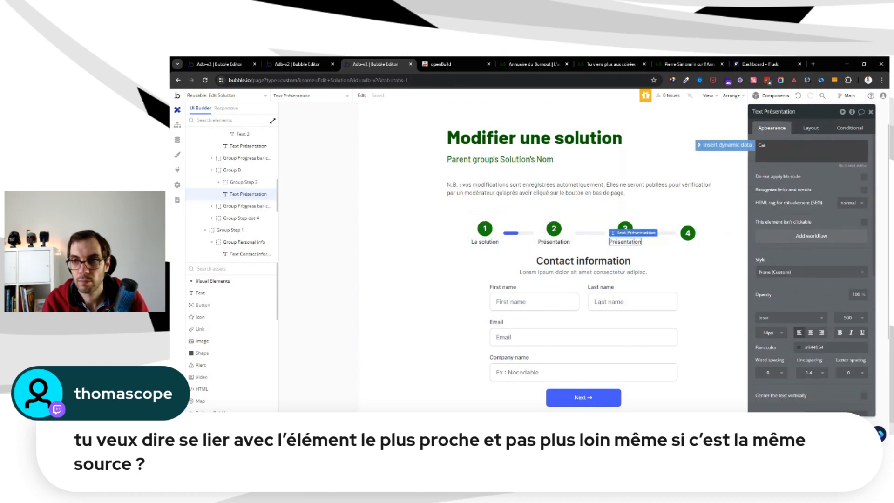
left_click(797, 170)
key("ctrl+shift+Tab")
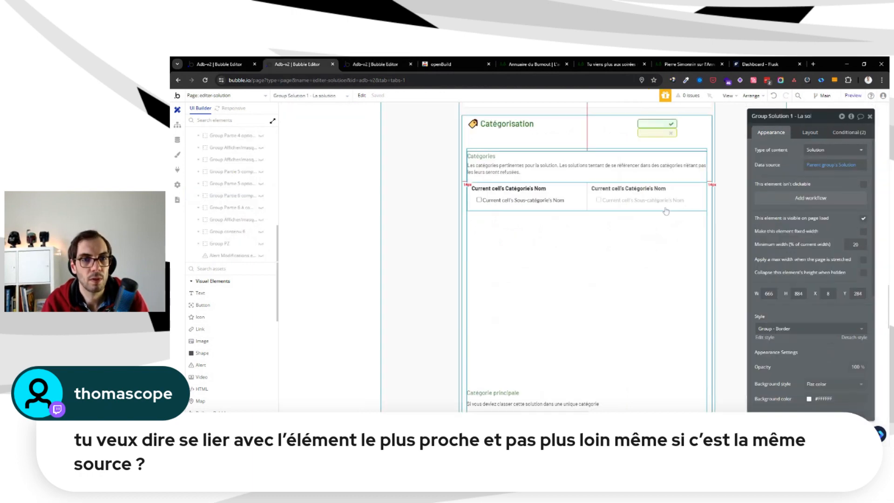
Look through the editer-solution page's sections, from the solution name and descriptions to categories, links, addresses and remarks
scroll(652, 219, "down", 10)
scroll(629, 185, "down", 12)
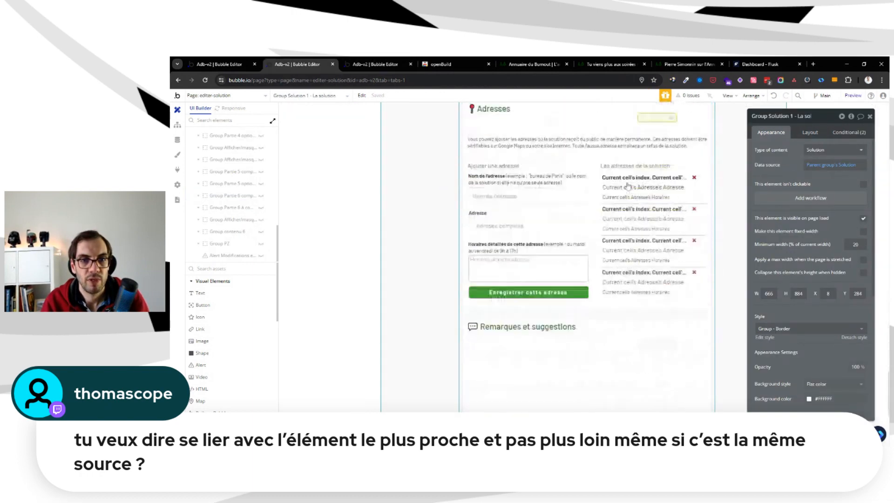
scroll(628, 186, "up", 18)
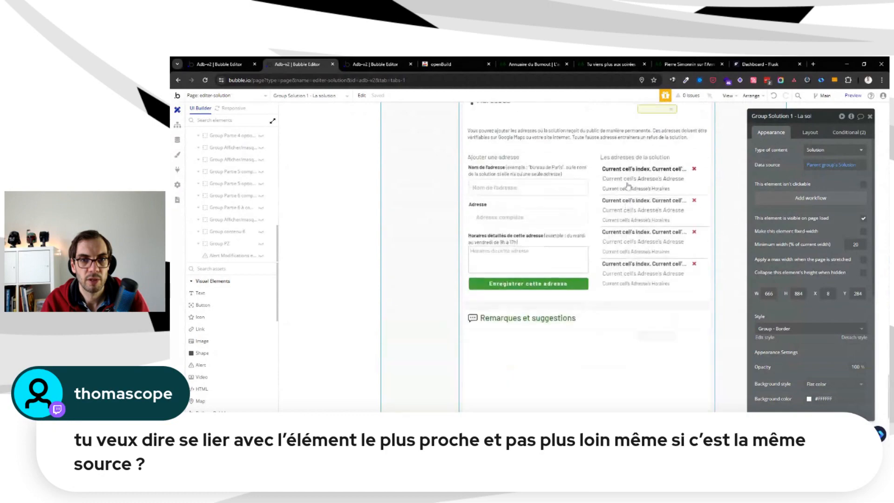
scroll(628, 186, "up", 10)
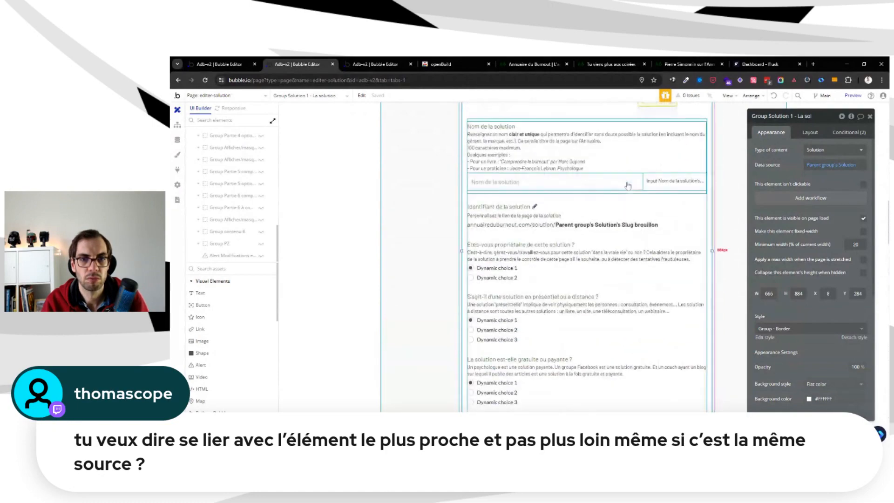
scroll(628, 186, "down", 8)
scroll(628, 186, "down", 5)
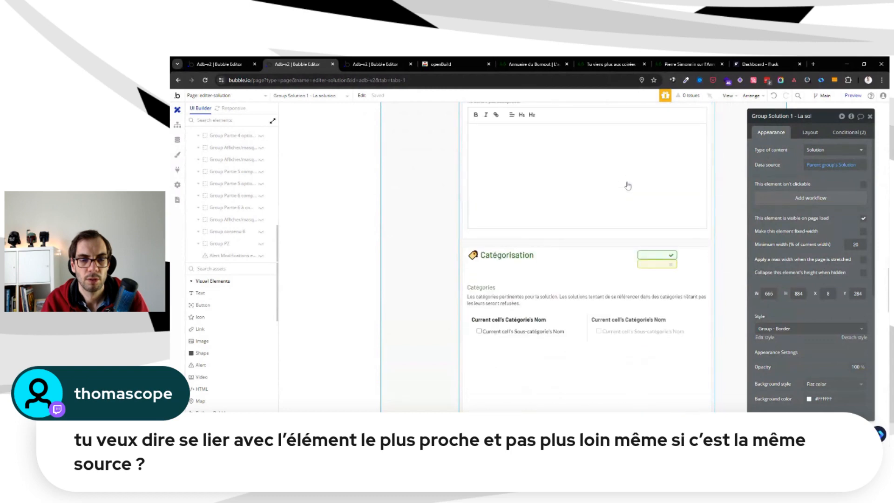
scroll(627, 186, "up", 2)
scroll(628, 186, "up", 4)
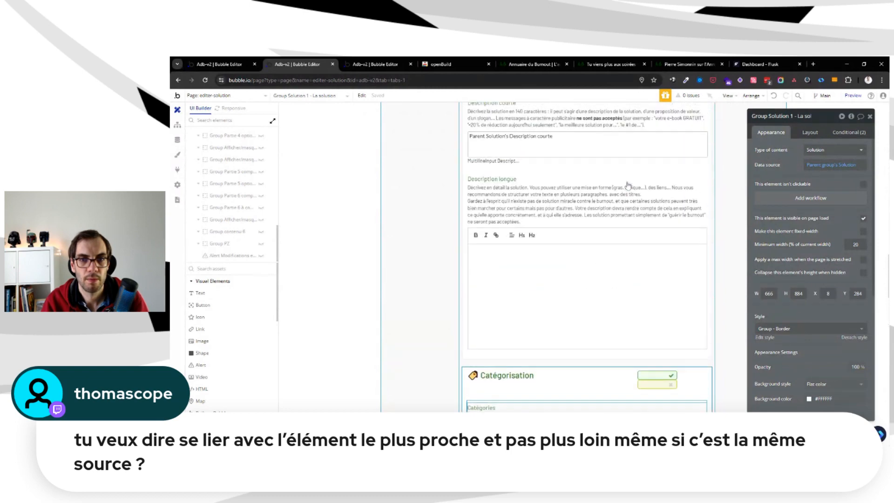
scroll(628, 186, "down", 8)
scroll(628, 185, "down", 10)
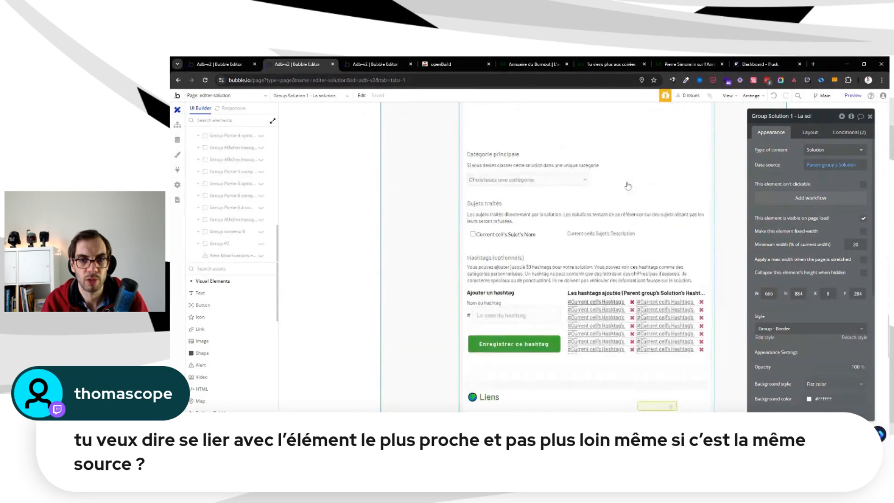
In Edit Solution, duplicate the "Catégorie" label in the steps row, placing the copy directly after the step 4 circle
key("ctrl+Tab")
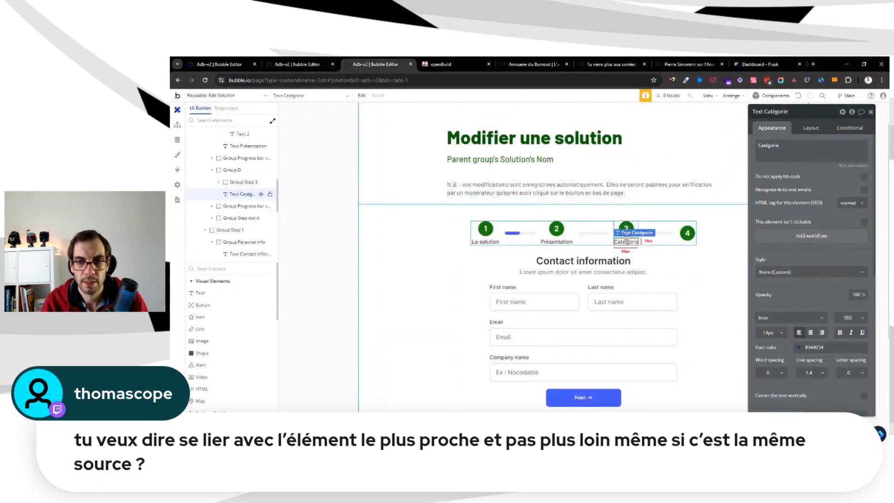
key("ctrl+c")
left_click(677, 220)
left_click(677, 223)
key("ctrl+v")
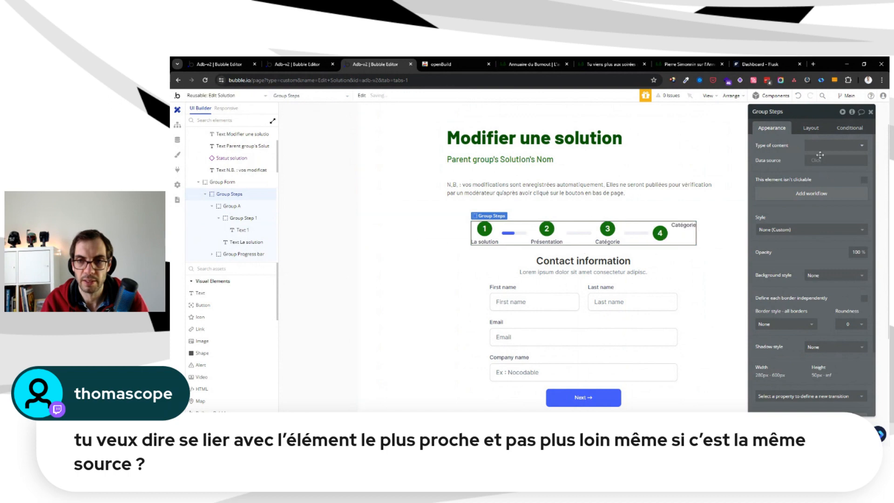
Group the step 4 circle and the copied label in a column container
left_click(662, 232, "shift")
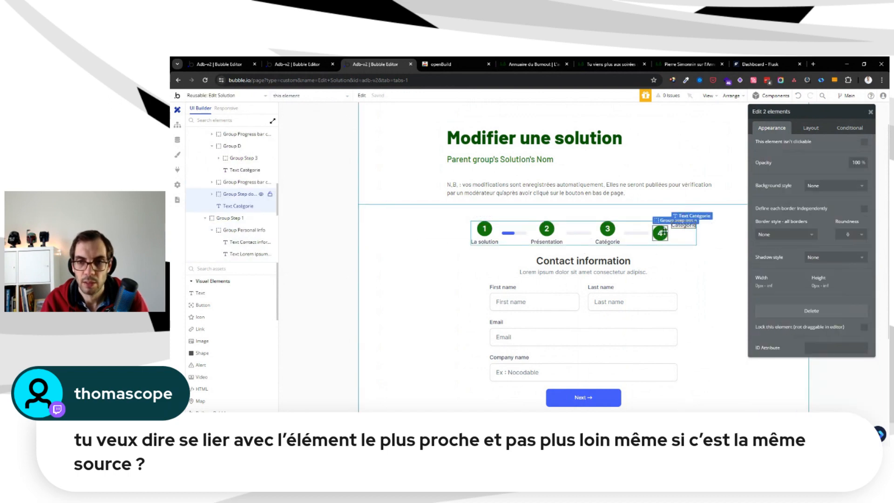
right_click(663, 232)
mouse_move(726, 280)
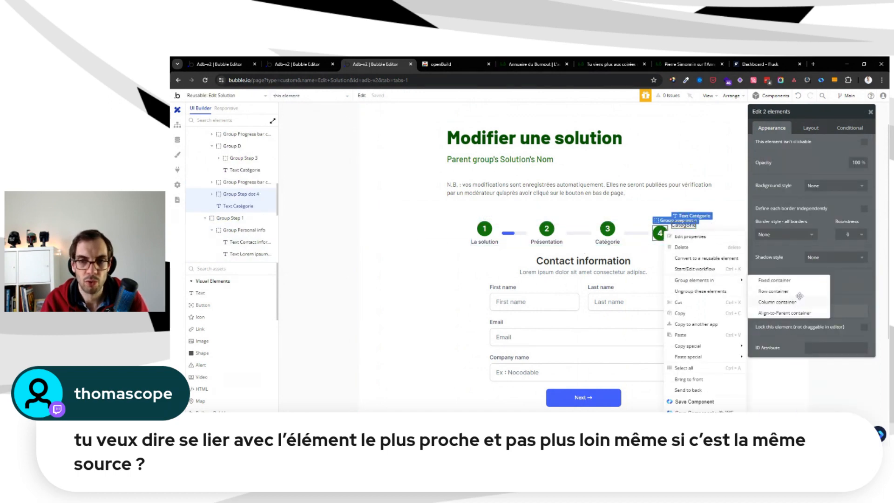
left_click(799, 298)
Set a row gap of 5 px in the step 4 container and place the label below the circle
left_click(822, 130)
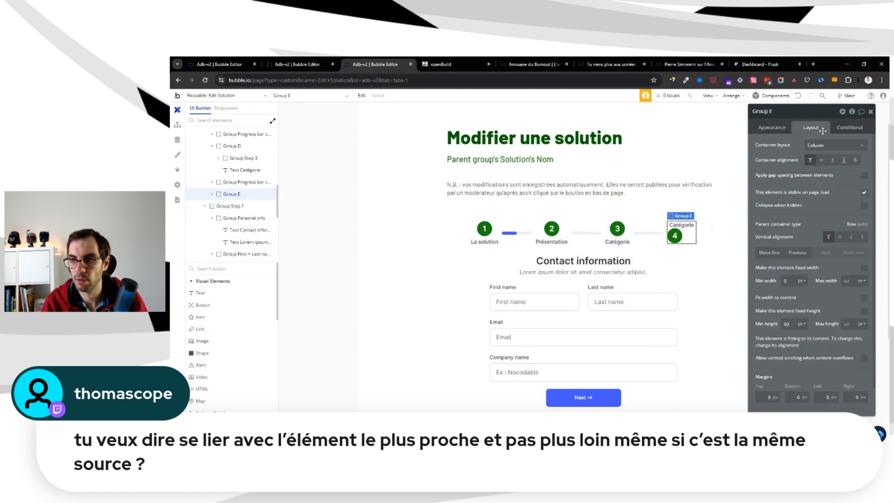
left_click(864, 175)
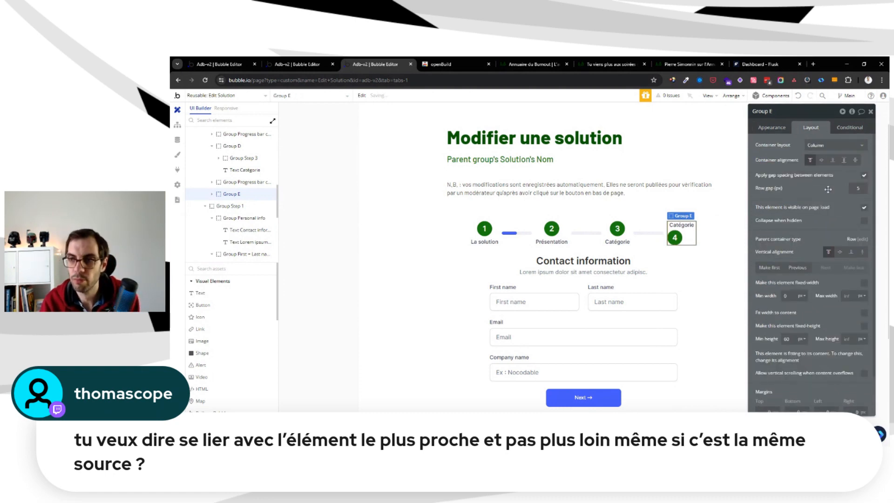
left_click(681, 225)
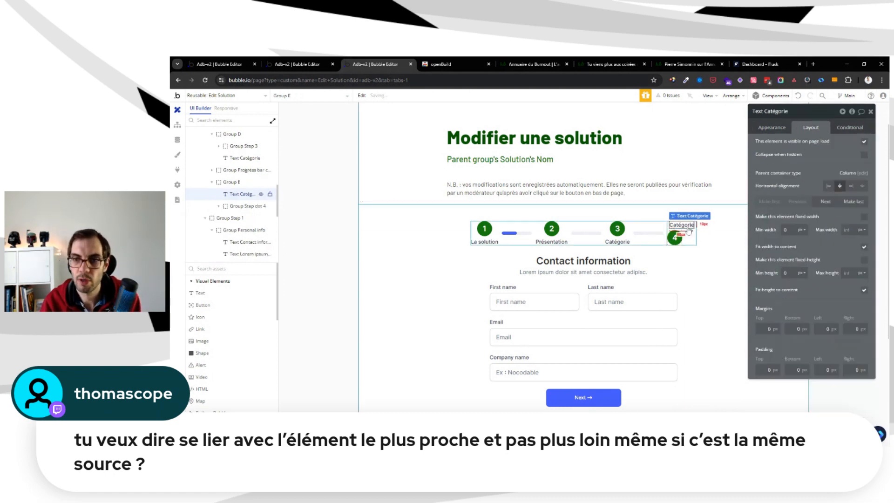
left_click(834, 206)
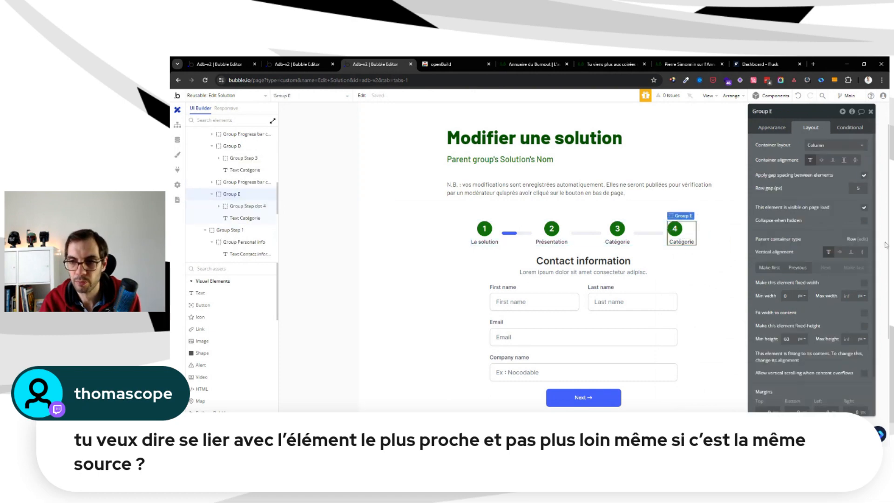
Fit the step 4 container's width to its content with a minimum height of 0, and centre the circle horizontally
left_click(864, 313)
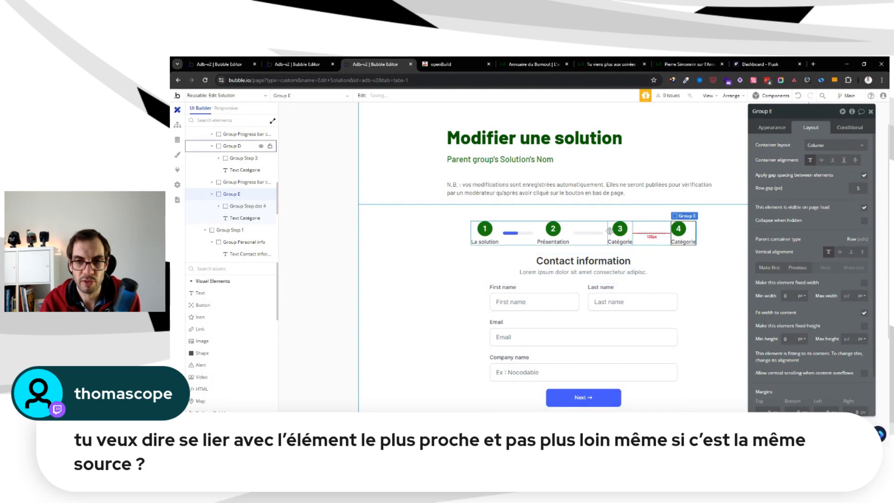
left_click(565, 227)
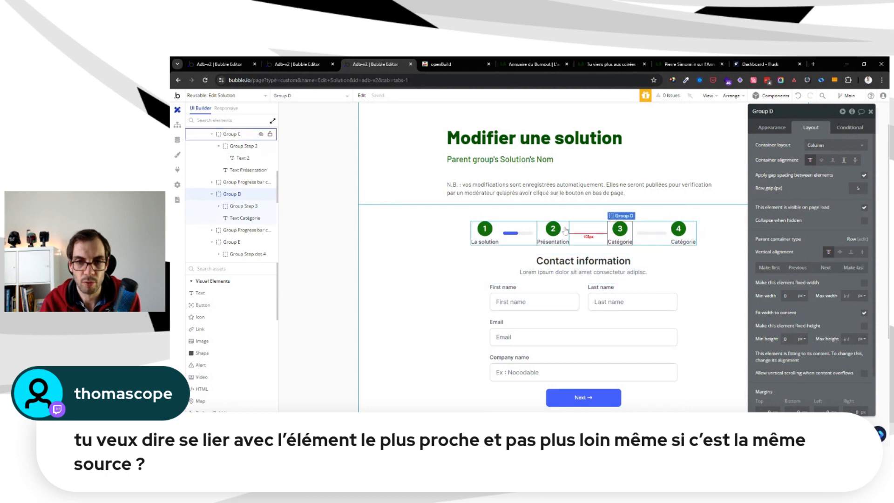
left_click(495, 227)
left_click(680, 242)
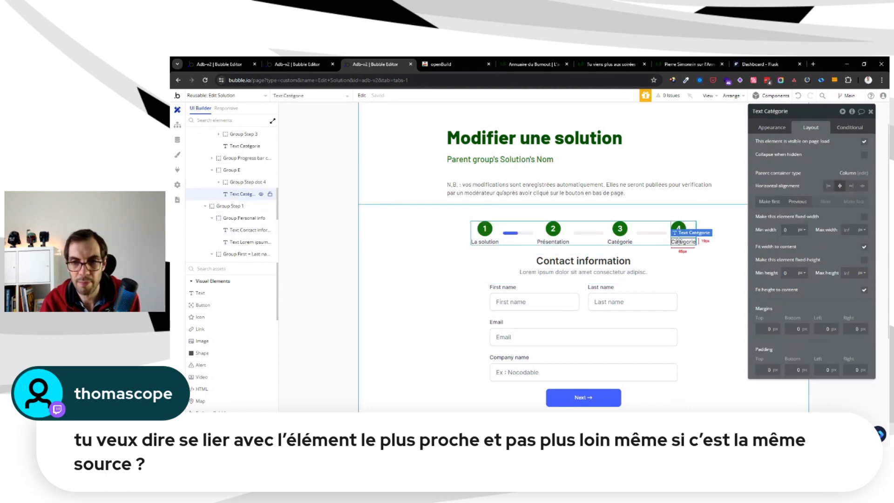
left_click(680, 227)
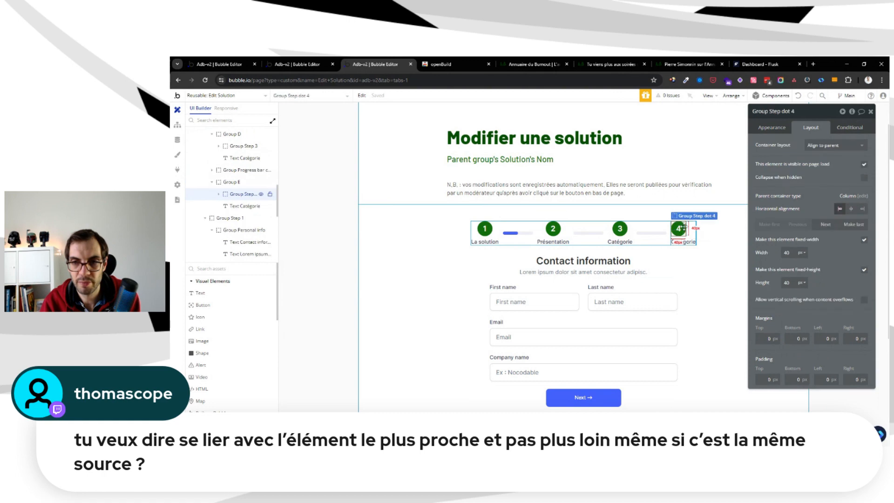
left_click(853, 213)
Change the label under the step 4 circle to "Adresses"
left_click(683, 242)
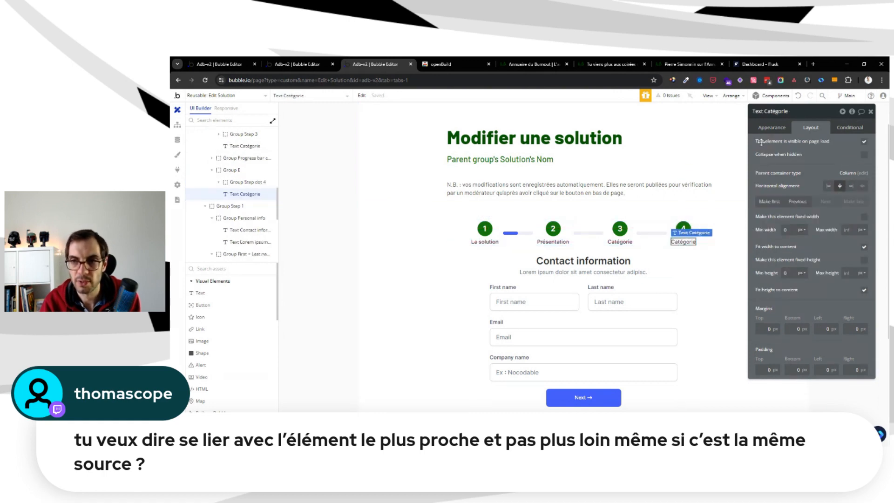
left_click(771, 128)
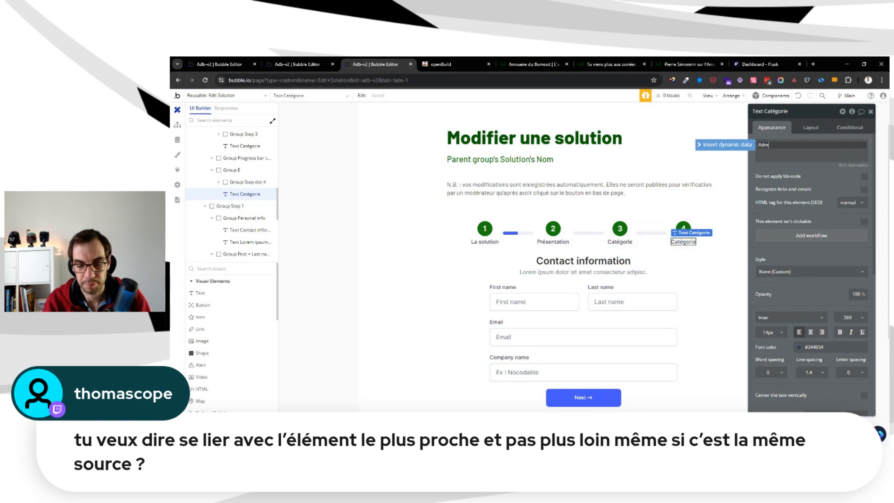
key("Escape")
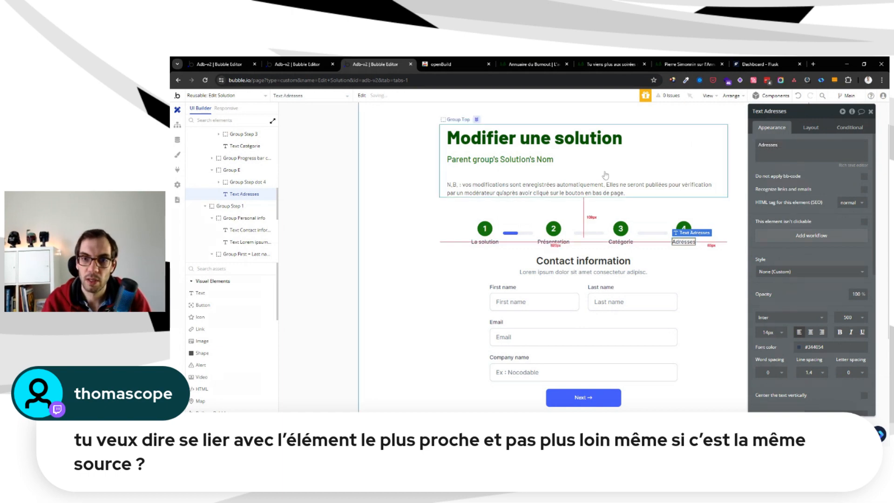
Check the four step labels against the editer-solution page's sections, including Catégorisation, Liens and Adresses, and return to Edit Solution
left_click(297, 65)
scroll(667, 266, "down", 5)
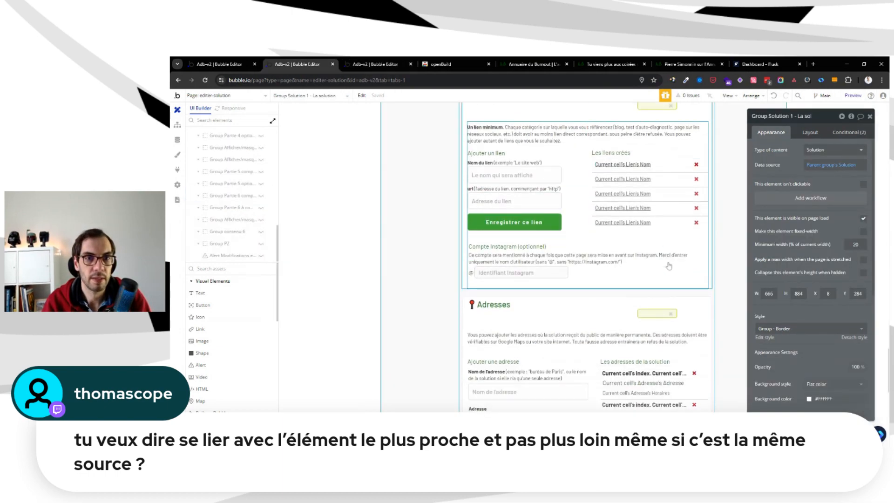
scroll(671, 264, "up", 6)
scroll(671, 264, "up", 10)
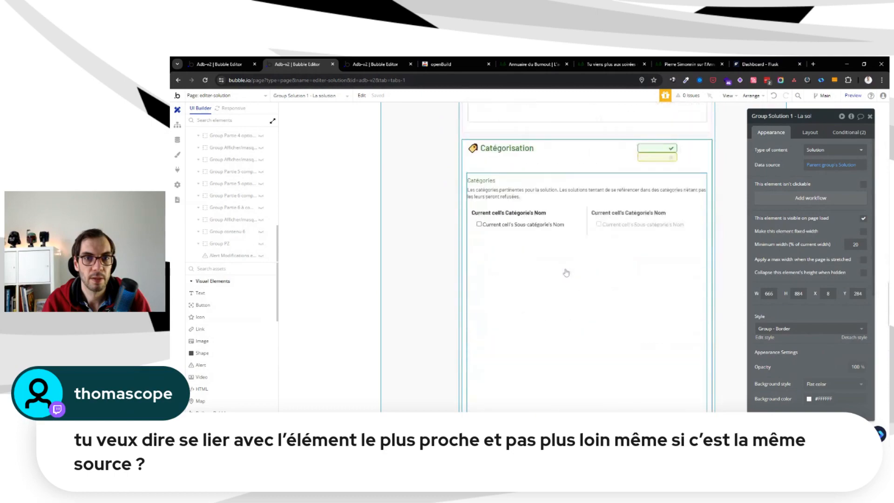
scroll(569, 267, "up", 8)
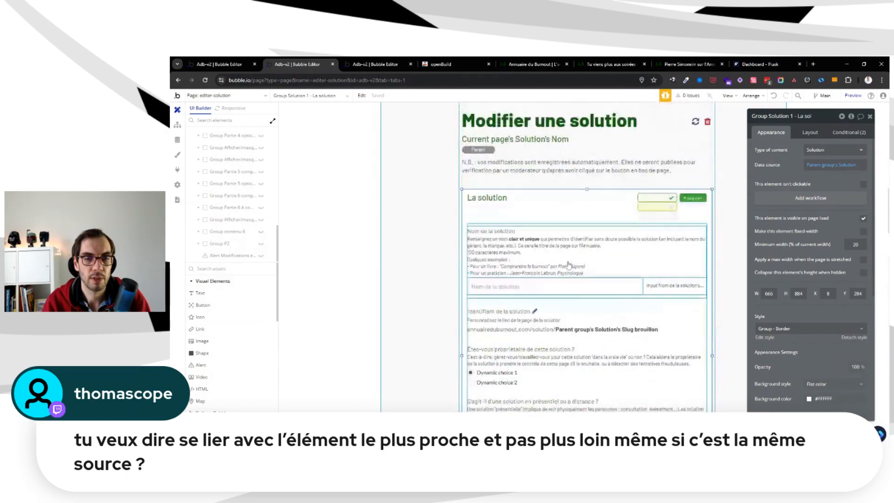
scroll(569, 264, "down", 9)
scroll(569, 264, "down", 5)
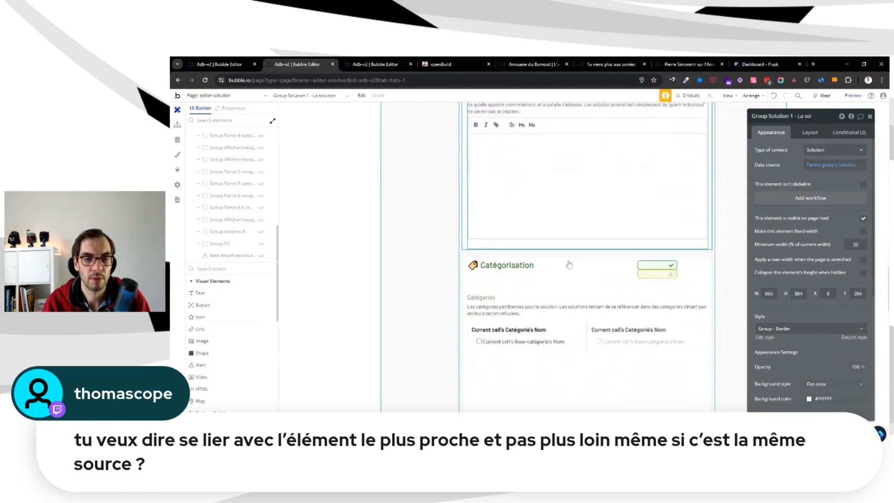
scroll(569, 264, "up", 5)
scroll(568, 265, "down", 5)
scroll(569, 264, "down", 8)
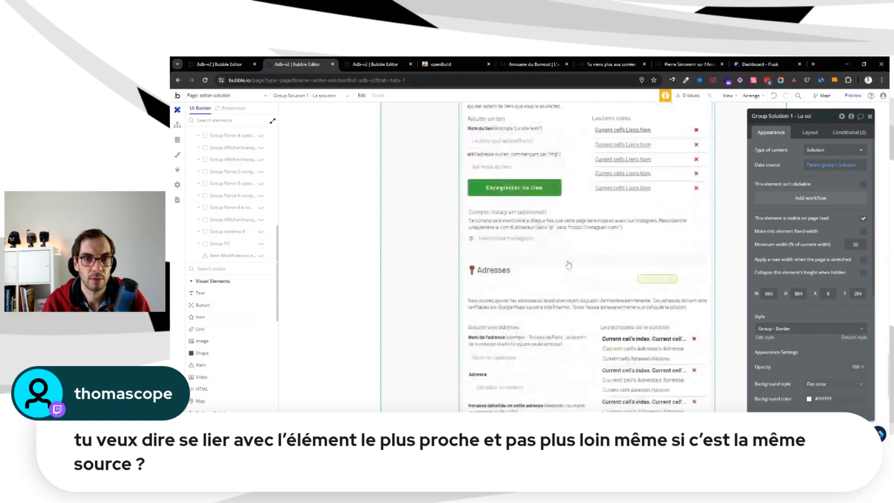
scroll(569, 265, "up", 4)
scroll(569, 265, "up", 3)
key("ctrl+Tab")
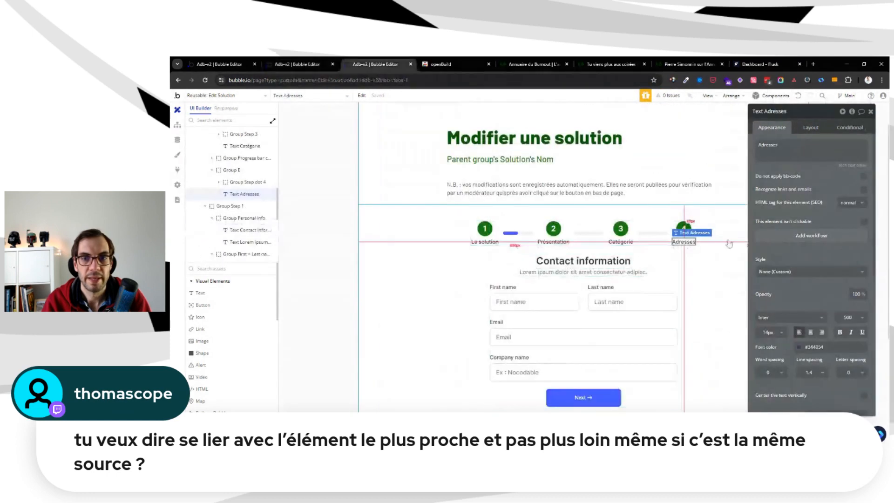
Inspect the form's container structure by selecting Group Form, the Edit Solution element and the Group Step 1 contact section
left_click(413, 241)
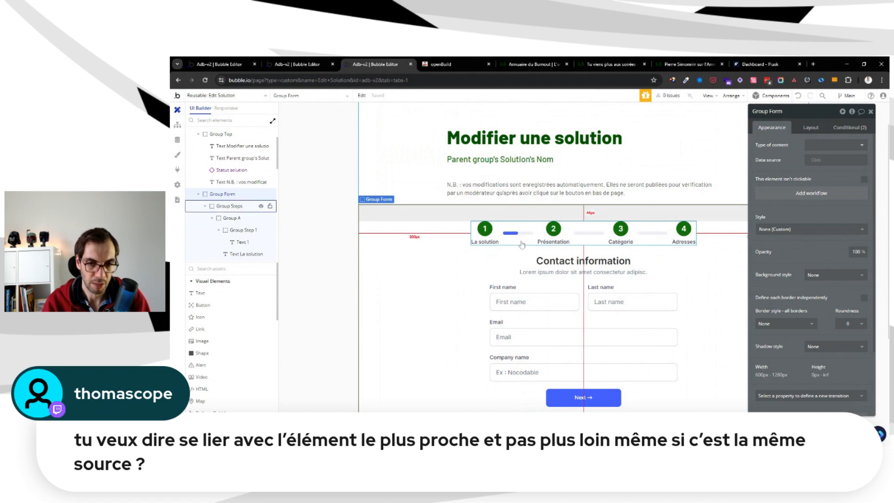
left_click(329, 251)
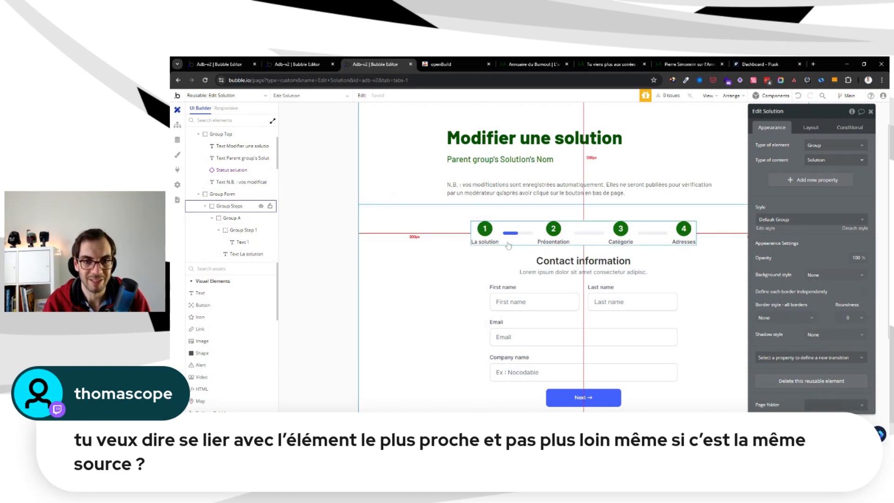
left_click(531, 261)
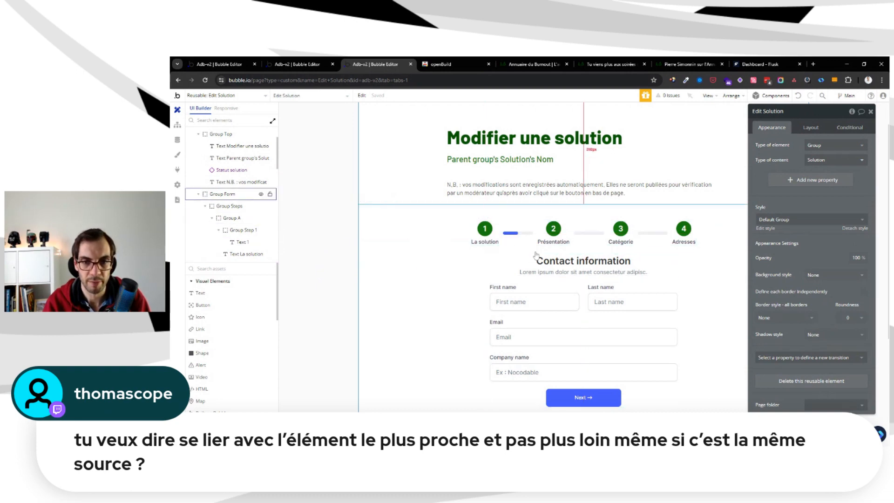
left_click(514, 278)
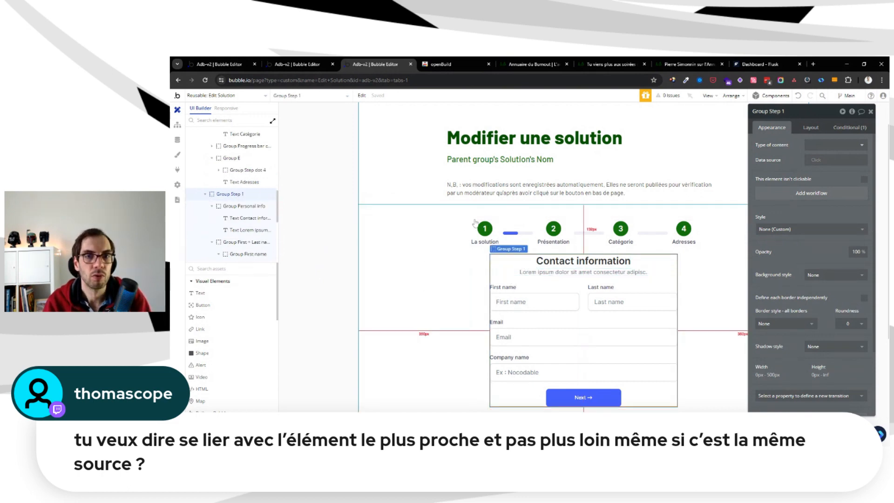
Compare the "La solution" section and its "Nom de la solution" heading on the editer-solution page with Group Step 1 in Edit Solution
key("ctrl+shift+Tab")
scroll(589, 244, "up", 18)
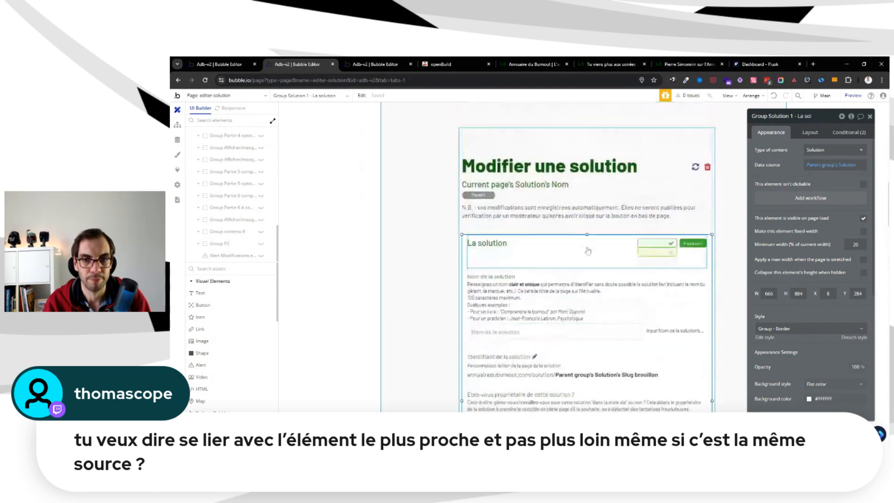
scroll(588, 251, "down", 5)
scroll(573, 210, "up", 4)
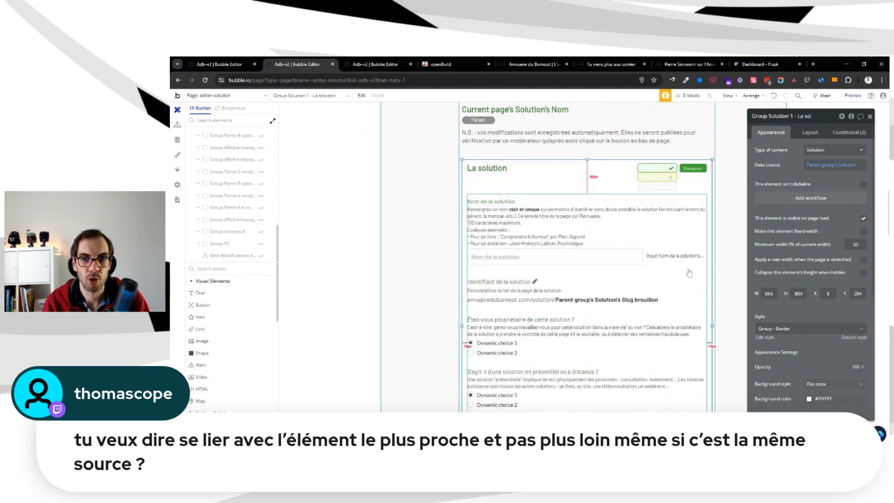
left_click(501, 201)
key("ctrl+Tab")
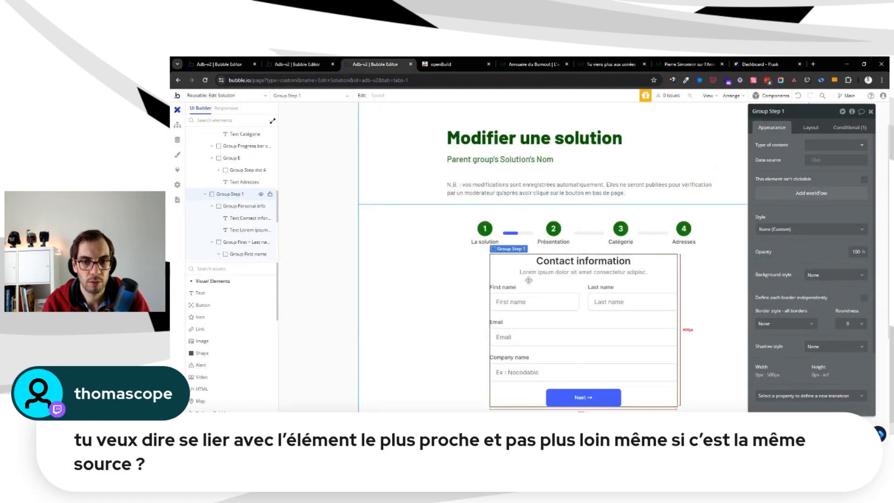
key("ctrl+shift+Tab")
key("ctrl+Tab")
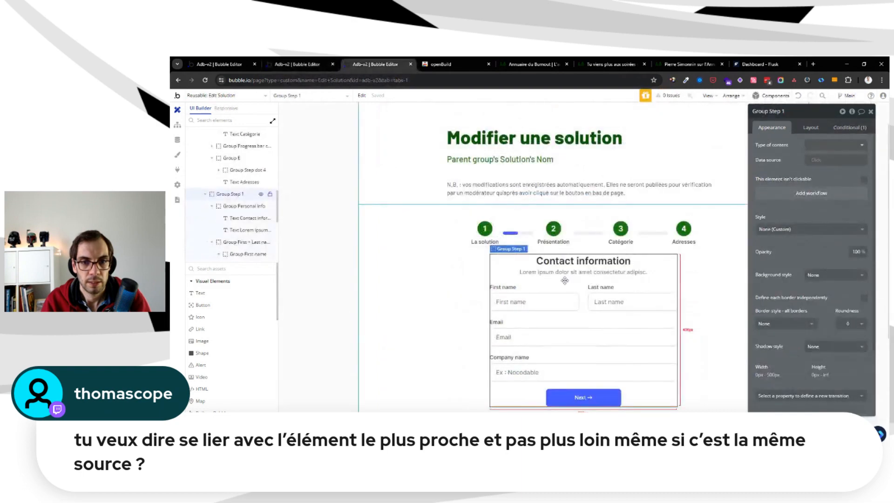
Paste the copied "Nom de la solution" heading into the first name group of step 1 and make its height fit the content
left_click(559, 287)
key("ctrl+v")
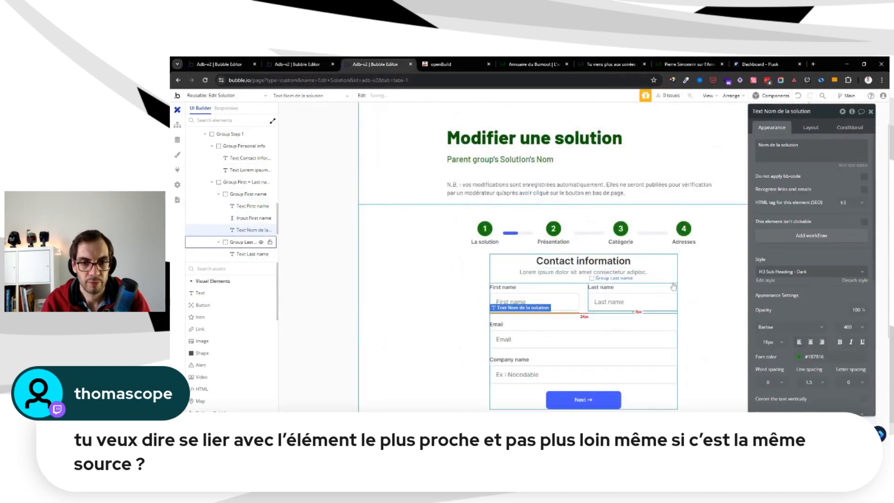
left_click(816, 129)
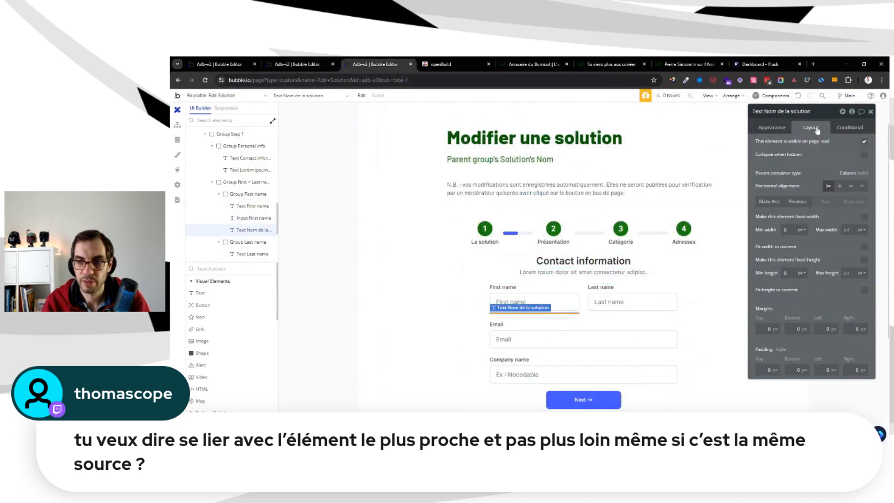
left_click(864, 291)
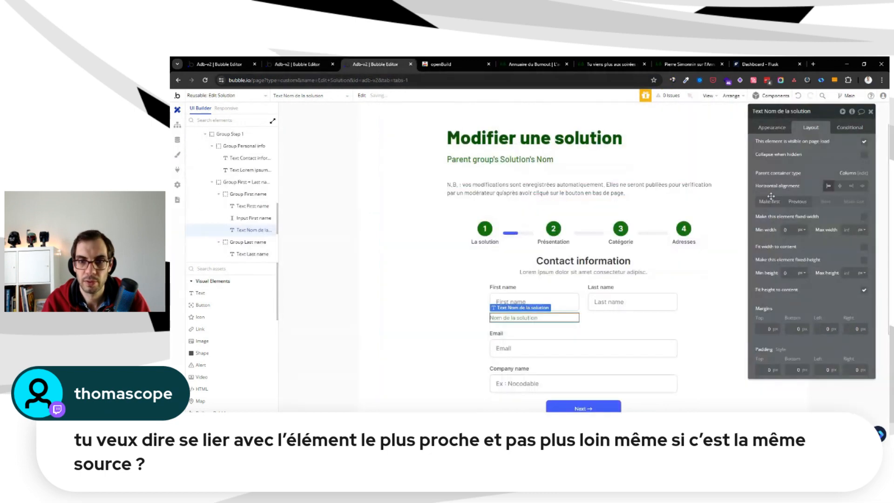
Copy the "Renseignez un nom" help text from the editer-solution page into the first name group and make its height fit the content
key("ctrl+shift+Tab")
left_click(499, 211)
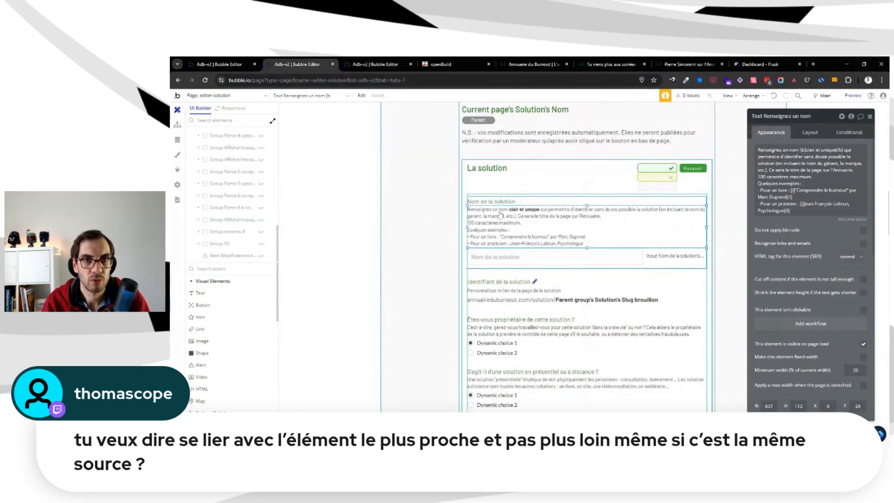
key("ctrl+Tab")
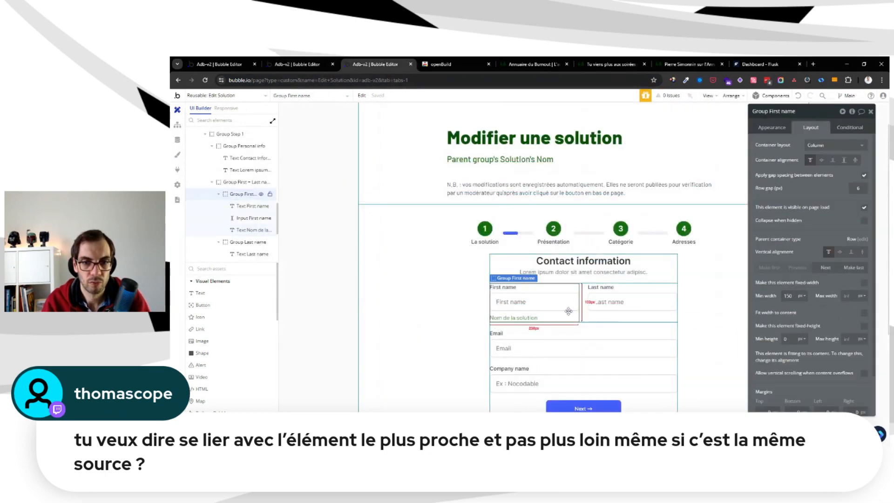
key("ctrl+v")
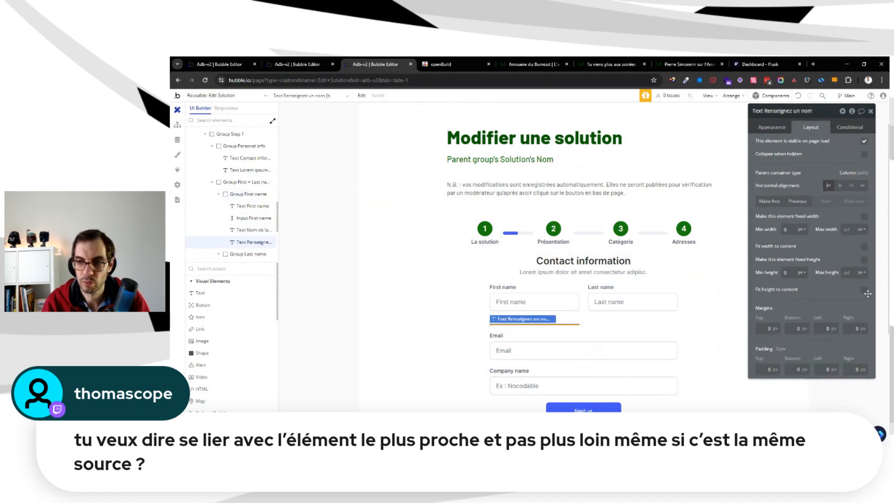
left_click(865, 290)
Copy the "Nom de la solution" input from editer-solution into the first name group, with a non-fixed height and a minimum height of 35 px
key("ctrl+shift+Tab")
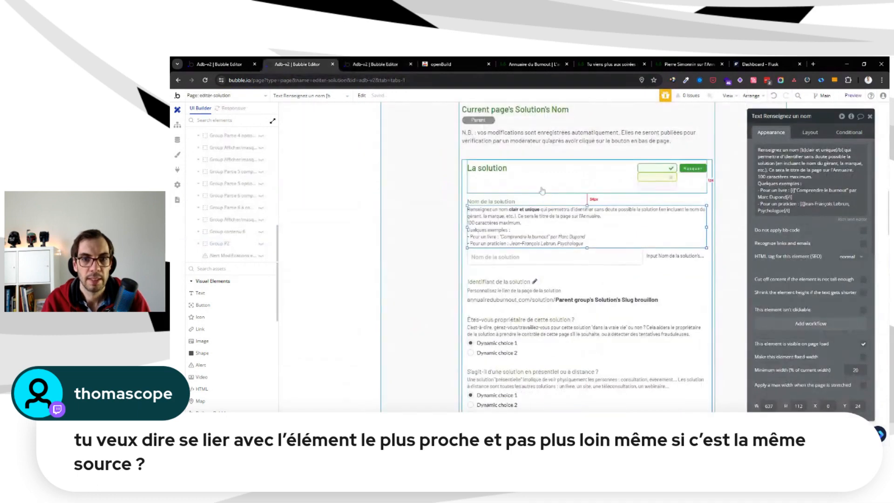
left_click(524, 257)
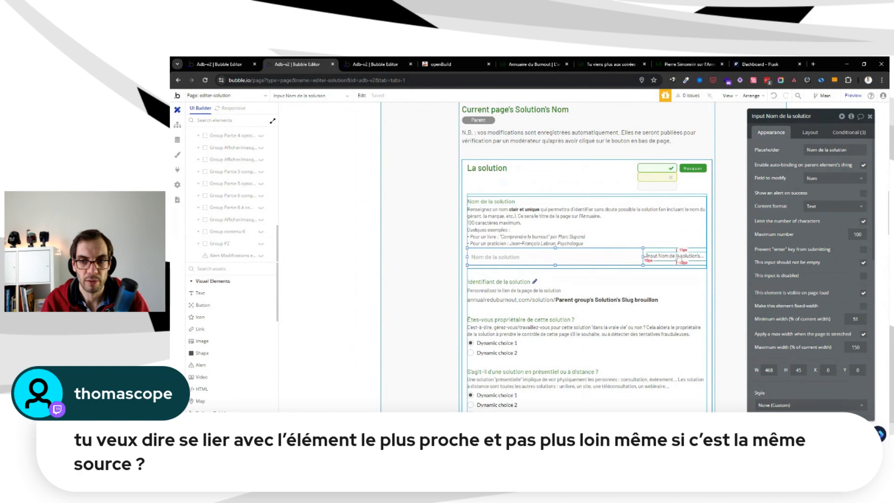
left_click(648, 255)
left_click(526, 257)
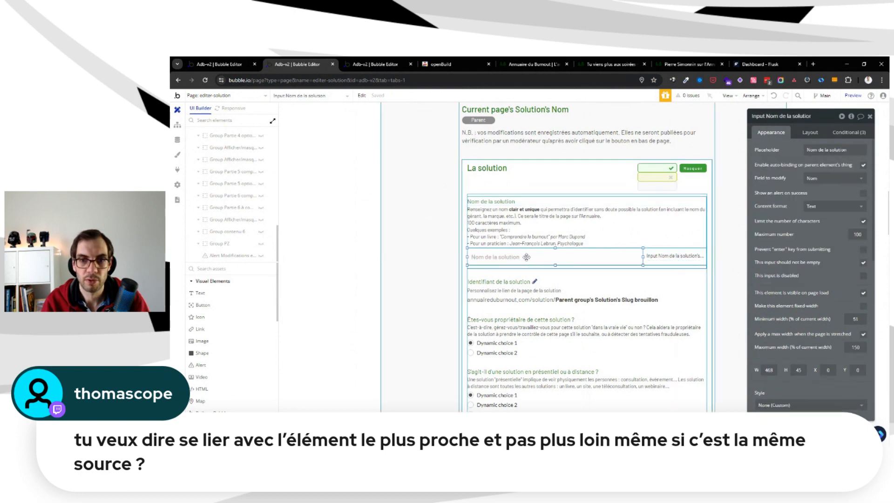
key("ctrl+Tab")
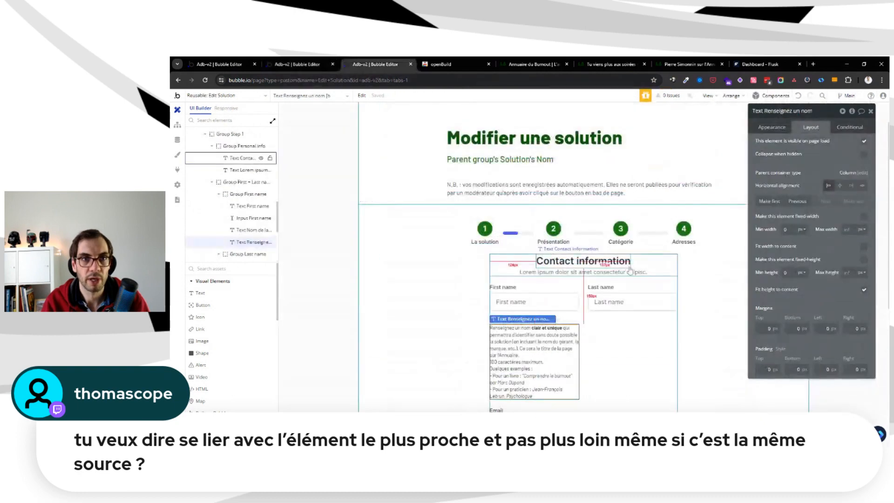
left_click(569, 294)
key("ctrl+v")
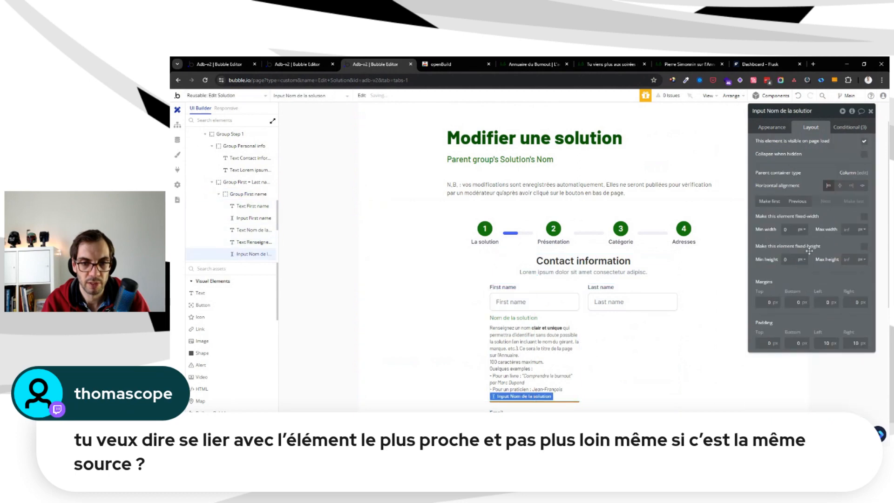
left_click(865, 246)
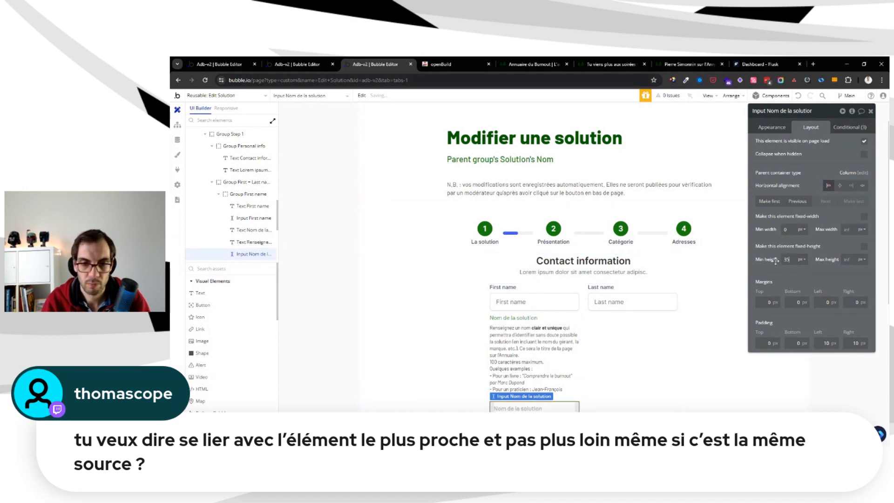
Copy the 100-character counter text from editer-solution into the first name group and make its height fit the content
key("ctrl+shift+Tab")
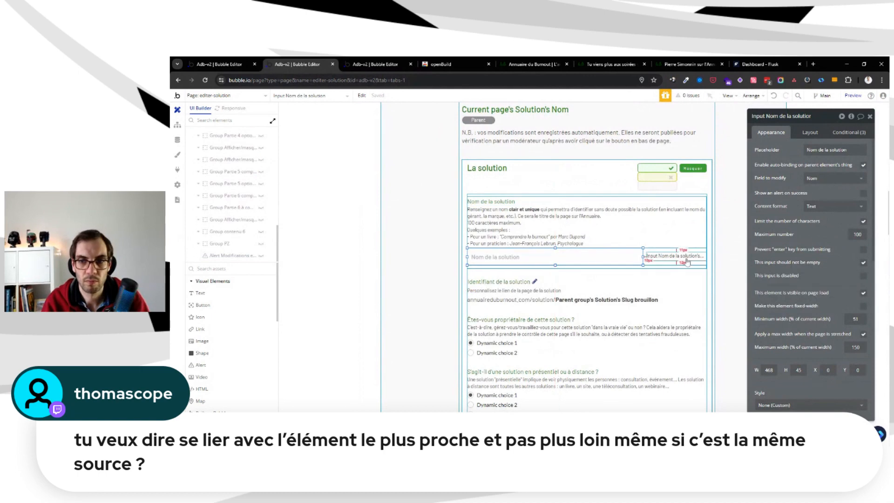
key("ctrl+Tab")
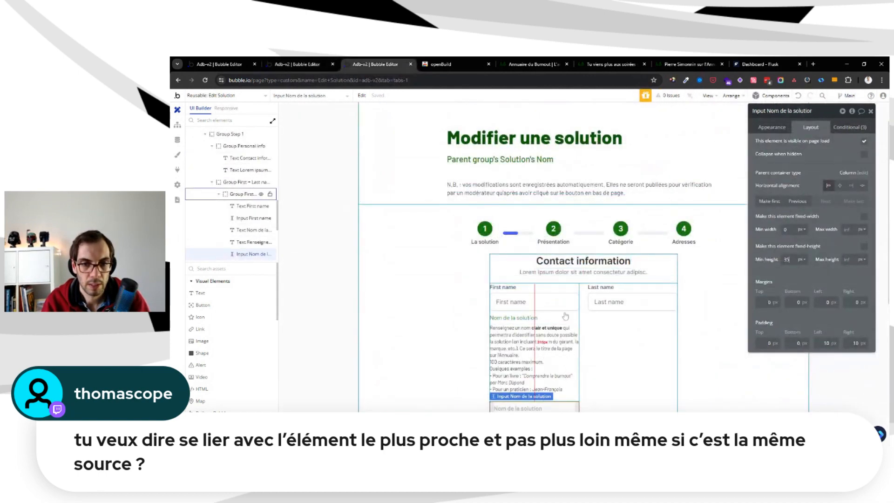
left_click(562, 323)
key("ctrl+v")
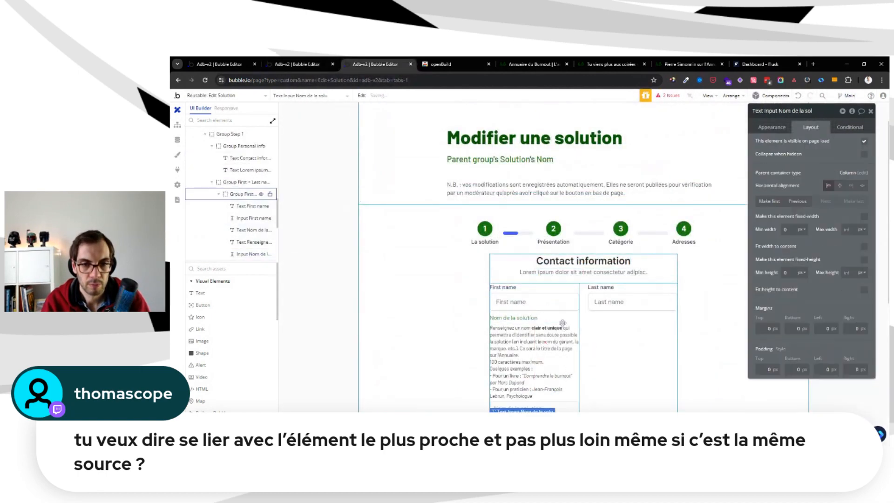
scroll(563, 323, "down", 3)
left_click(865, 292)
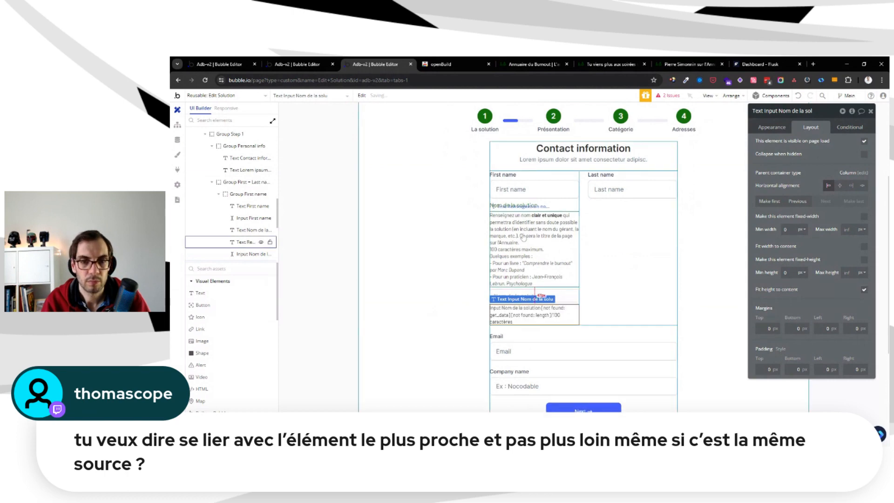
Delete the original "First name" input and its label from step 1
left_click(526, 180)
left_click(520, 185)
key("Delete")
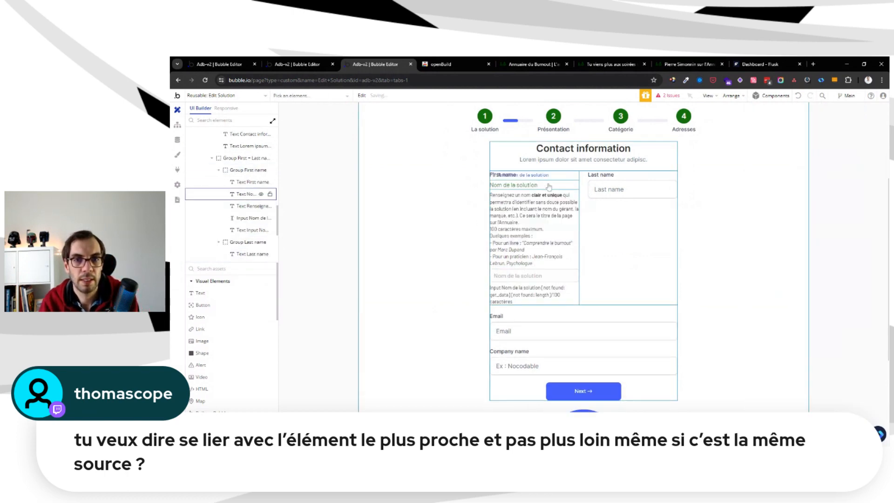
left_click(503, 174)
key("Delete")
scroll(577, 219, "up", 3)
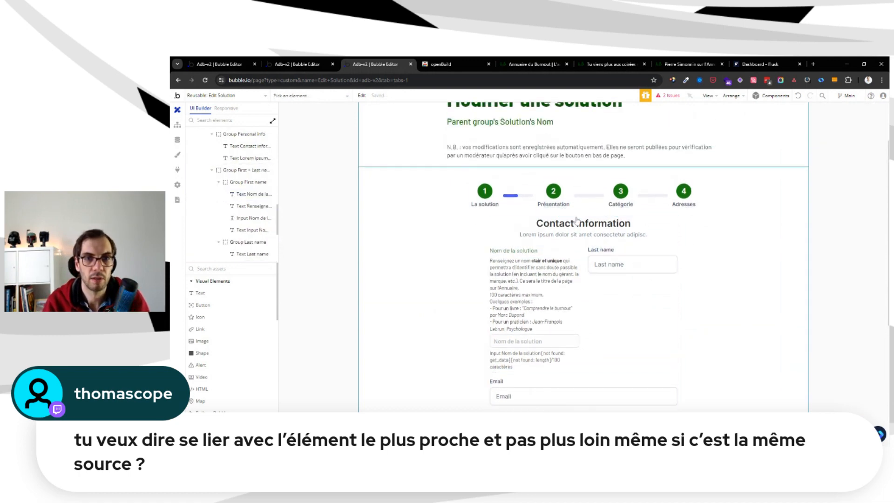
Change the step 1 heading "Contact information" to "La solution"
left_click(577, 222)
left_click(781, 129)
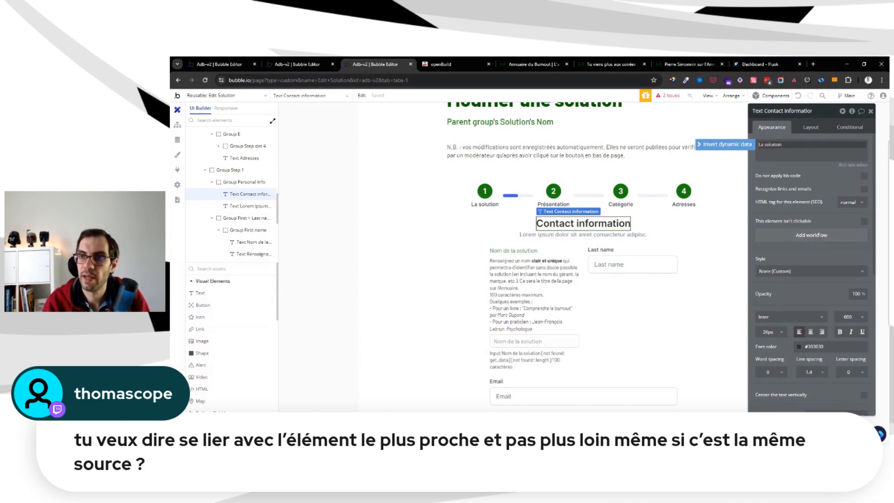
left_click(787, 133)
Shorten the label under the step 1 circle to "Solution"
double_click(481, 205)
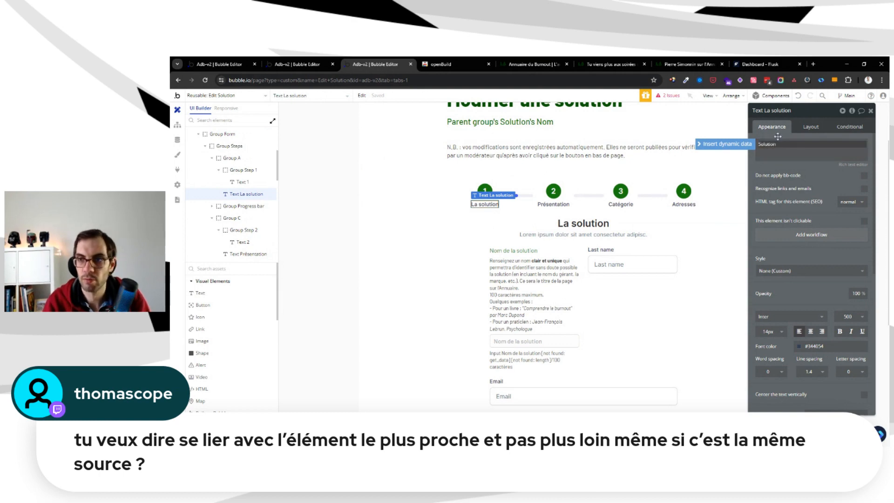
key("Escape")
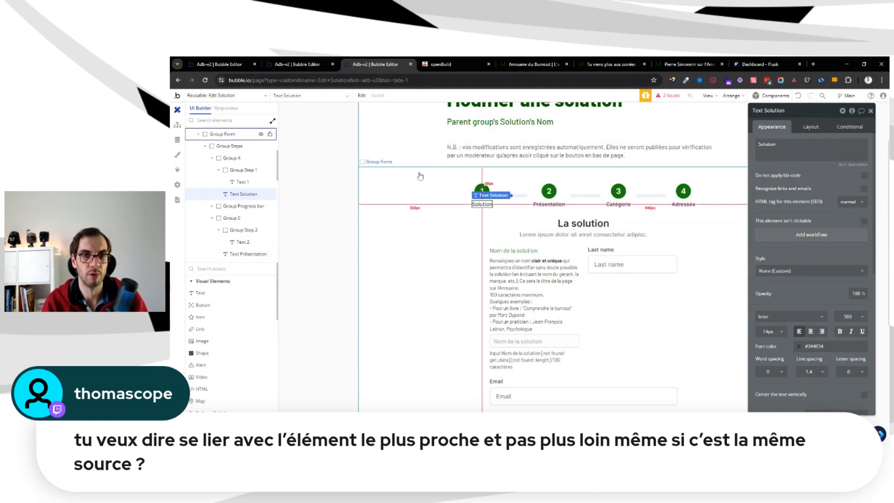
left_click(528, 210)
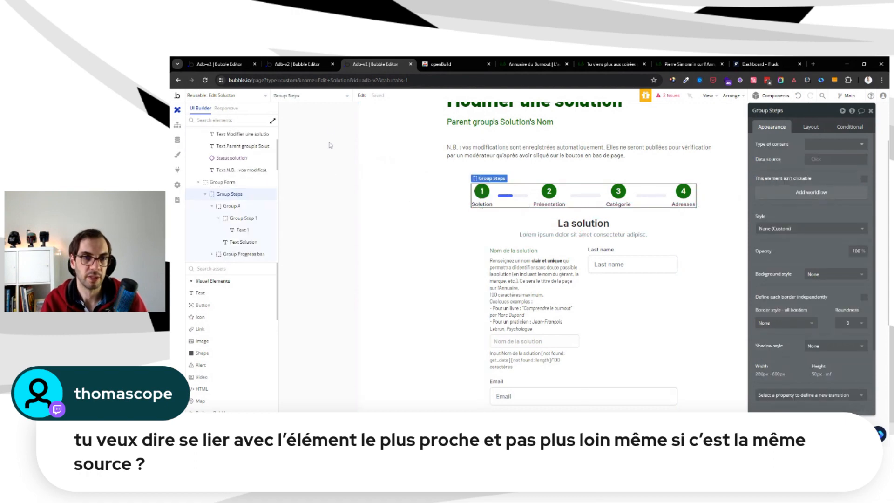
Compare the "La solution" section header on the editer-solution page with the step 1 heading and its placeholder subtitle in Edit Solution
key("ctrl+shift+Tab")
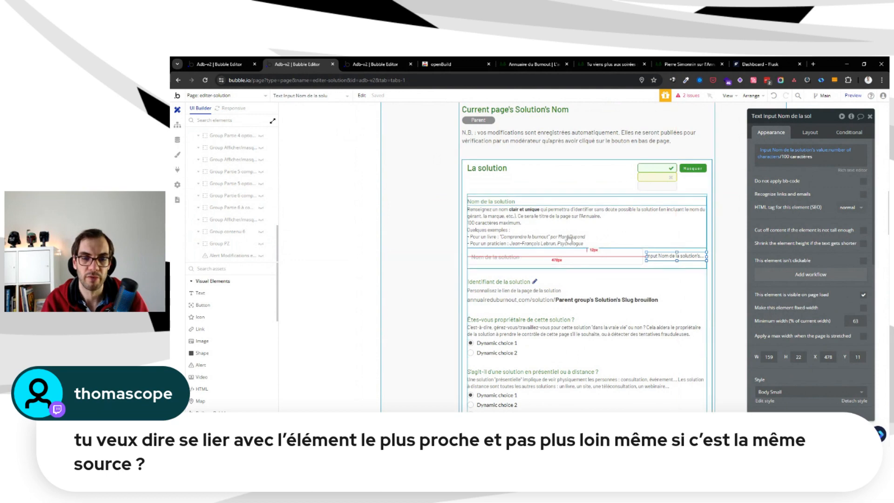
scroll(573, 241, "down", 5)
scroll(573, 241, "up", 5)
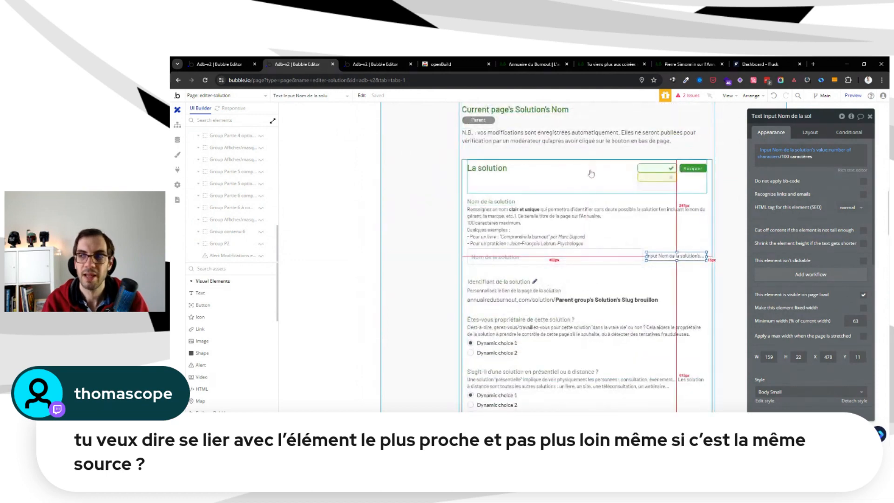
key("ctrl+Tab")
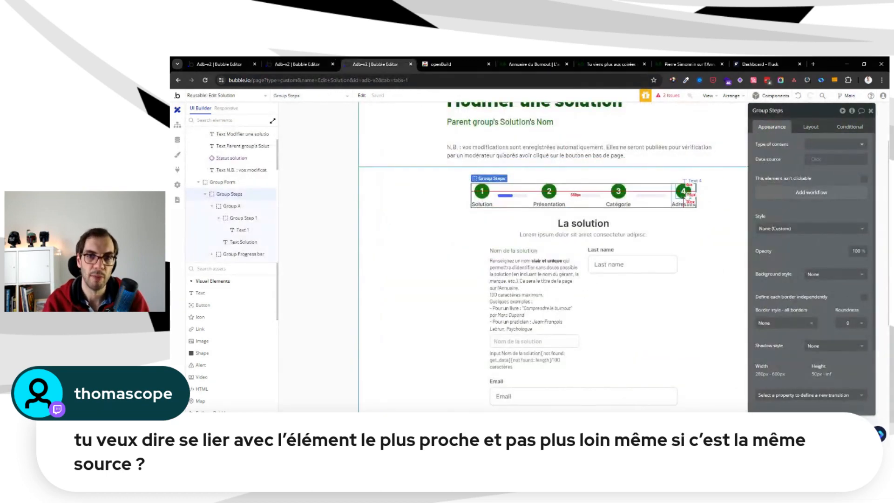
left_click(612, 235)
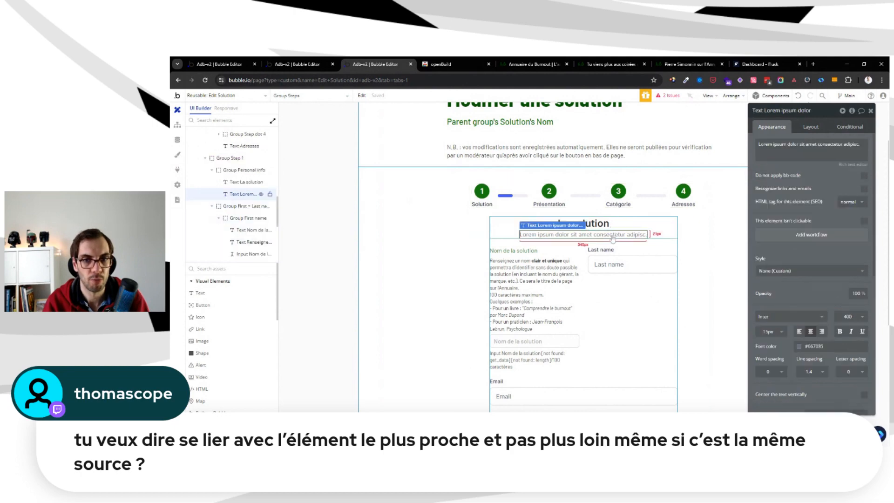
left_click(298, 64)
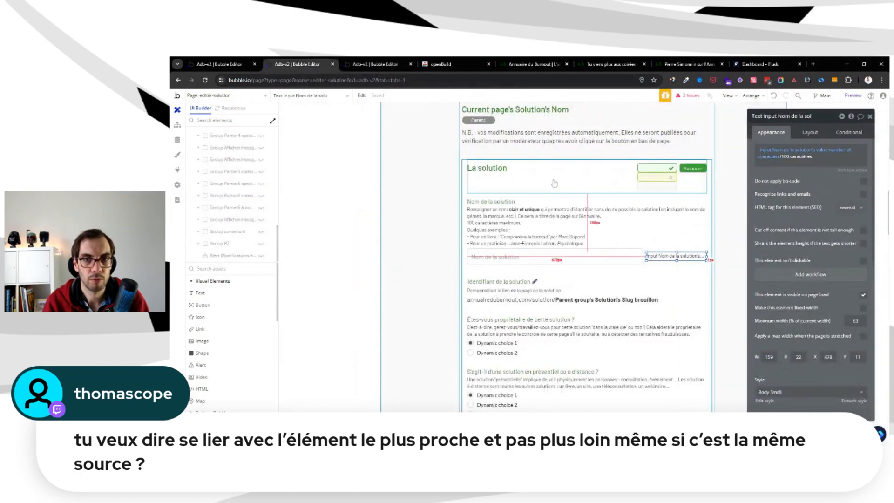
left_click(375, 65)
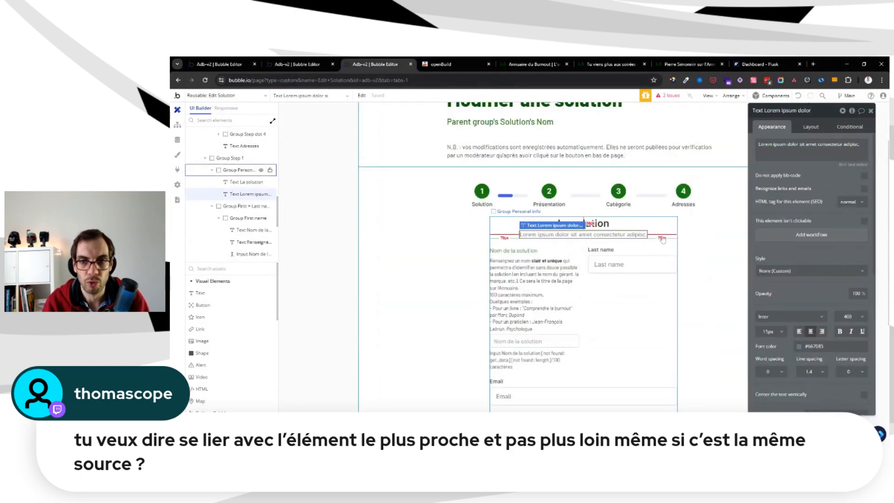
Move Group First name out of the first and last name row so it sits directly in Group Step 1, above that row
left_click(677, 237)
left_click(563, 243)
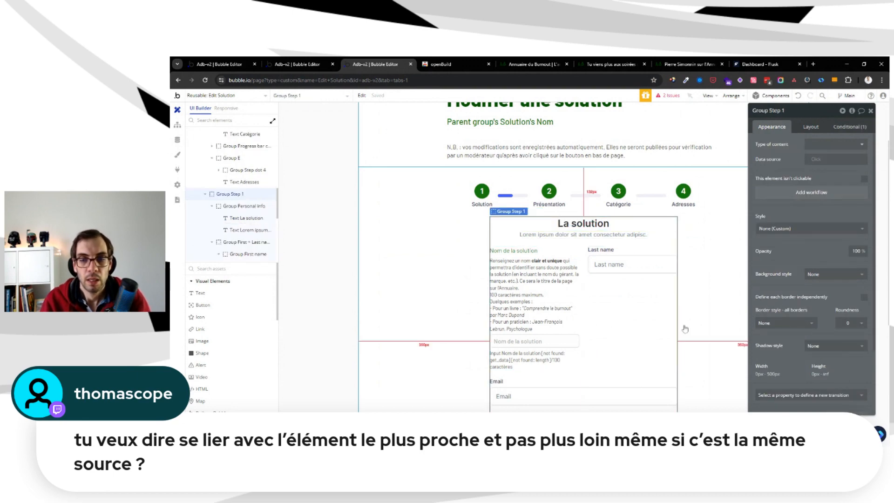
left_click(249, 254)
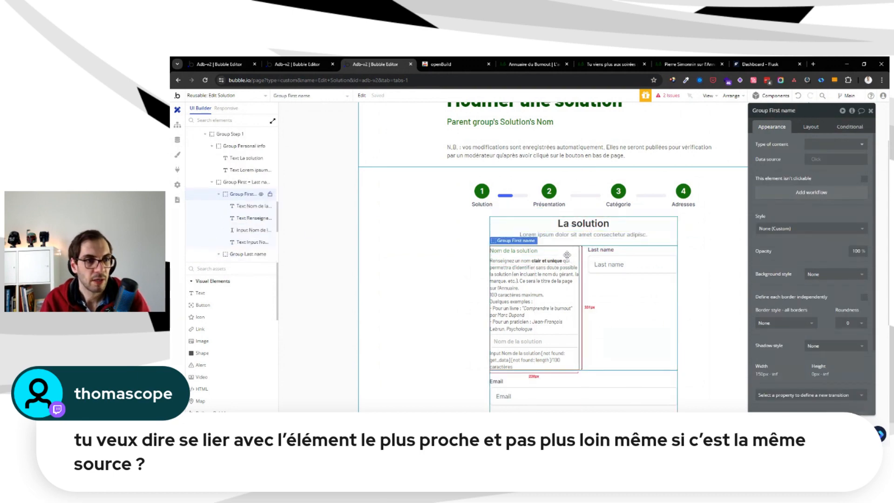
left_click_drag(247, 194, 252, 181)
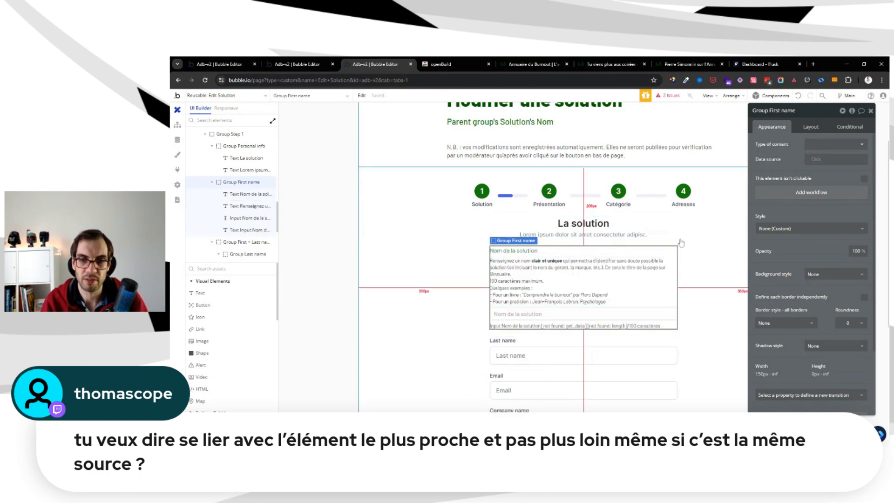
Set the solution name input's placeholder to "Ex : " followed by the practitioner example copied from the help text above it
left_click(533, 277)
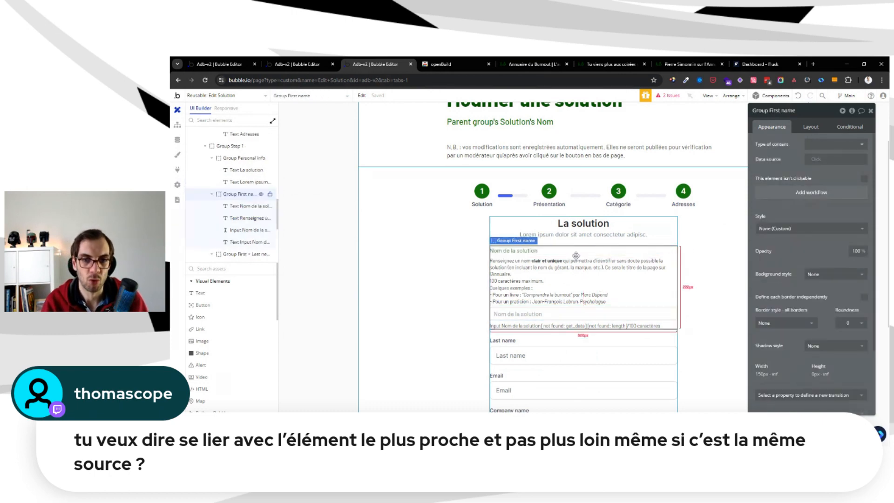
left_click(633, 306)
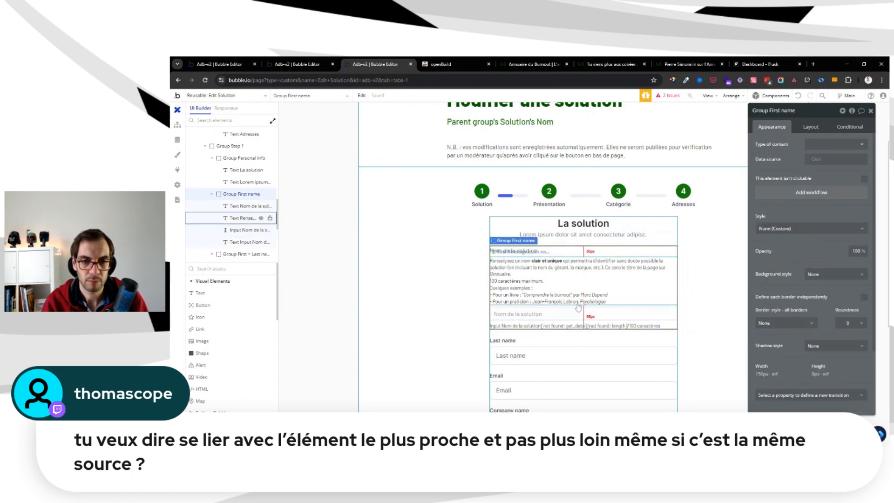
left_click(576, 276)
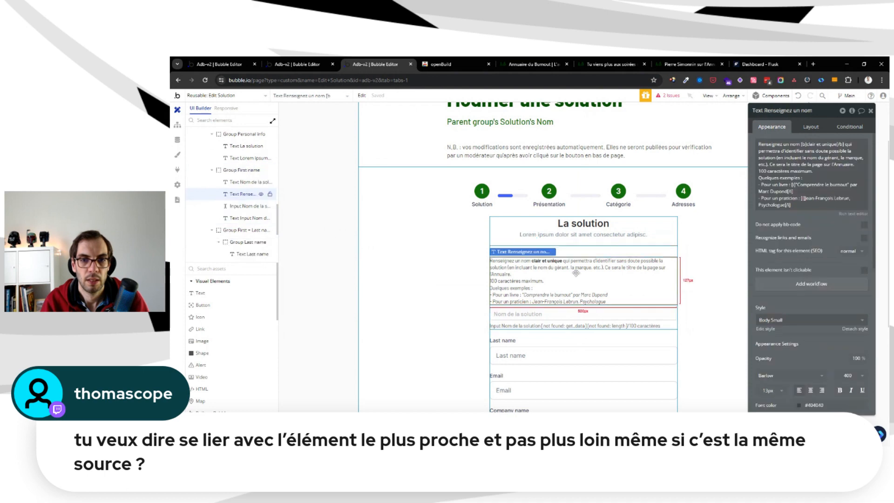
left_click(806, 185)
key("ctrl+a")
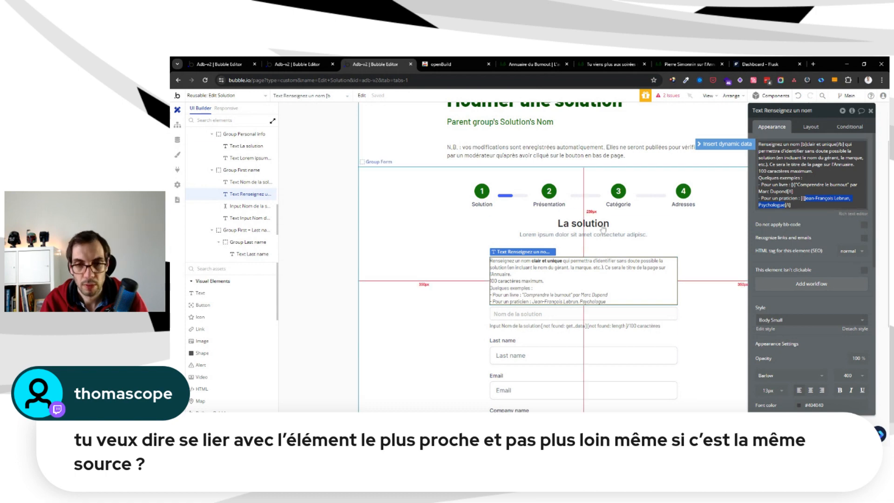
left_click(546, 314)
left_click(821, 145)
key("ctrl+a")
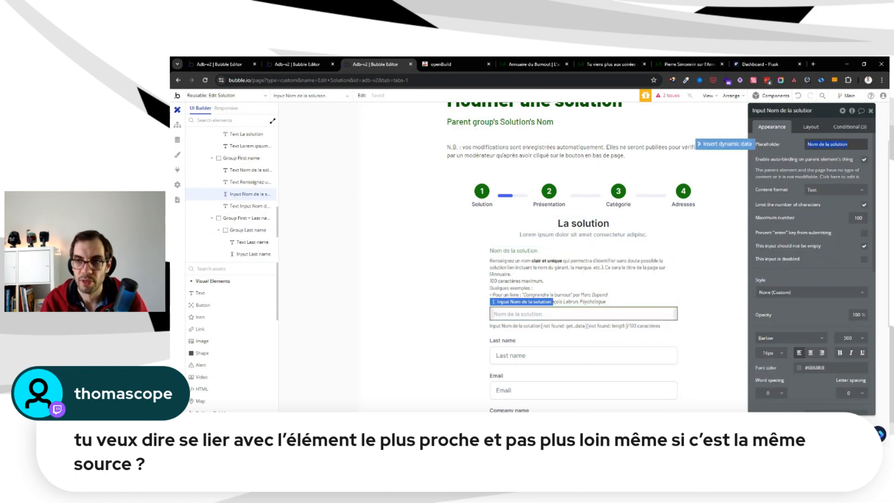
type("Ex :")
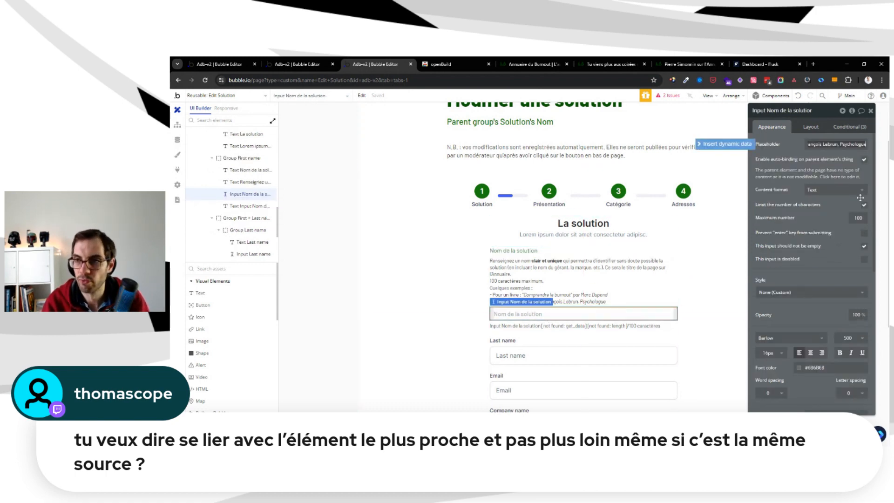
Remove the "100 caractères maximum." line and all the examples from the help text above the solution name input
left_click(562, 292)
left_click(806, 205)
key("ctrl+a")
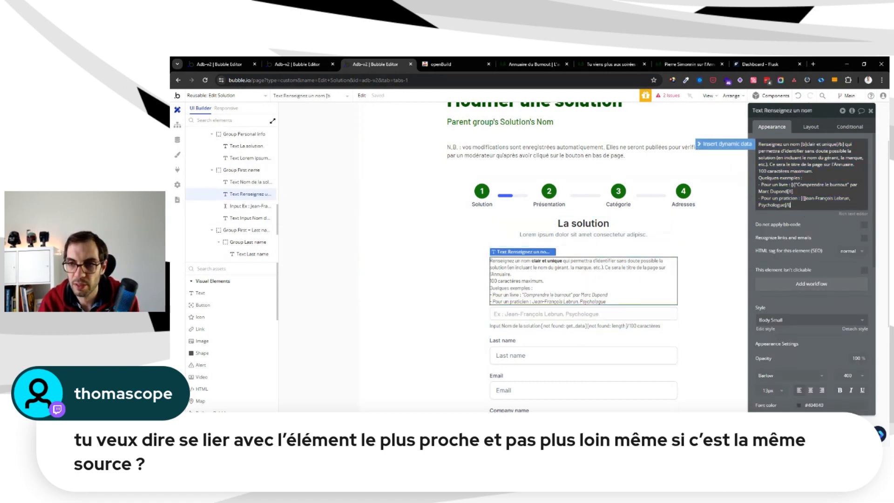
left_click_drag(807, 206, 744, 185)
key("BackSpace")
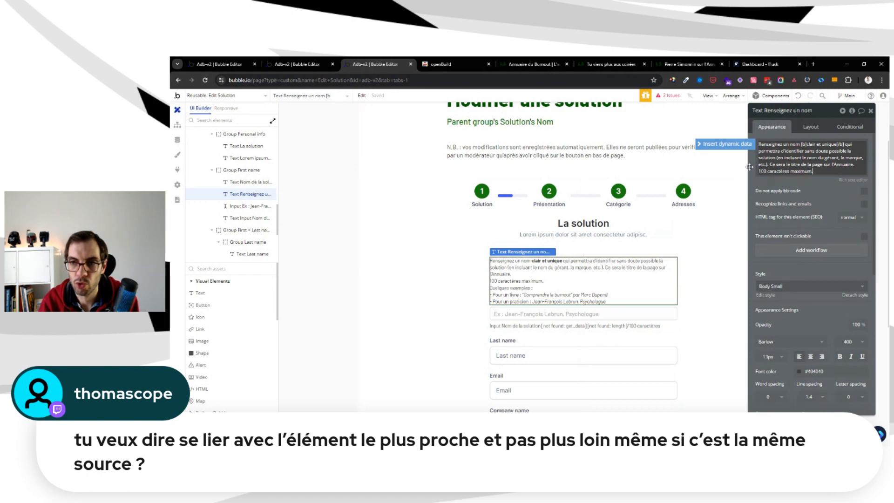
left_click(830, 176)
key("ctrl+a")
key("BackSpace")
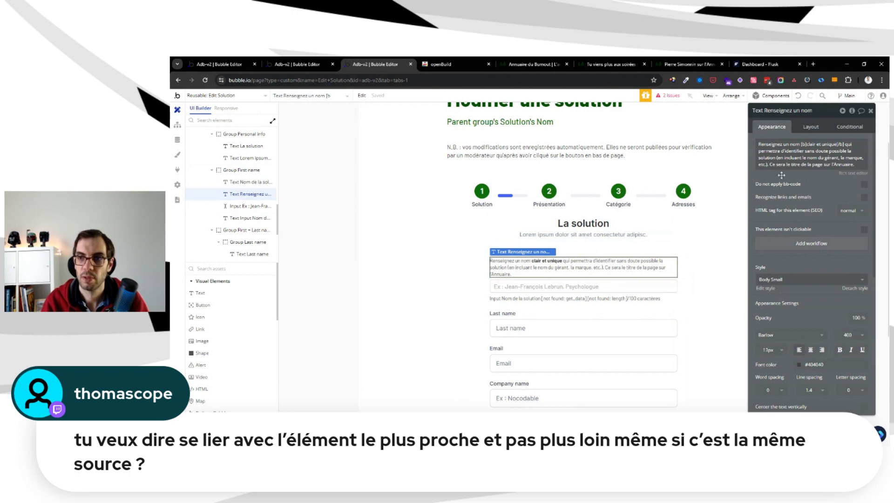
Search the plugin library for "instant" and install the free Instant text plugin
left_click(578, 304)
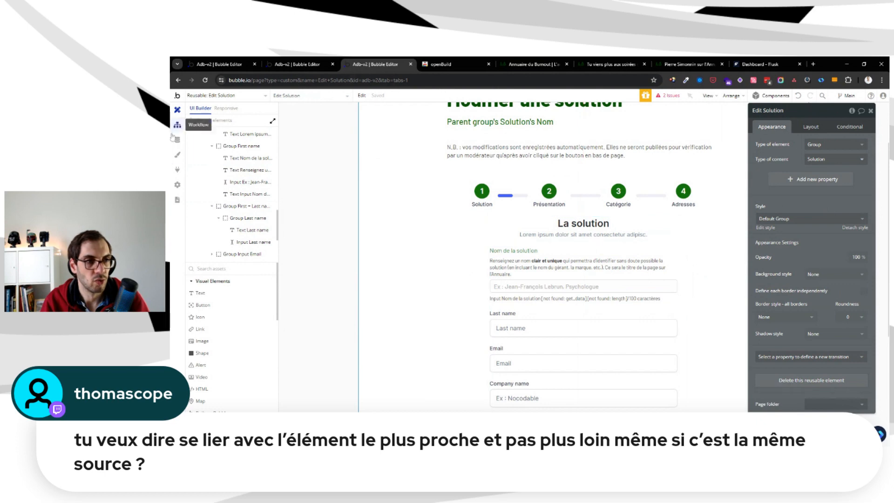
left_click(177, 170)
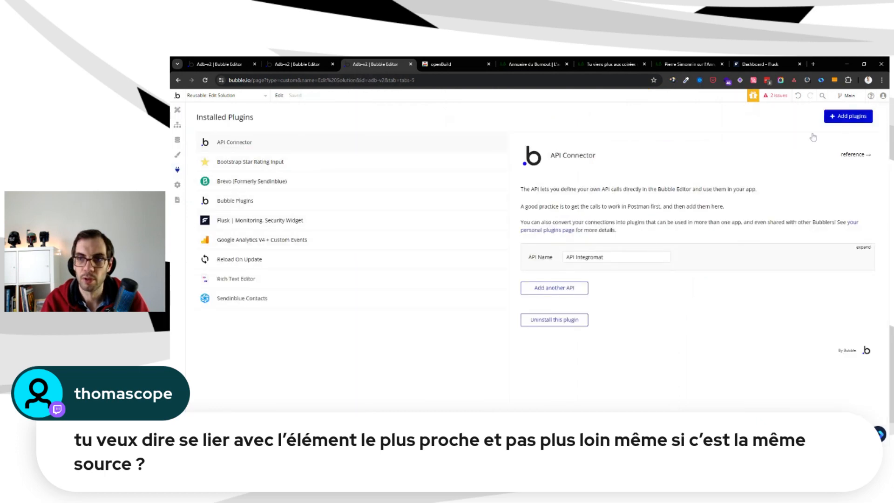
left_click(849, 116)
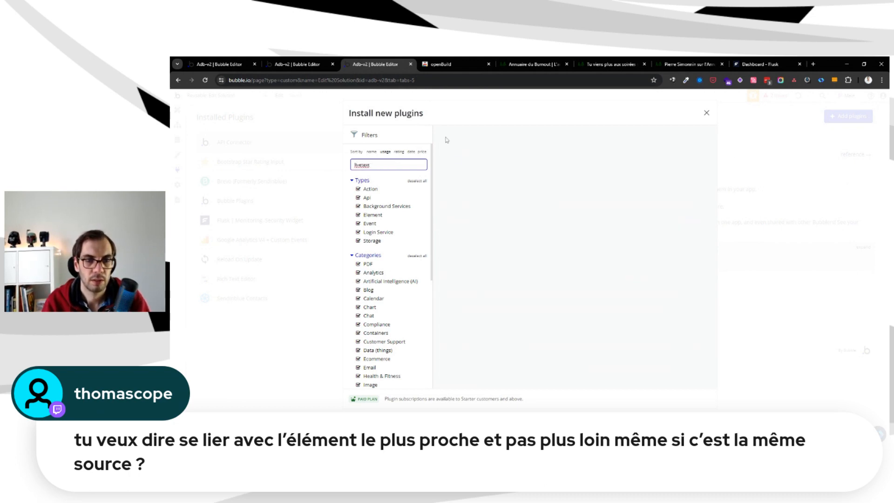
type("l")
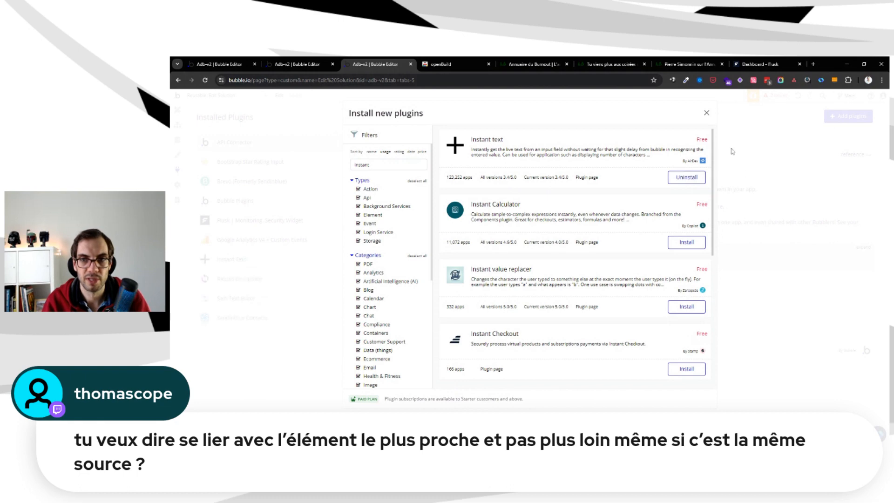
left_click(711, 114)
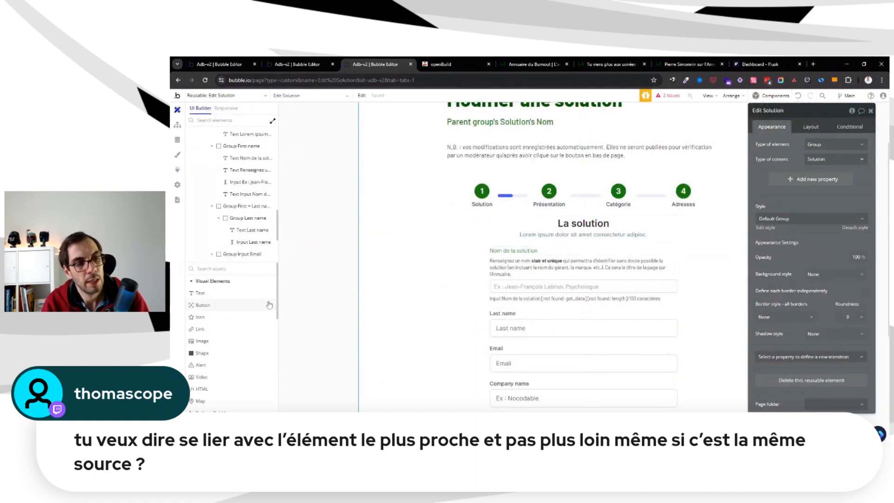
Place a livetext element in Group First name, between the solution name input and its character counter text
scroll(247, 316, "down", 5)
scroll(242, 315, "up", 5)
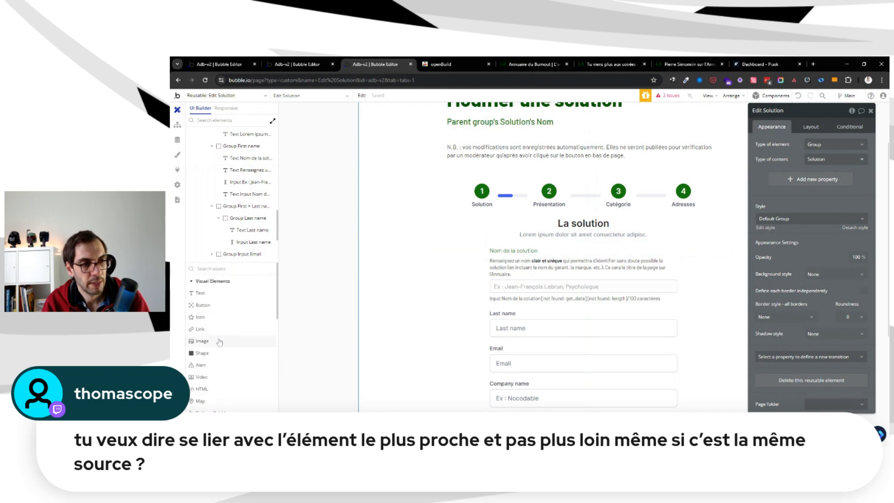
scroll(225, 310, "down", 3)
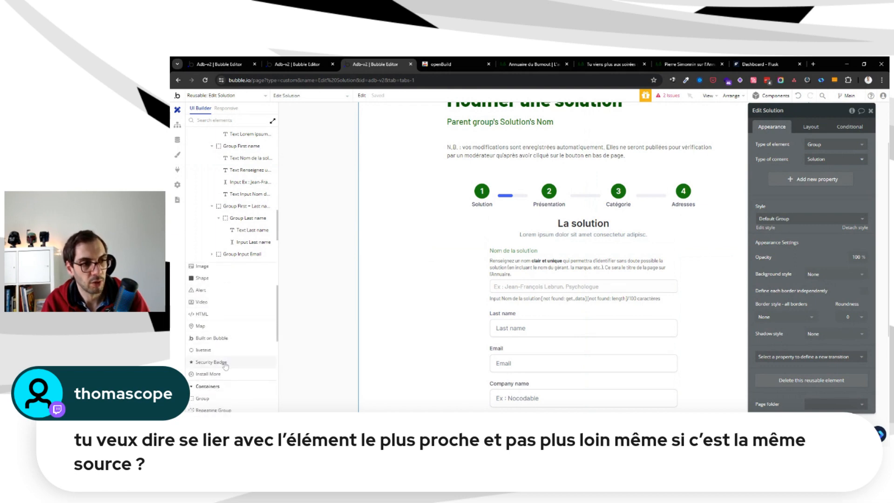
left_click(211, 351)
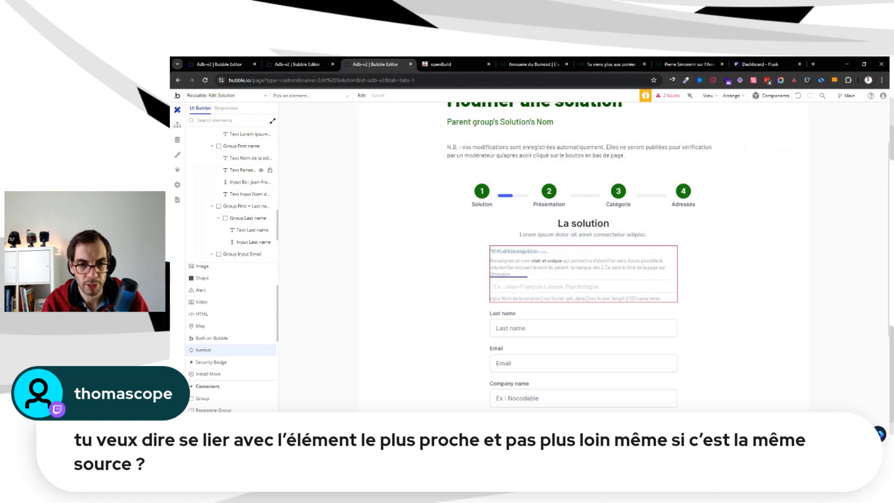
left_click(494, 294)
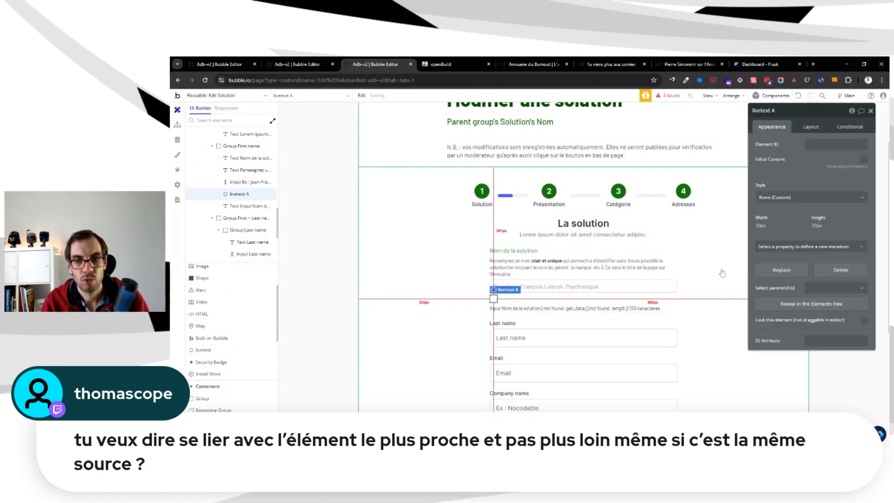
Set the solution name input's ID attribute to "solution-name" and use the same value as the livetext element's Element ID
left_click(810, 144)
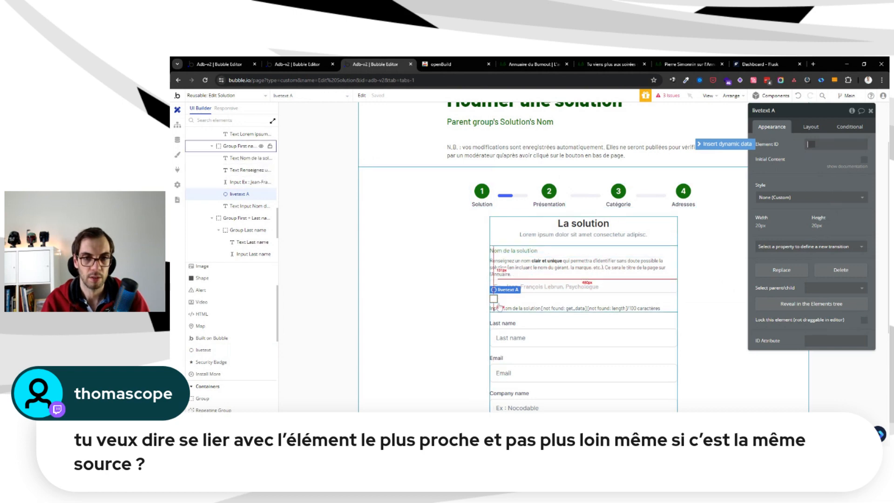
scroll(678, 246, "down", 5)
scroll(512, 261, "up", 4)
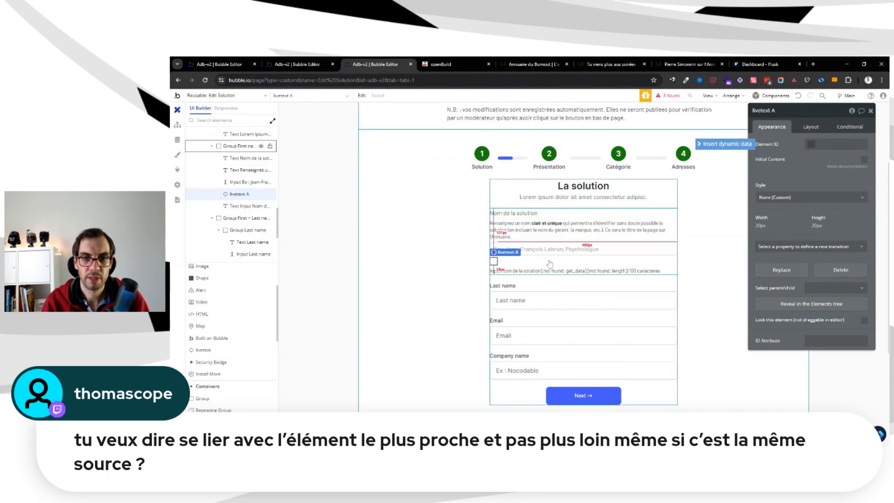
left_click(582, 249)
scroll(817, 228, "down", 1)
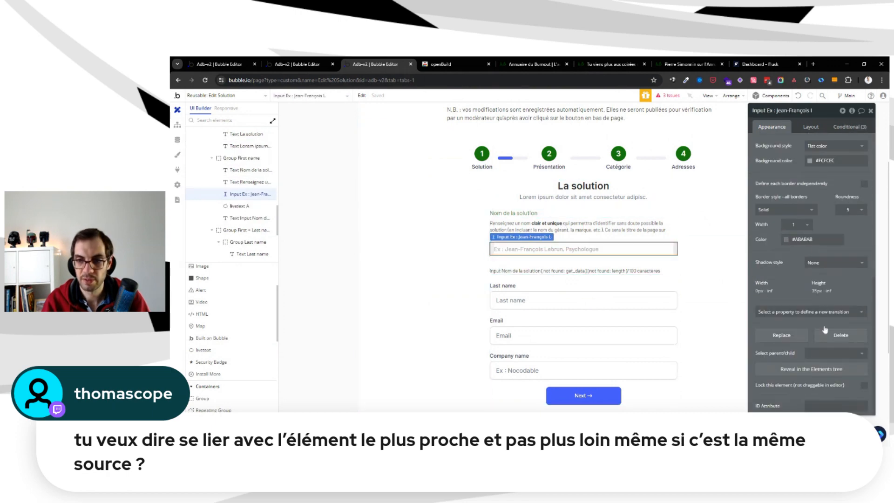
left_click(826, 407)
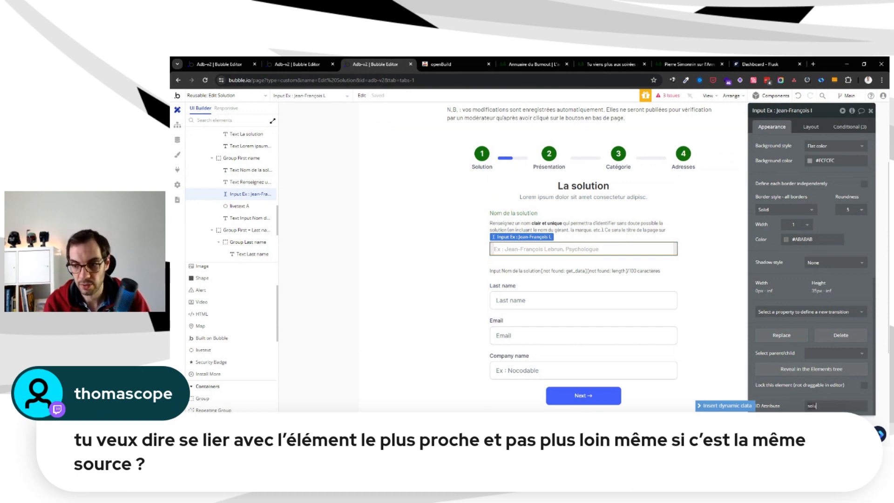
type("tion-name")
key("ctrl+a")
key("ctrl+c")
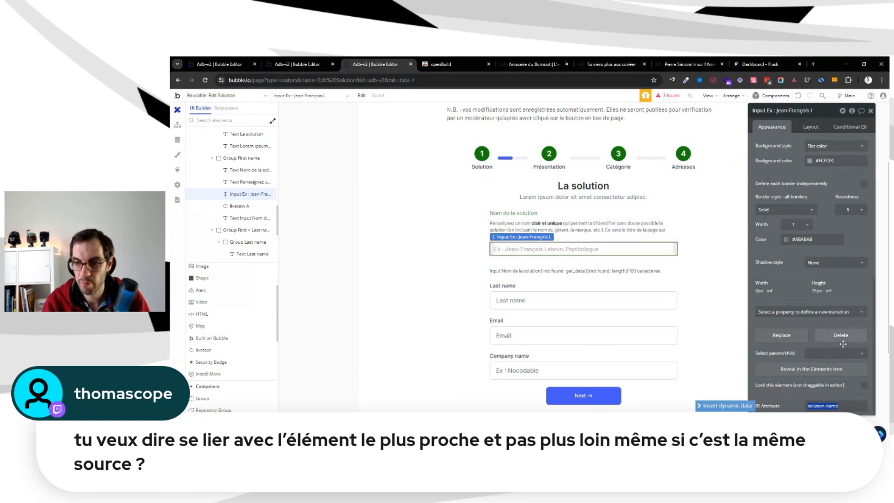
left_click(828, 392)
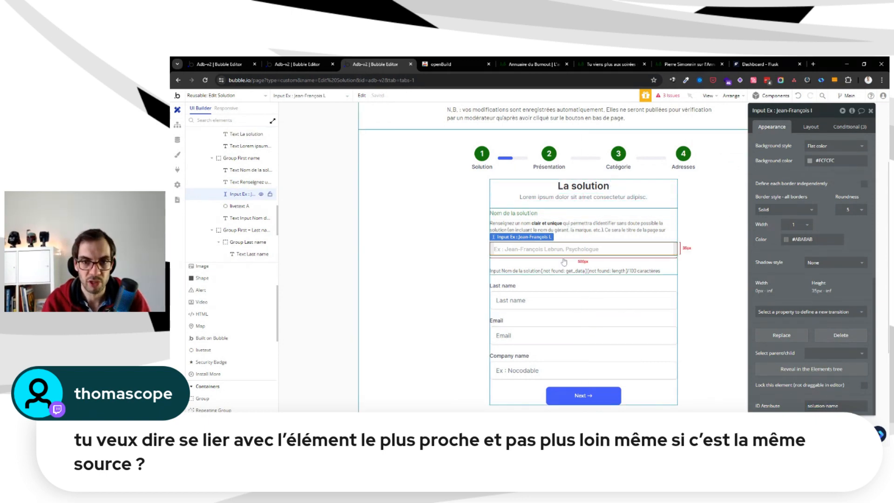
left_click(495, 260)
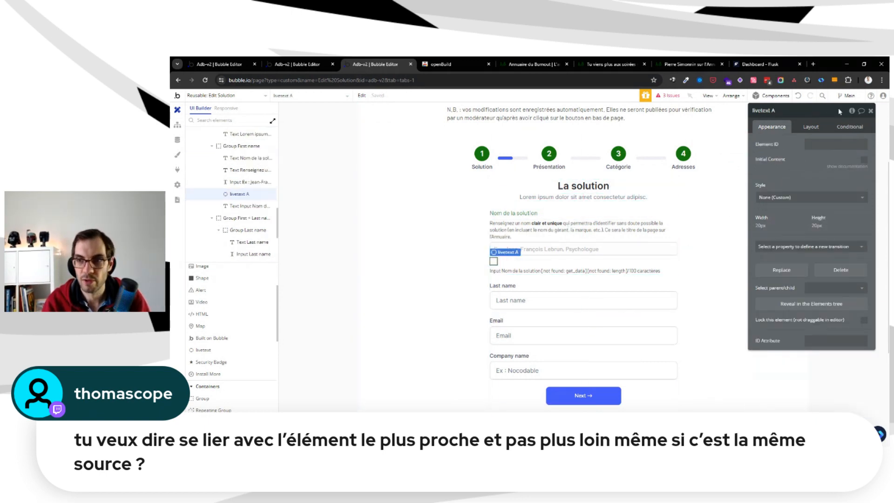
key("ctrl+v")
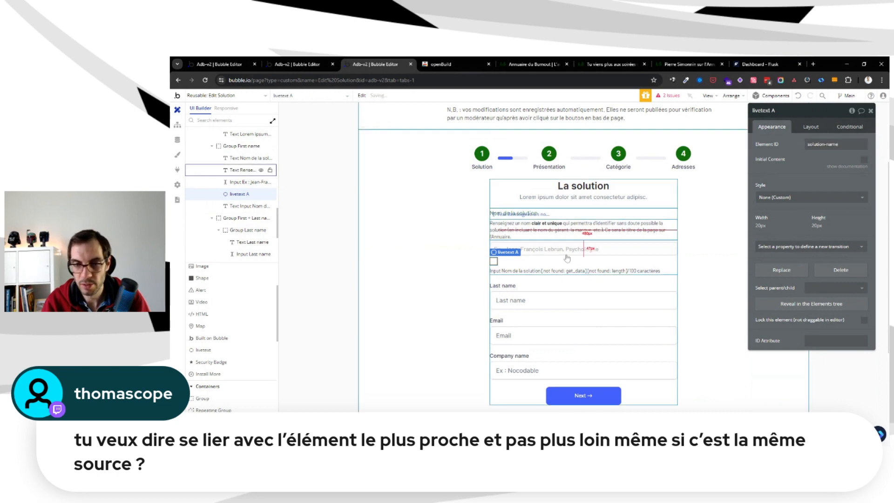
Replace the broken input expression before "/100 caractères" in the counter text with livetext A's value
left_click(535, 270)
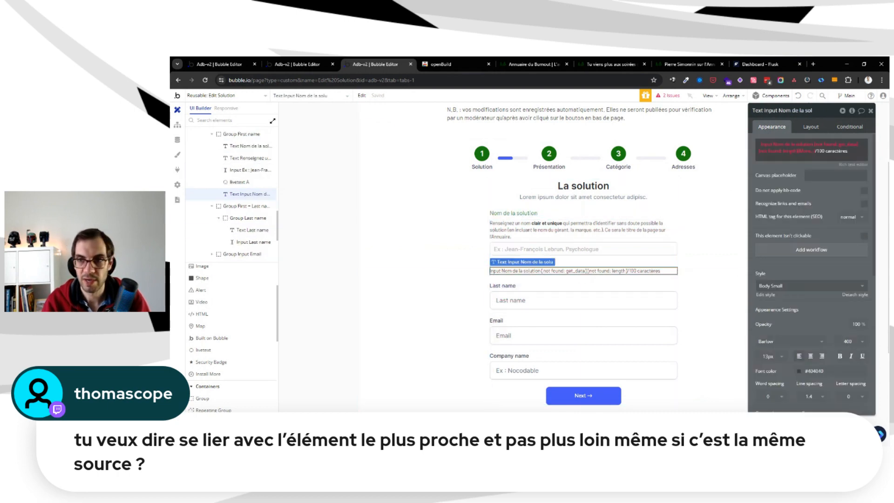
left_click(788, 148)
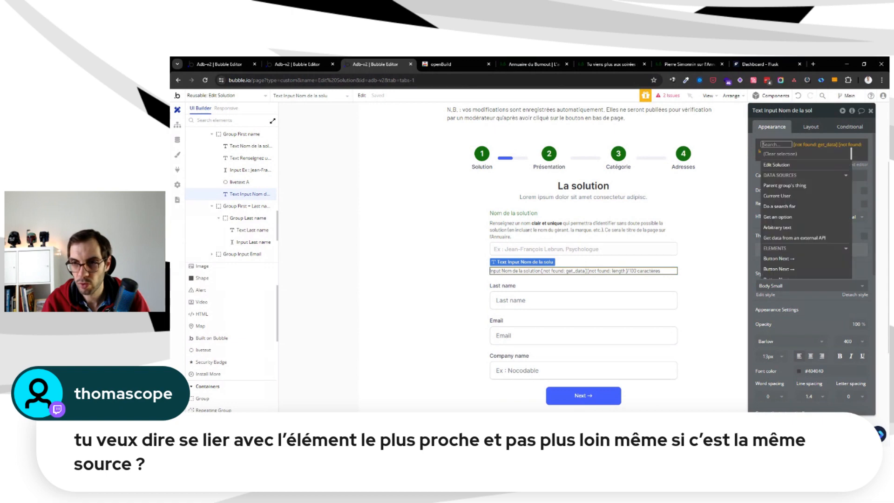
type("li")
left_click(782, 186)
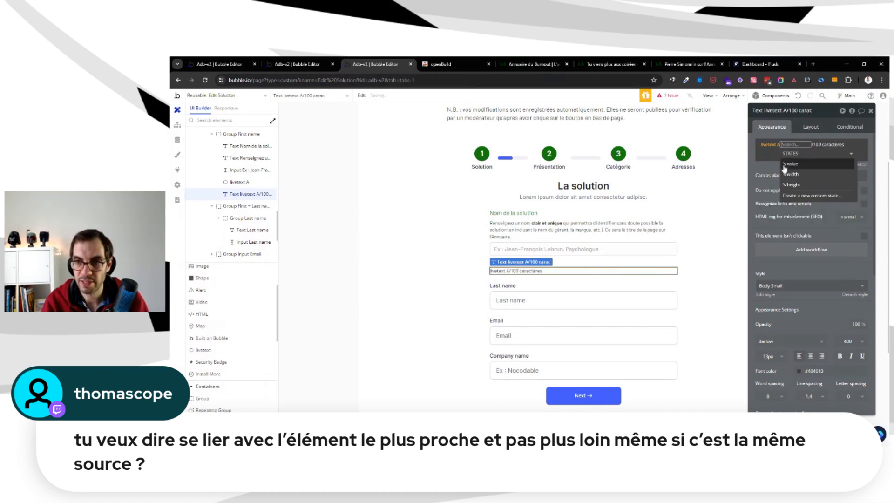
left_click(787, 165)
left_click(777, 135)
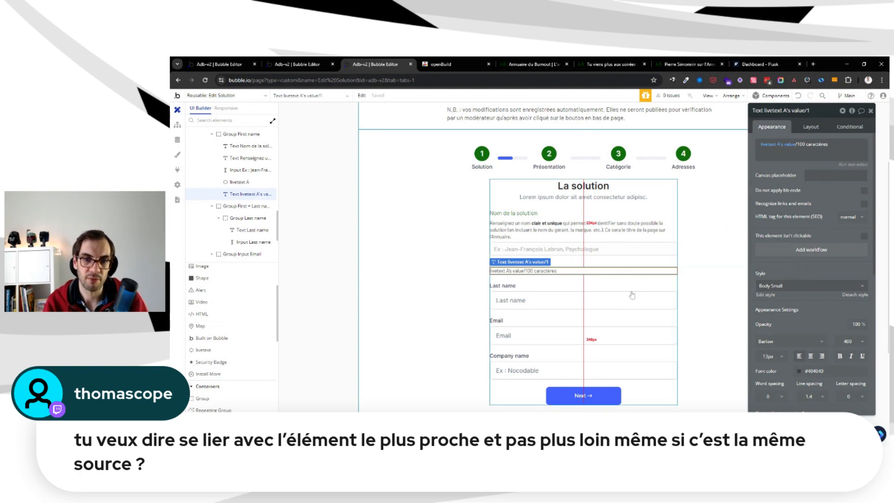
Extend the counter text's livetext A value expression with the number of characters operator, ahead of "/100 caractères"
left_click(579, 250)
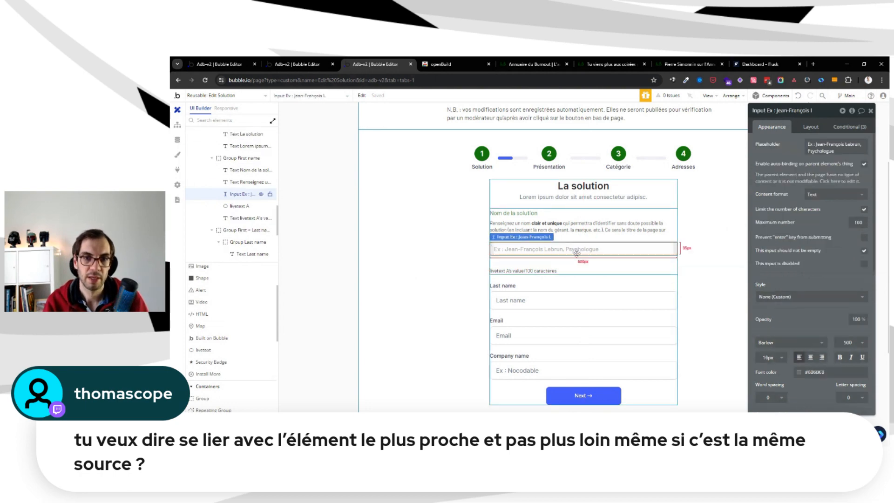
left_click(550, 271)
left_click(790, 147)
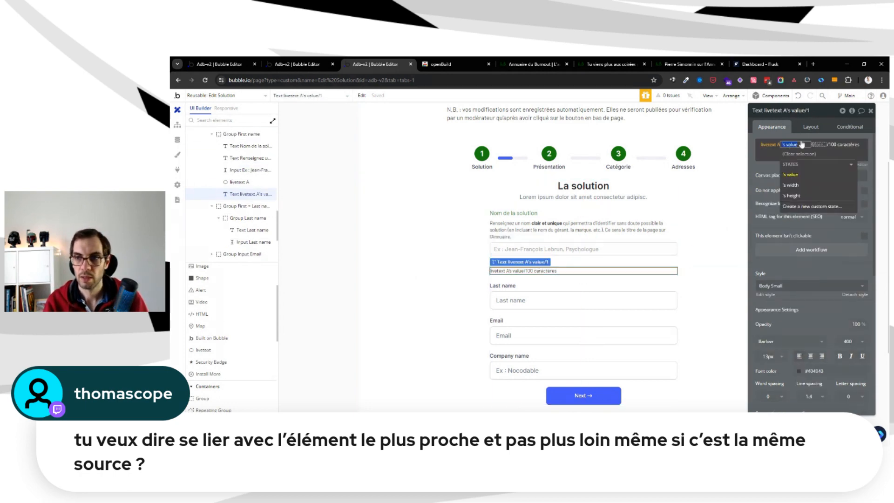
left_click(818, 145)
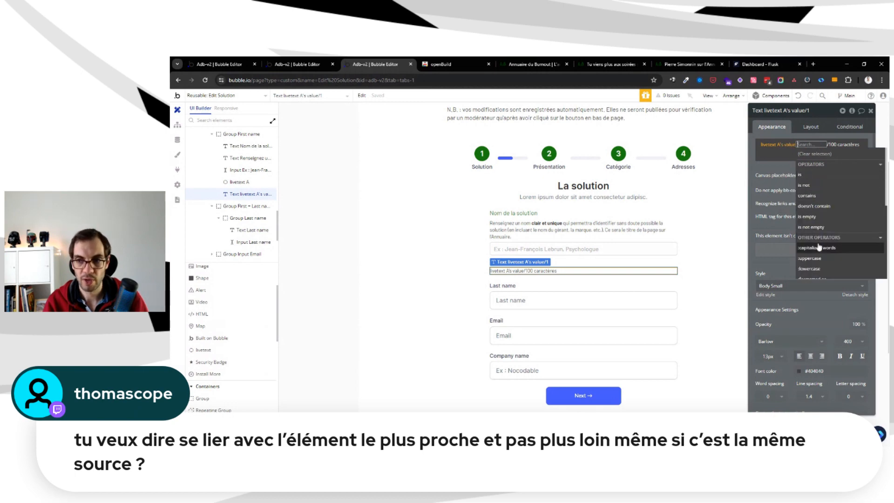
scroll(818, 205, "down", 5)
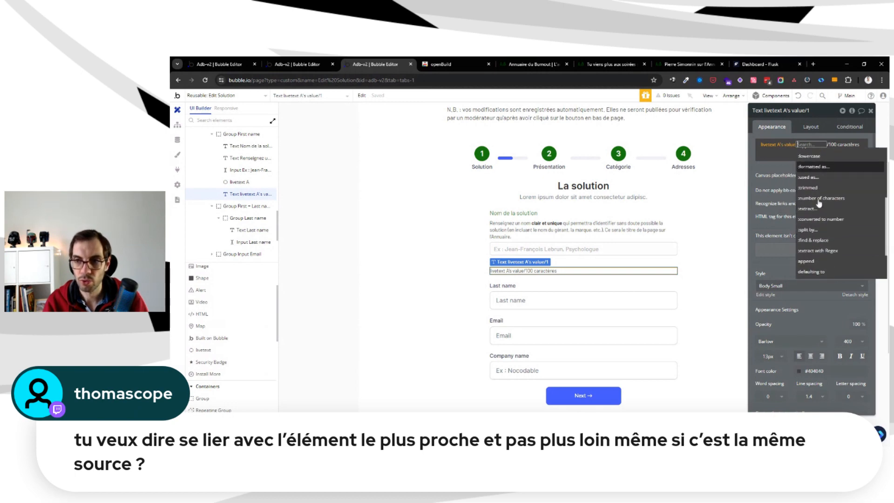
scroll(828, 176, "down", 3)
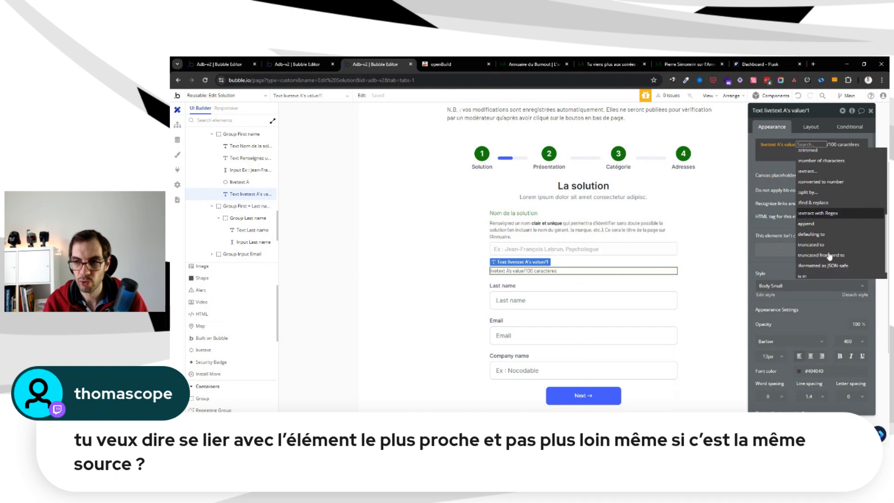
scroll(832, 191, "up", 8)
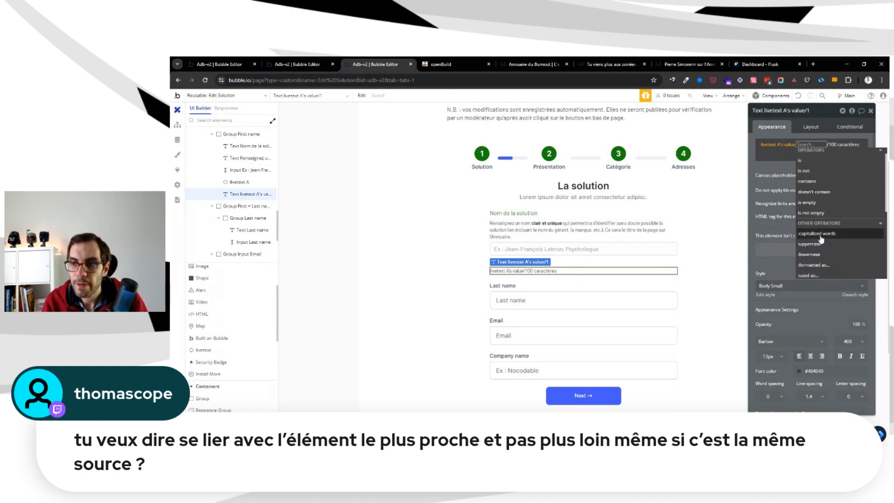
scroll(846, 187, "down", 3)
left_click(821, 221)
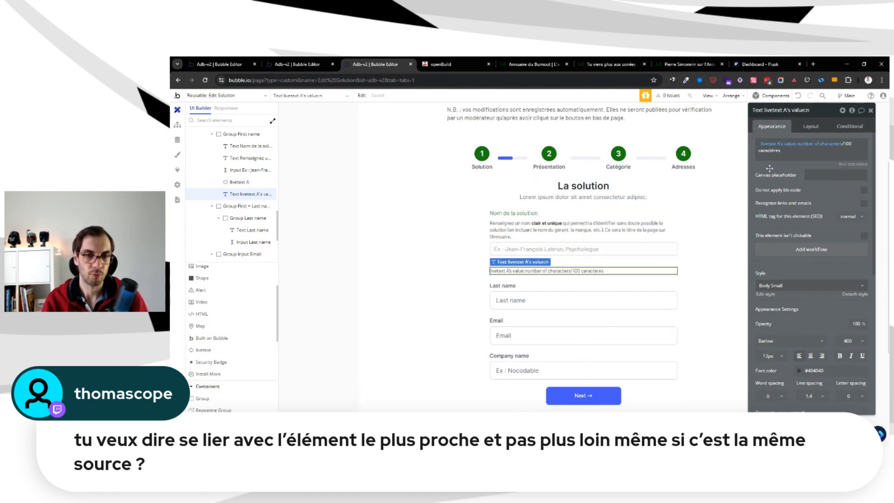
left_click(627, 264)
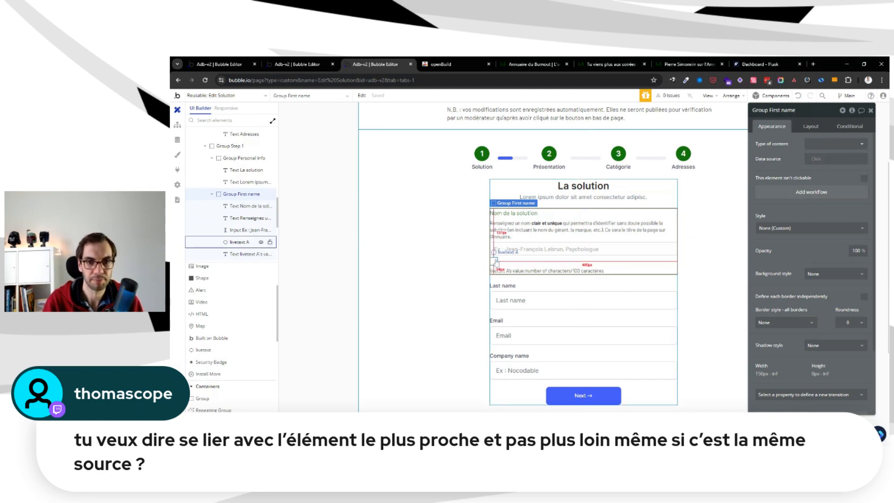
left_click(520, 249)
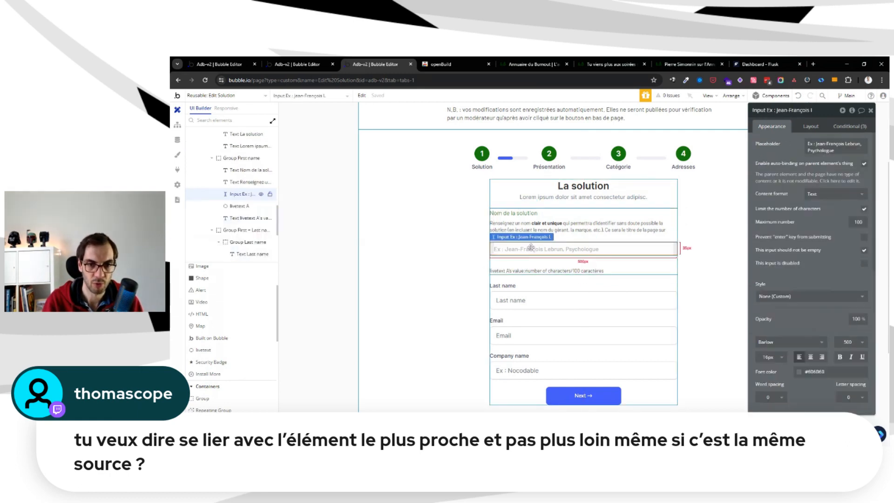
left_click(529, 261)
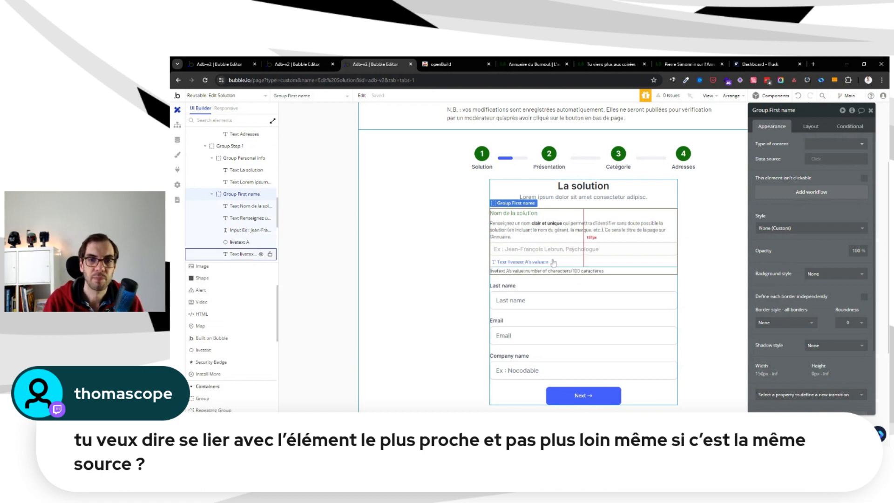
Set Group Step 1's maximum width to 800 px
left_click(586, 198)
left_click(587, 202)
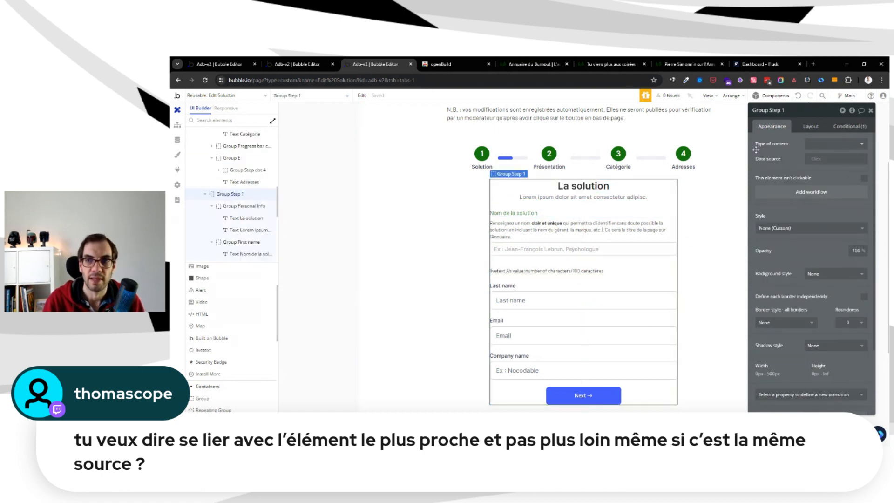
left_click(811, 127)
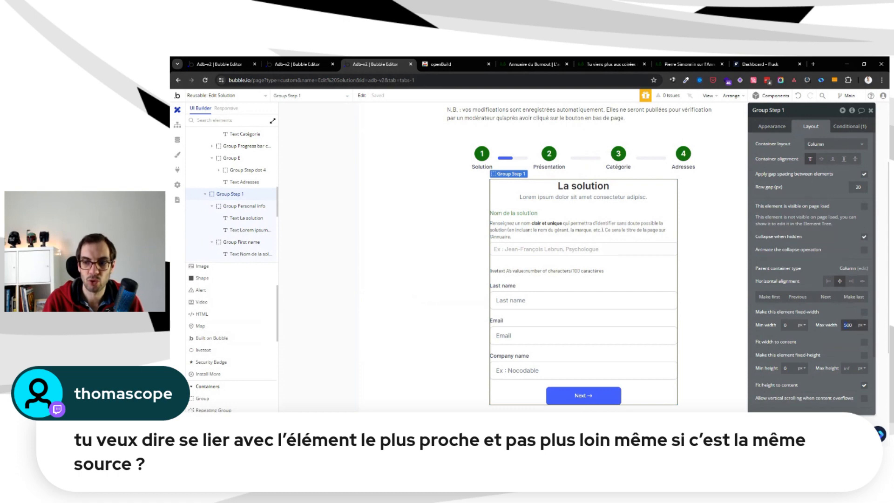
left_click_drag(847, 325, 821, 328)
type("8")
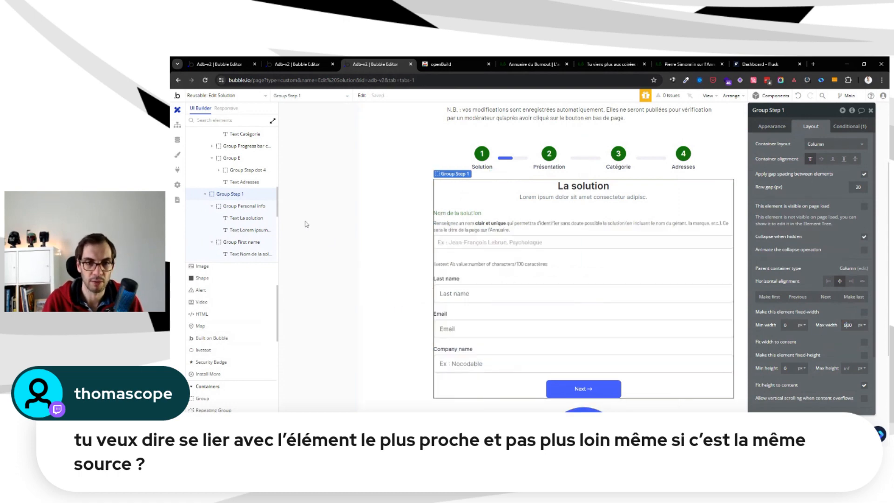
Make the "Nom de la solution" label fit its width to its content
left_click(311, 214)
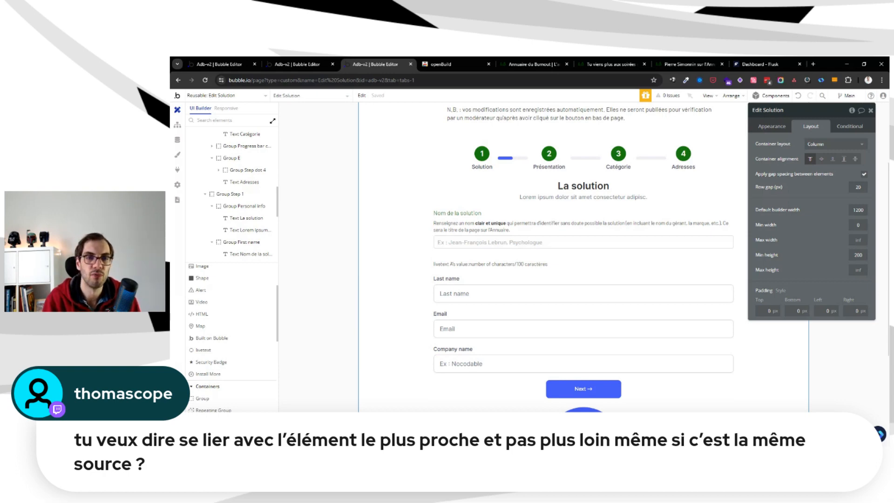
left_click(516, 215)
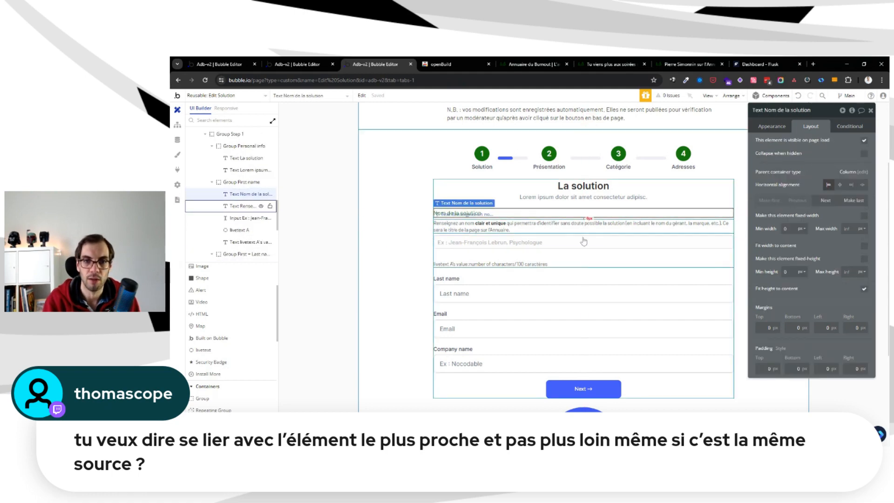
left_click(865, 245)
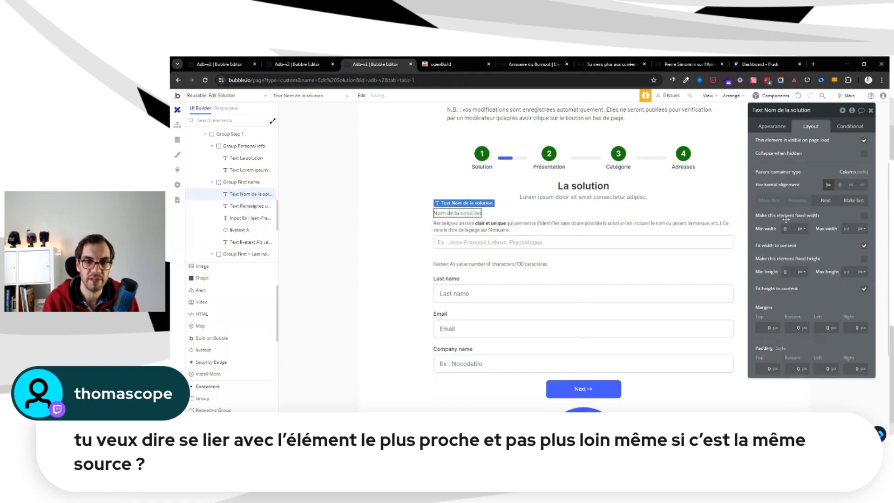
Move livetext A up two positions in Group First name, directly below the "Nom de la solution" label
left_click(592, 213)
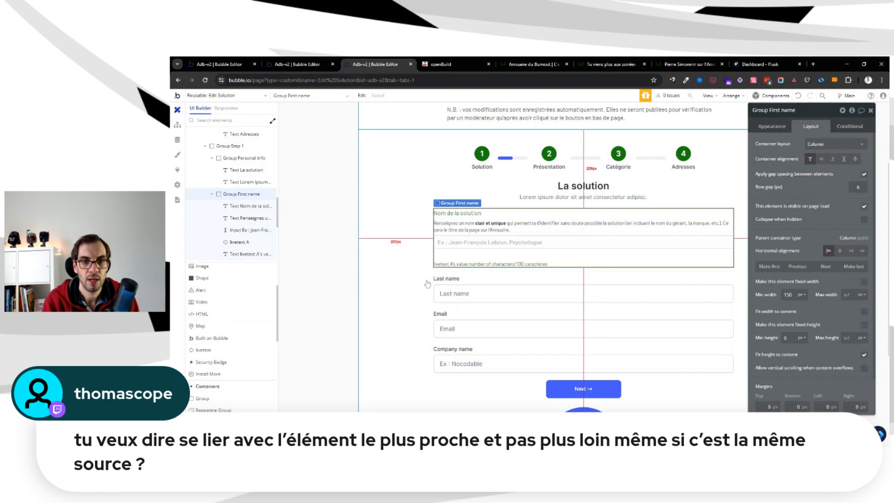
left_click(439, 250)
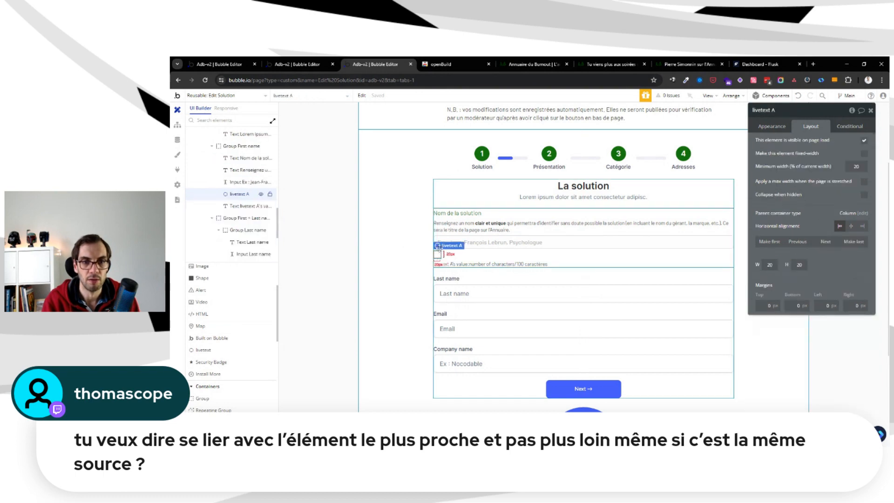
left_click(798, 242)
left_click(798, 241)
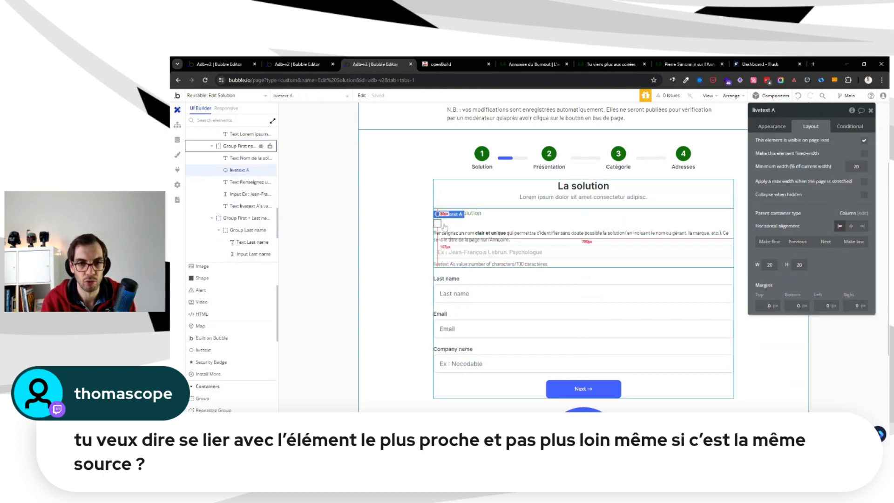
Group the "Nom de la solution" label and livetext A in a row container
left_click(465, 215)
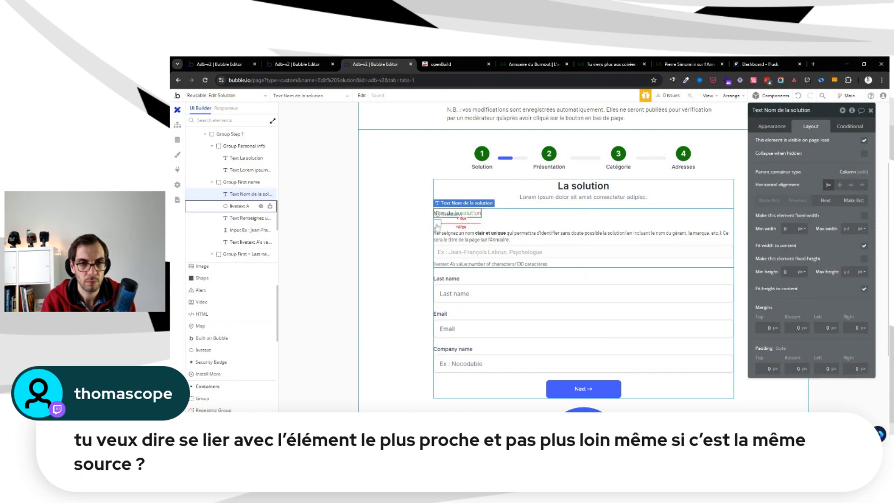
left_click(438, 224, "shift")
right_click(437, 224)
mouse_move(494, 262)
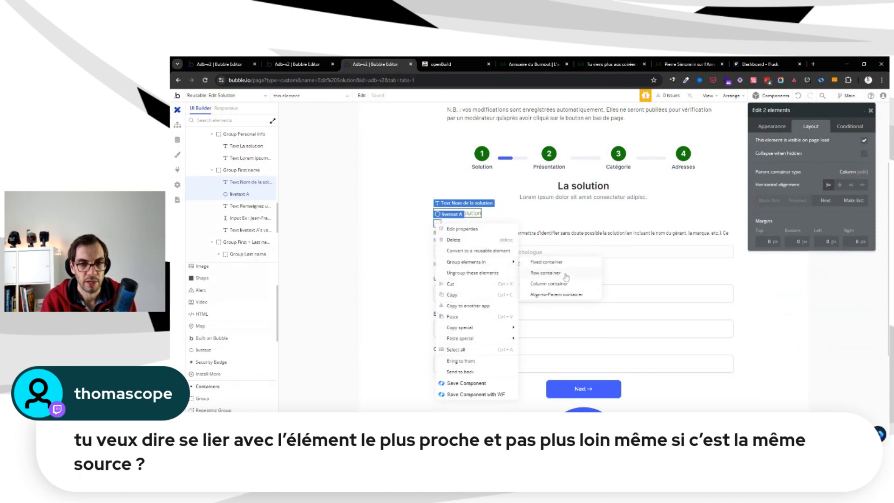
left_click(565, 275)
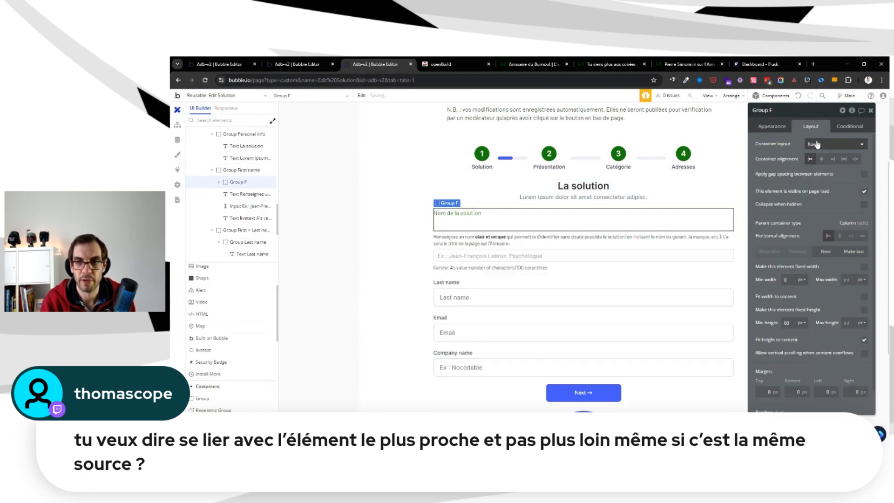
Set the new row group's container alignment to space between and its minimum height to 0
left_click(856, 159)
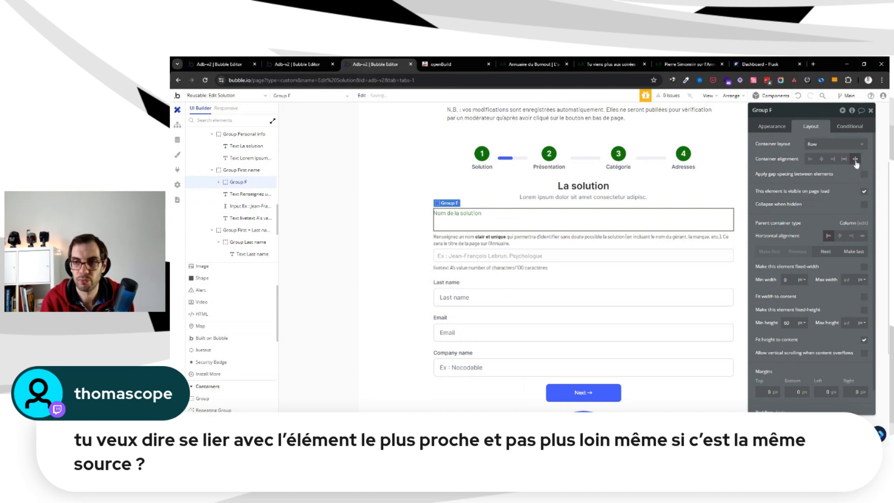
double_click(787, 323)
type("0")
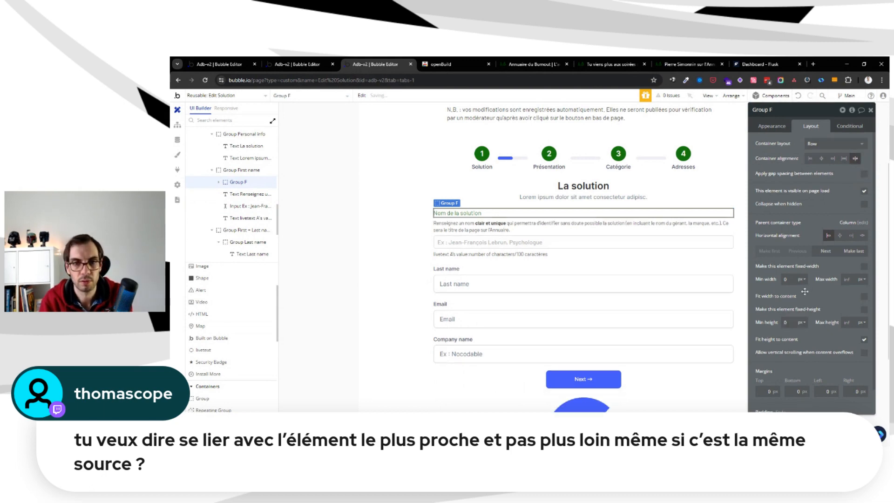
Check livetext A's element settings inside the new row group and compare the field with the original editer-solution page
left_click(728, 212)
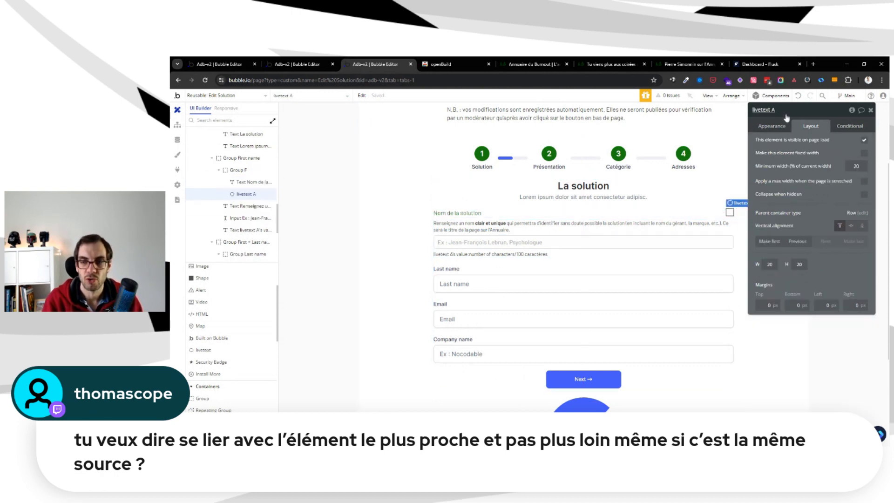
left_click(780, 128)
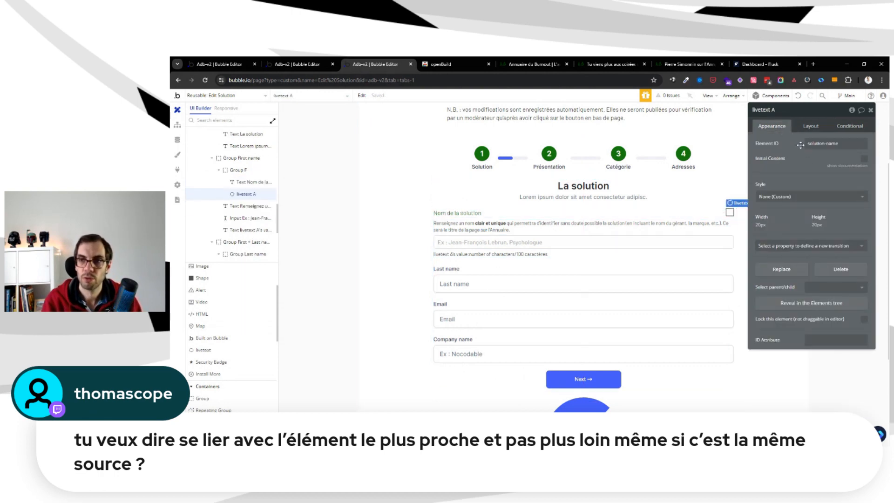
left_click(543, 211)
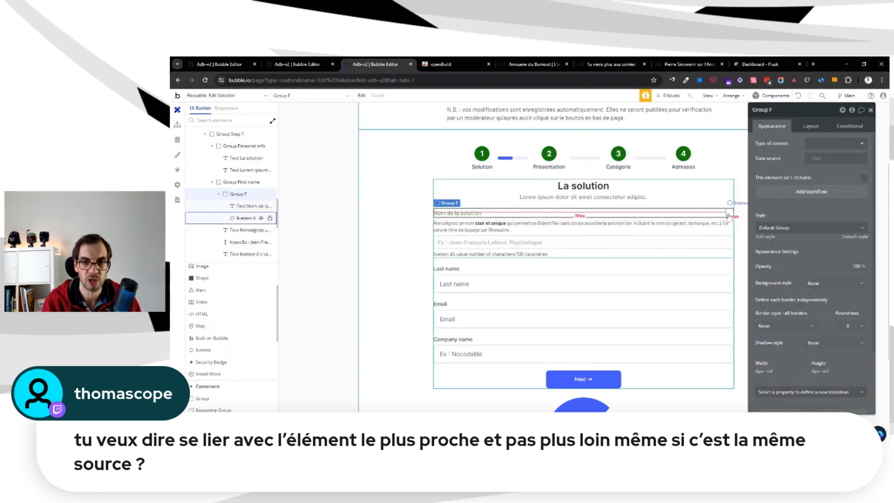
left_click(384, 205)
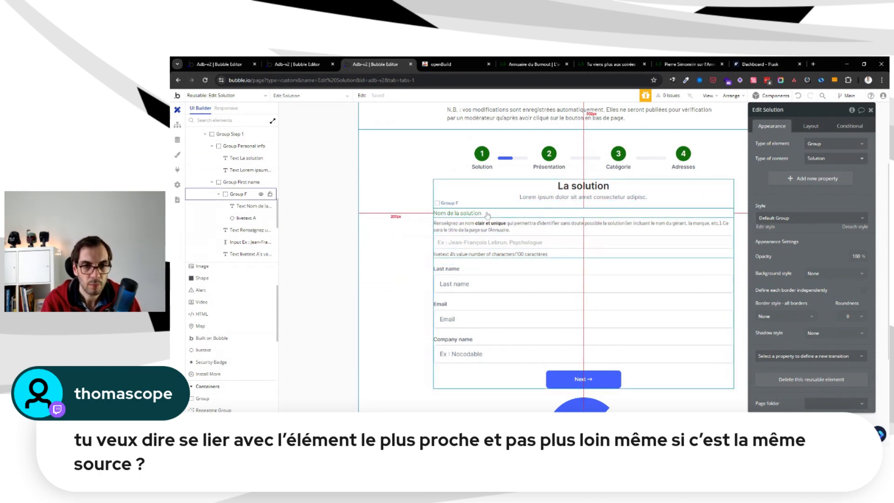
left_click(475, 221)
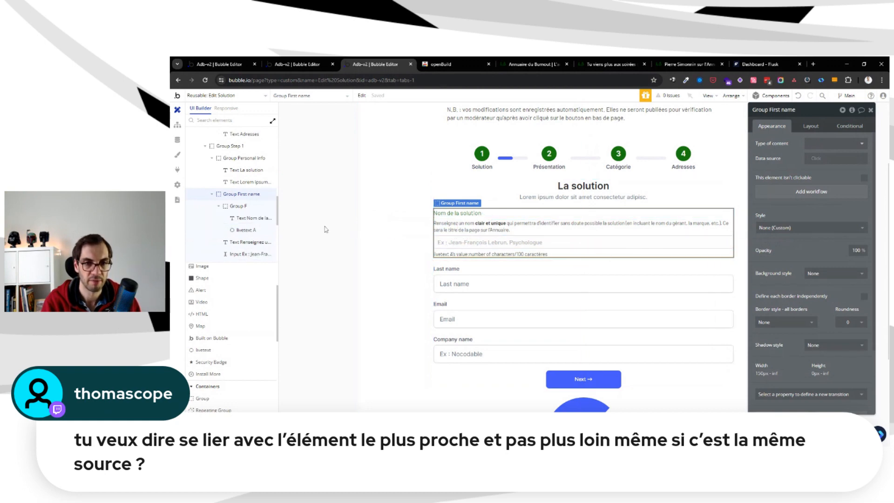
left_click(326, 64)
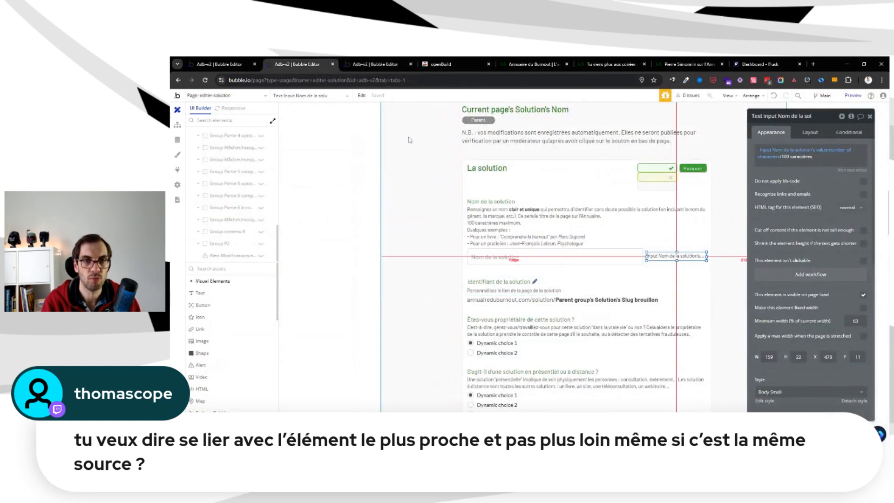
left_click(376, 64)
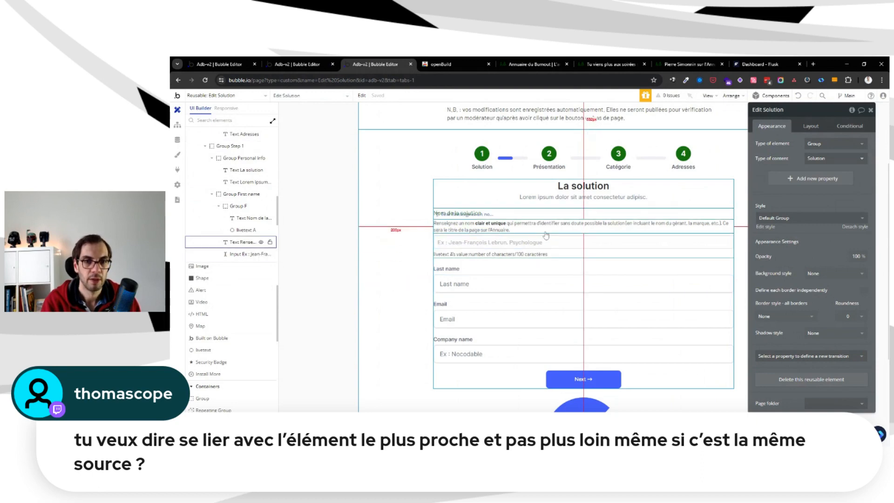
Add a condition to the character counter text below the name input, comparing livetext A's value:number of characters with 100
left_click(536, 254)
left_click(851, 125)
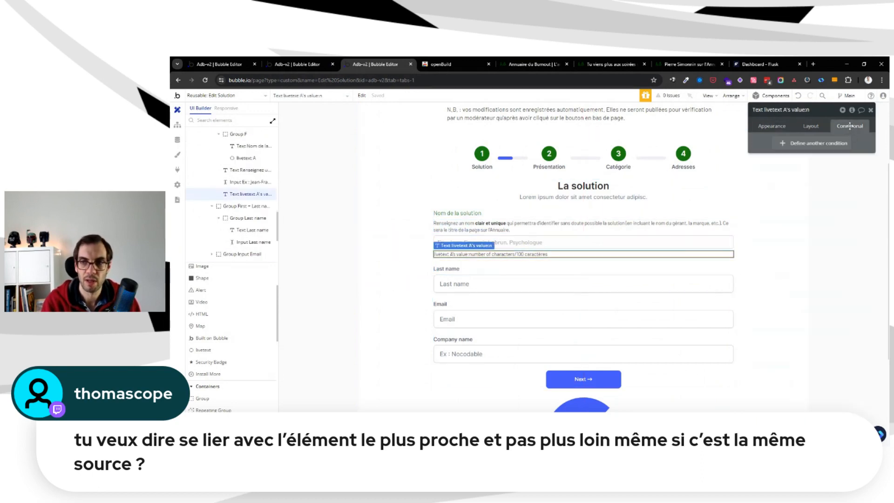
left_click(783, 143)
left_click(780, 146)
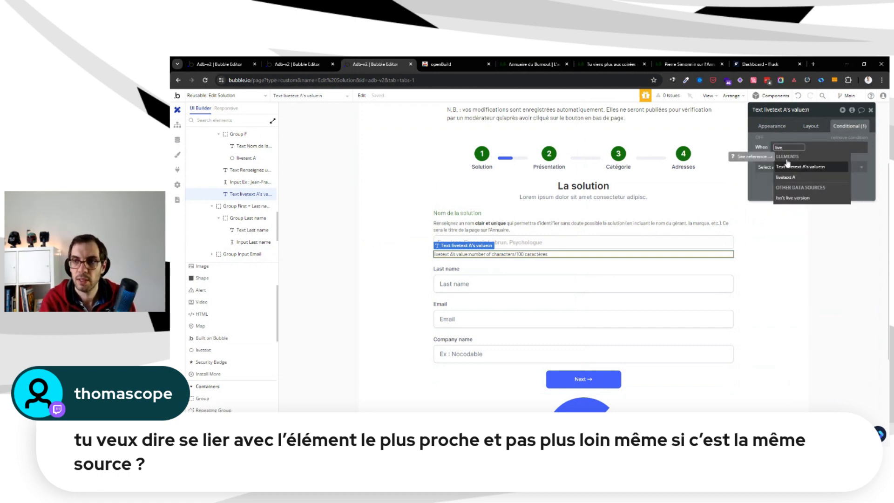
type("live")
left_click(799, 177)
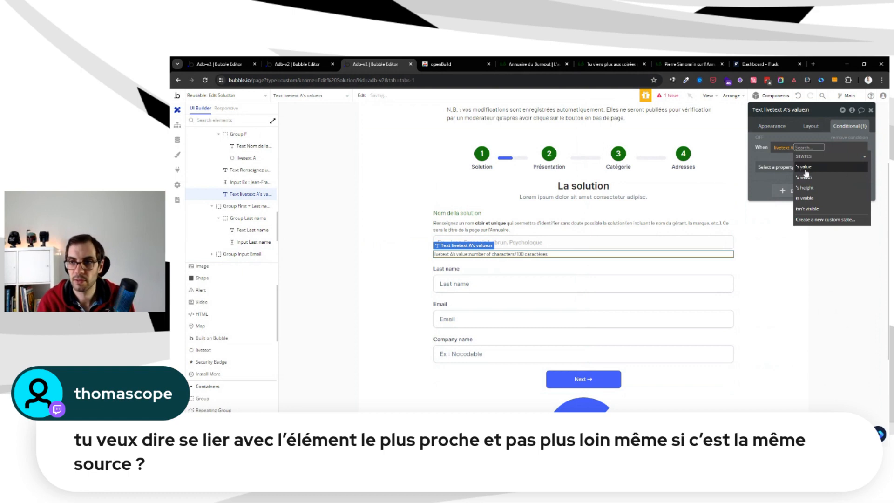
left_click(804, 173)
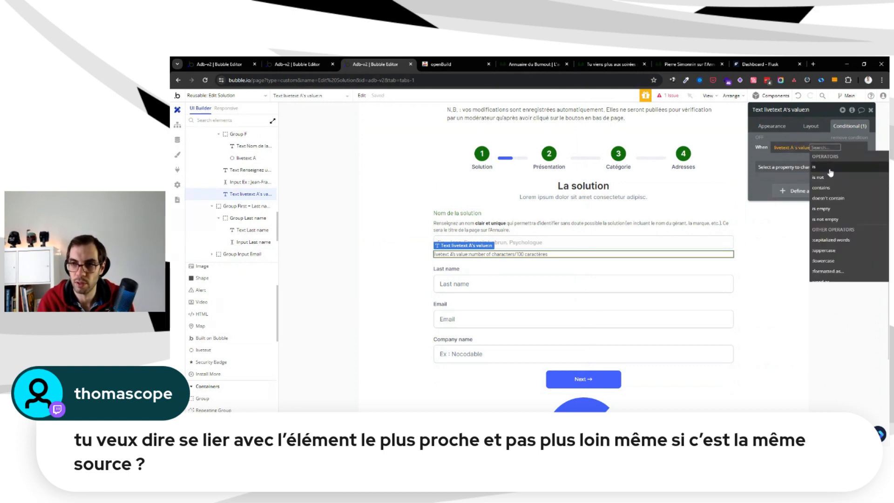
scroll(850, 258, "down", 2)
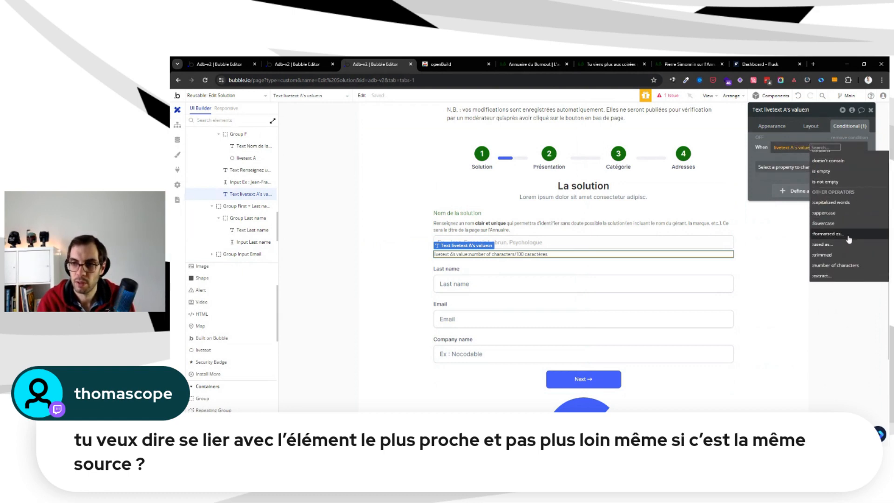
left_click(847, 268)
left_click(813, 215)
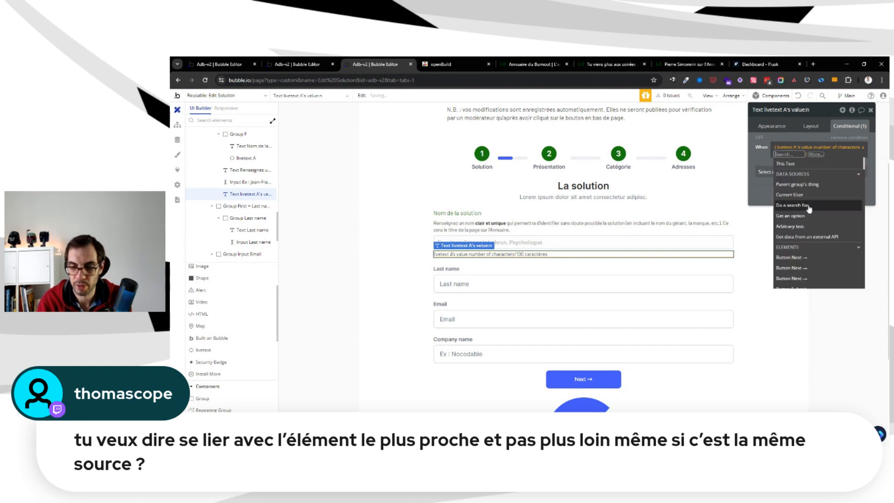
type("1000")
key("BackSpace")
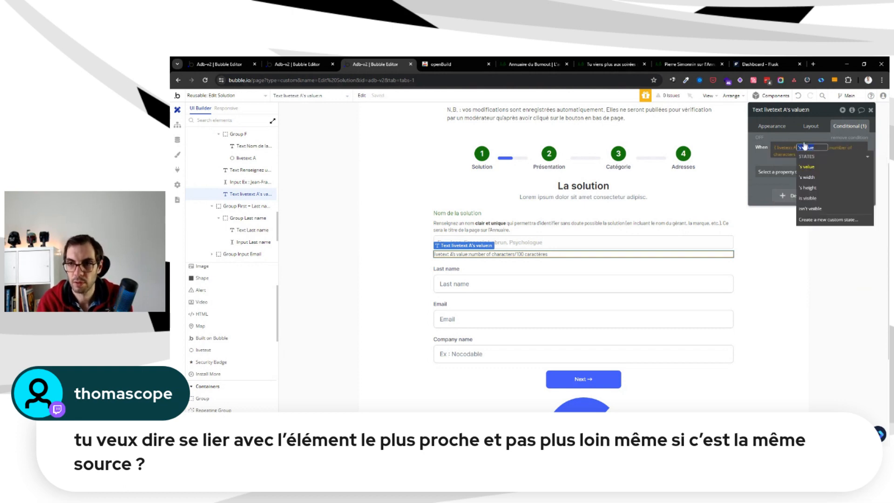
Make the counter text's condition change the font color to the Destructive (#FF0000) color variable
left_click(801, 171)
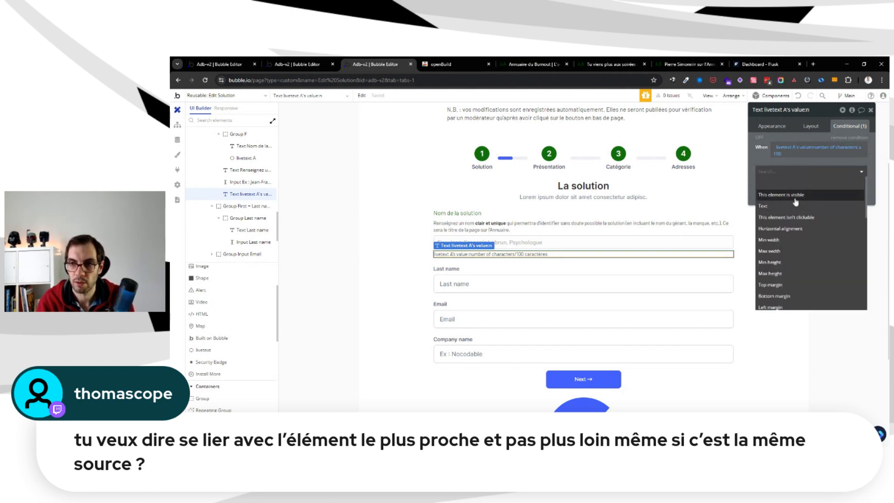
type("col")
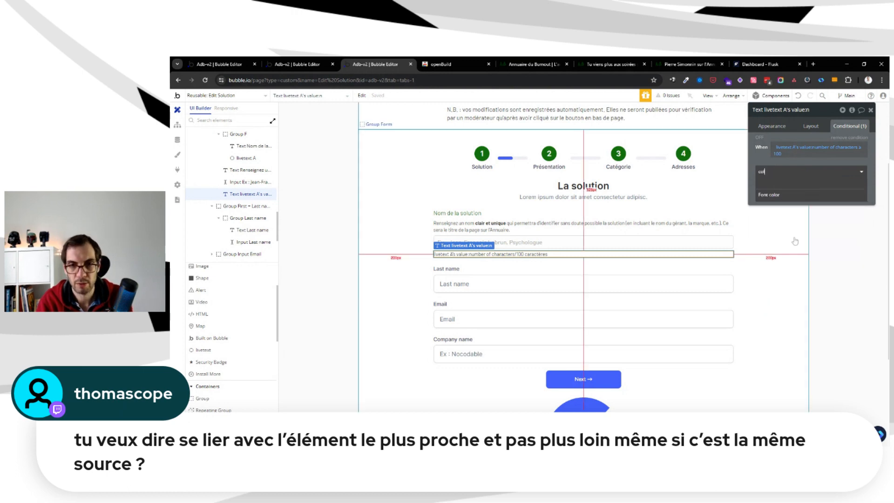
left_click(794, 230)
left_click(823, 171)
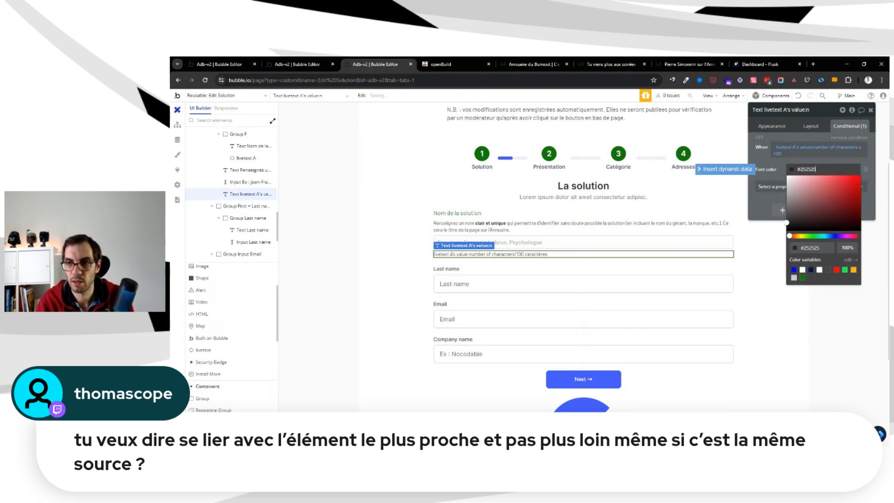
left_click(837, 269)
left_click(763, 151)
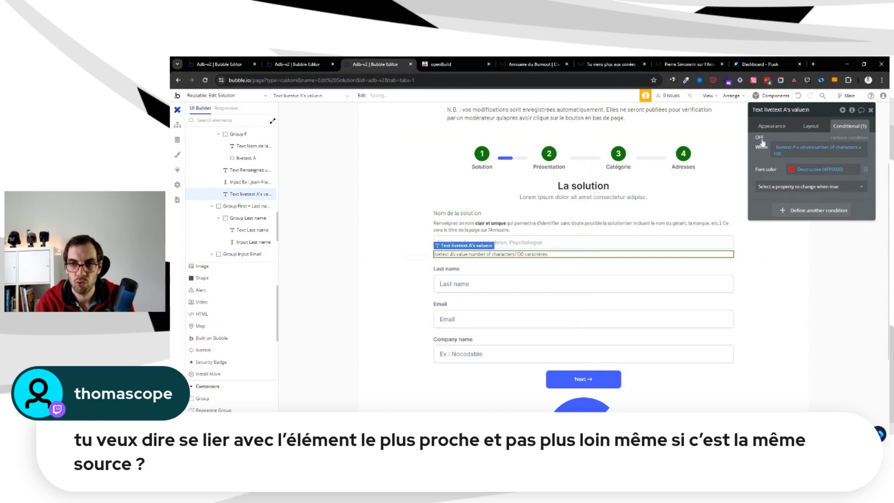
Review the solution name input's appearance settings and livetext A's Element ID
left_click(589, 244)
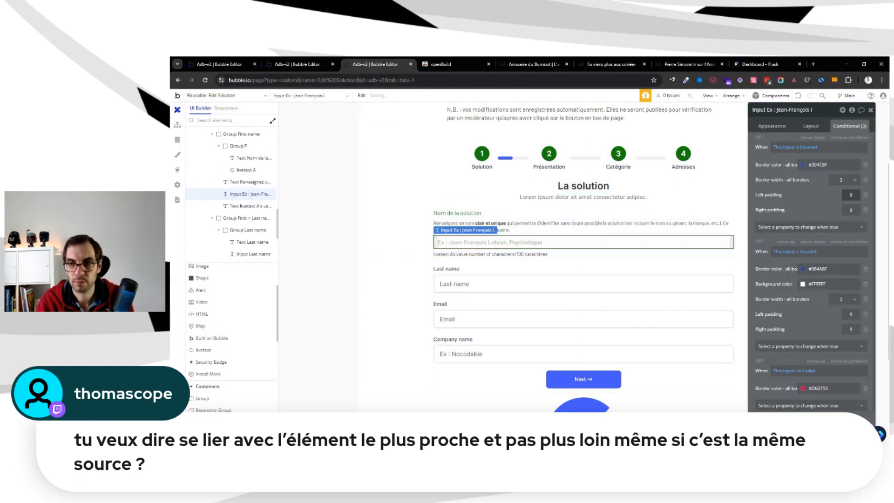
left_click(784, 129)
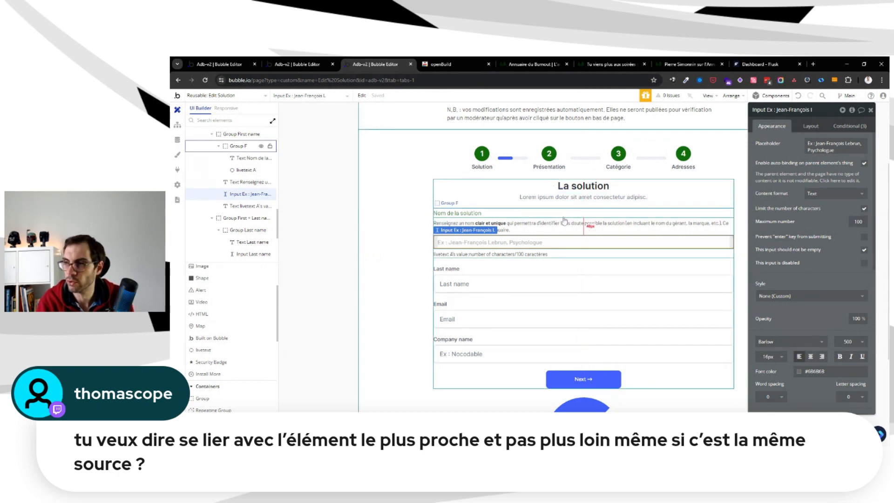
left_click(730, 214)
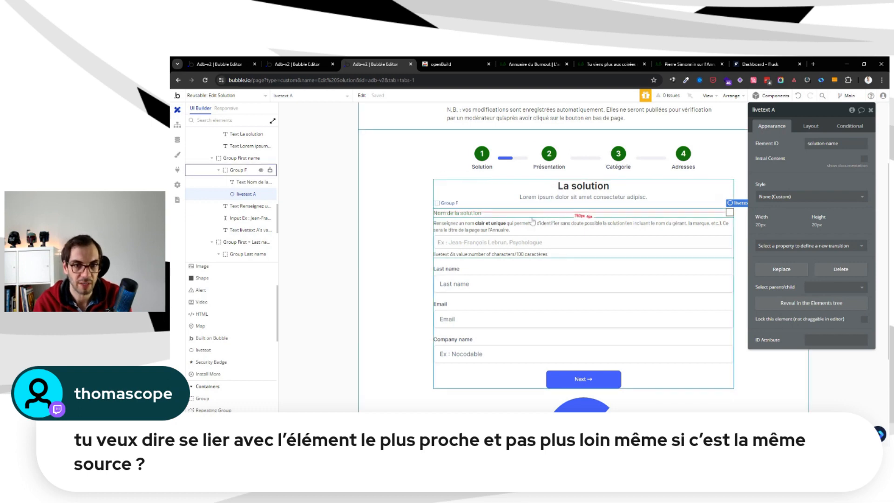
left_click(526, 235)
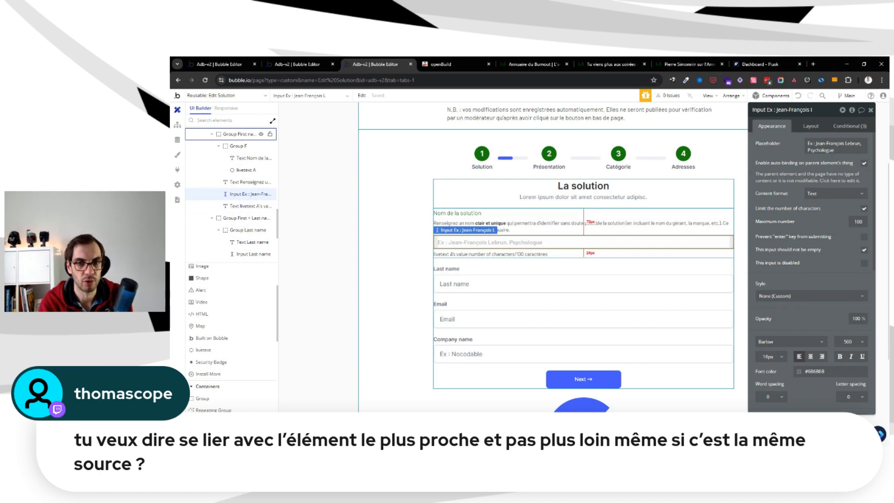
left_click(348, 219)
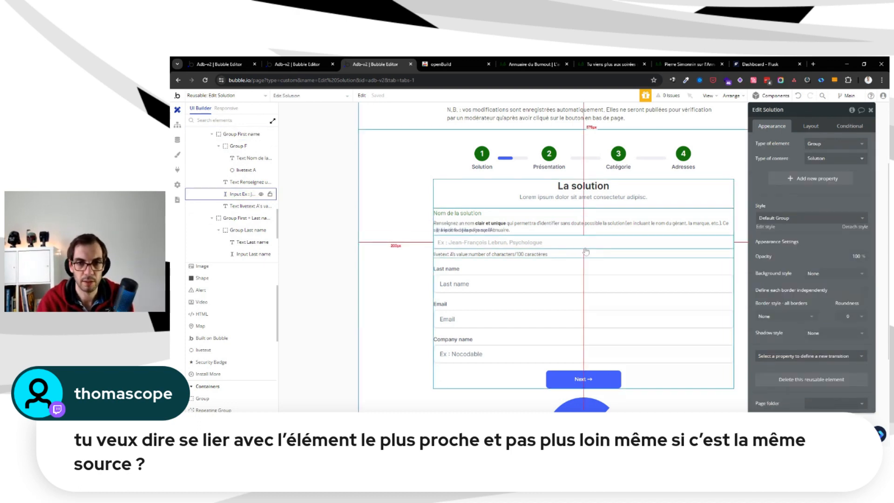
left_click(599, 235)
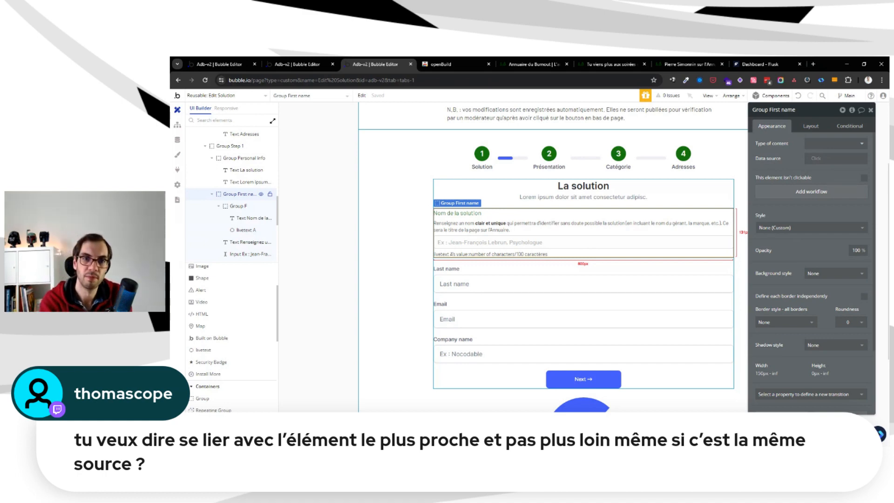
Enable Initial Content on livetext A beside the "Nom de la solution" label
left_click(727, 212)
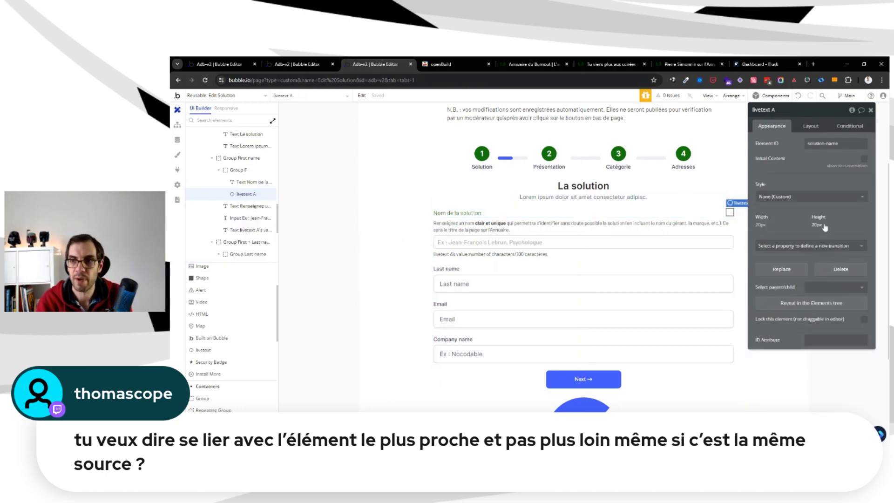
left_click(822, 162)
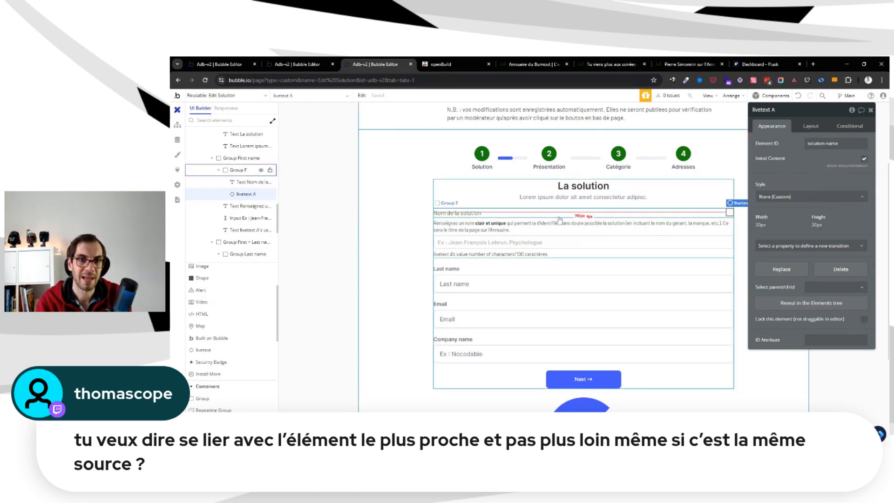
left_click(516, 241)
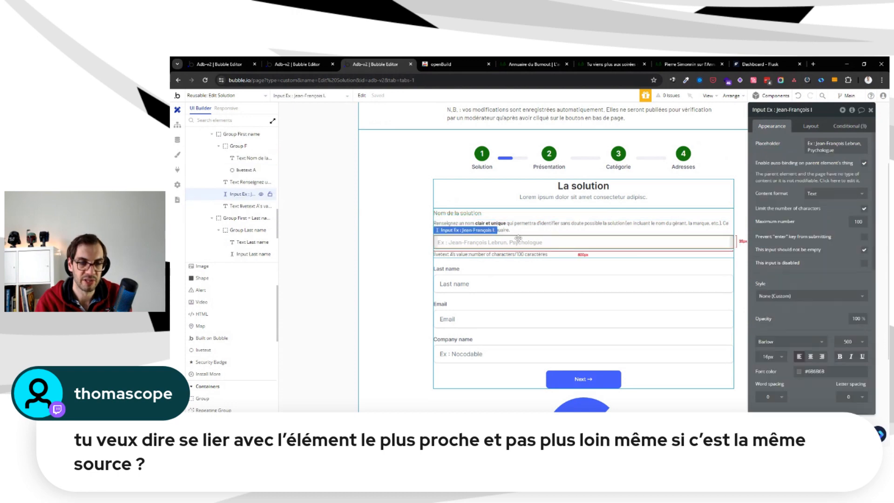
left_click(504, 201)
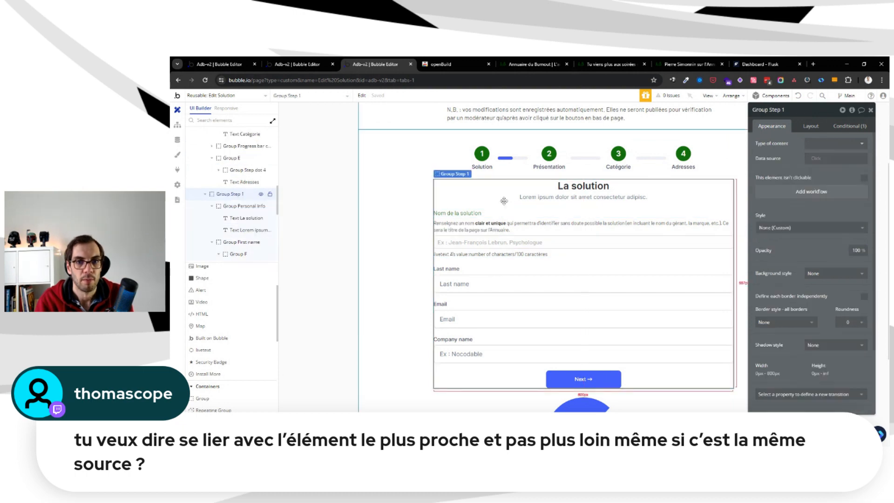
left_click(403, 178)
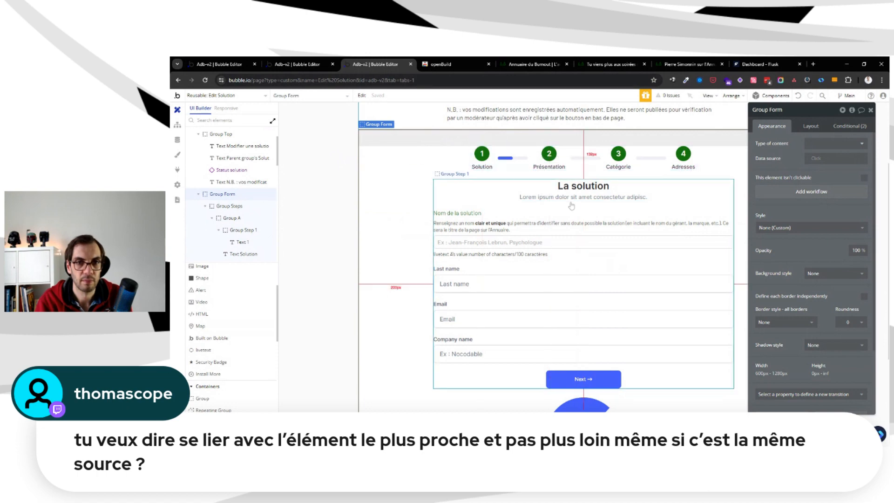
scroll(571, 205, "up", 3)
scroll(402, 240, "up", 4)
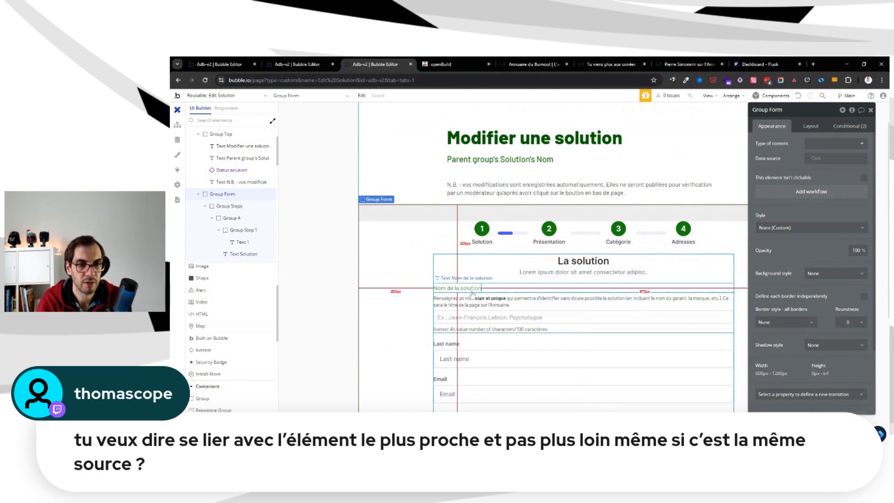
scroll(637, 280, "down", 3)
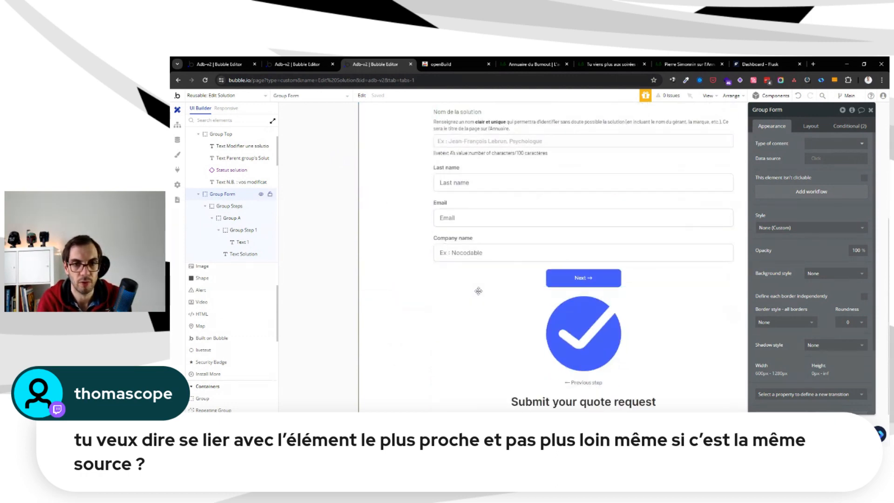
scroll(636, 280, "up", 2)
left_click(344, 177)
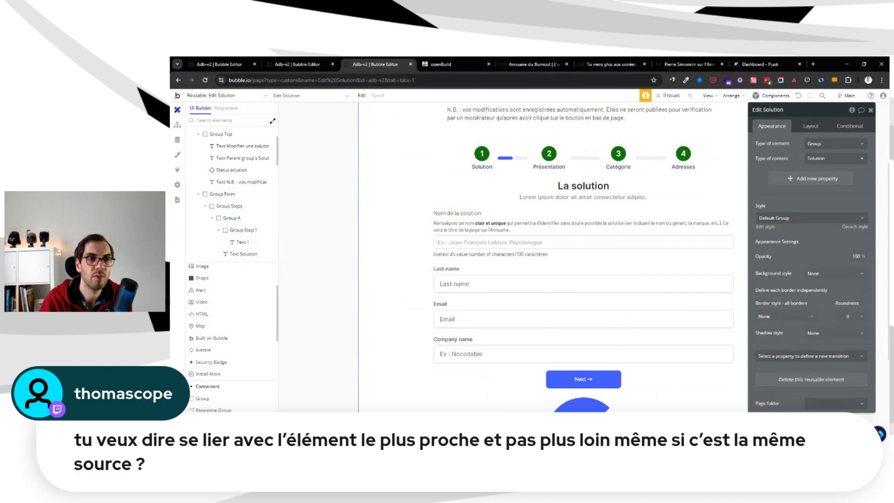
Review the installed Instant Text plugin's details and the solution name field on the original editer-solution page
left_click(177, 170)
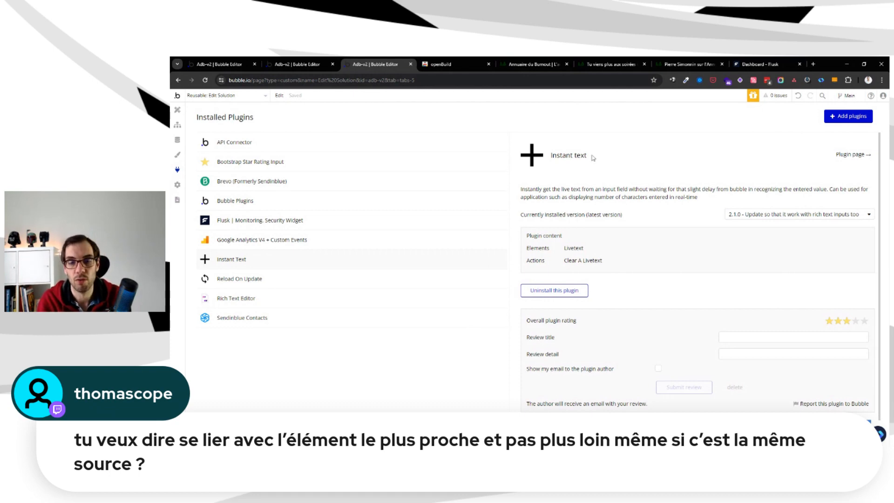
left_click(177, 110)
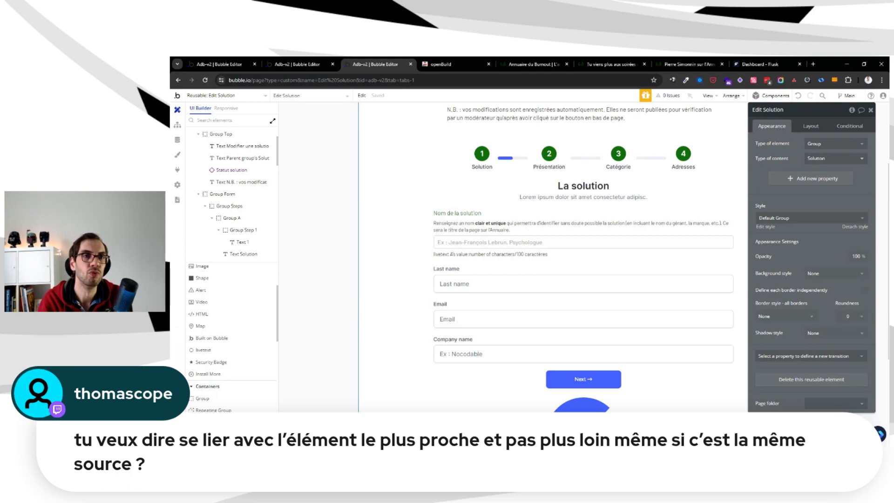
left_click(311, 62)
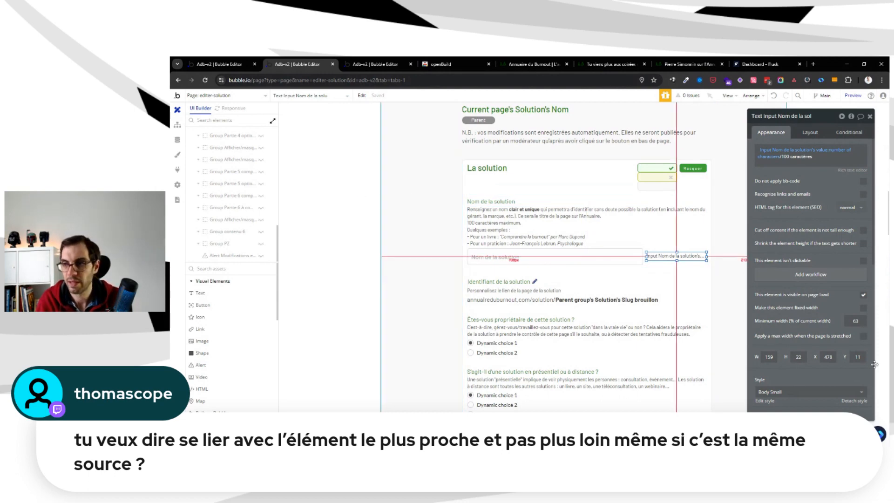
left_click(386, 65)
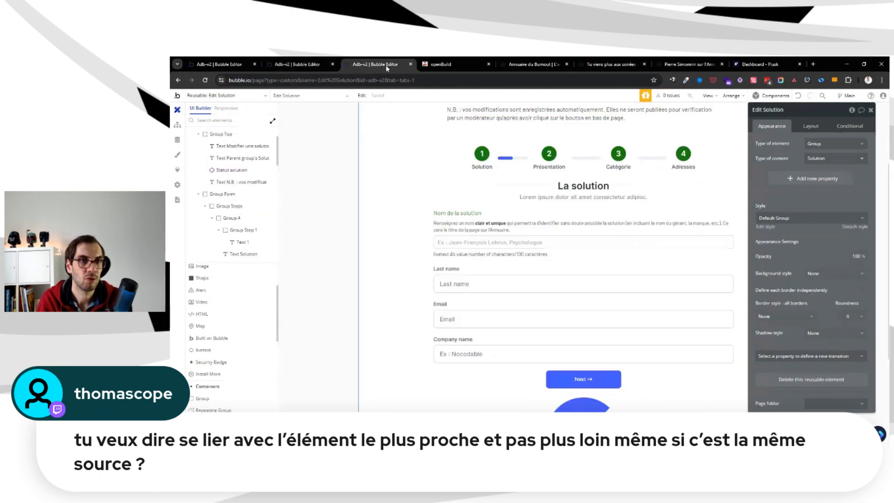
Create a new reusable element named Solution Detail without cloning an existing one
left_click(305, 64)
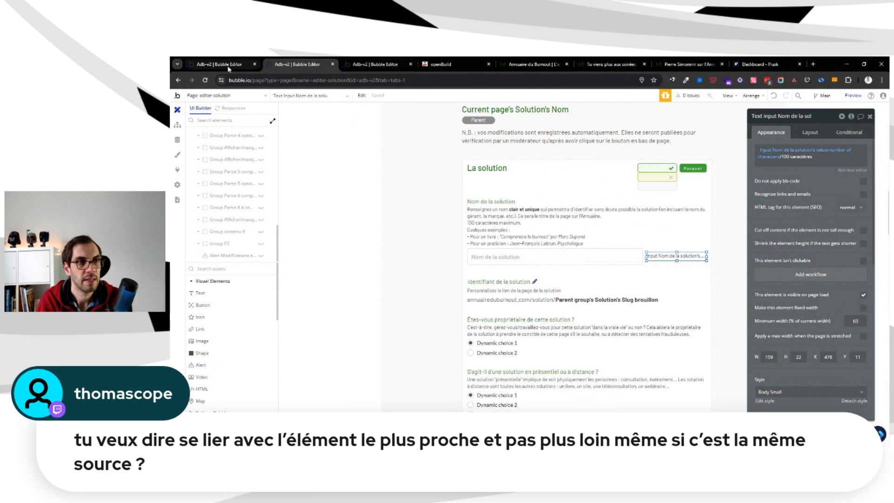
left_click(228, 65)
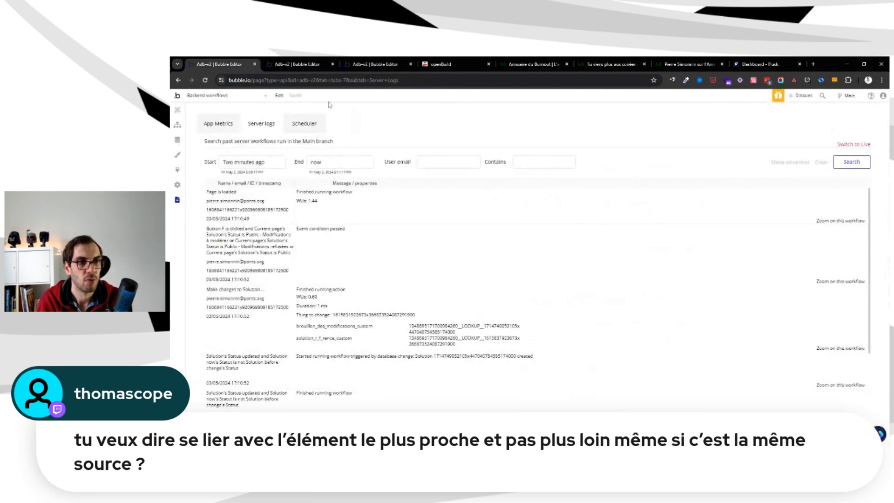
left_click(298, 65)
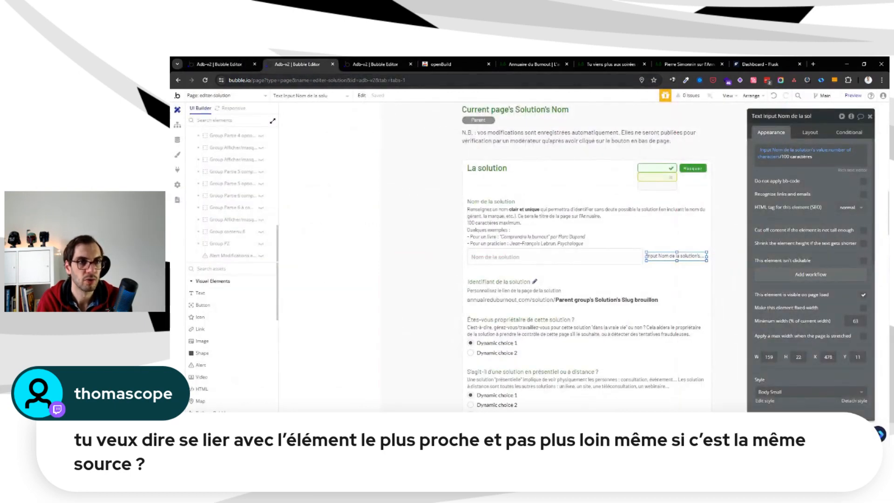
left_click(231, 96)
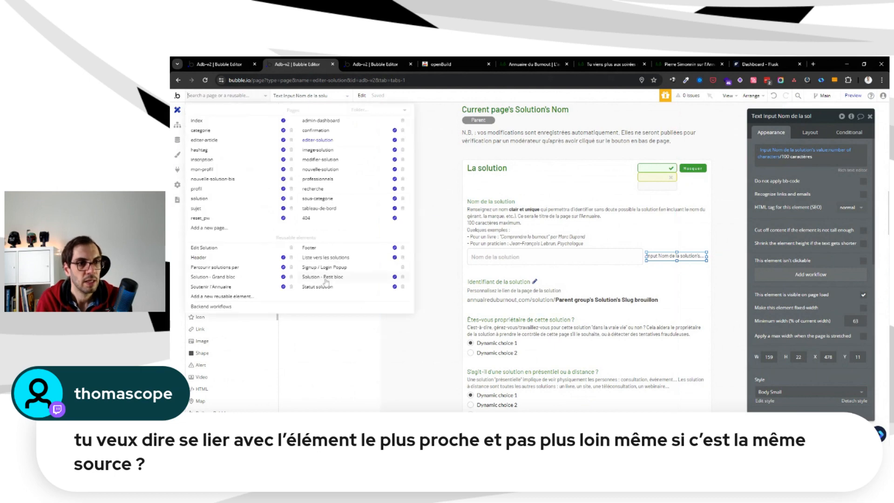
left_click(288, 301)
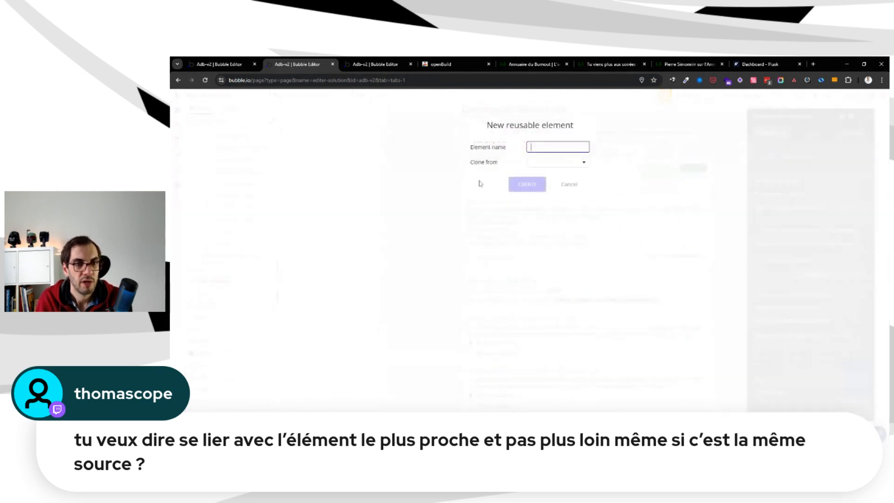
type("Solution D")
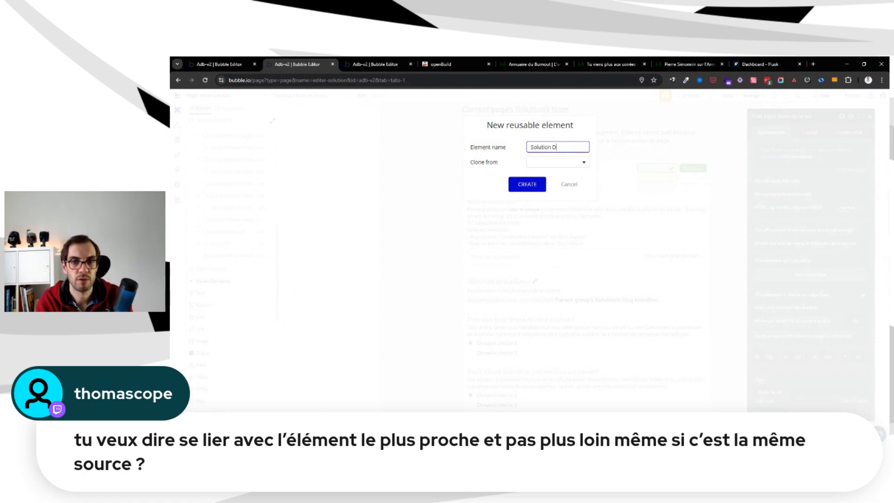
type("etail")
left_click(544, 162)
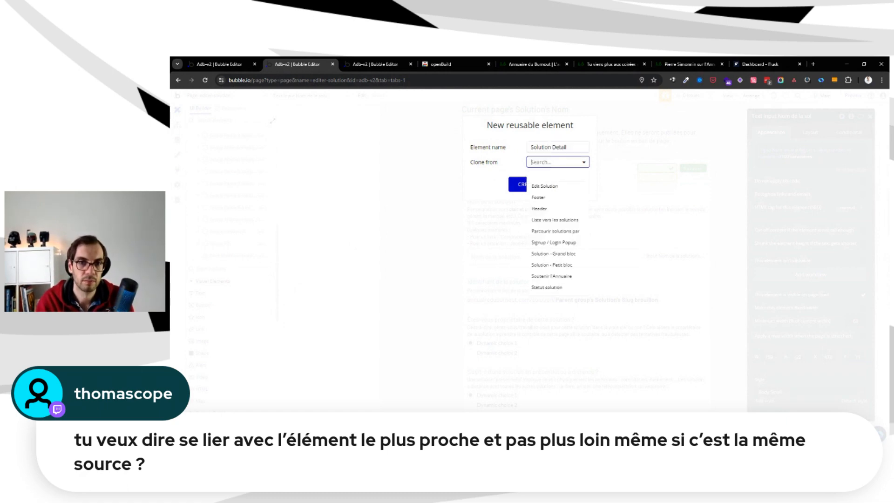
left_click(509, 154)
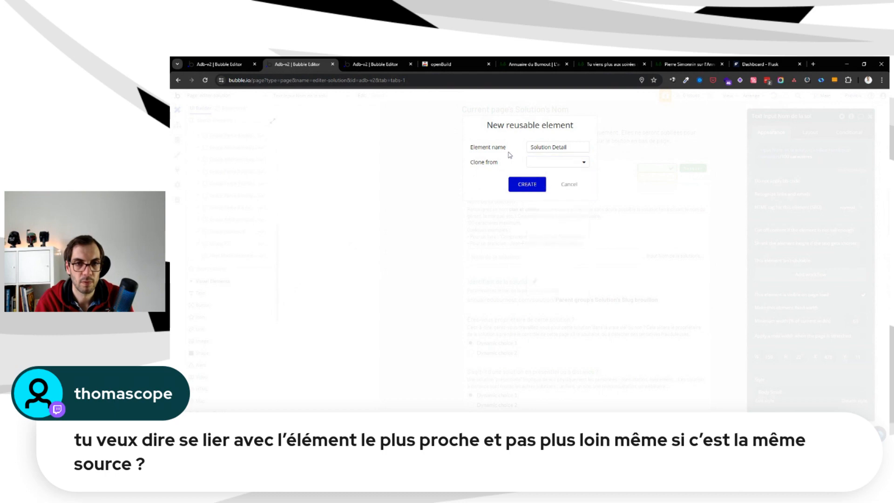
left_click(530, 185)
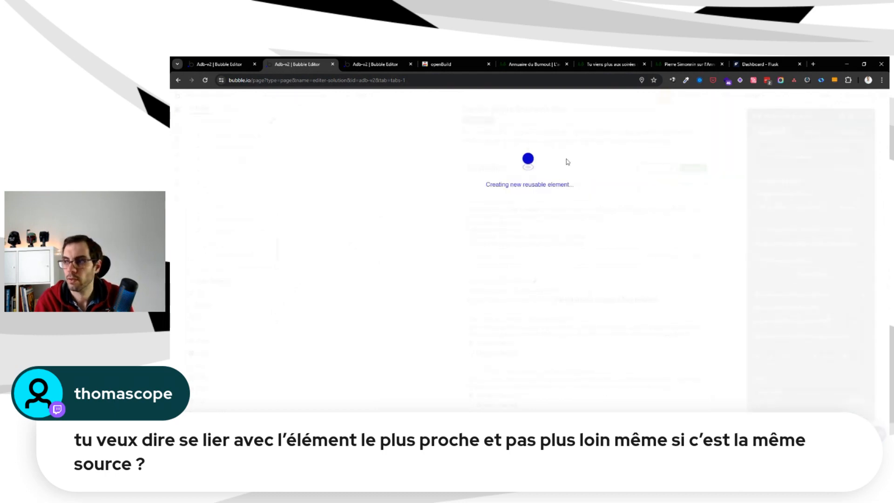
left_click(373, 62)
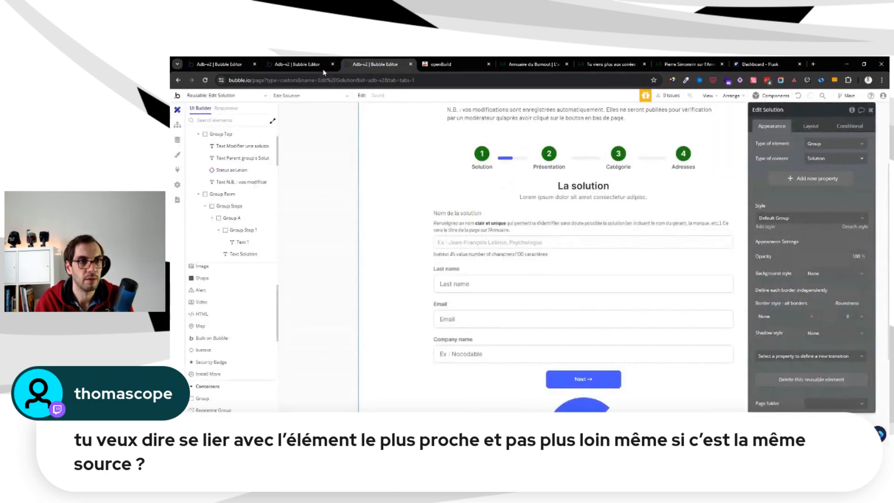
left_click(177, 169)
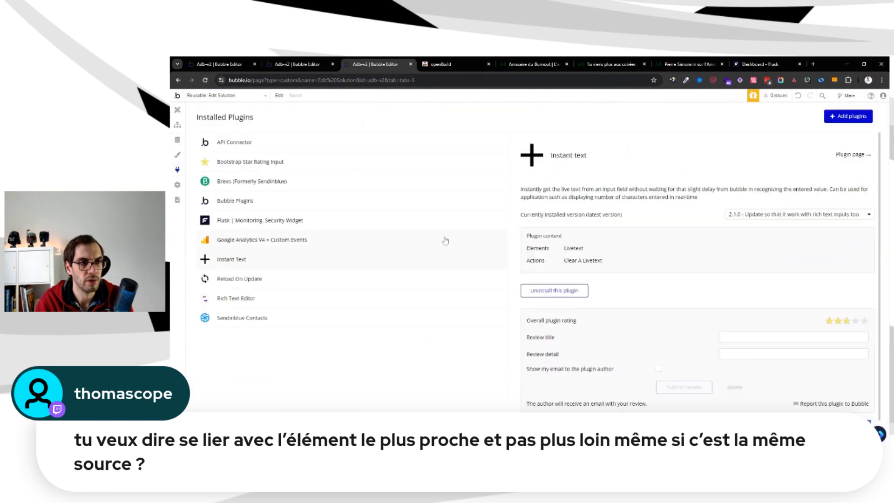
left_click(177, 110)
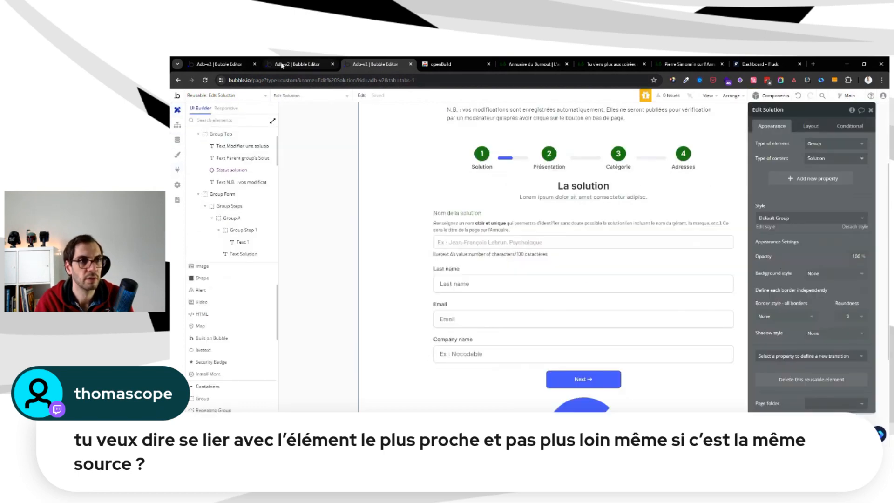
Set the type of content of the Solution Detail reusable element to the Solution data type
left_click(282, 66)
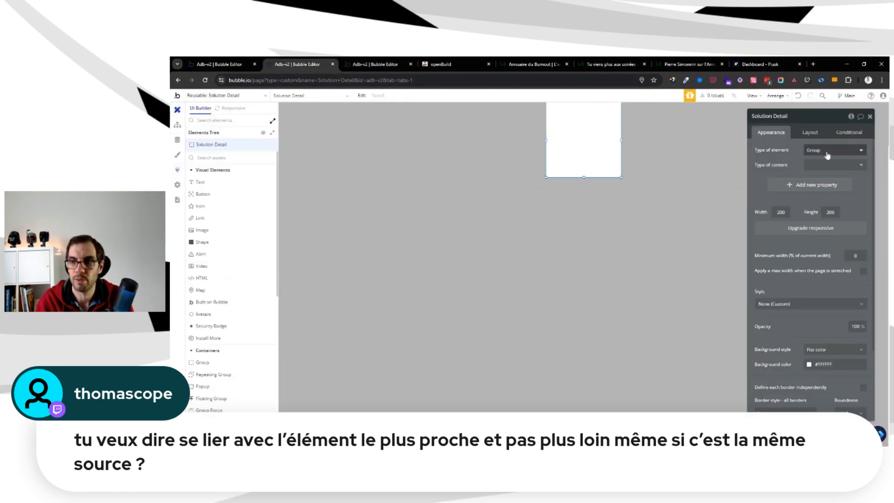
left_click(824, 167)
type("so")
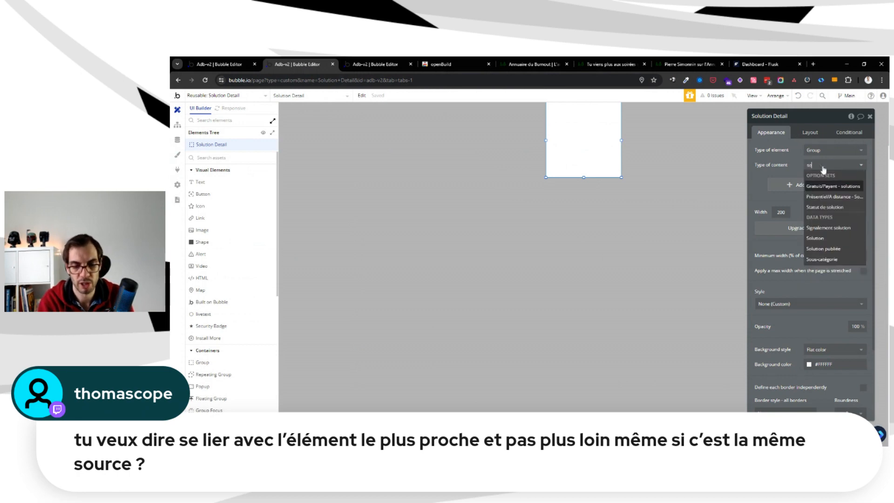
key("Down")
key("Down")
key("Down")
key("Down")
key("Return")
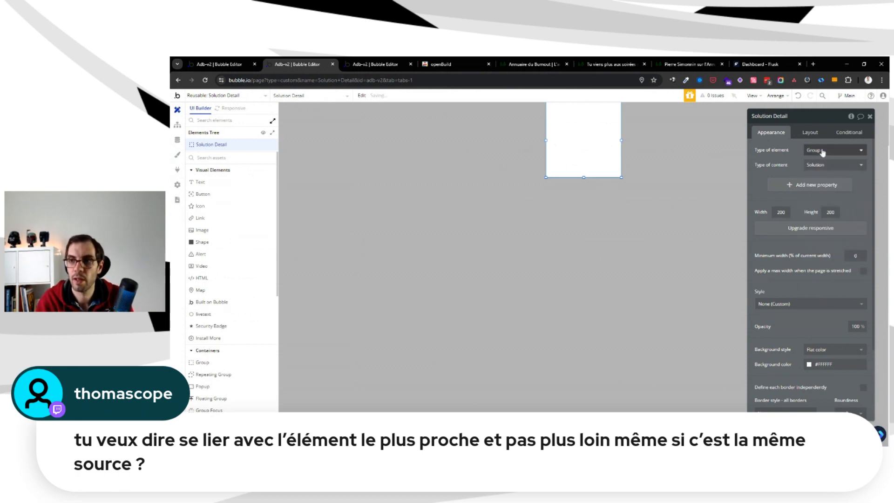
Upgrade the Solution Detail reusable element to the responsive engine
left_click(810, 132)
left_click(771, 132)
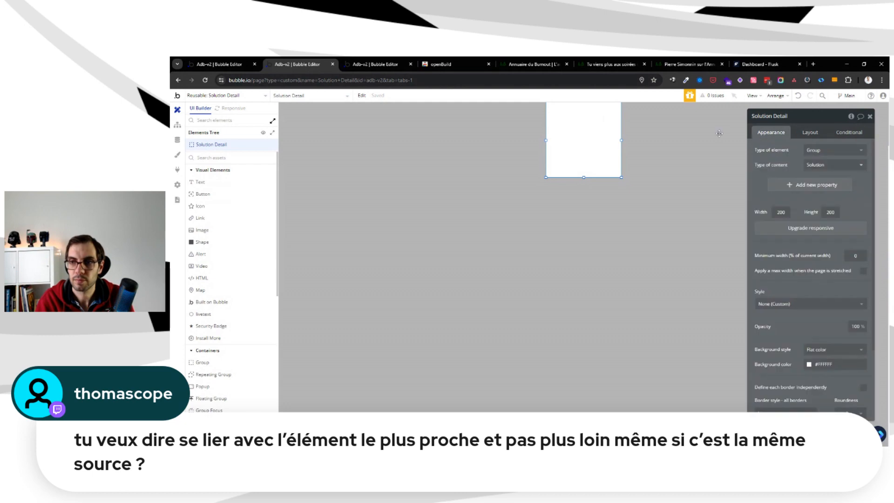
left_click(233, 108)
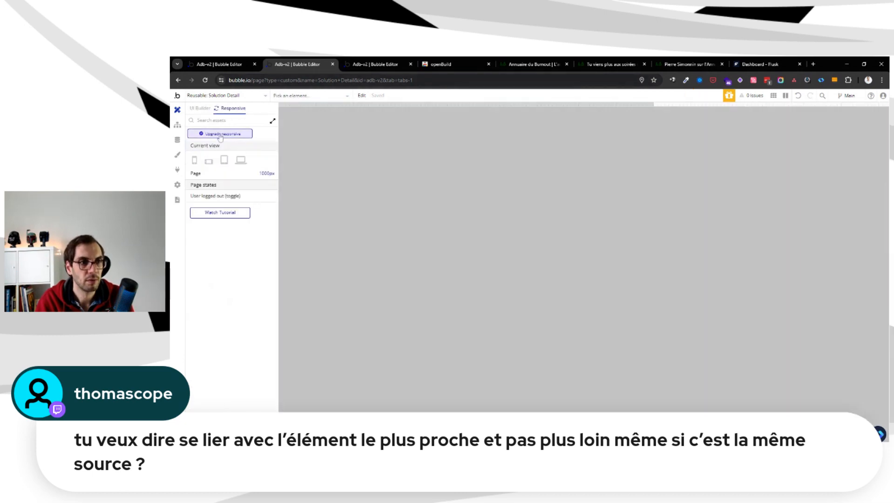
left_click(220, 135)
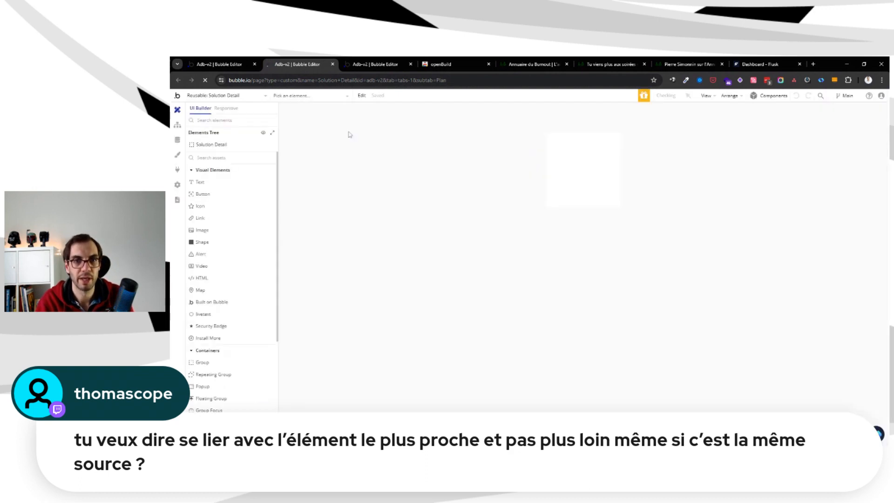
Apply the Default Group style to the Solution Detail element
left_click(787, 153)
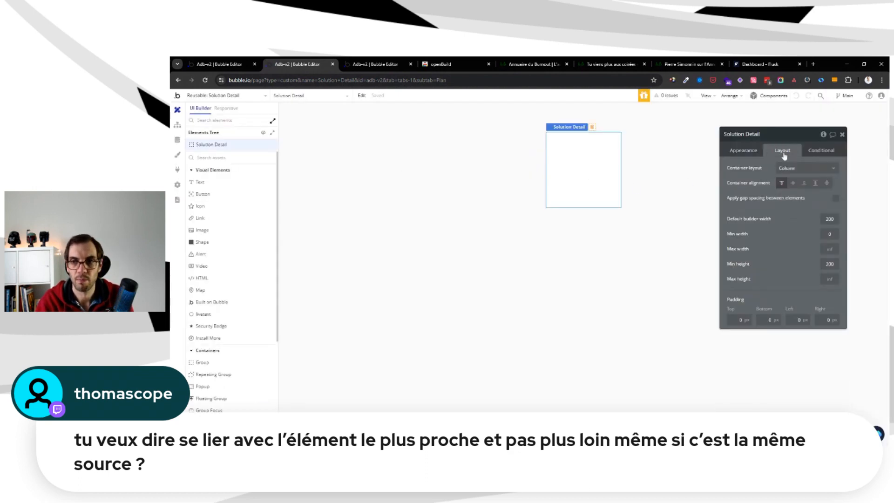
left_click_drag(772, 167, 740, 153)
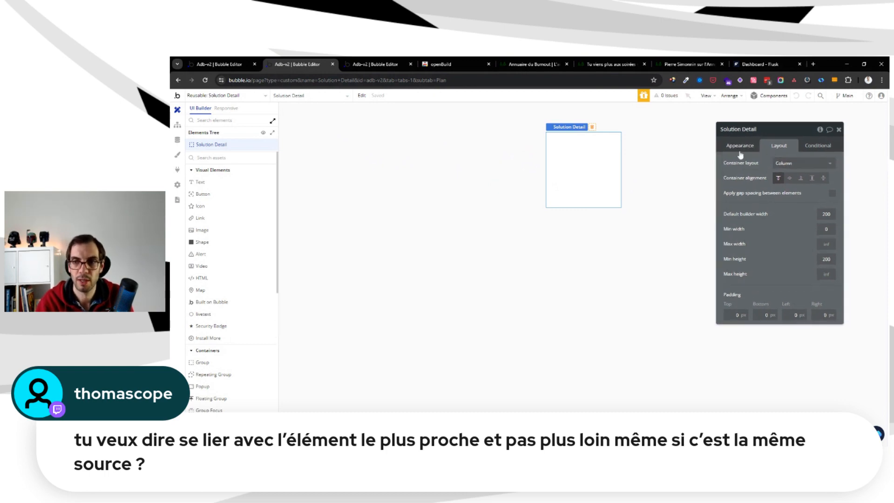
left_click(749, 150)
left_click(769, 235)
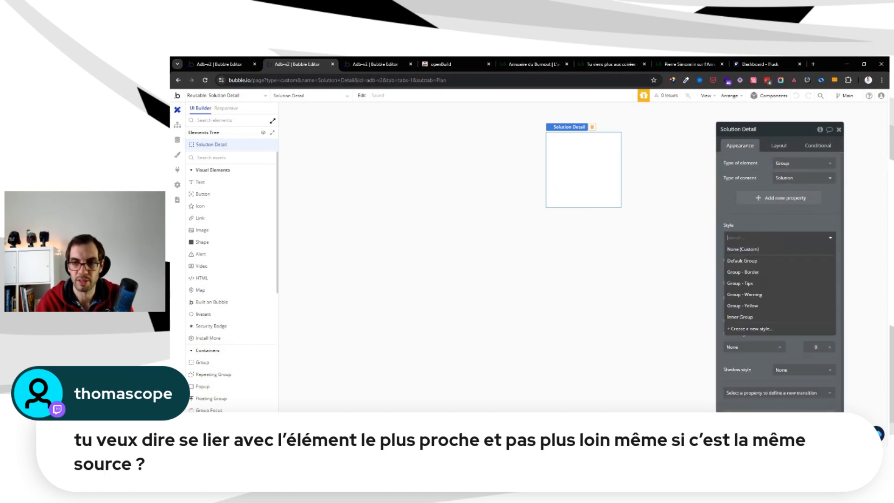
left_click(763, 258)
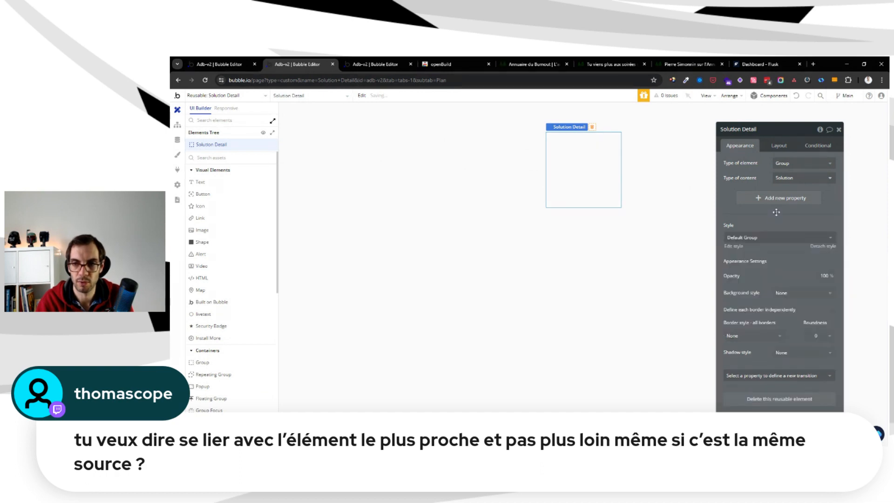
Set the Solution Detail element's default builder width to 1000 and move its property editor clear of the canvas element
left_click(774, 148)
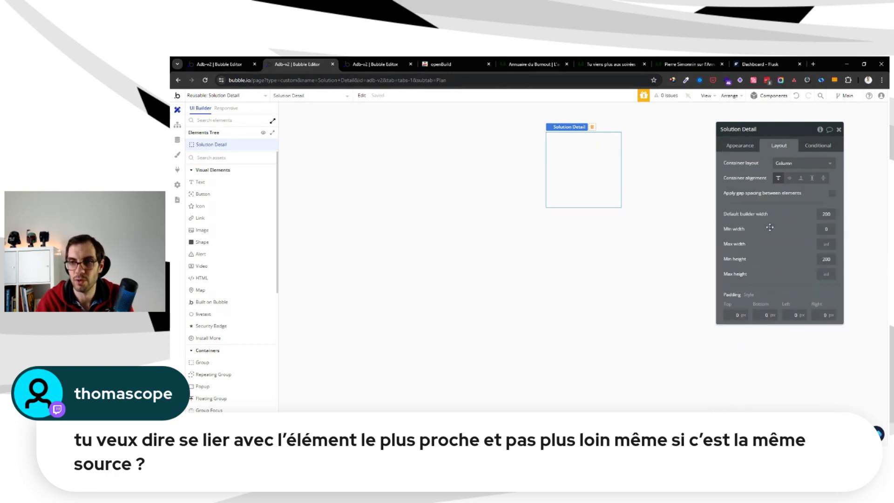
left_click(825, 214)
left_click_drag(825, 214, 742, 208)
type("10")
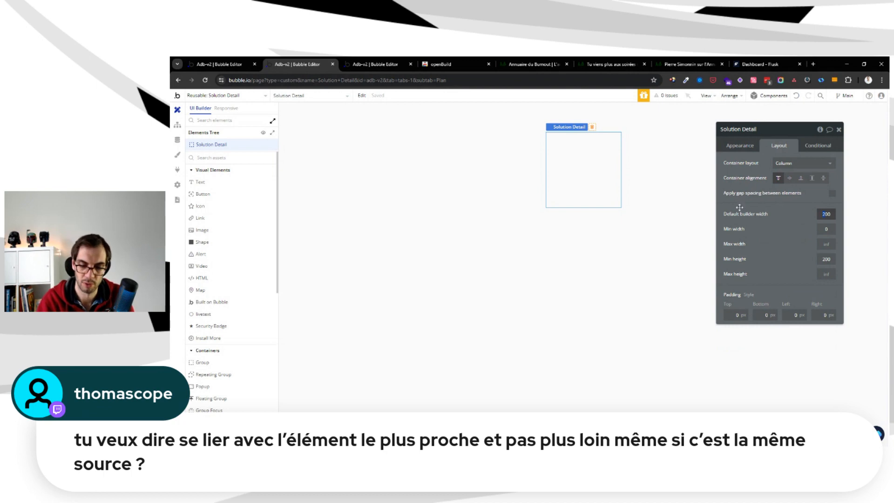
key("Return")
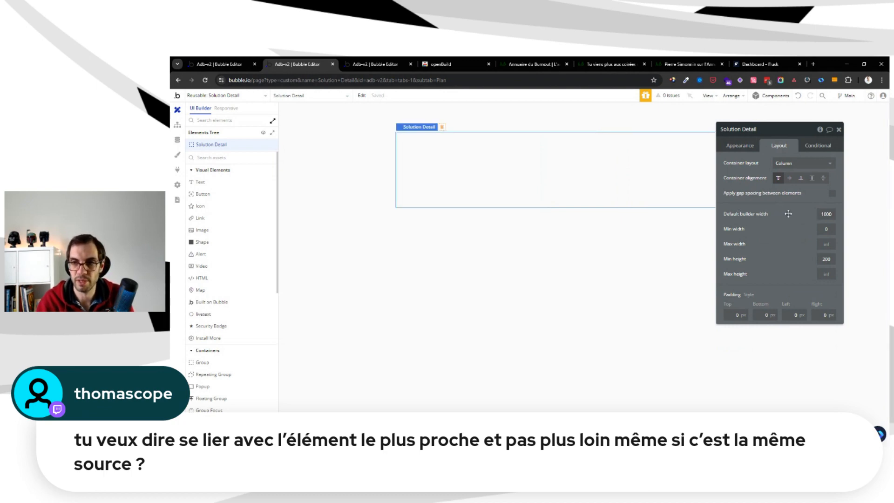
left_click_drag(789, 214, 801, 263)
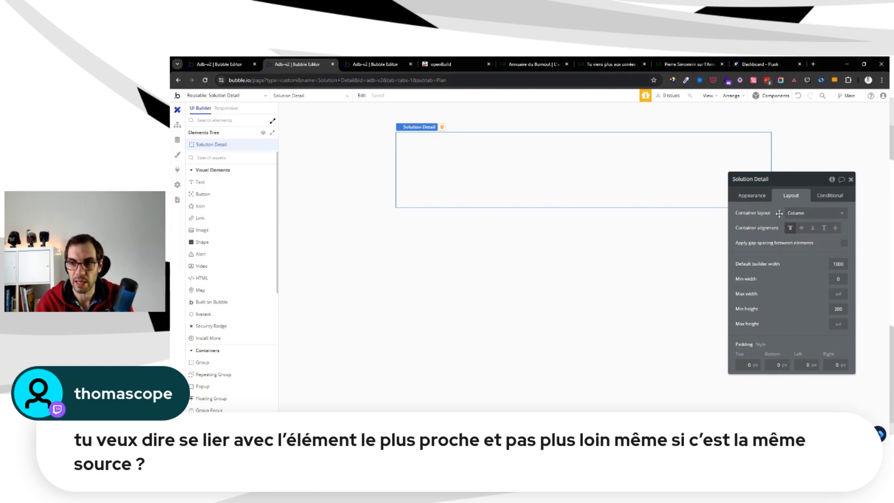
left_click(753, 196)
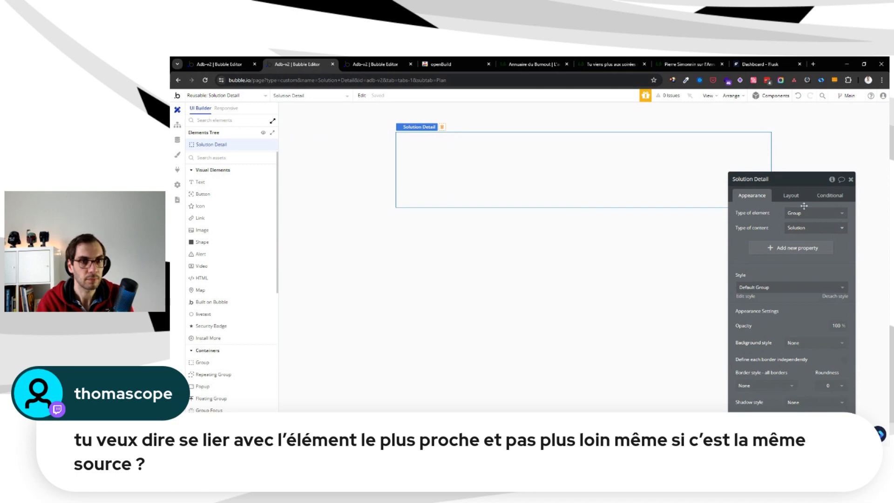
left_click_drag(779, 215, 789, 179)
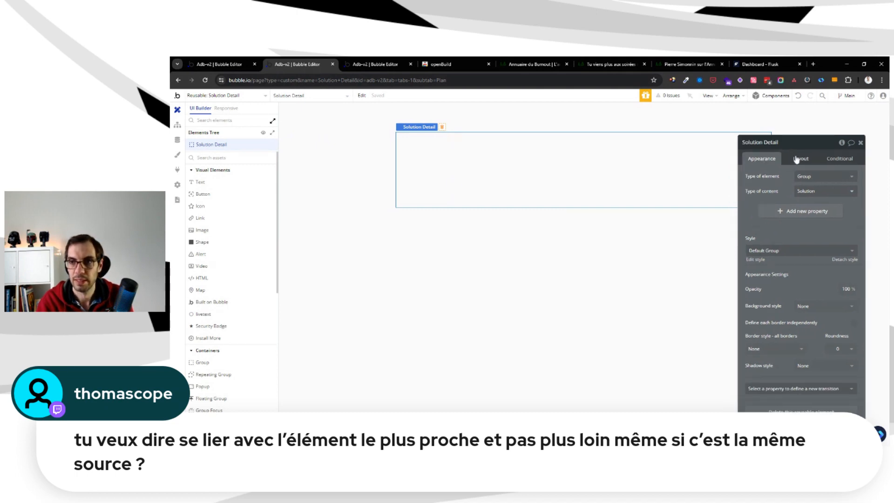
left_click(797, 159)
left_click(761, 159)
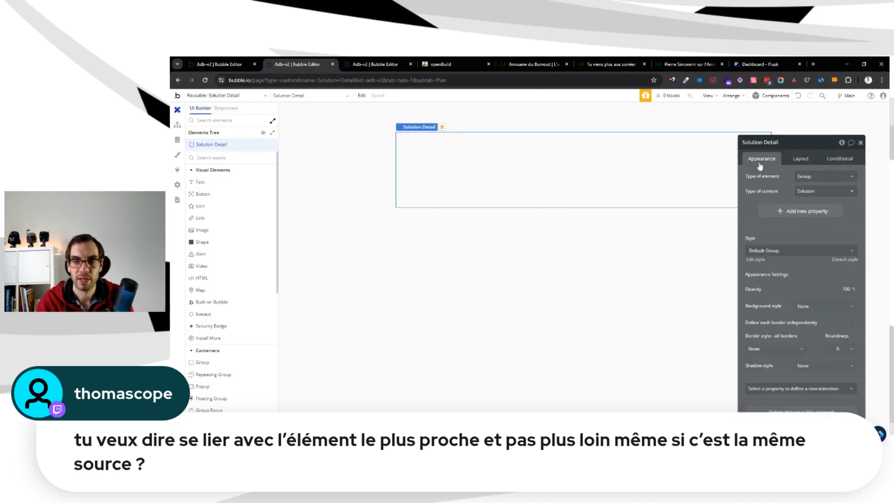
Open the solution page in the editor window showing the server logs and select its hidden Group Solution
left_click(214, 64)
left_click(256, 95)
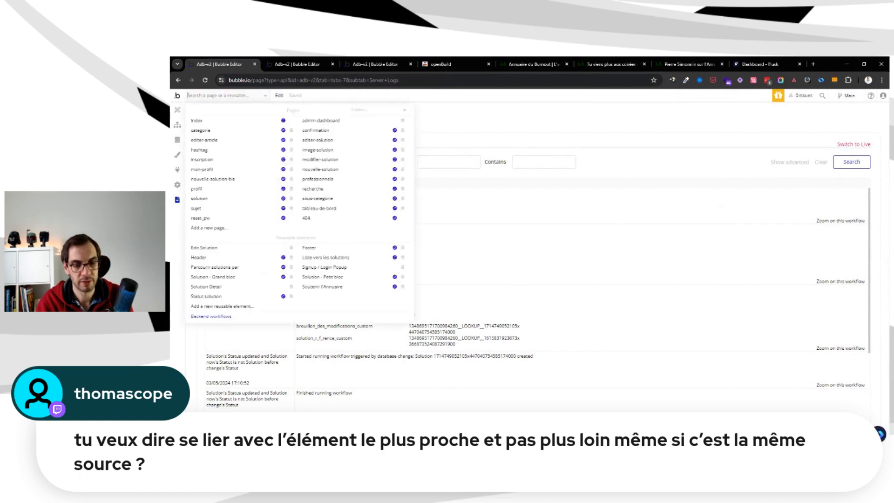
type("solu")
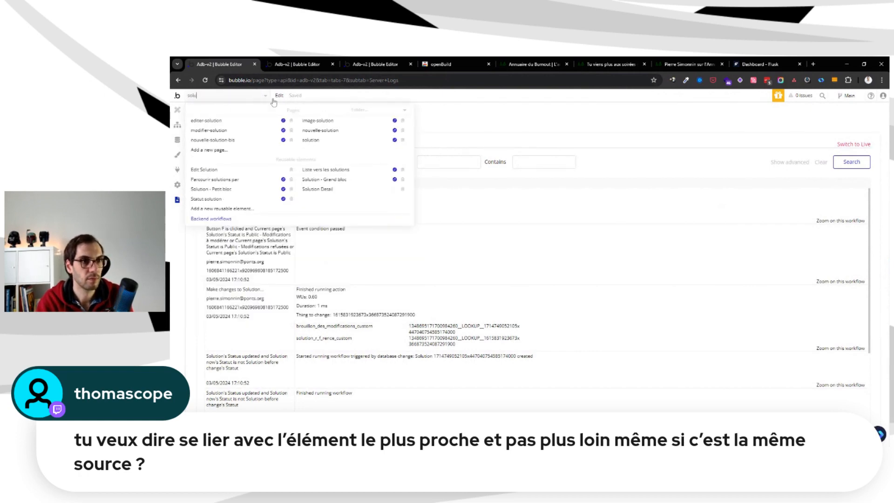
key("BackSpace")
key("BackSpace")
key("BackSpace")
key("BackSpace")
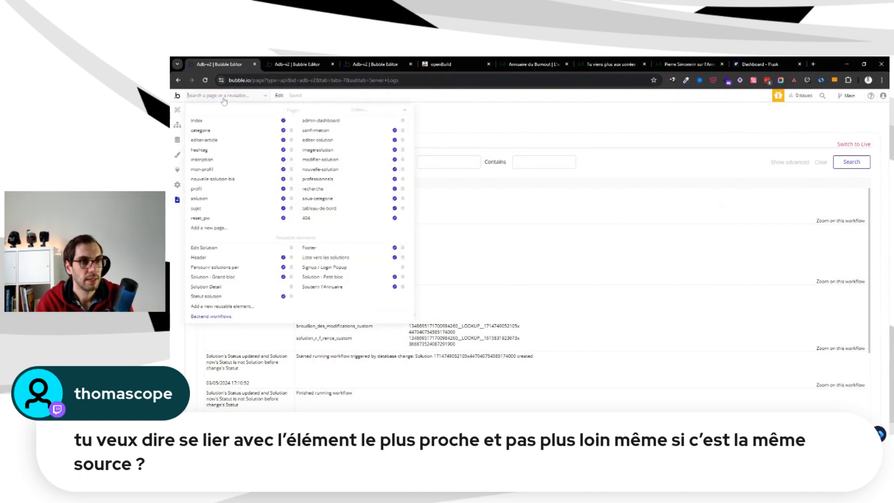
left_click(233, 200)
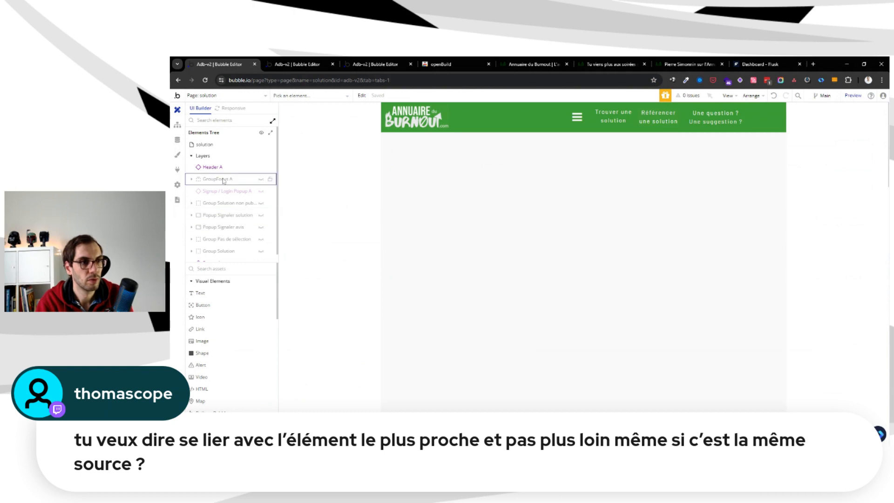
scroll(233, 182, "down", 1)
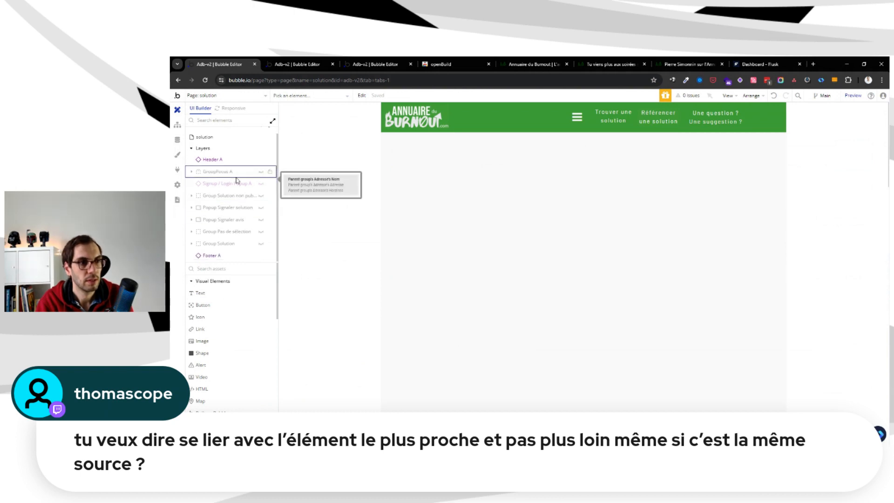
left_click(232, 245)
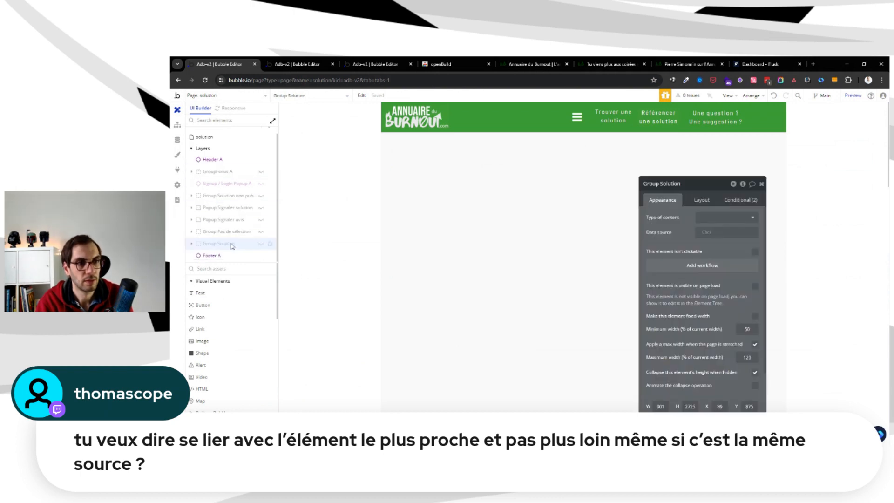
Inspect Group Solution's child groups in the elements tree and move its property editor clear of the content on the canvas
left_click(192, 244)
scroll(212, 195, "down", 2)
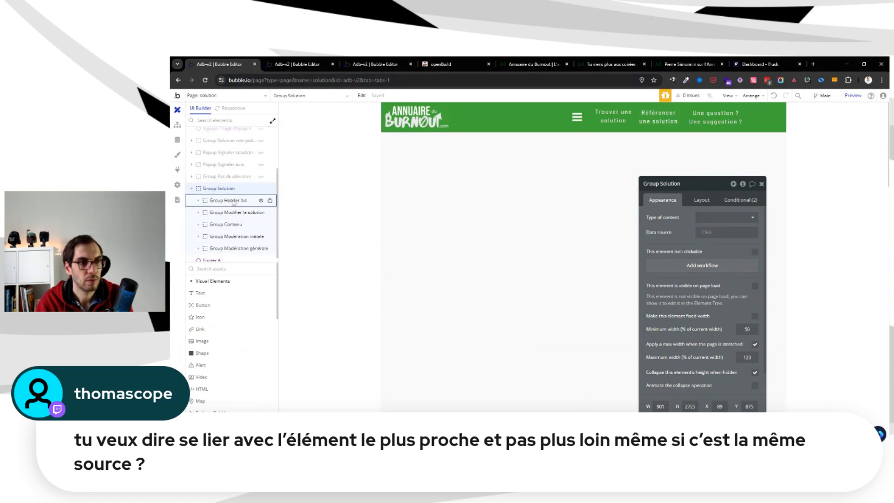
scroll(233, 202, "up", 2)
scroll(634, 180, "down", 1)
scroll(634, 180, "down", 9)
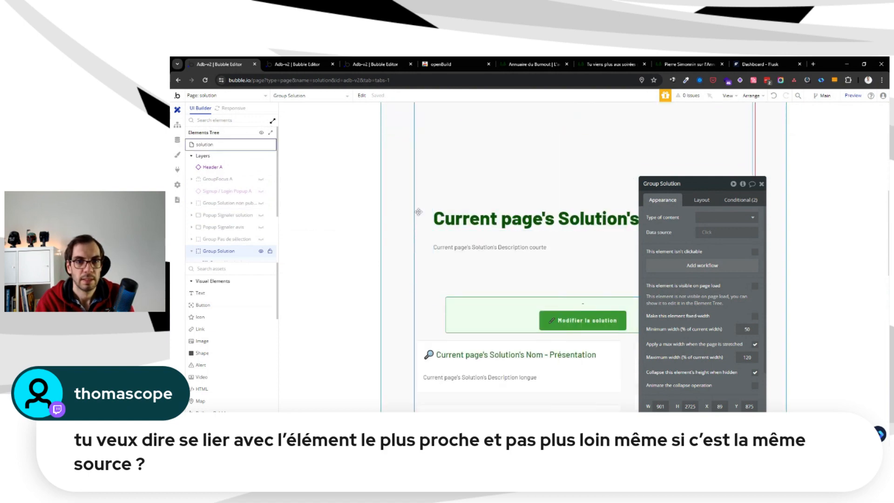
scroll(635, 180, "up", 3)
left_click_drag(670, 191, 742, 147)
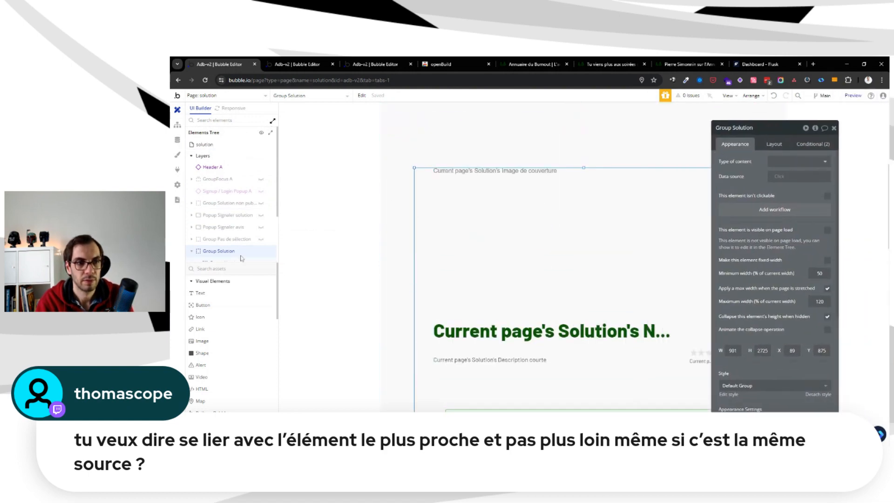
Examine Group Solution's layout on the canvas, from the cover image and title down to the presentation and reviews sections
scroll(522, 212, "down", 5)
scroll(522, 212, "up", 5)
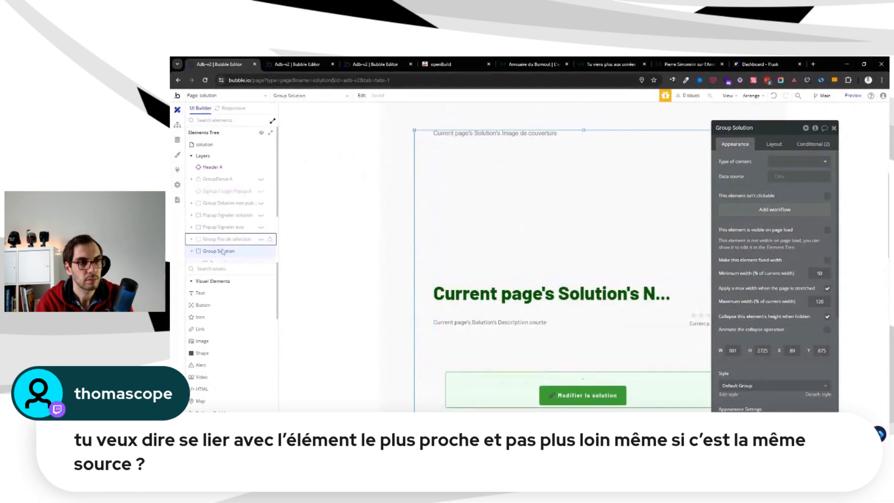
scroll(485, 194, "down", 1)
scroll(485, 195, "up", 4)
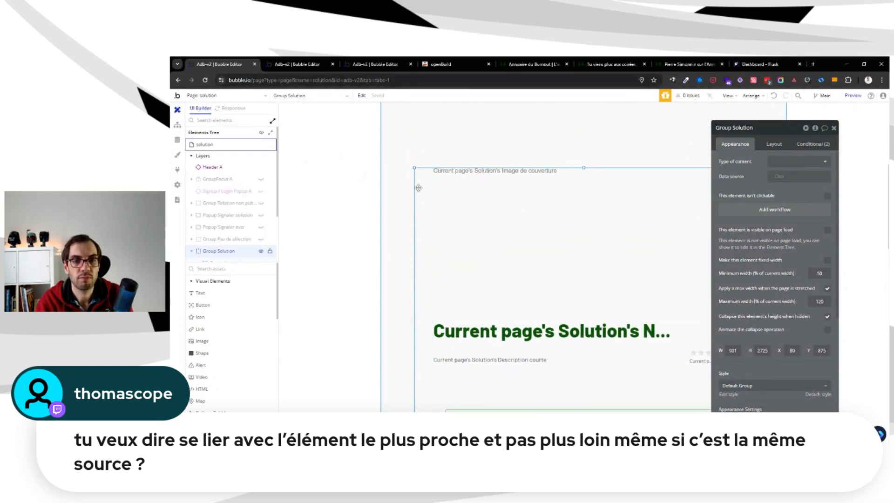
scroll(418, 189, "up", 5)
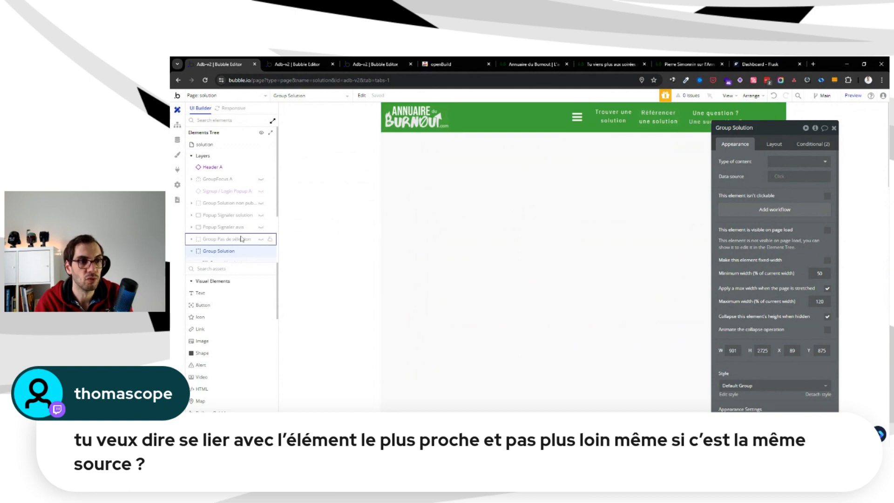
scroll(426, 198, "down", 5)
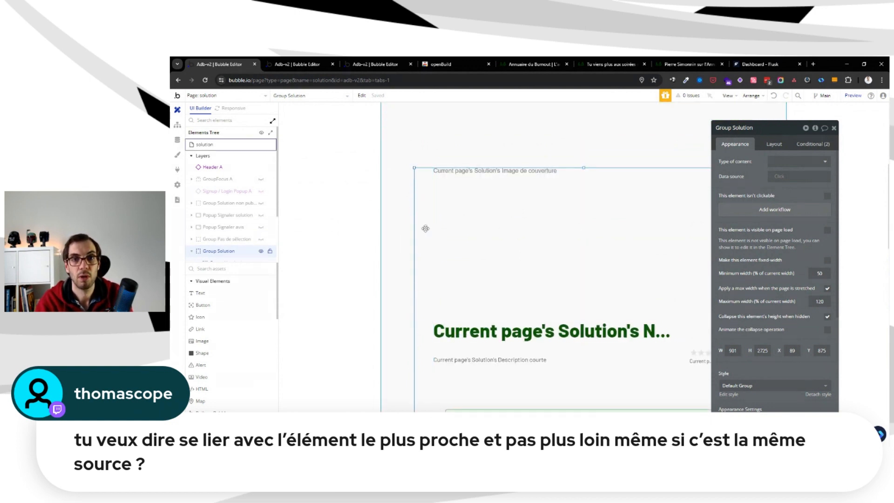
scroll(426, 229, "up", 5)
scroll(425, 230, "down", 6)
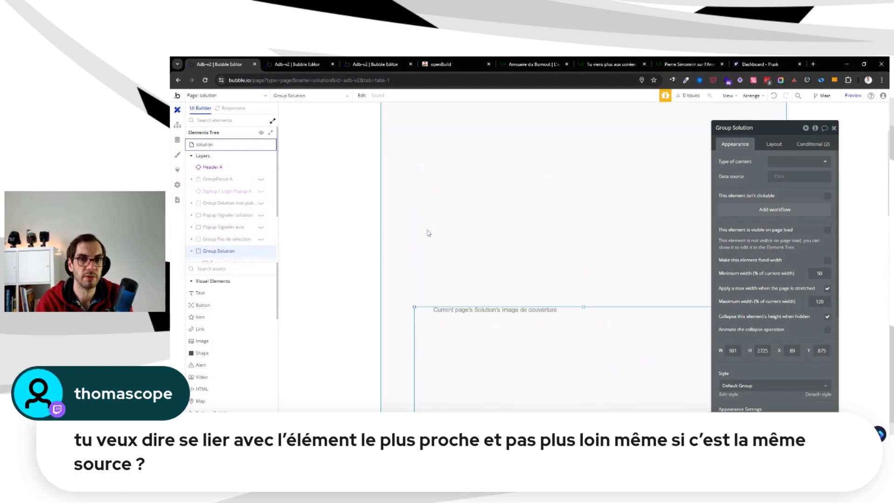
scroll(425, 242, "down", 8)
scroll(426, 206, "up", 7)
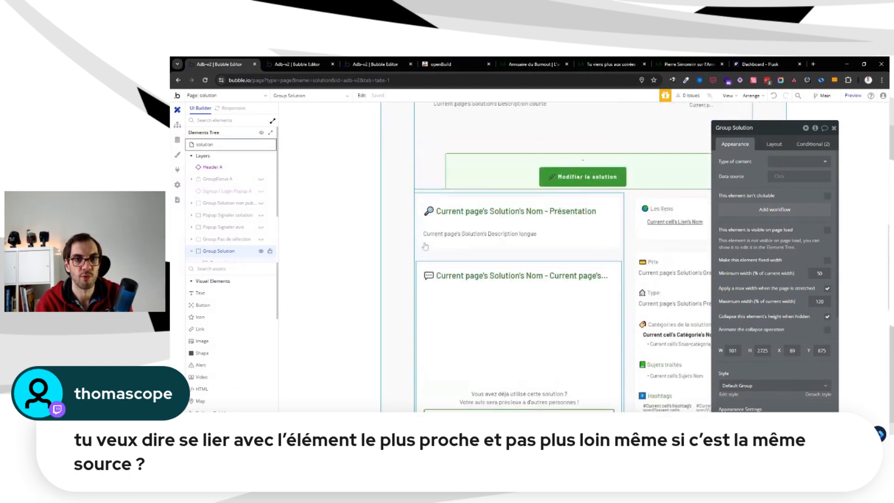
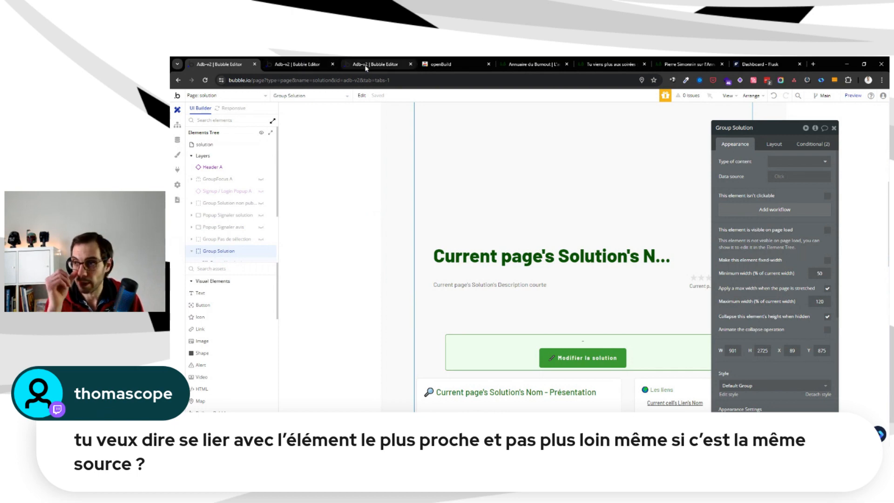
Copy the solution page's Group Solution together with its workflows
left_click(393, 67)
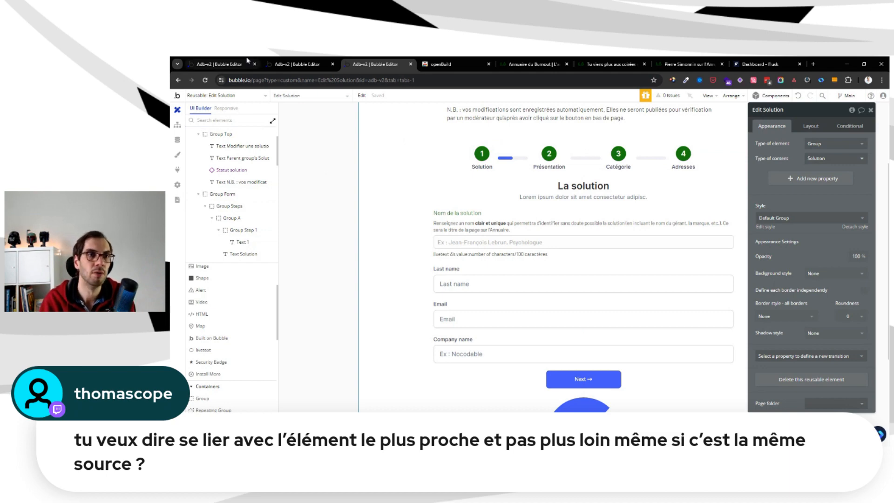
left_click(284, 65)
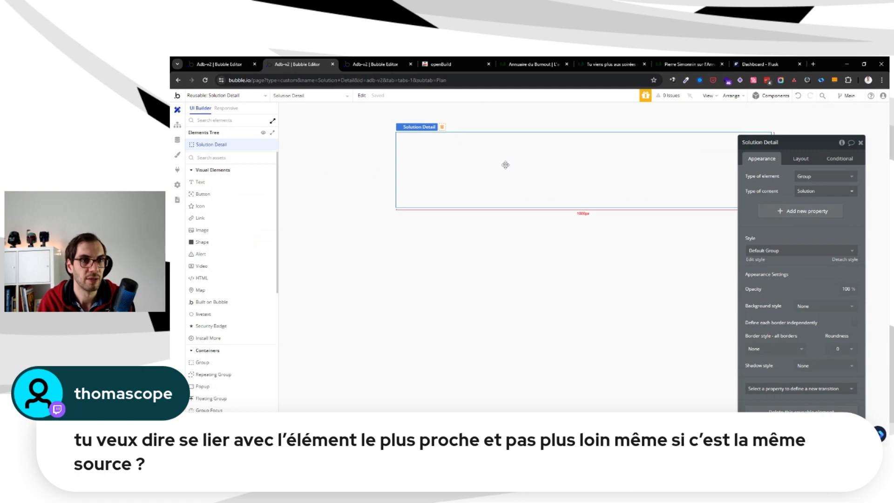
left_click(224, 65)
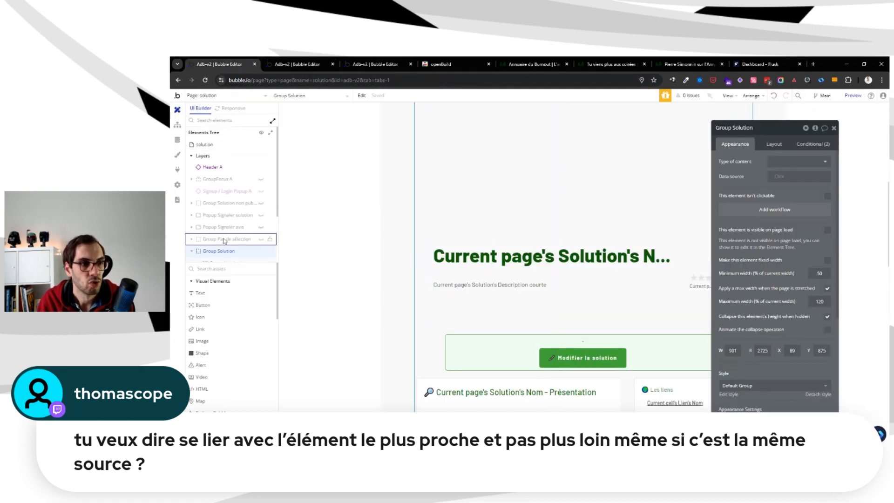
right_click(221, 256)
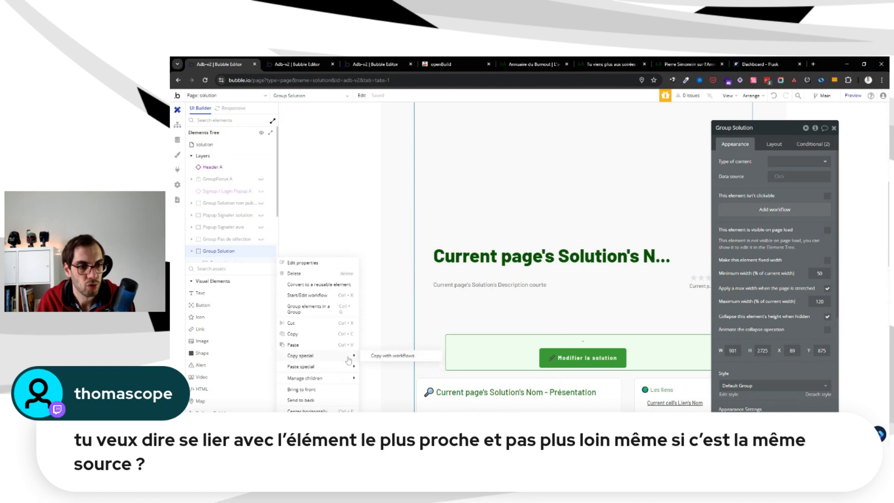
left_click(380, 359)
Paste Group Solution with its workflows into the Solution Detail reusable element and show the pasted group on the canvas
left_click(326, 64)
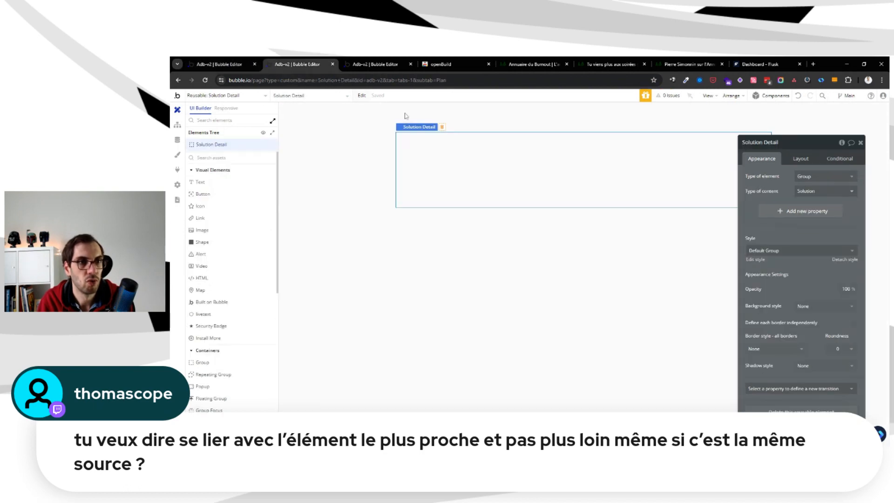
right_click(483, 166)
mouse_move(534, 233)
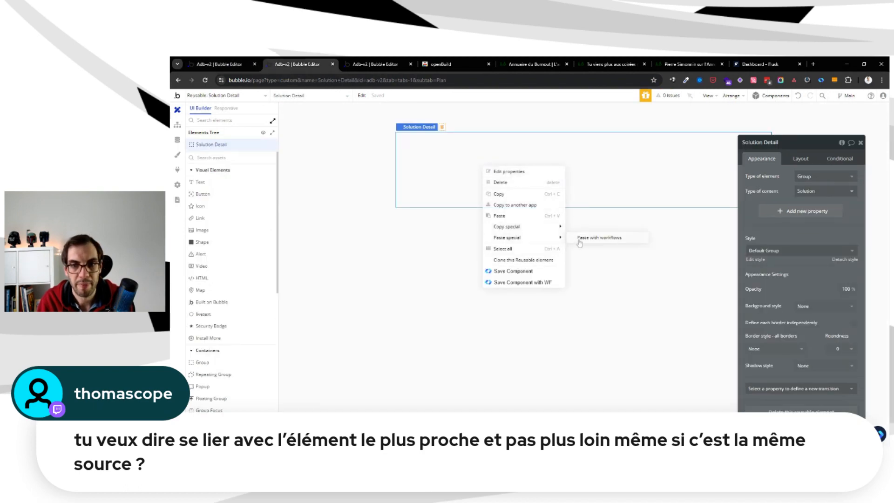
left_click(619, 247)
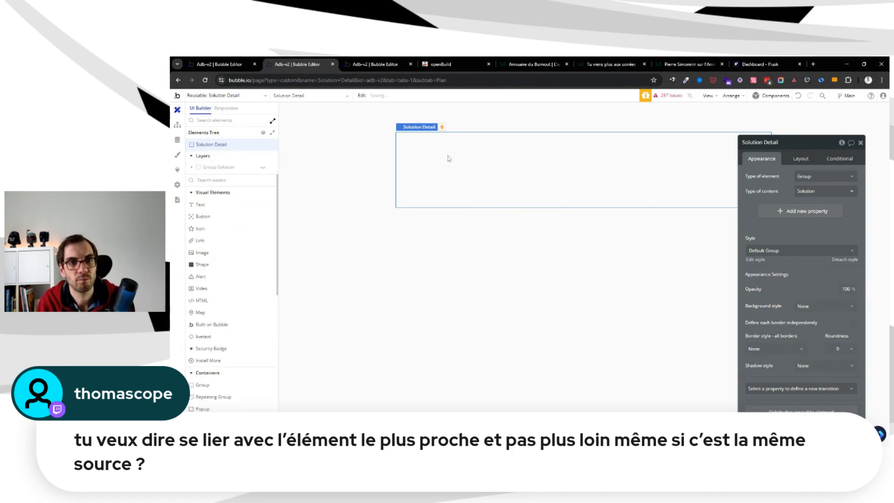
left_click(451, 139)
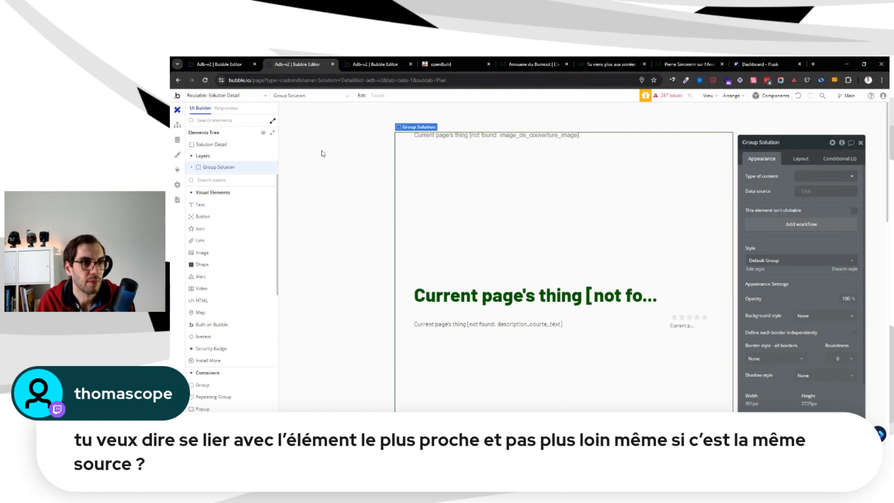
Examine the pasted Group Solution's content, child groups and layout settings
scroll(594, 178, "down", 5)
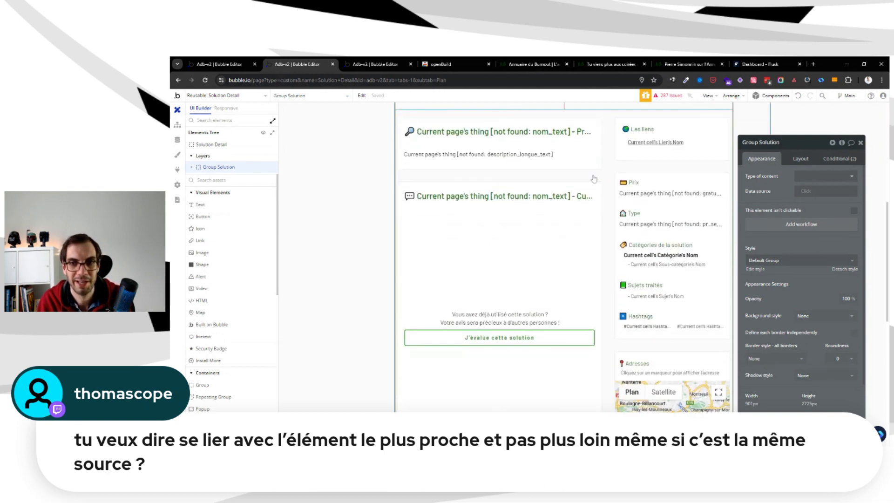
scroll(593, 179, "up", 5)
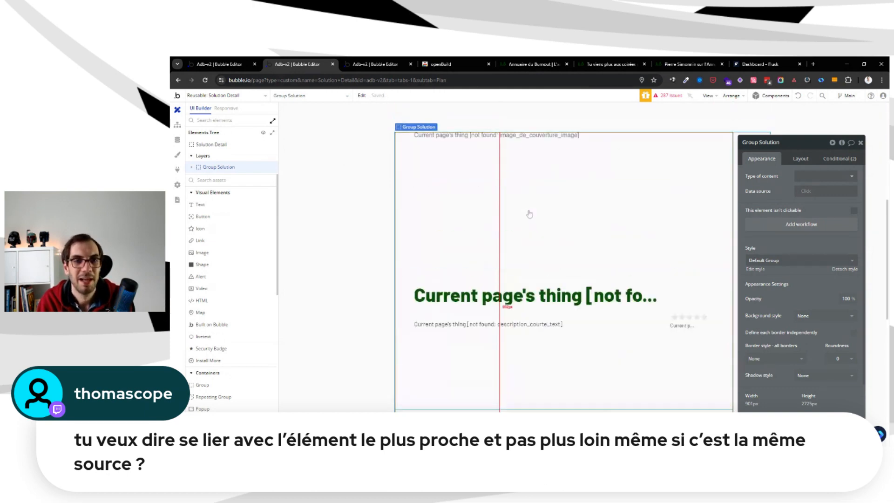
left_click(192, 166)
left_click(227, 180)
left_click(219, 166)
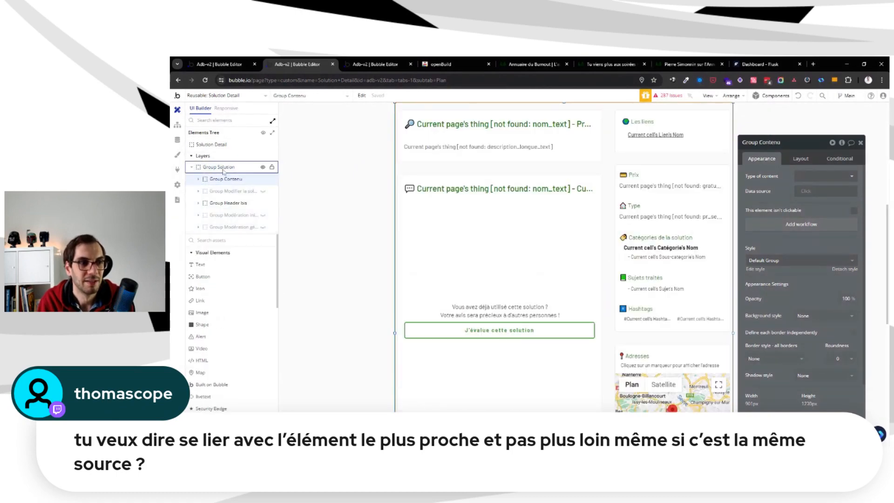
left_click(802, 158)
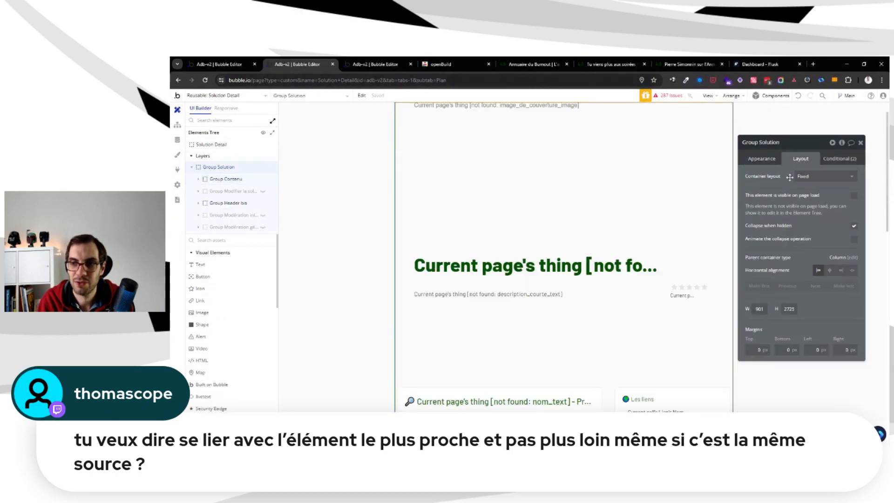
scroll(311, 196, "down", 5)
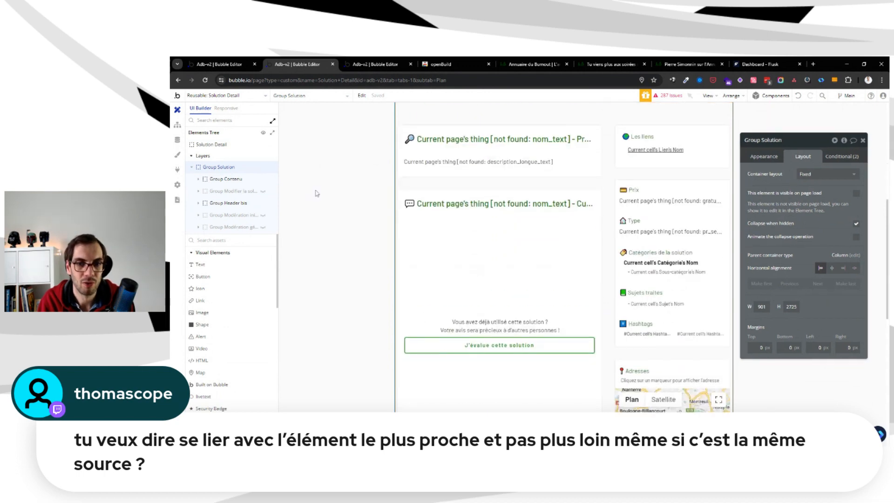
scroll(318, 191, "up", 5)
scroll(399, 229, "down", 5)
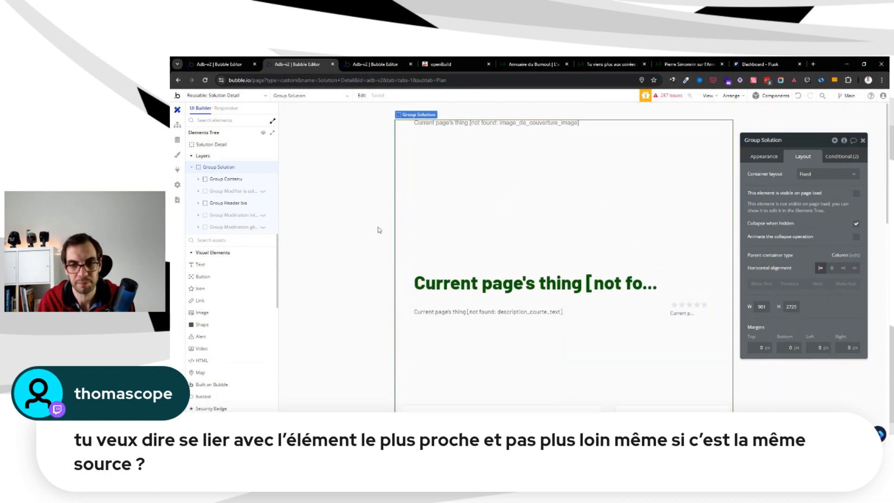
scroll(381, 226, "up", 5)
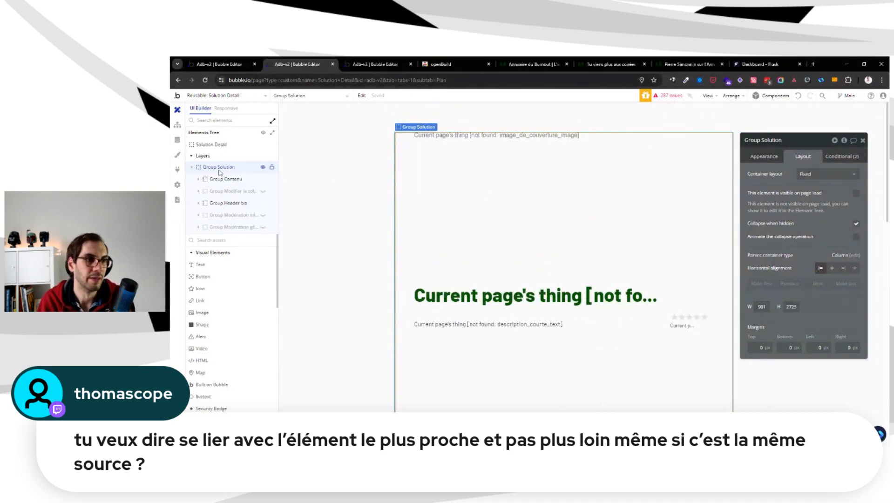
Set Group Solution's container layout to Column
left_click(820, 181)
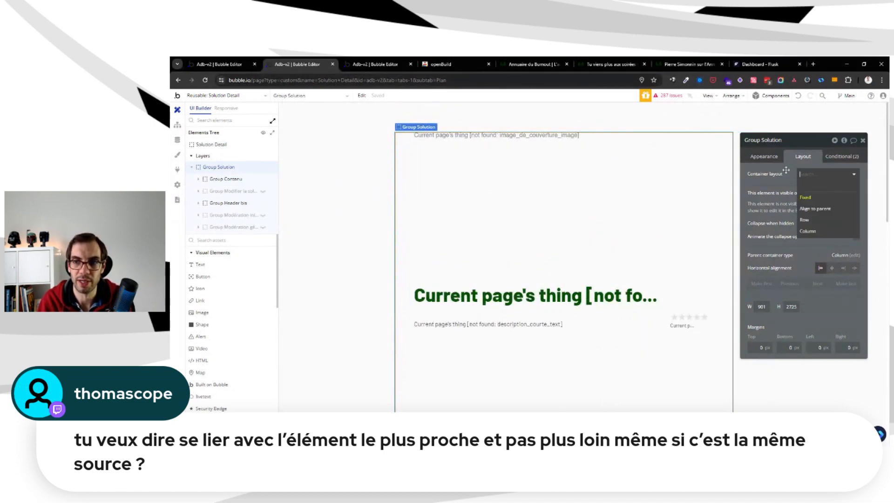
left_click(787, 172)
left_click(811, 176)
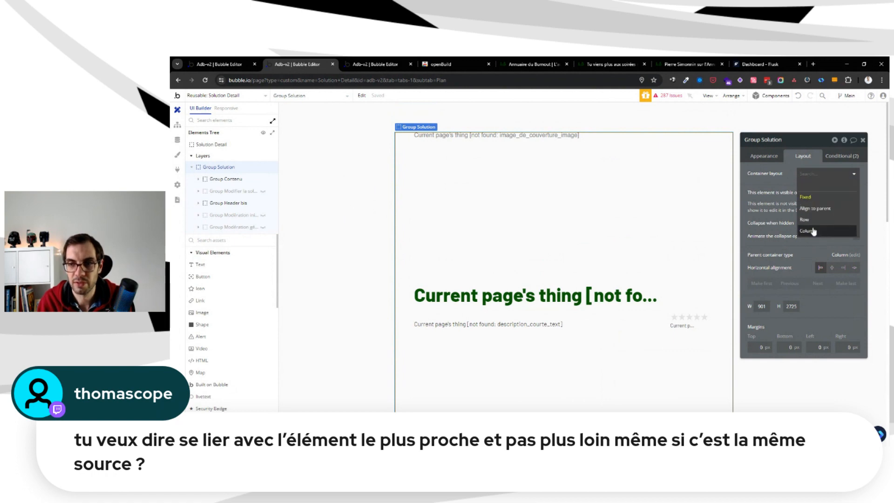
key("Return")
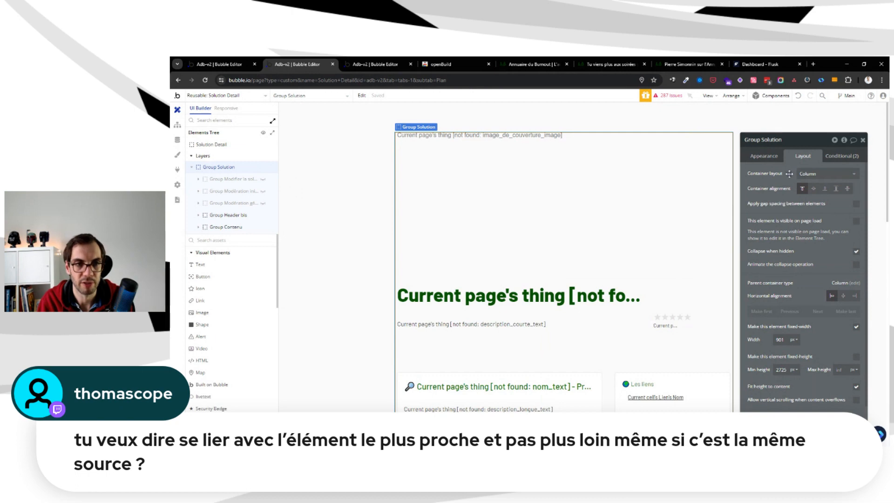
left_click_drag(792, 173, 794, 161)
Base the first clause of Group Solution's first visibility condition on Parent group's Solution
left_click(838, 145)
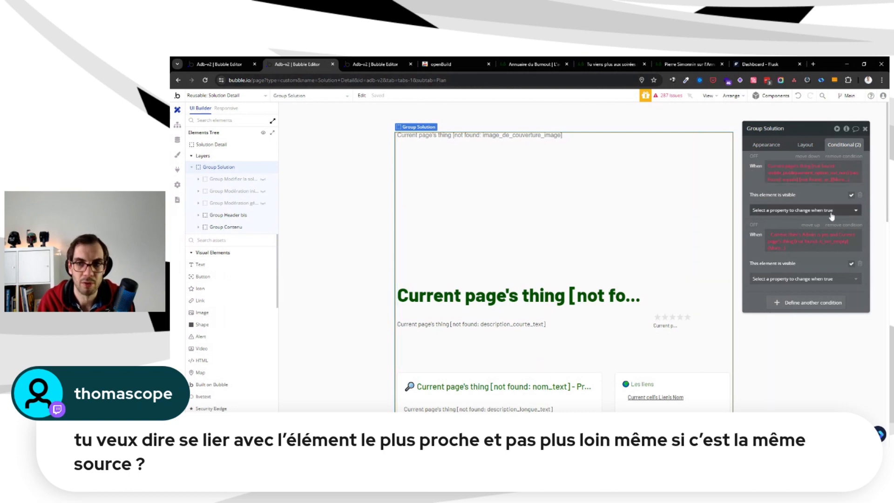
left_click(776, 166)
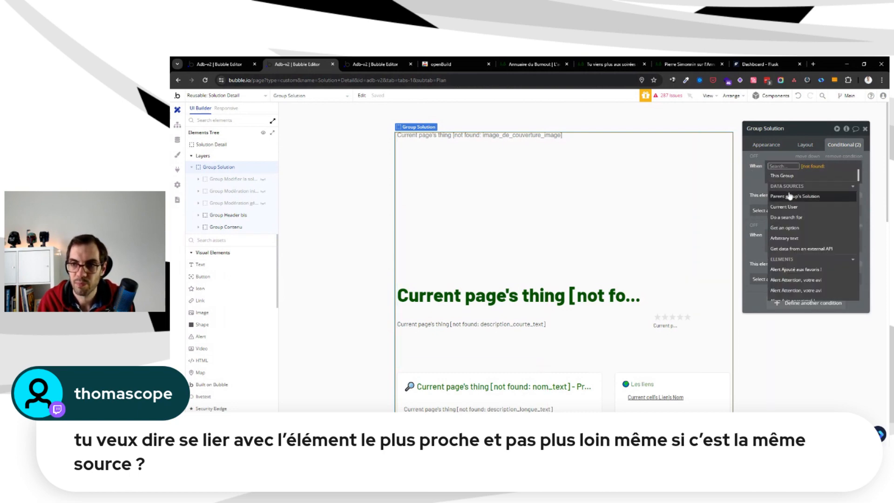
left_click(782, 155)
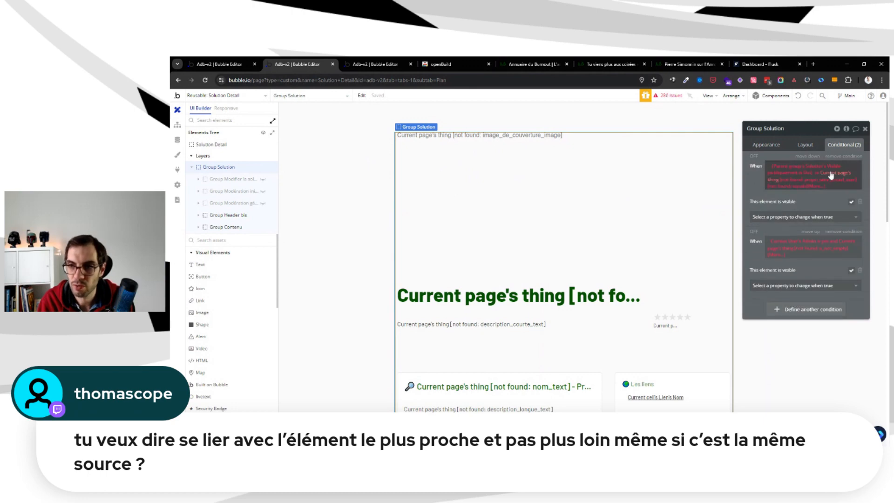
Try using Parent group's Solution as the source of the first condition's second clause, and undo that change
left_click(831, 174)
left_click(813, 211)
left_click(781, 156)
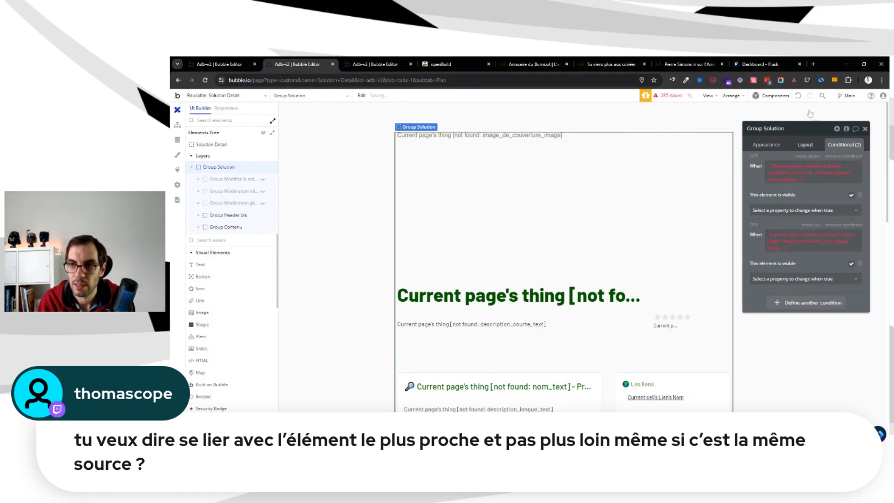
left_click(799, 95)
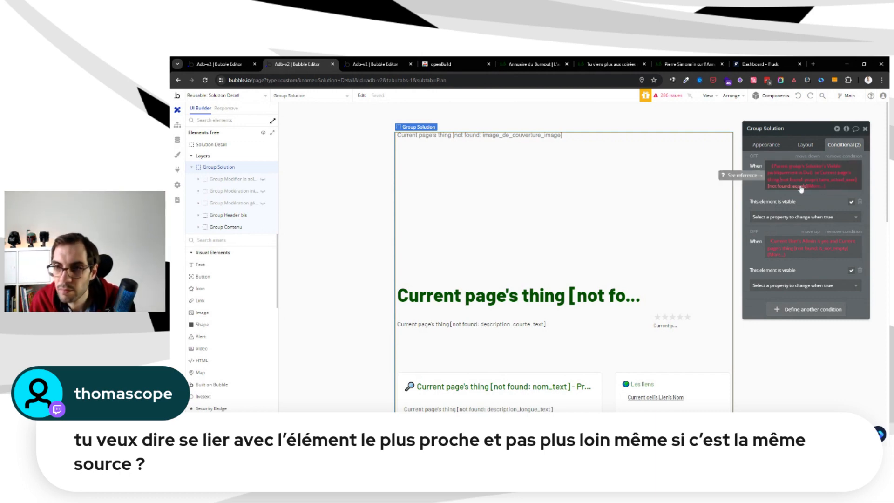
Set the first condition's "or" clause to Parent group's Solution's Propriétaire actuel is Current User
left_click(828, 178)
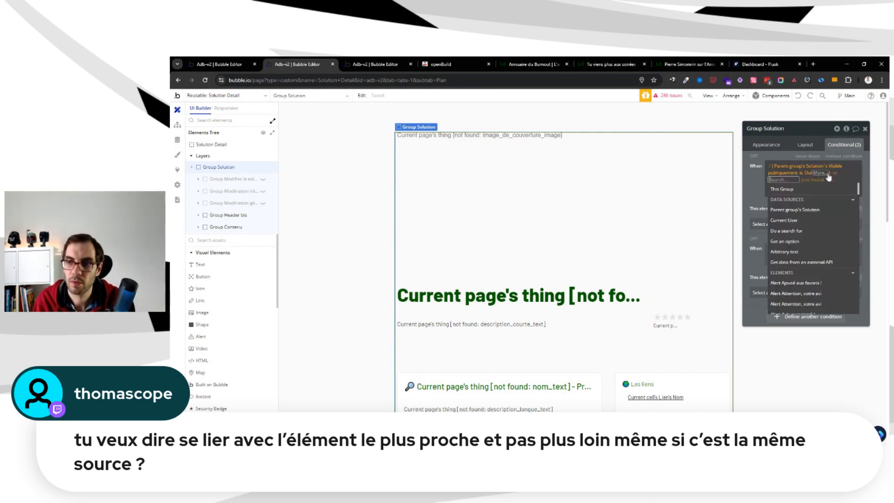
left_click(809, 211)
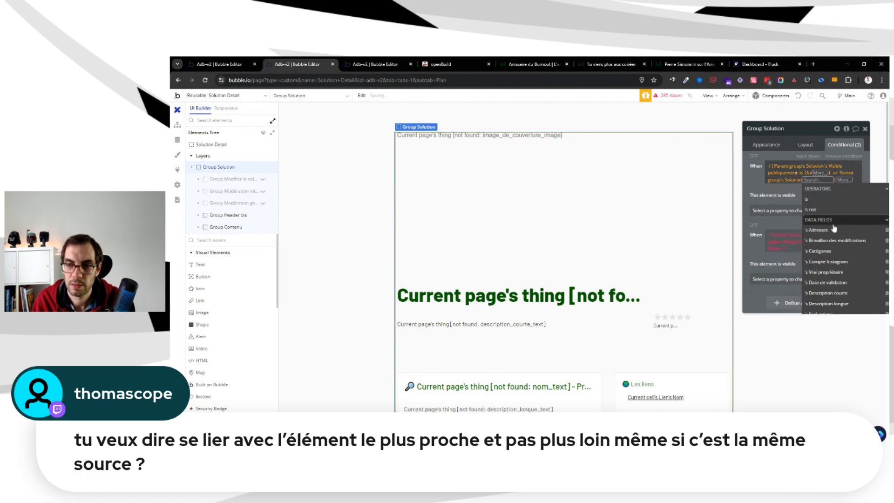
type("prop")
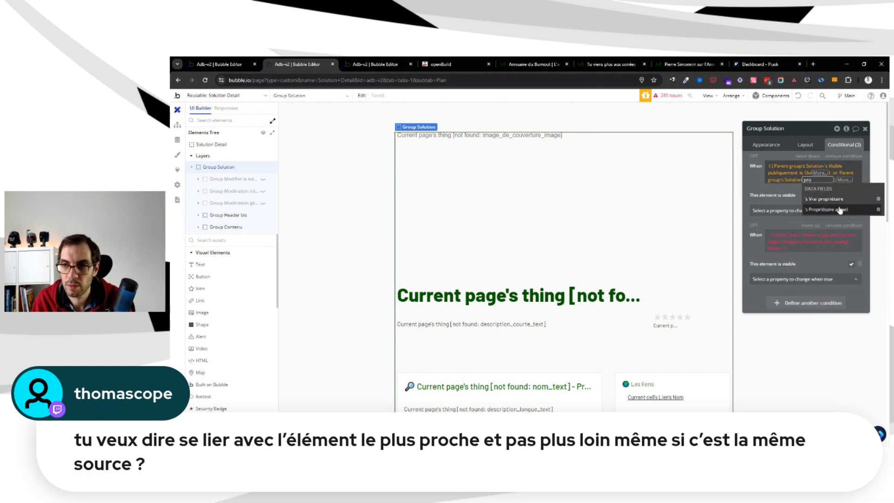
left_click(840, 210)
left_click(815, 209)
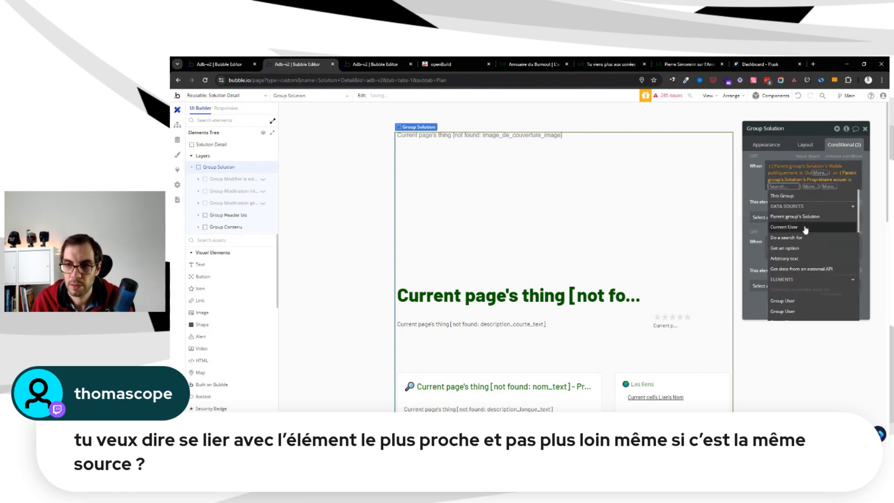
left_click(806, 228)
left_click(760, 181)
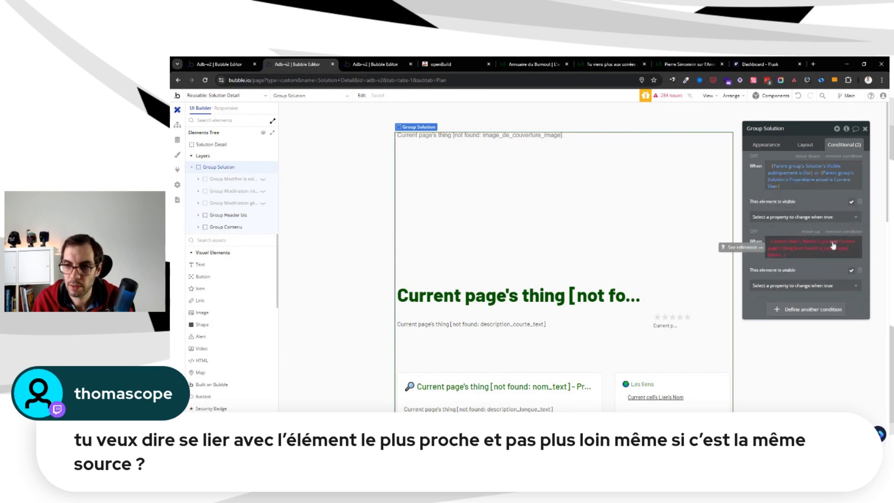
Set the "and" clause of Group Solution's second visibility condition to Parent group's Solution is not empty
left_click(855, 245)
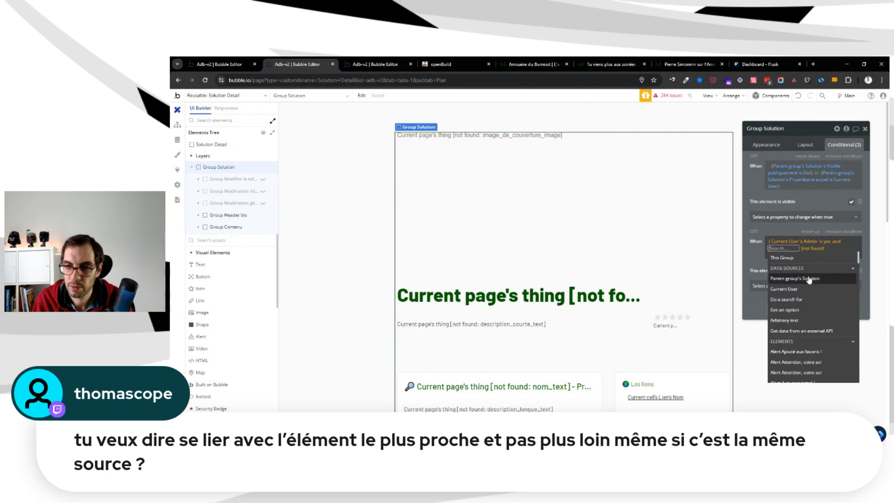
left_click(824, 264)
type("is")
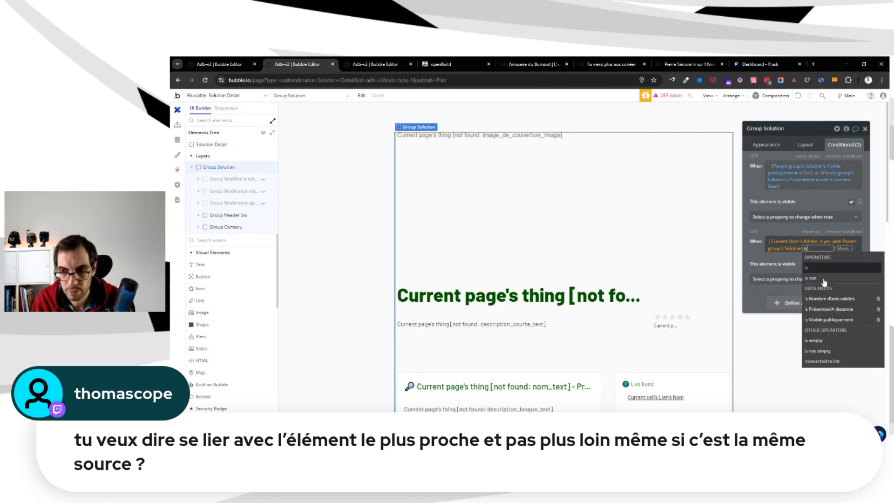
left_click(822, 351)
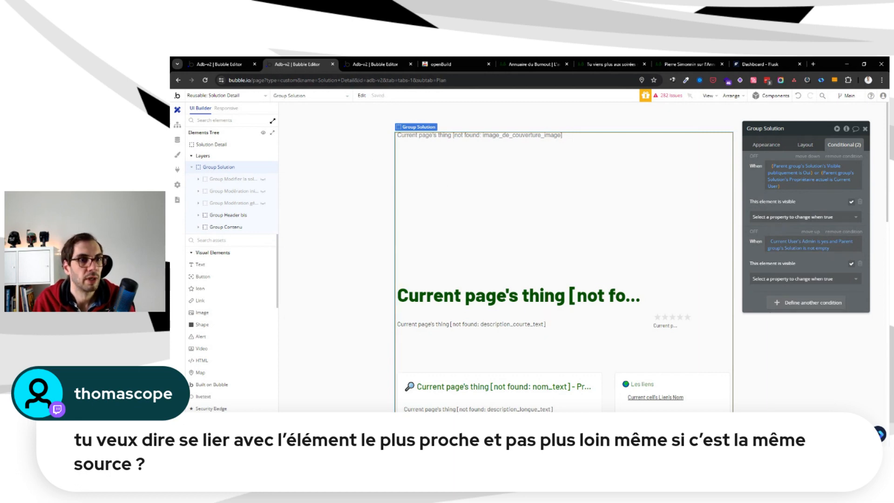
Show the hidden groups Modifier la solution, Modération initiale and Modération générale on the canvas
left_click(263, 180)
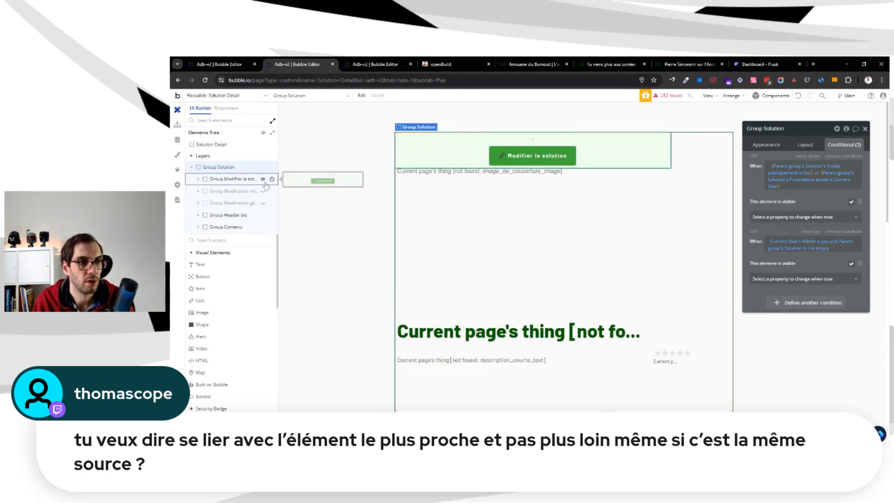
left_click(263, 191)
left_click(263, 203)
Center Group Solution horizontally, remove its fixed width, and set its minimum width and minimum height to 0
left_click(246, 181)
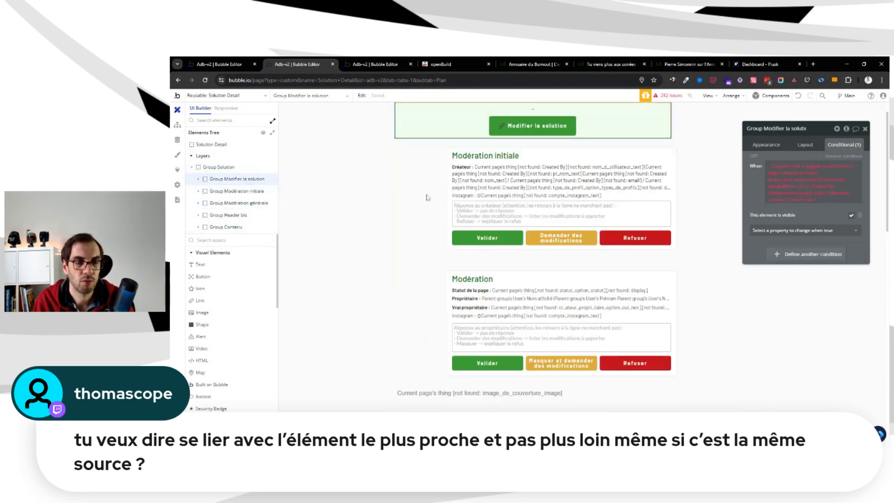
left_click(806, 146)
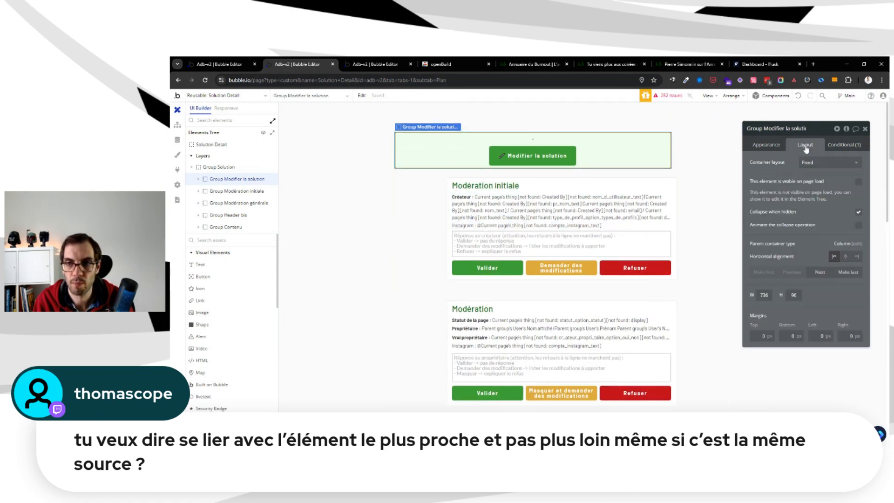
left_click(684, 148)
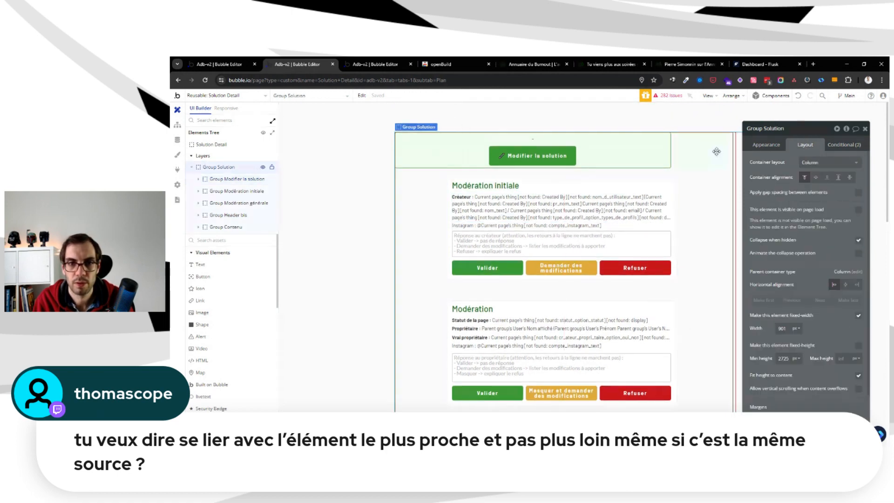
left_click(846, 284)
left_click(860, 318)
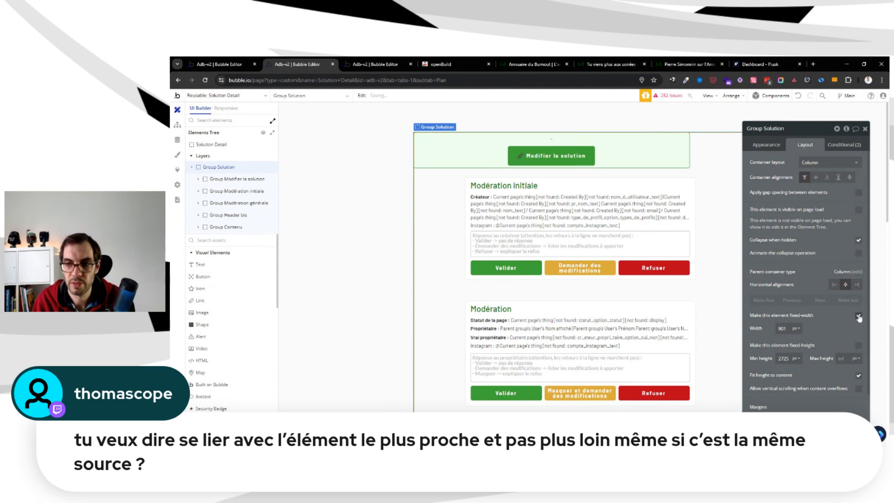
type("0")
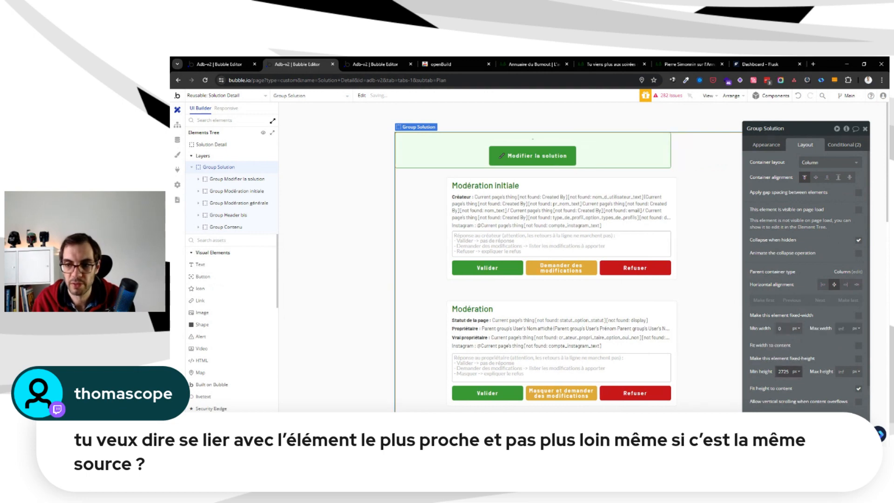
left_click(786, 372)
type("0")
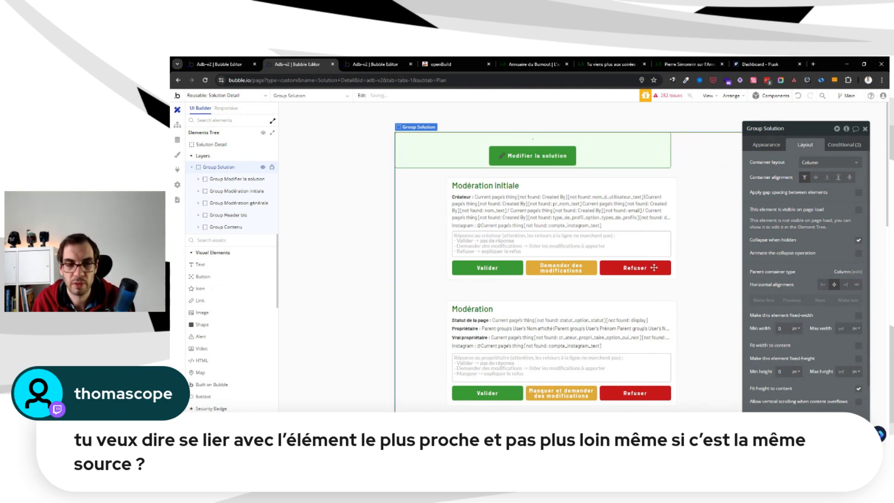
Give Group Modifier la solution a Column layout without fixed width, with minimum width 0, maximum width 800 px and minimum height 0
left_click(237, 179)
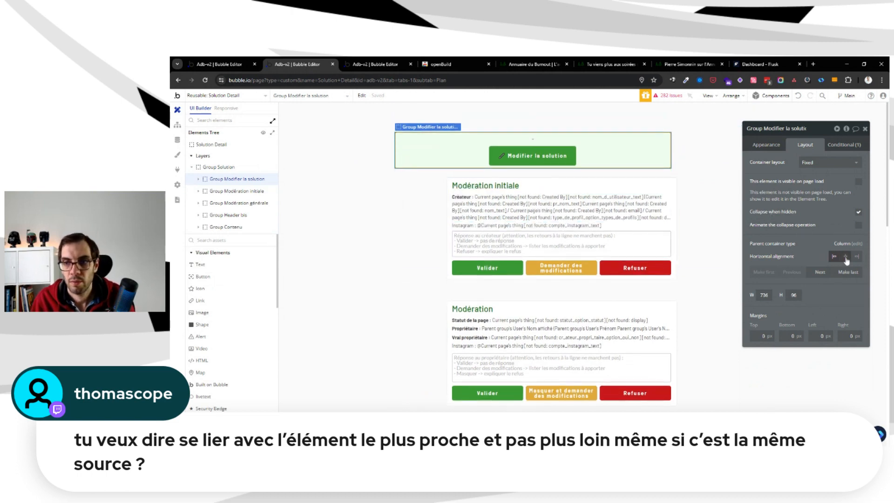
left_click(846, 256)
left_click(829, 162)
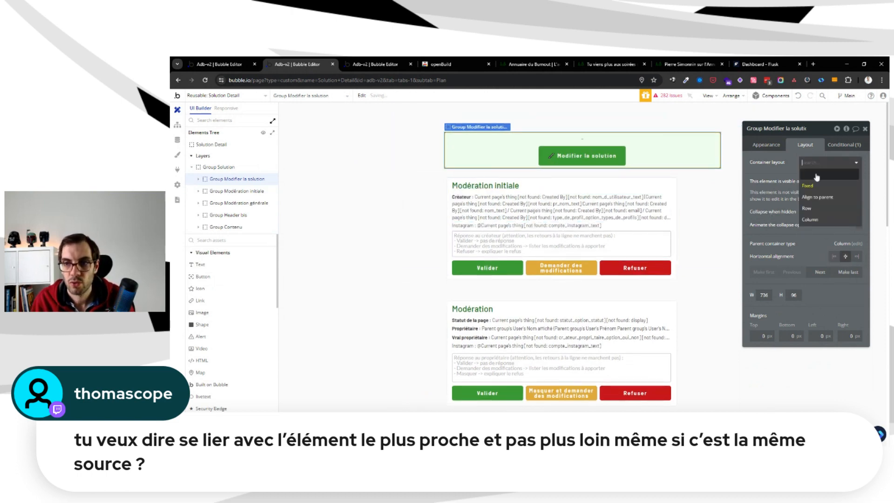
left_click(811, 220)
left_click(860, 315)
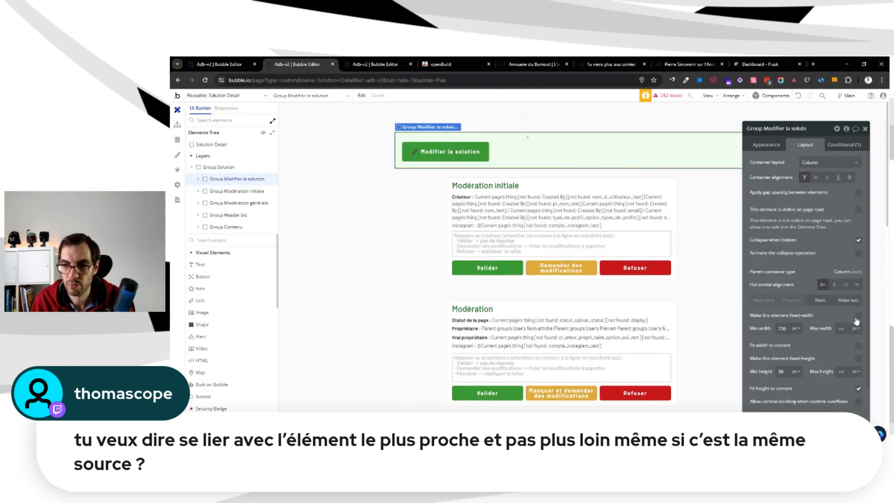
type("800")
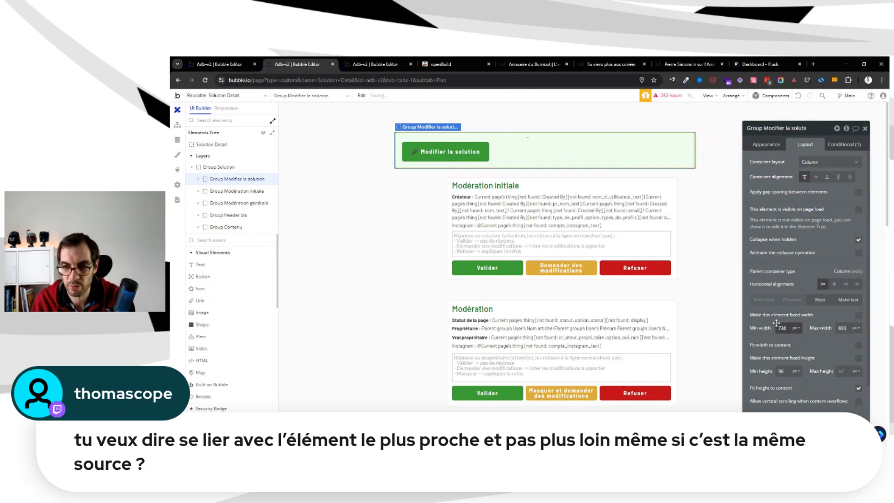
type("0")
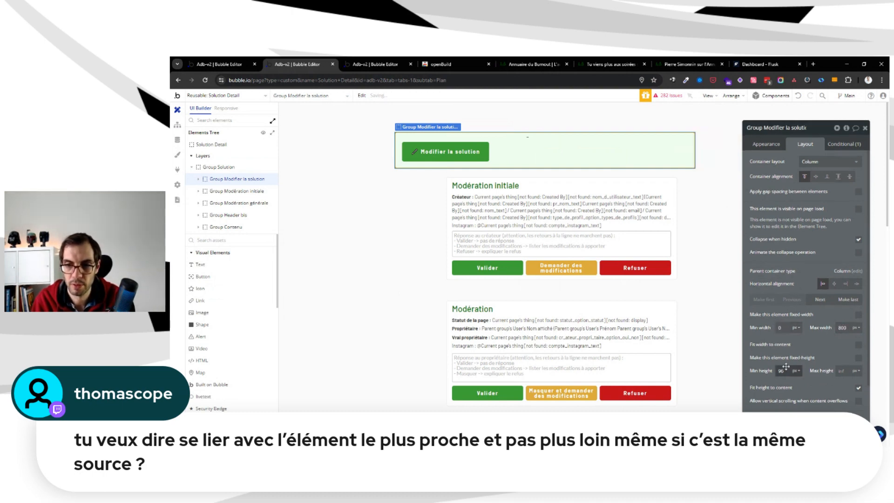
left_click(787, 368)
type("0")
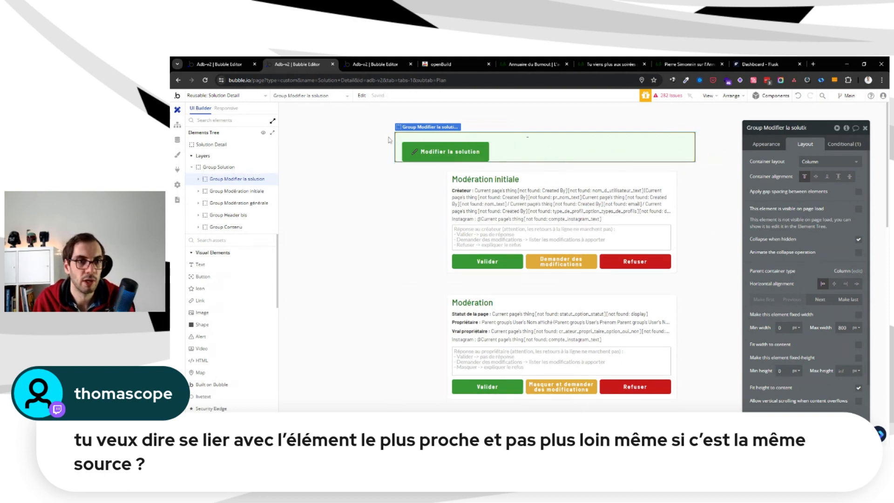
Set the padding of Group Modifier la solution to 10 px on all four sides
scroll(810, 209, "down", 3)
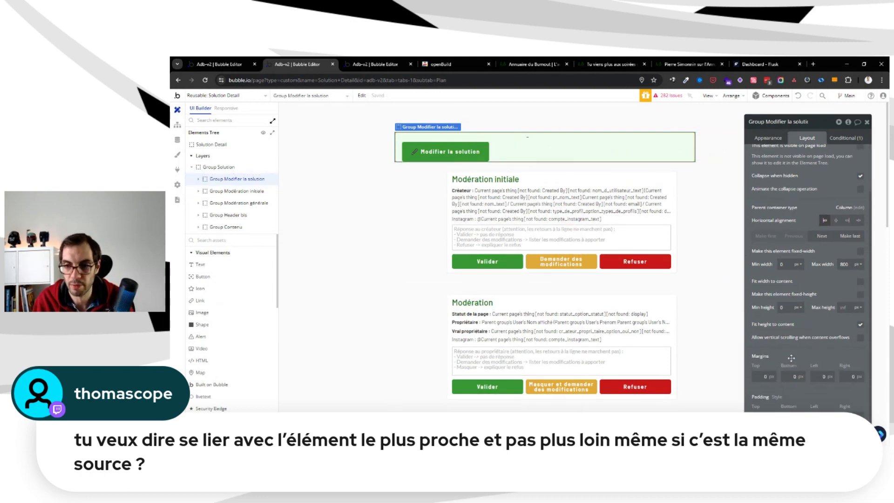
left_click(756, 400)
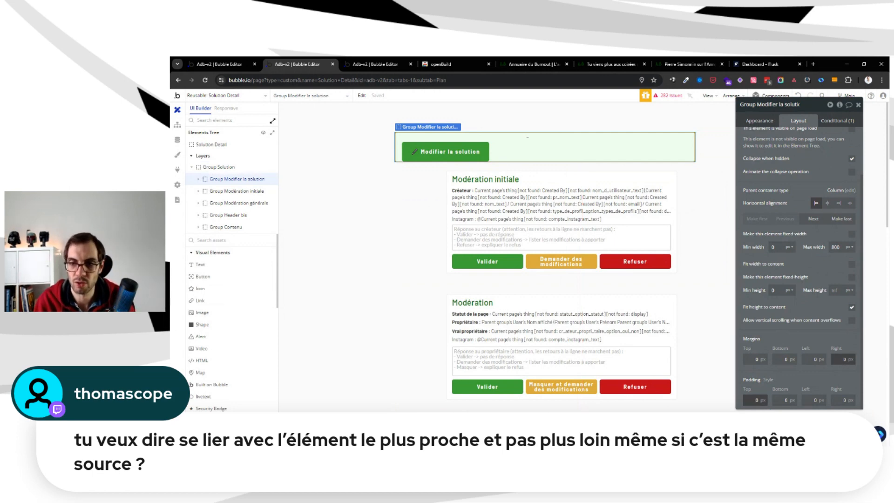
type("1")
key("Tab")
type("1")
key("Tab")
type("1")
key("Tab")
type("1")
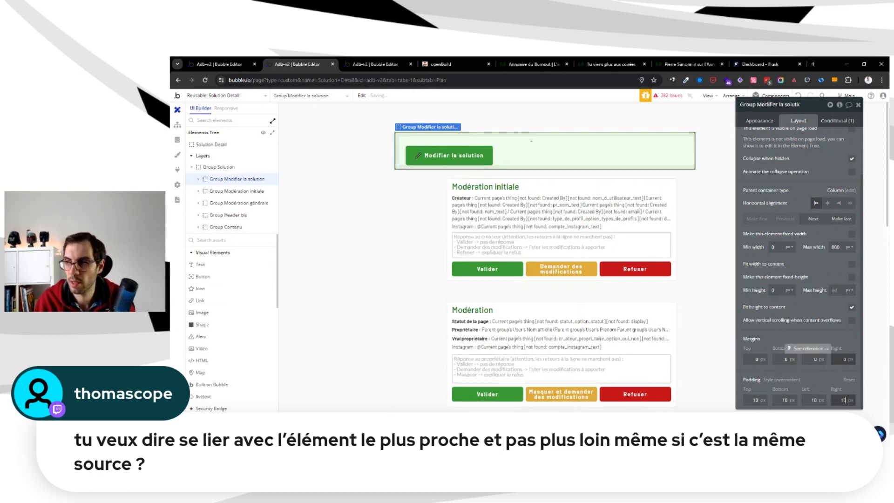
key("Tab")
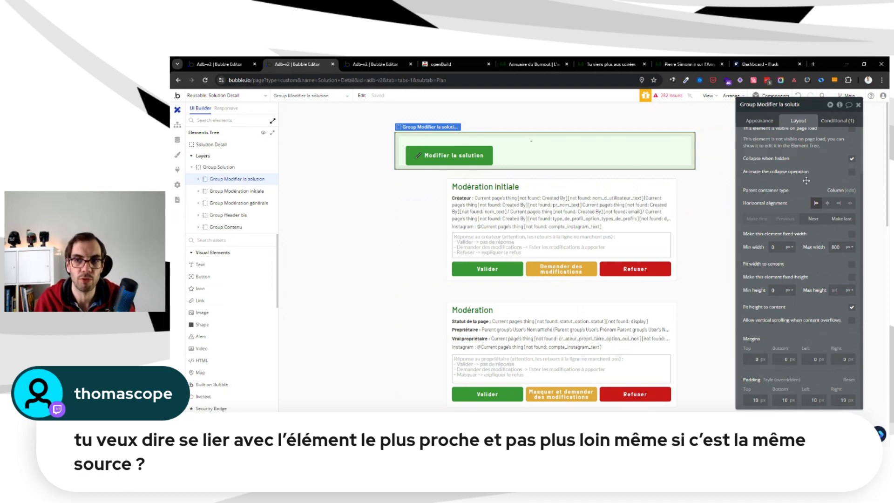
Center Group Modifier la solution horizontally and apply a row gap of 20 px between the elements of Group Solution
left_click(198, 179)
left_click(759, 120)
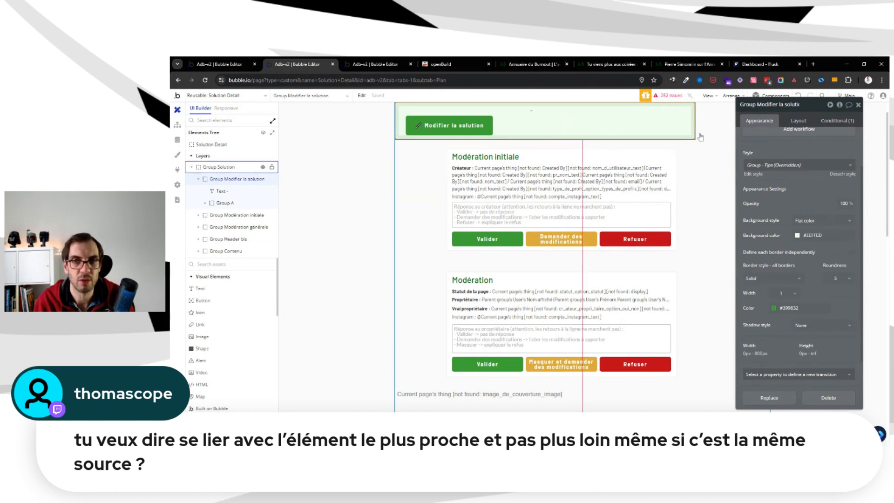
left_click(809, 119)
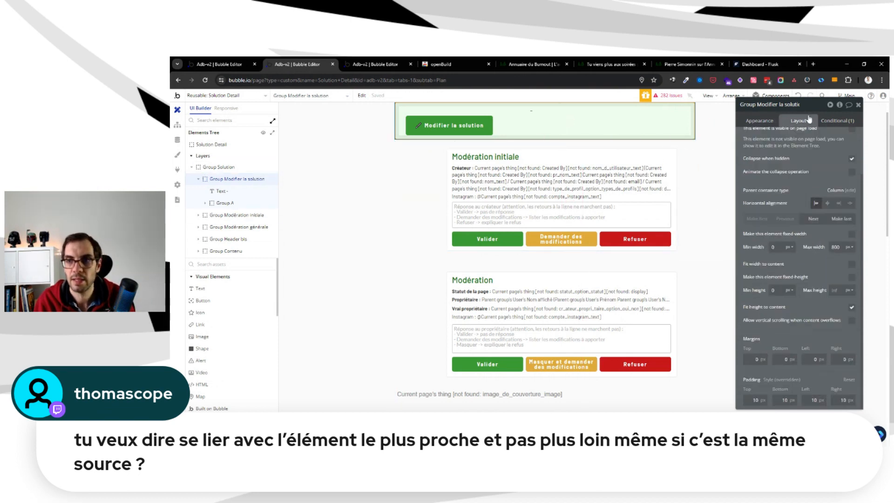
left_click(828, 203)
left_click(400, 122)
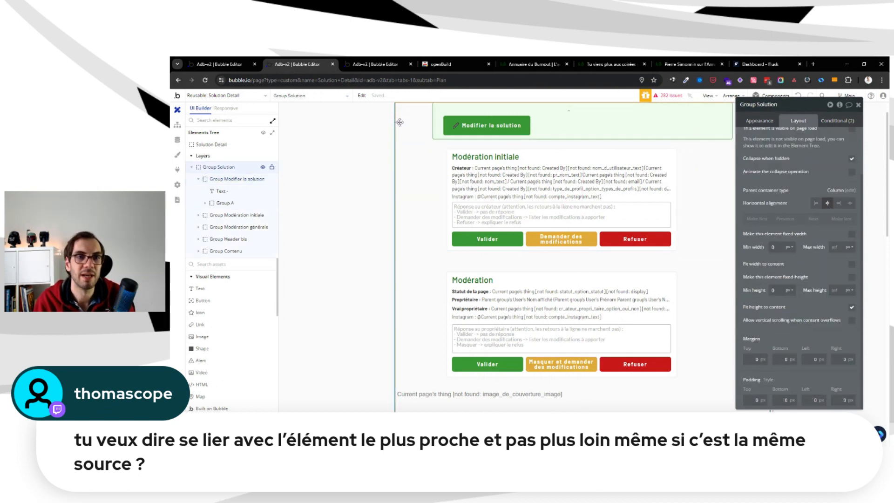
scroll(836, 195, "up", 3)
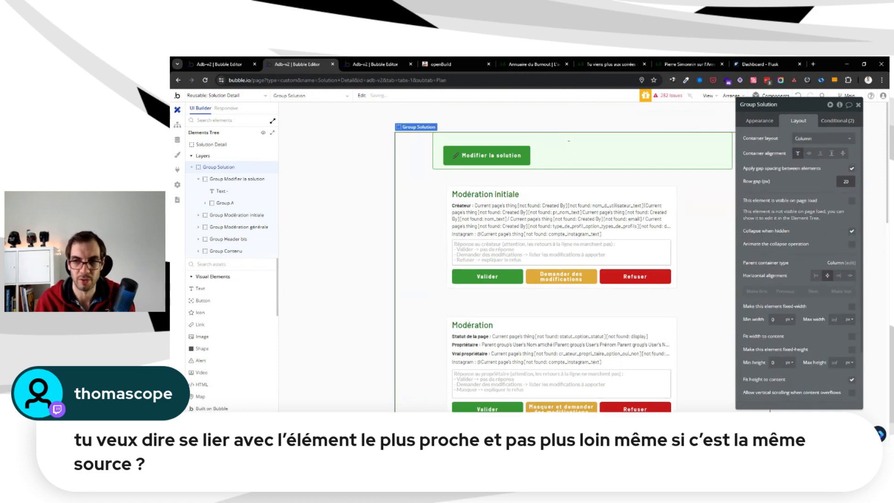
Remove the fixed width of the text above the Modifier la solution button, set its minimum width and height to 0, and open its conditions
left_click(229, 179)
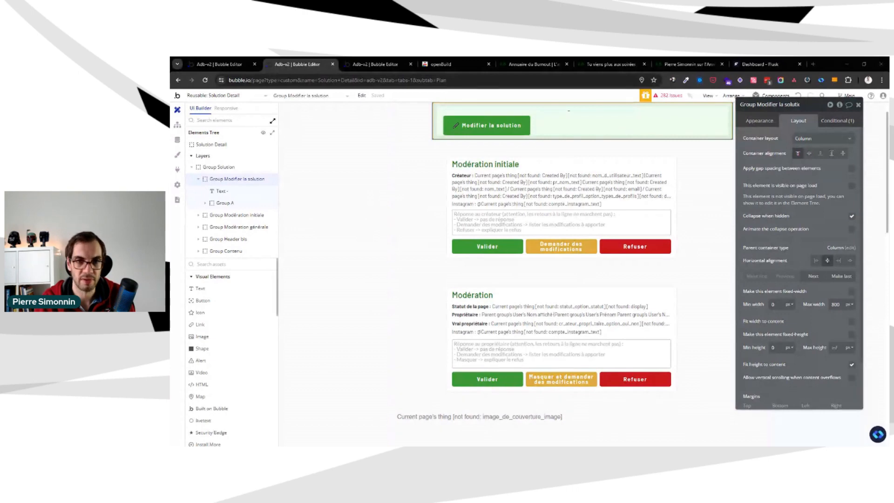
left_click(627, 118)
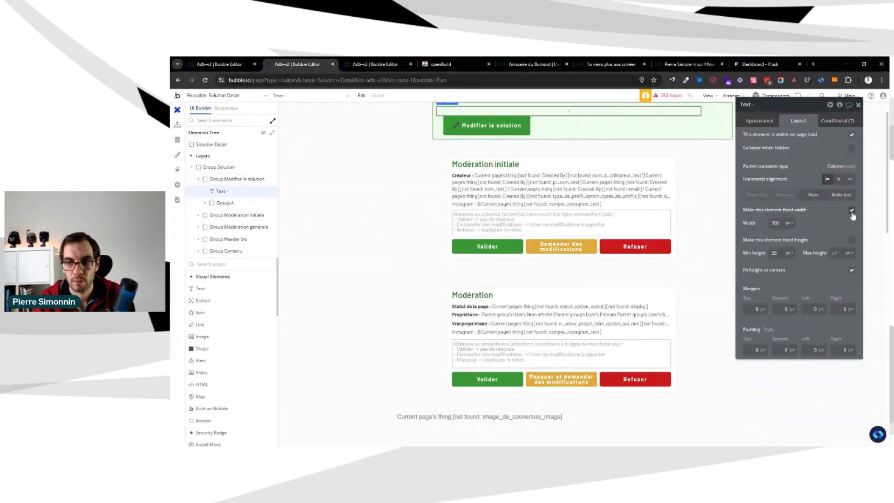
left_click(852, 211)
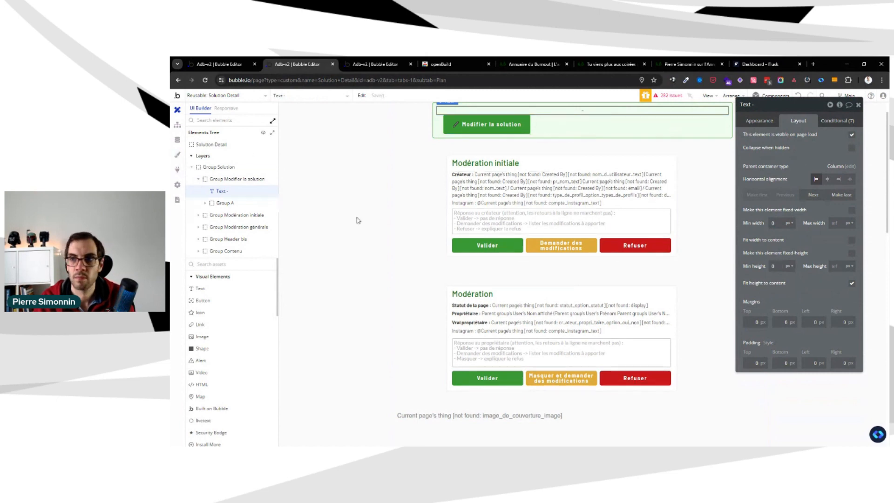
left_click(837, 120)
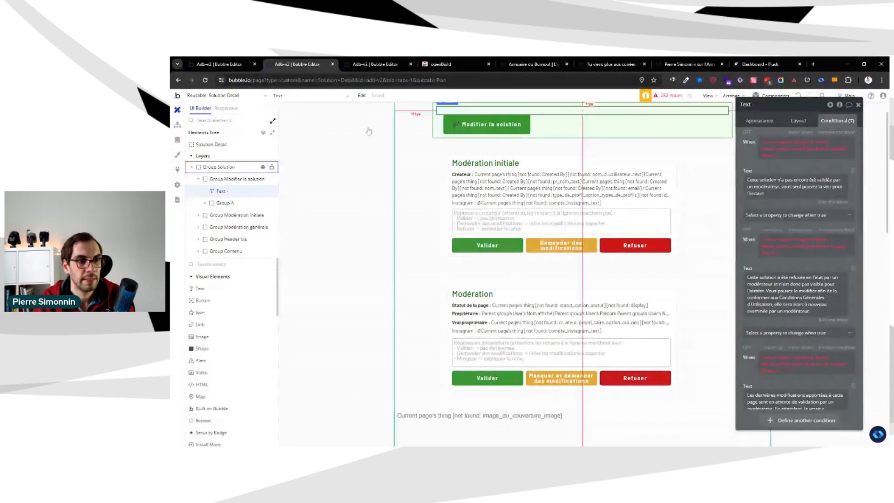
Apply gap spacing between the elements inside Group Modifier la solution and enter a row gap
left_click(252, 203)
left_click(247, 180)
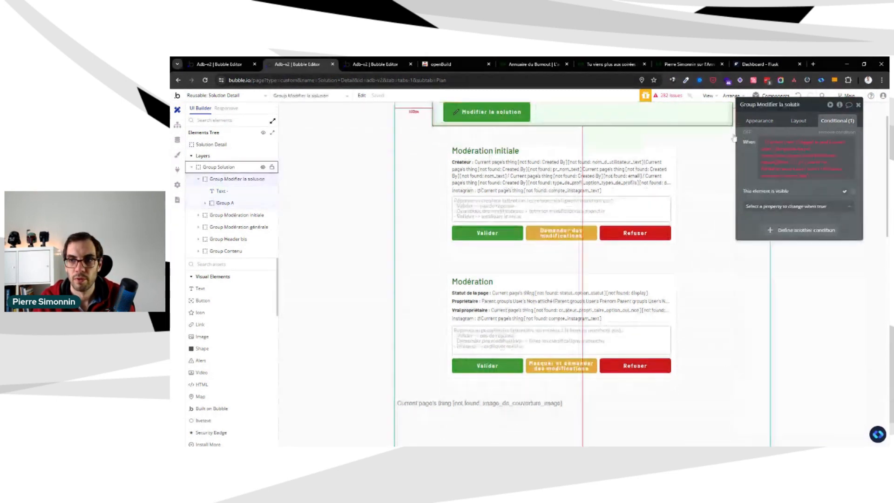
left_click(797, 121)
scroll(685, 178, "up", 1)
left_click(852, 169)
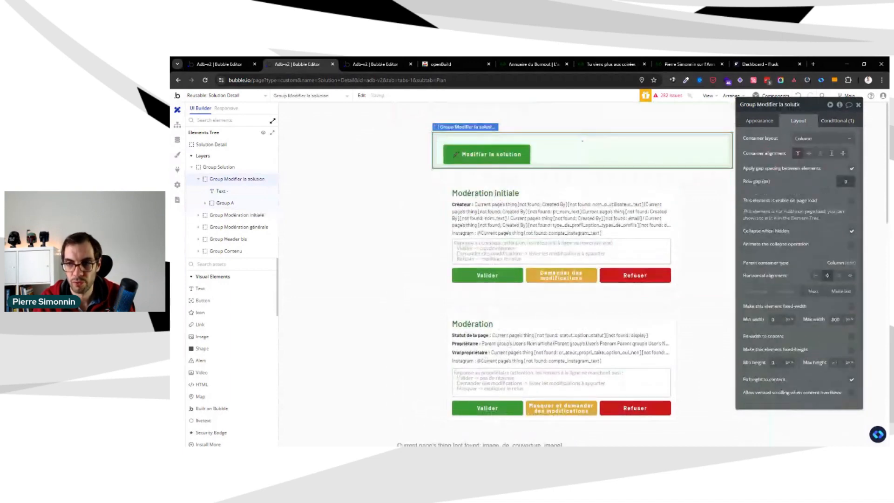
type("1")
left_click(512, 132)
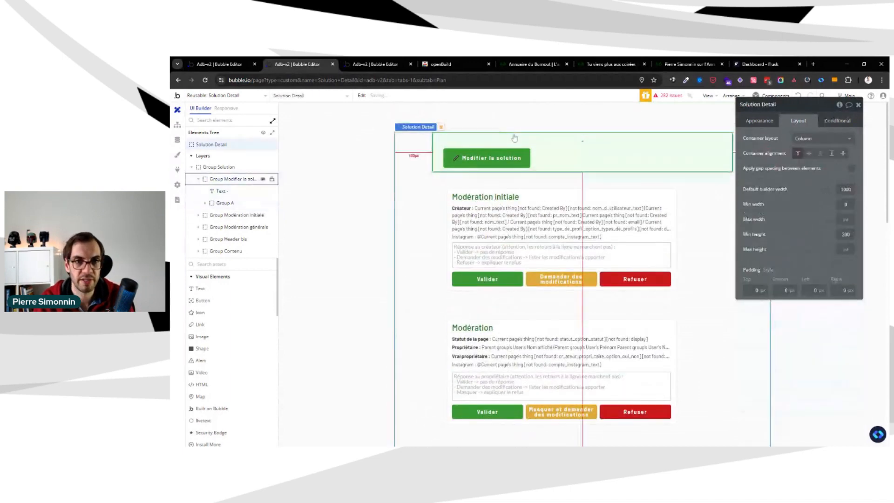
Open the Group - Tips style used by Group Modifier la solution for editing
left_click(516, 139)
left_click(759, 120)
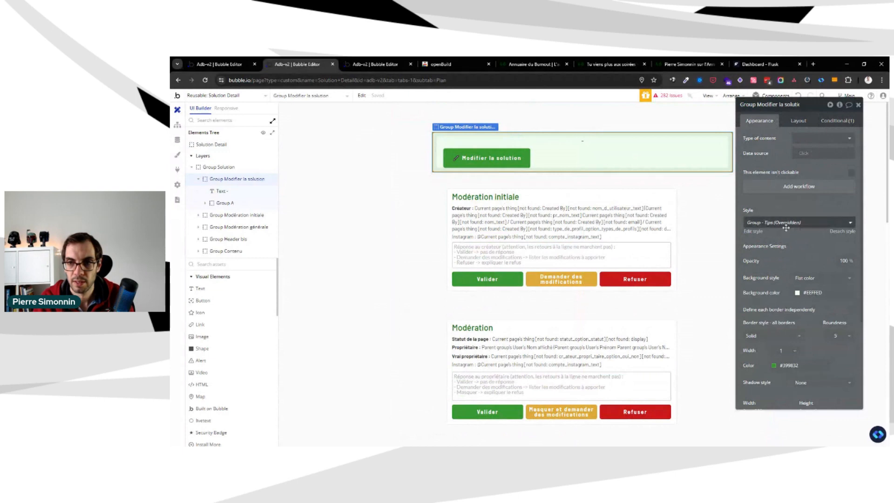
left_click(786, 225)
left_click(760, 268)
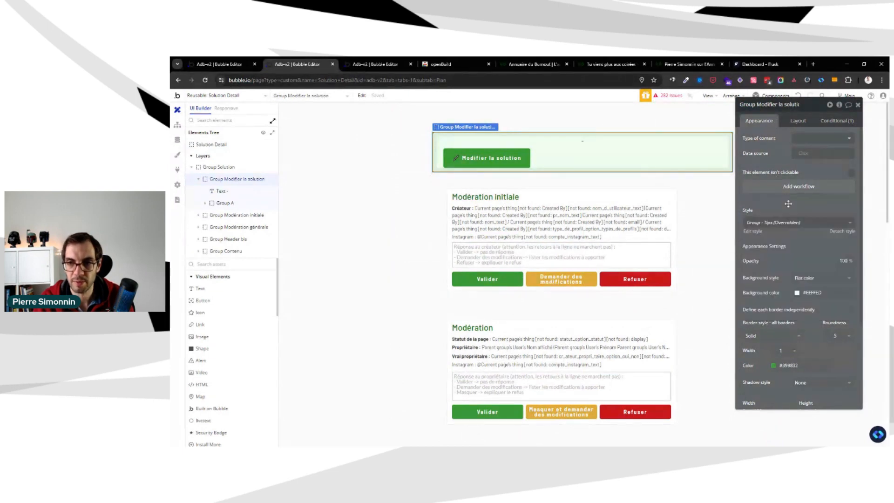
left_click(759, 234)
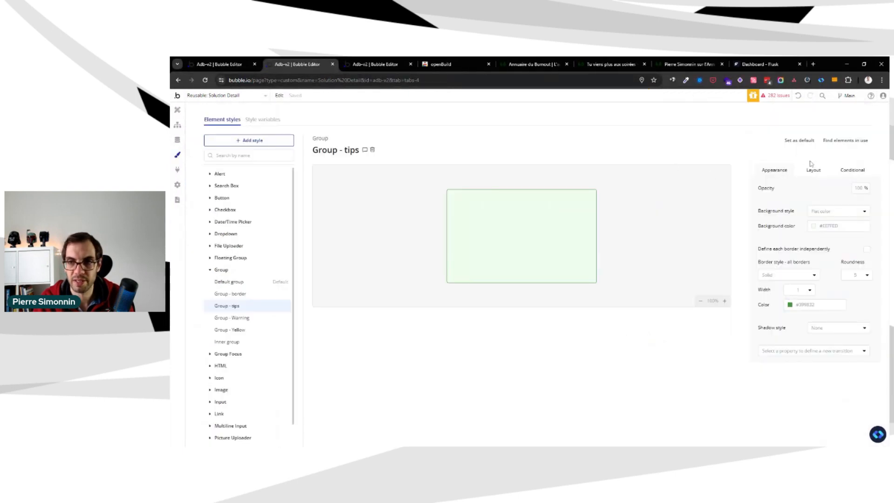
Set the top, bottom, left and right padding of the Group - tips style to 10
left_click(812, 168)
left_click(771, 206)
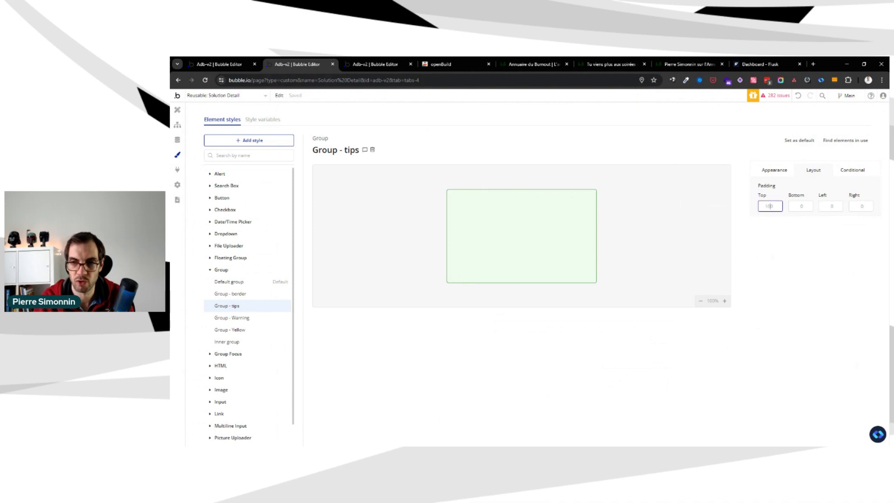
type("10")
left_click(802, 207)
key("Tab")
type("10")
key("Tab")
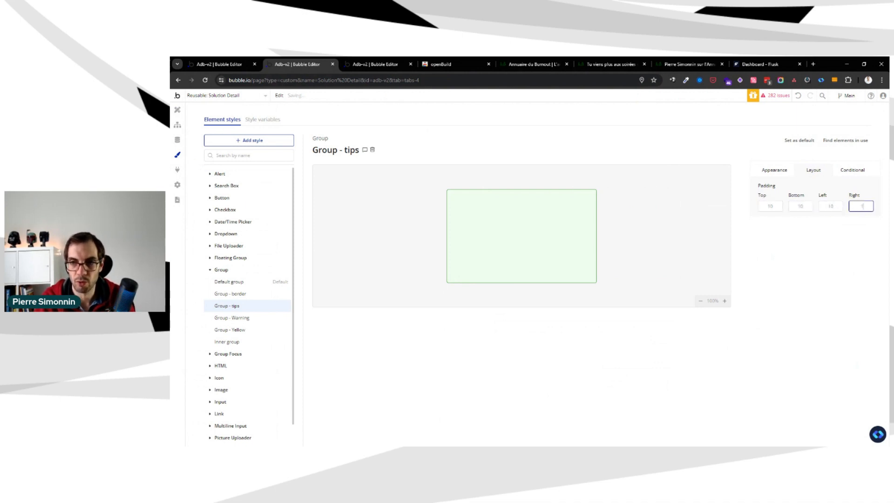
type("10")
key("Tab")
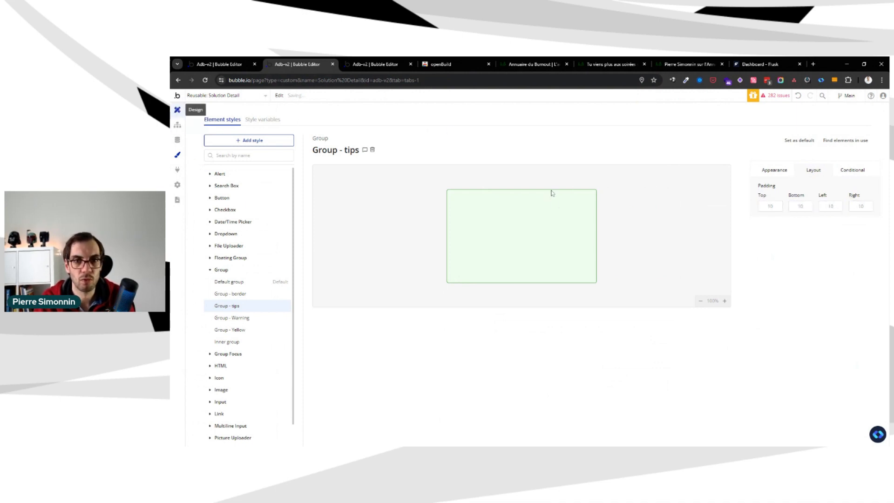
Reapply the Group - Tips style to Group Modifier la solution
scroll(798, 212, "down", 2)
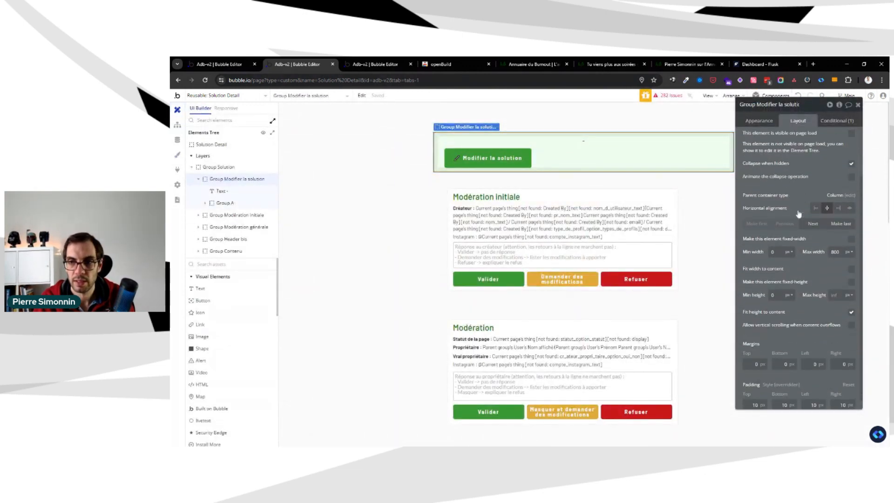
left_click(759, 120)
left_click(786, 159)
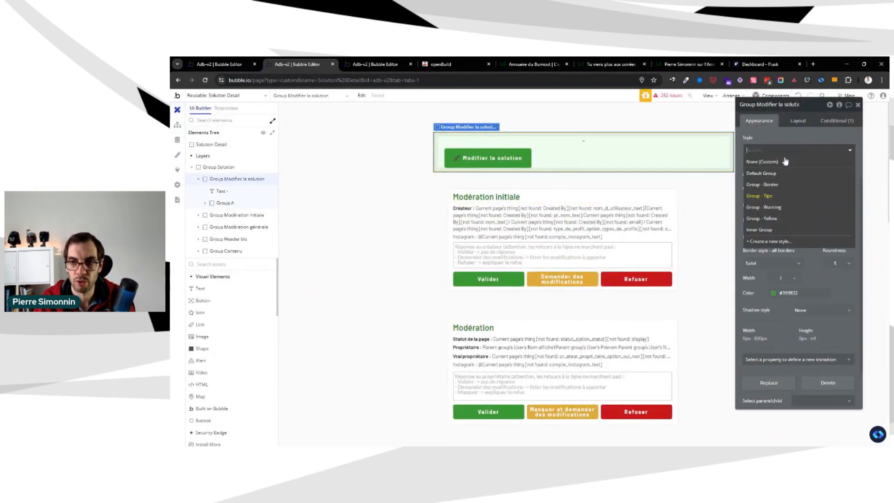
left_click(787, 196)
scroll(808, 196, "up", 3)
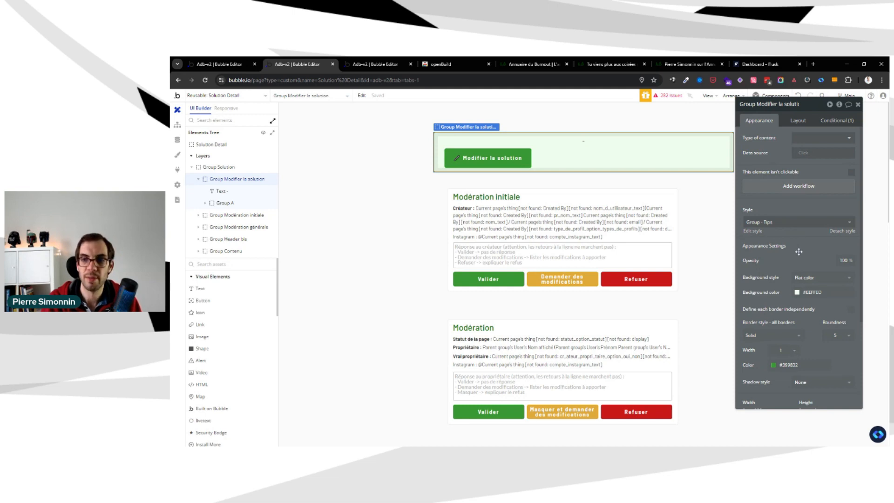
scroll(799, 252, "down", 2)
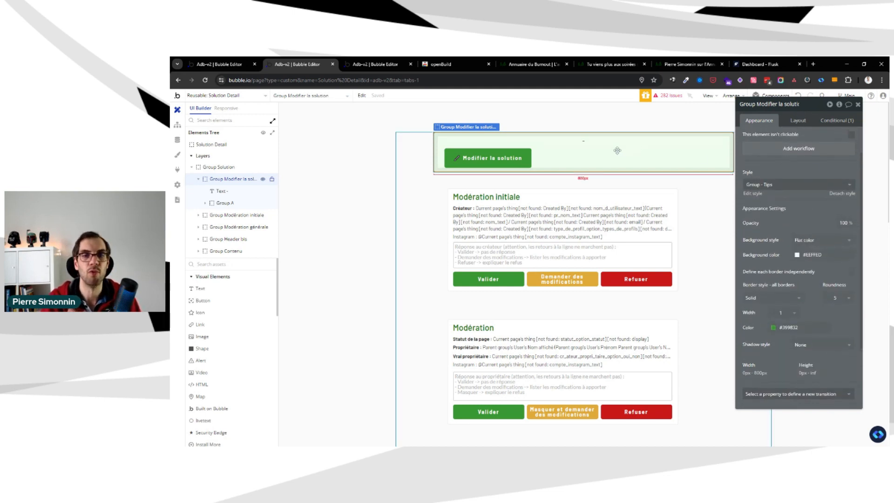
Move the Modifier la solution button out of Group A and directly into Group Modifier la solution
left_click(519, 158)
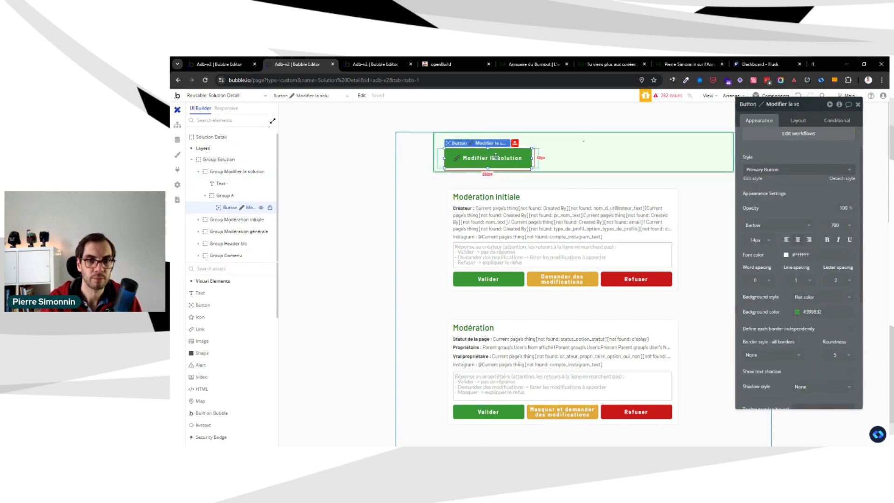
left_click_drag(496, 157, 505, 153)
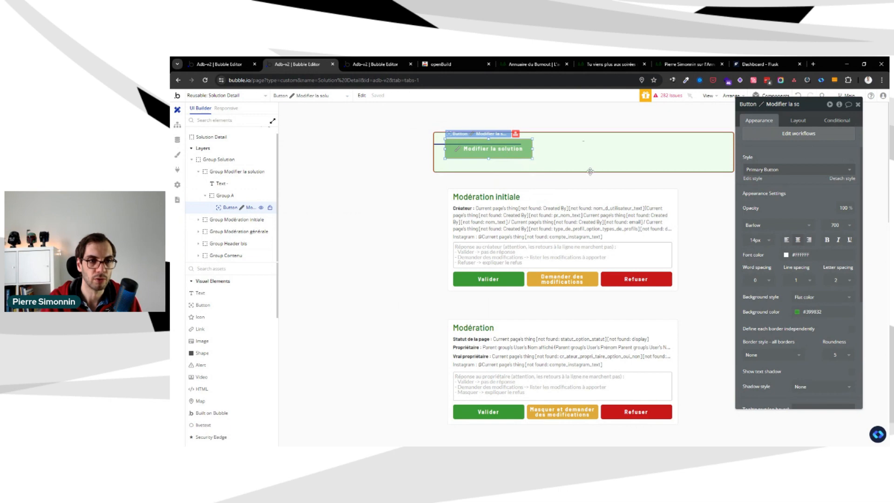
Copy the expression of Group A's condition and paste it into a new condition on the Modifier la solution button
left_click(221, 208)
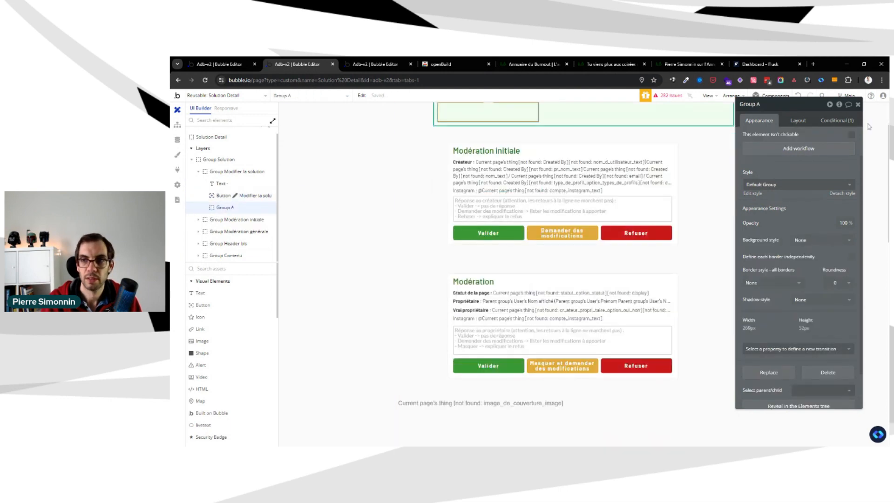
left_click(841, 120)
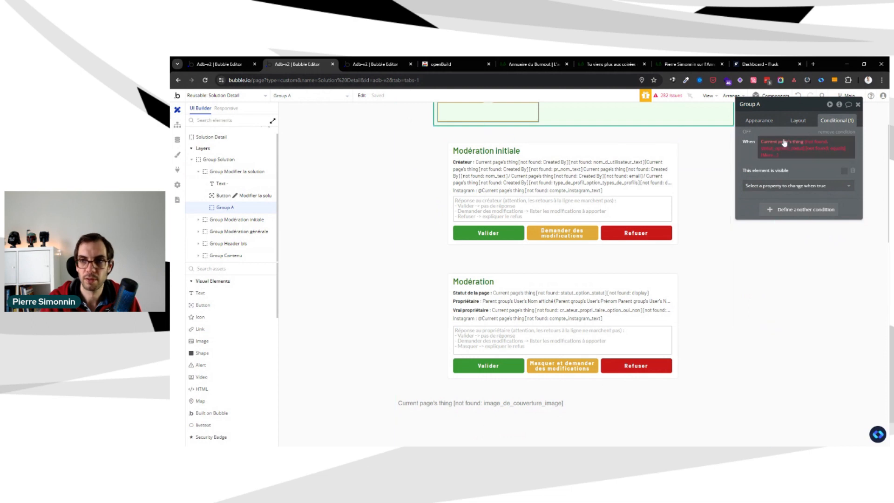
right_click(787, 144)
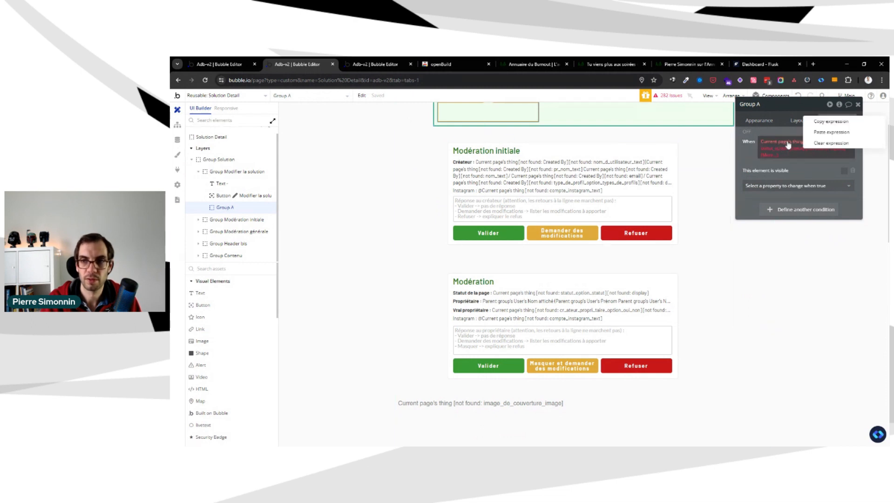
left_click(816, 124)
left_click(228, 196)
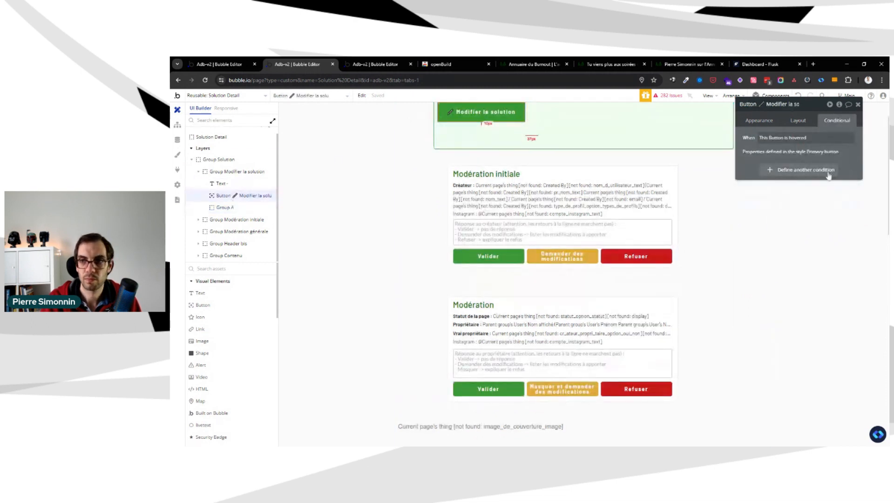
left_click(828, 175)
right_click(770, 176)
left_click(802, 164)
left_click(786, 178)
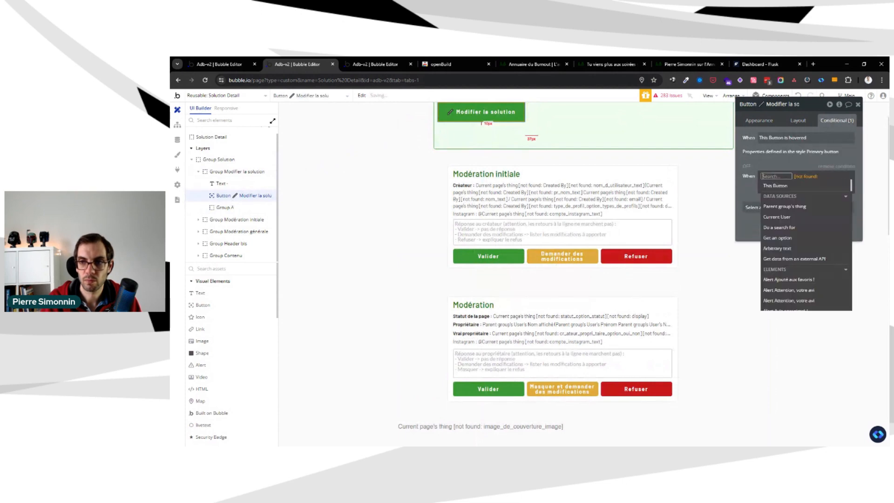
Set the content type of Group Modifier la solution to Solution, with the parent group's thing as data source
left_click(439, 137)
left_click(758, 122)
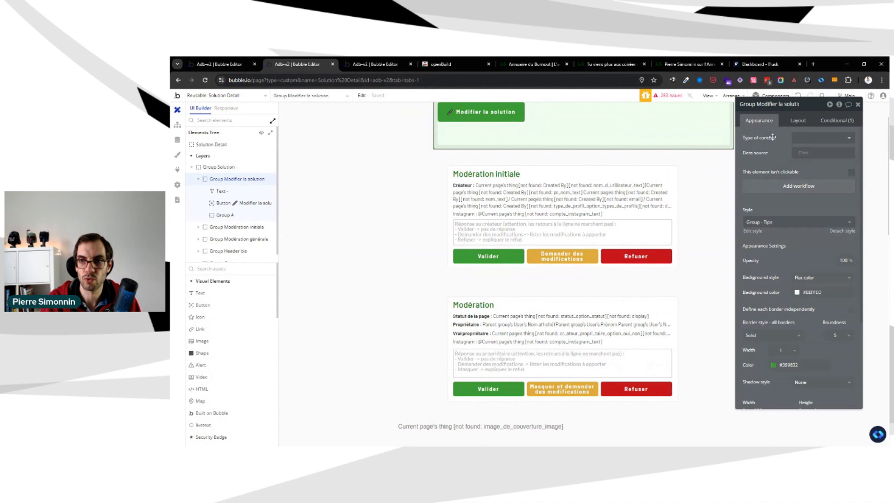
left_click(805, 138)
type("sol")
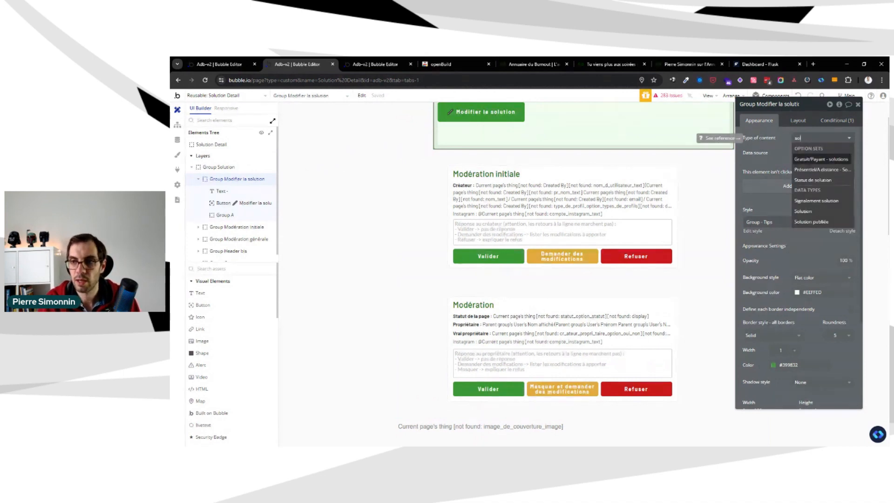
left_click(812, 211)
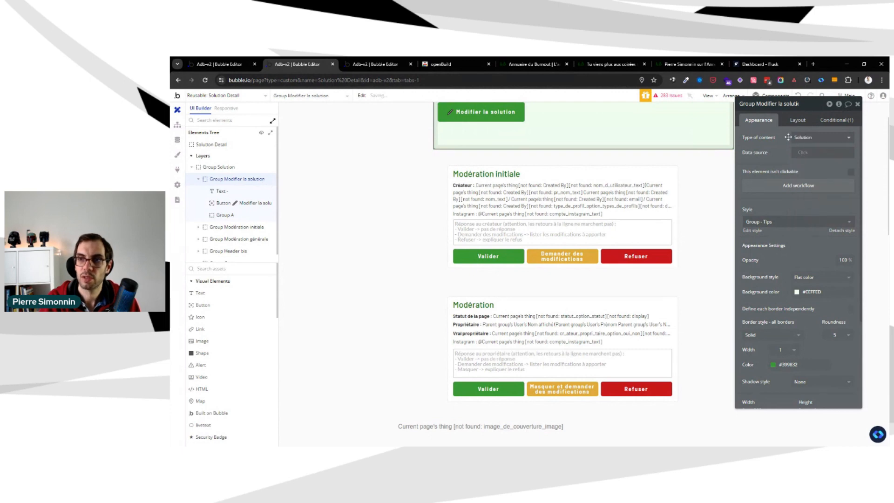
left_click(800, 152)
left_click(815, 194)
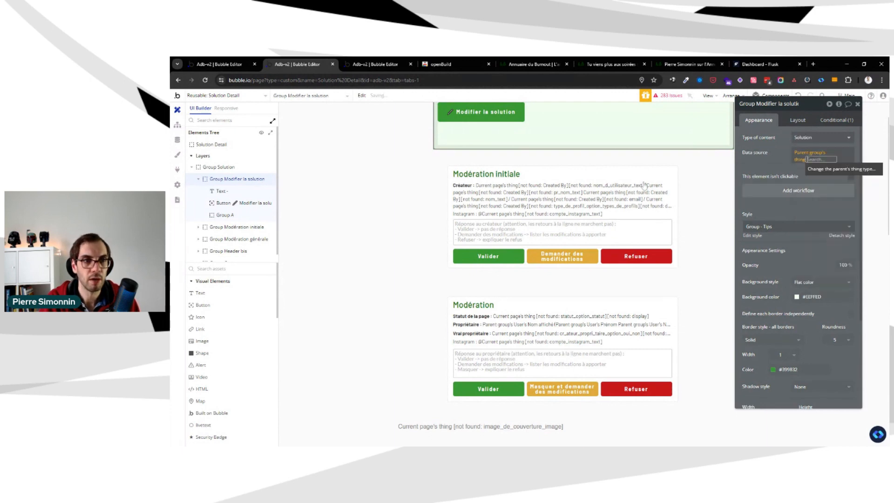
Set the content type of Group Solution to Solution, with Parent group's Solution as data source
left_click(218, 166)
left_click(833, 141)
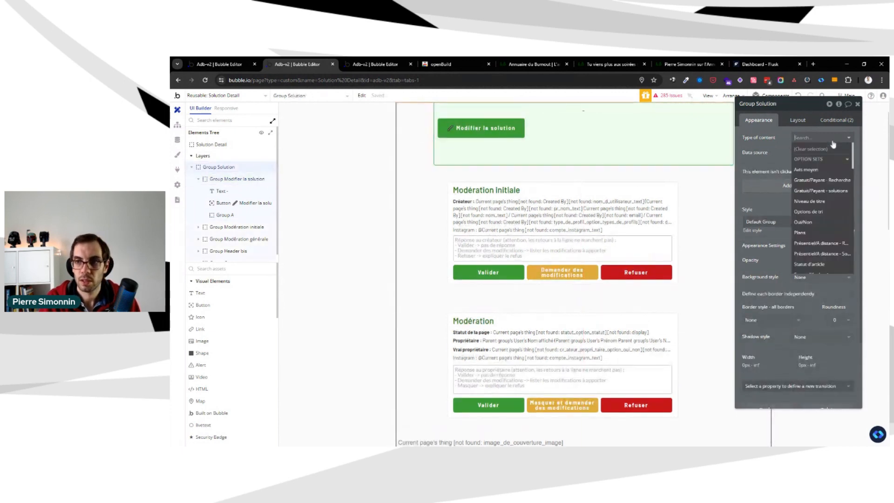
type("sol")
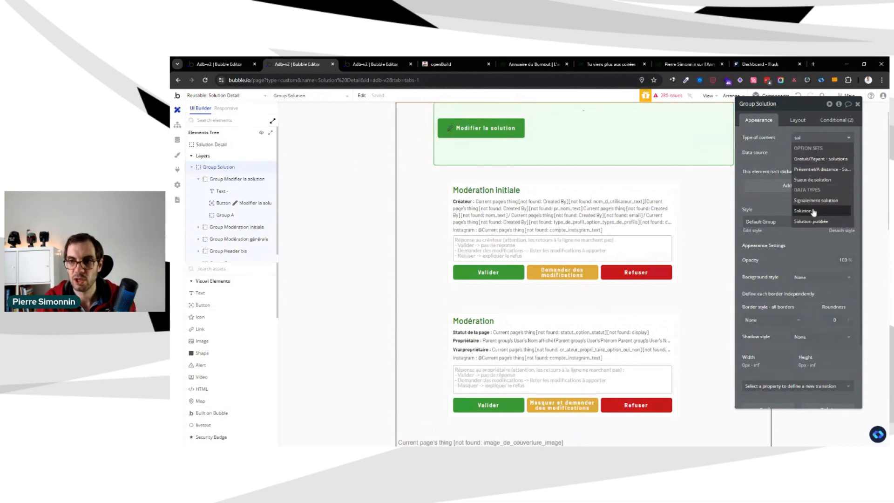
left_click(813, 211)
left_click(800, 154)
left_click(812, 195)
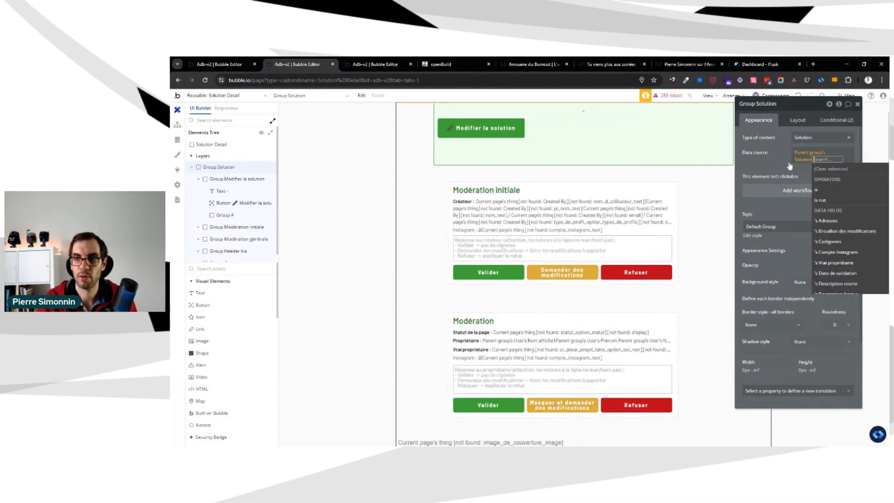
left_click(784, 135)
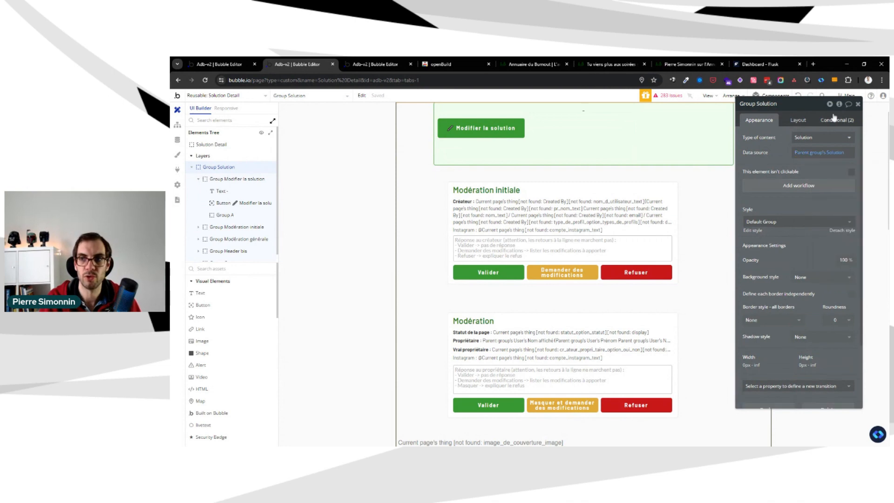
Review the visibility conditions of Group Solution and open those of Group Modifier la solution
left_click(837, 120)
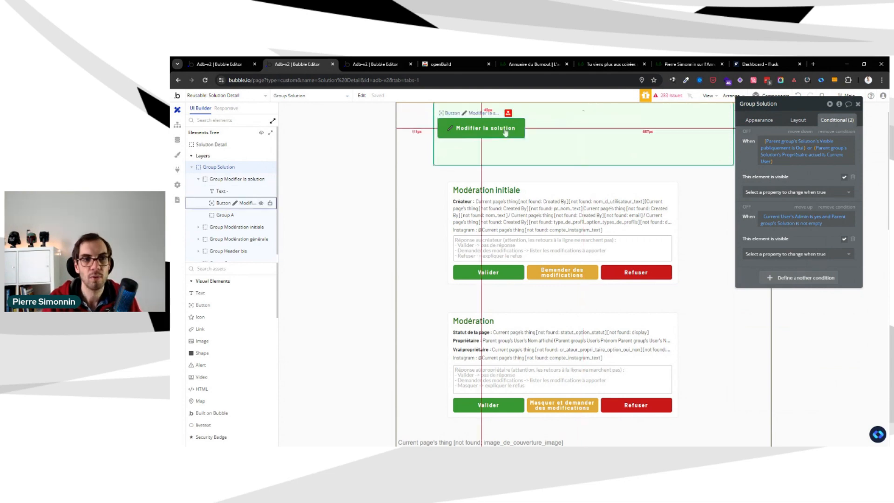
left_click(226, 179)
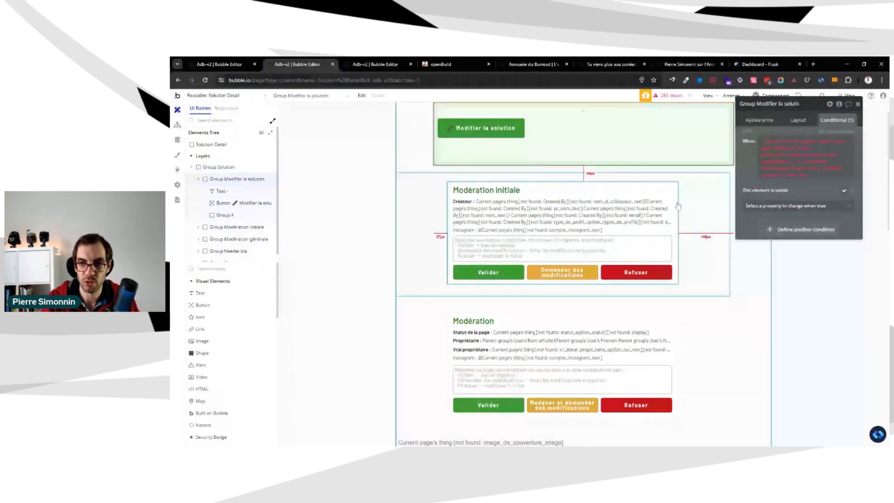
scroll(559, 217, "up", 2)
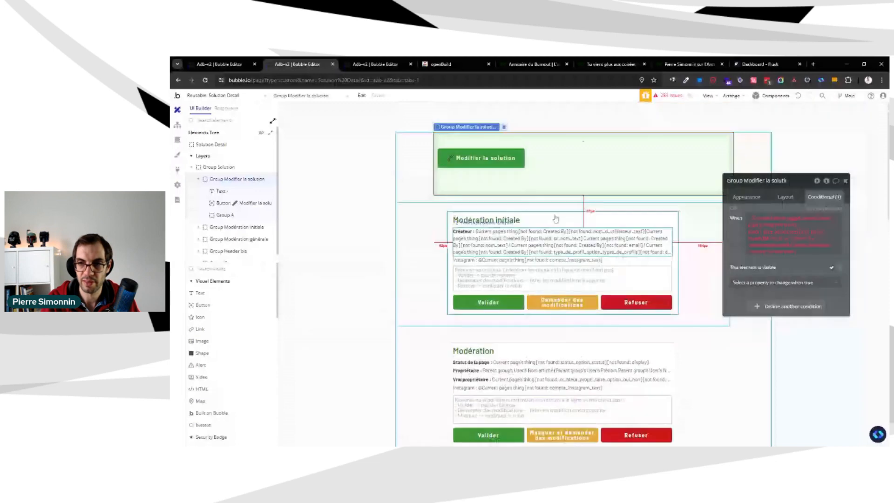
left_click(824, 225)
left_click(787, 255)
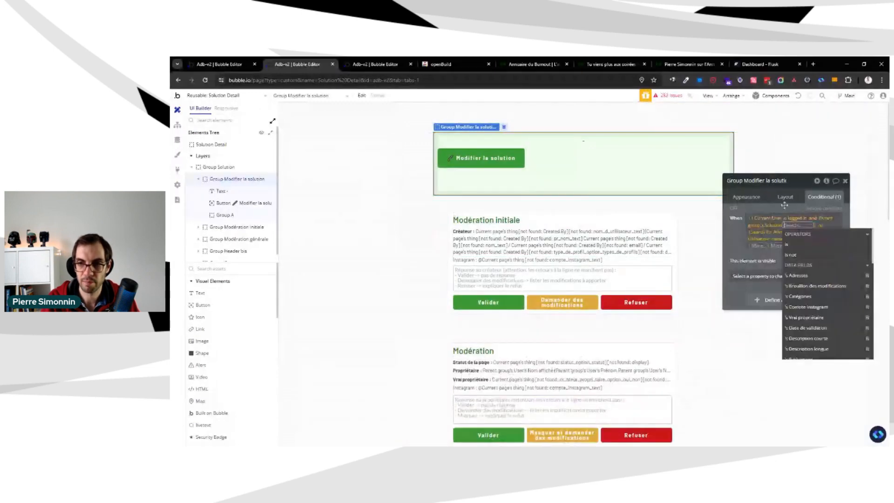
left_click(781, 208)
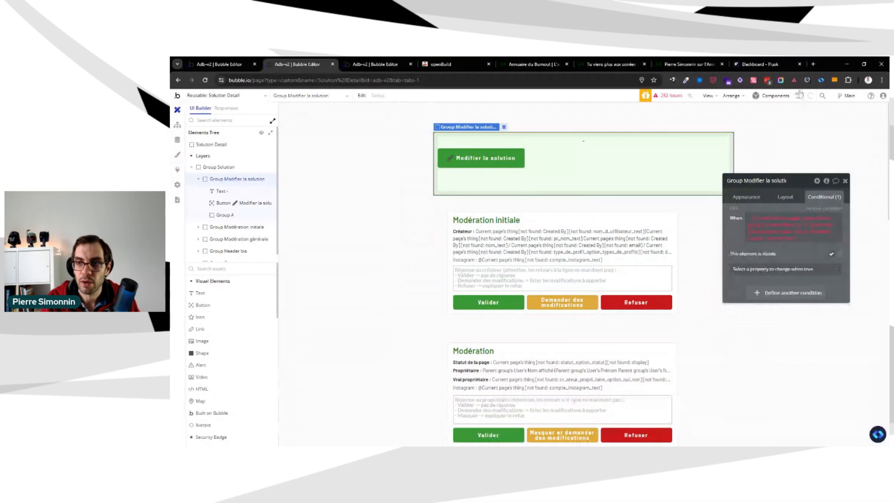
left_click(799, 95)
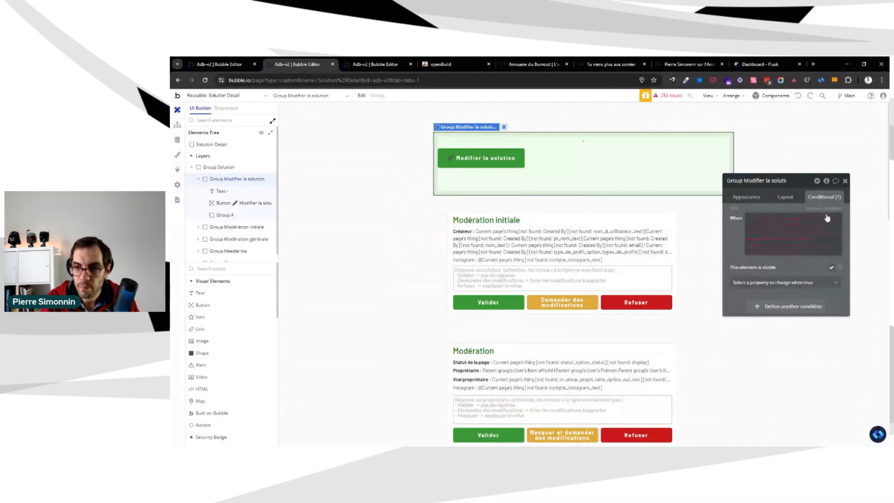
Rebuild the owner check in the visibility condition of Group Modifier la solution as Parent group's Solution's Propriétaire actuel is Current User
left_click(773, 225)
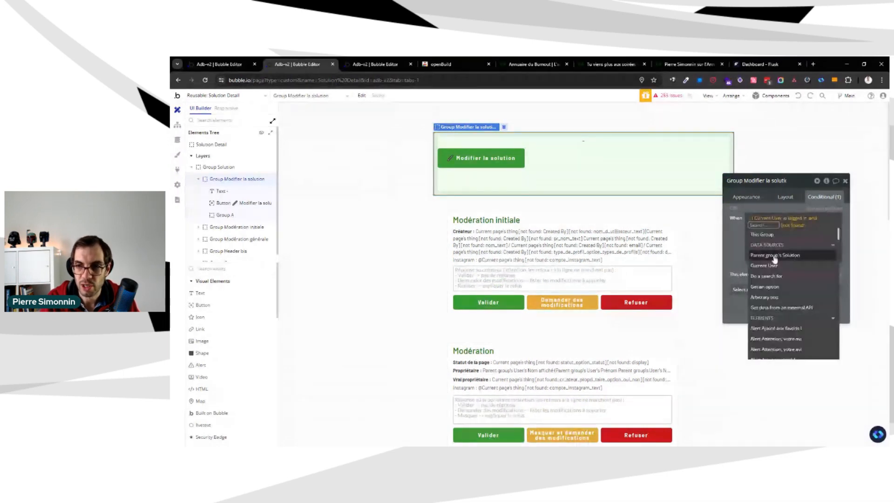
left_click(775, 258)
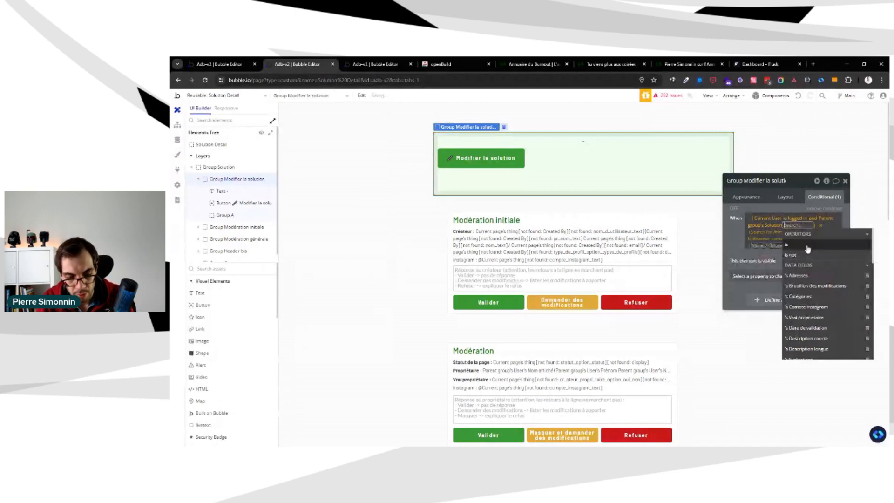
type("prop")
left_click(820, 255)
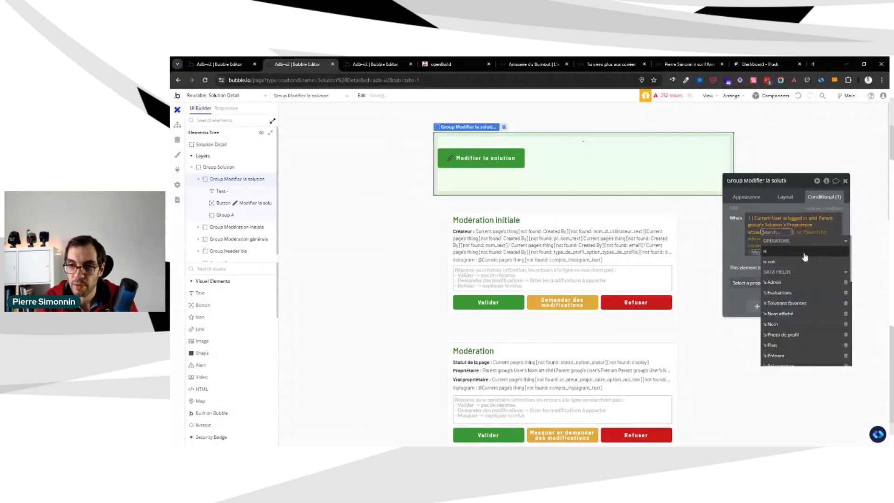
left_click(779, 255)
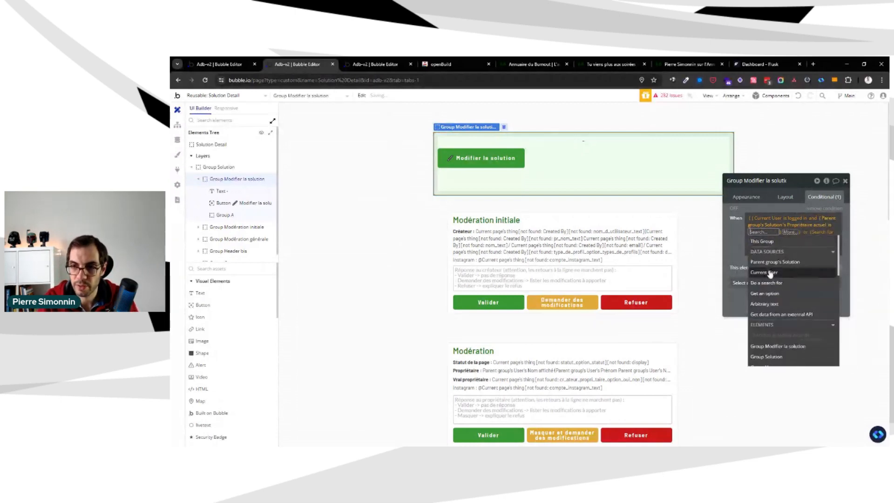
left_click(772, 273)
left_click(775, 228)
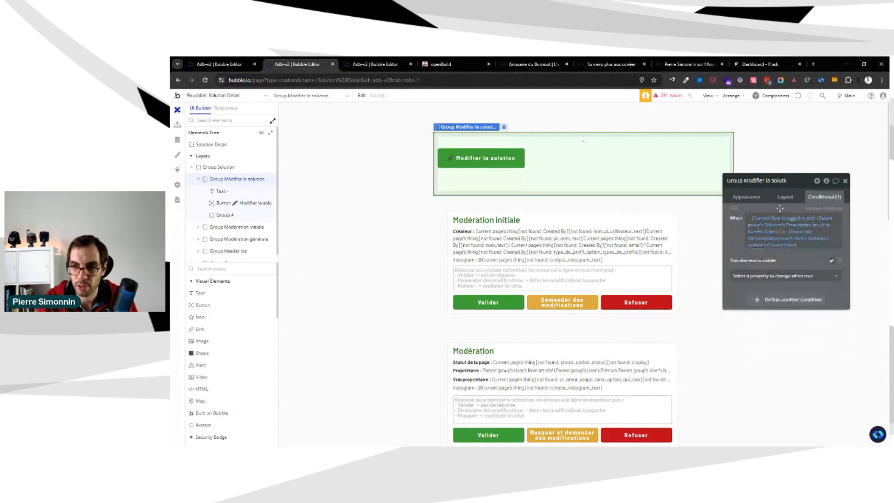
Replace the search after "or" in the visibility condition of Group Modifier la solution with Current User's Admin is yes
left_click(800, 234)
left_click(800, 234)
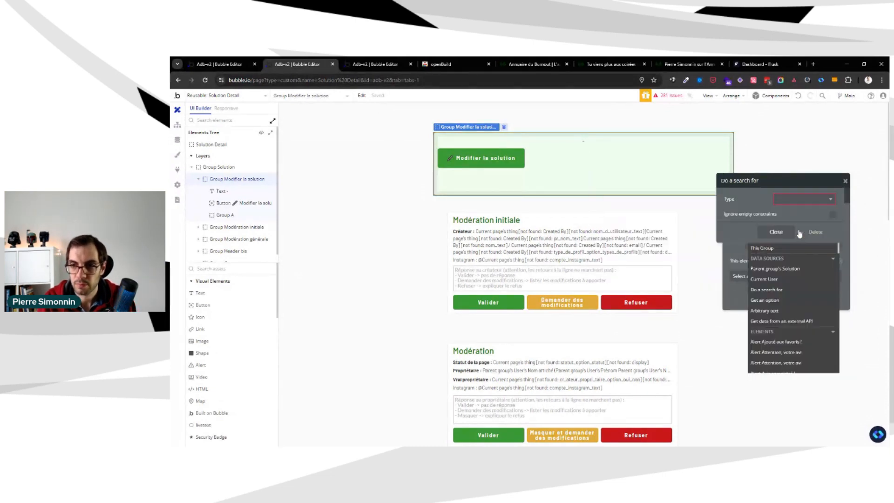
left_click(775, 279)
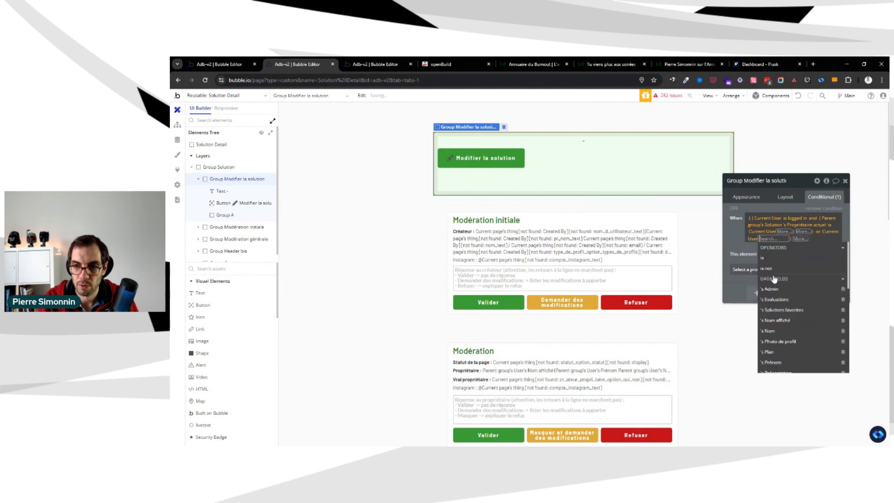
left_click(781, 289)
left_click(788, 240)
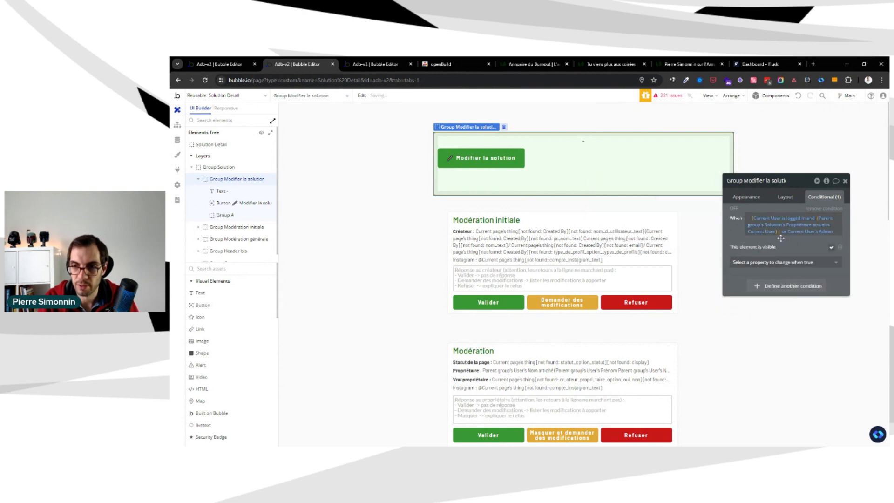
left_click(798, 238)
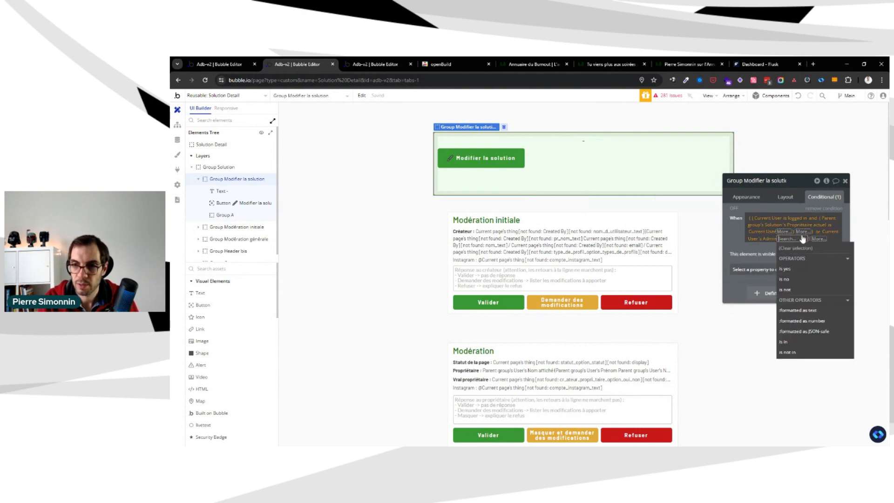
left_click(787, 267)
left_click(747, 196)
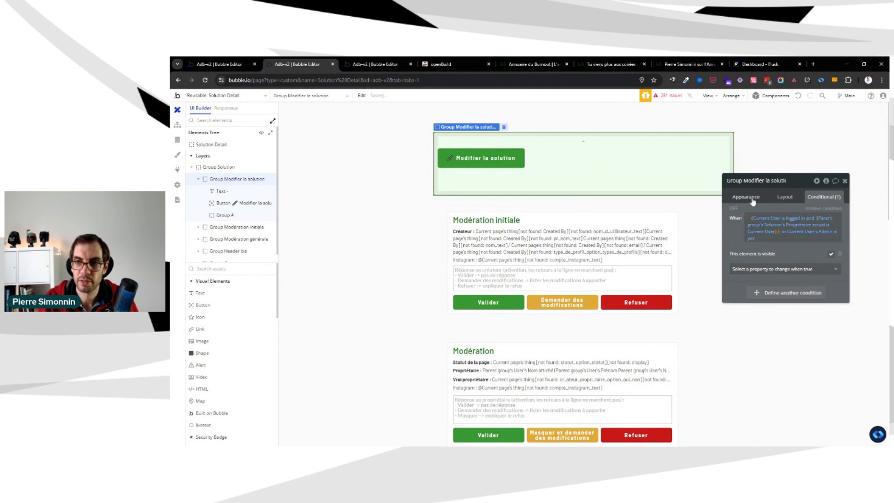
Extend the part after "or" in Group Modifier la solution's visibility condition to Current User is logged in and Current User's Admin is yes
left_click(811, 203)
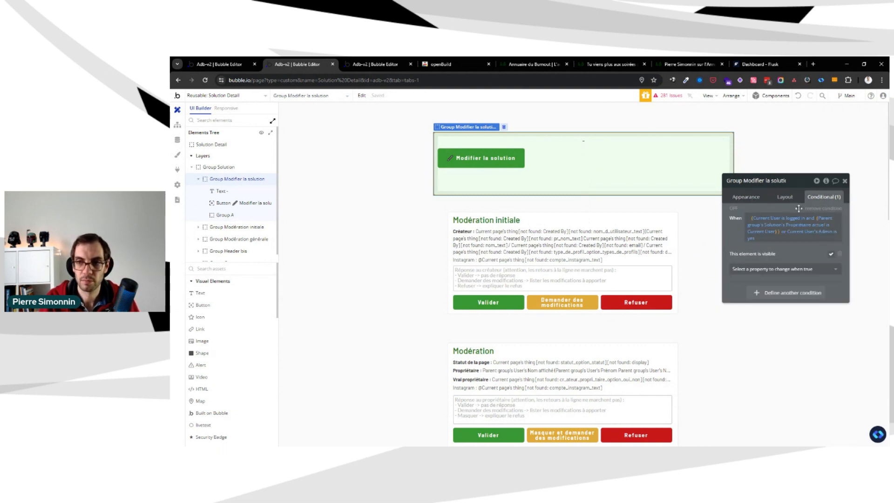
left_click(827, 235)
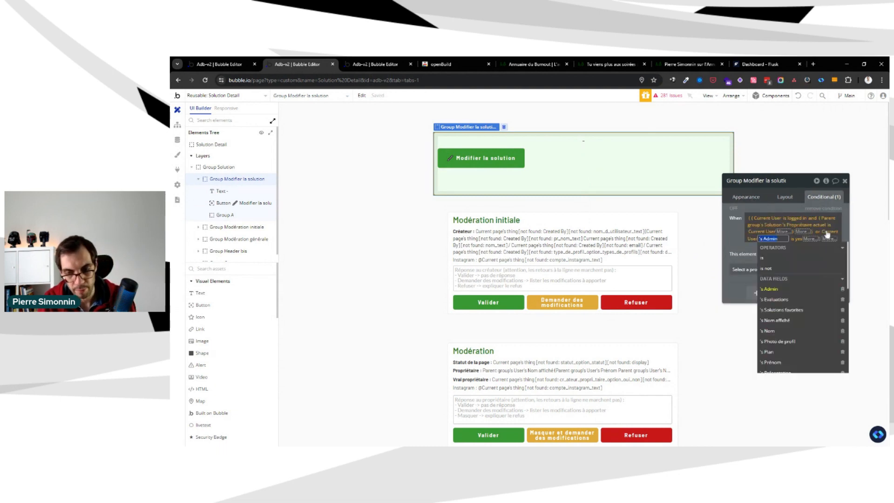
type("is")
left_click(766, 291)
left_click(788, 240)
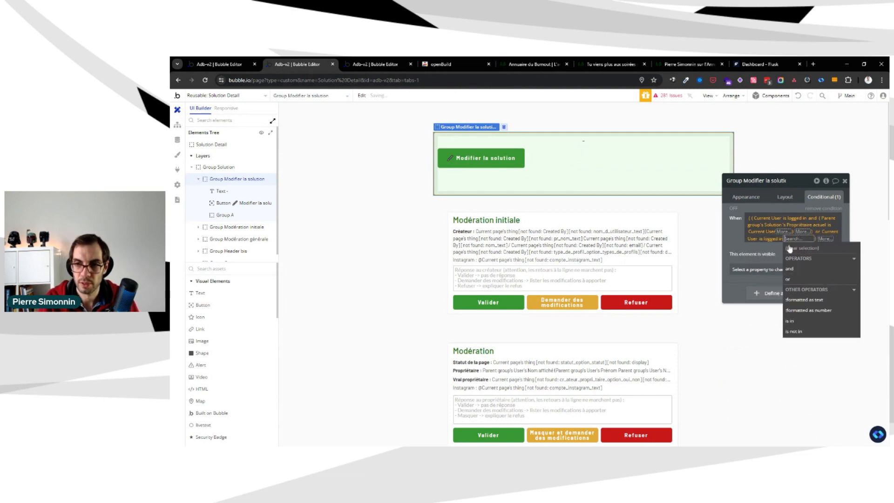
left_click(790, 269)
left_click(778, 287)
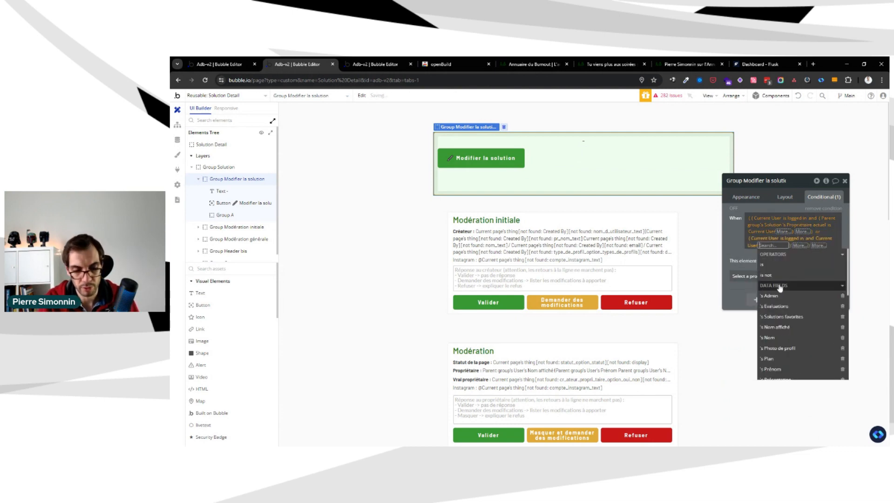
left_click(772, 296)
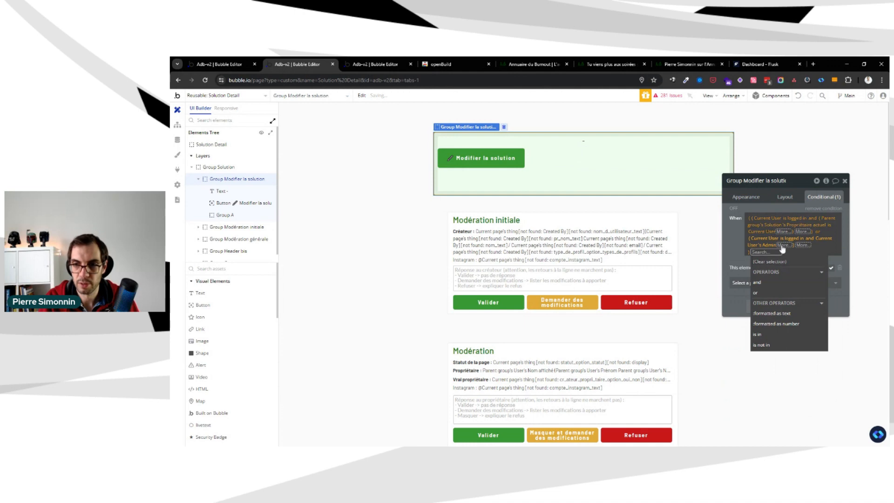
left_click(783, 246)
left_click(788, 278)
left_click(736, 233)
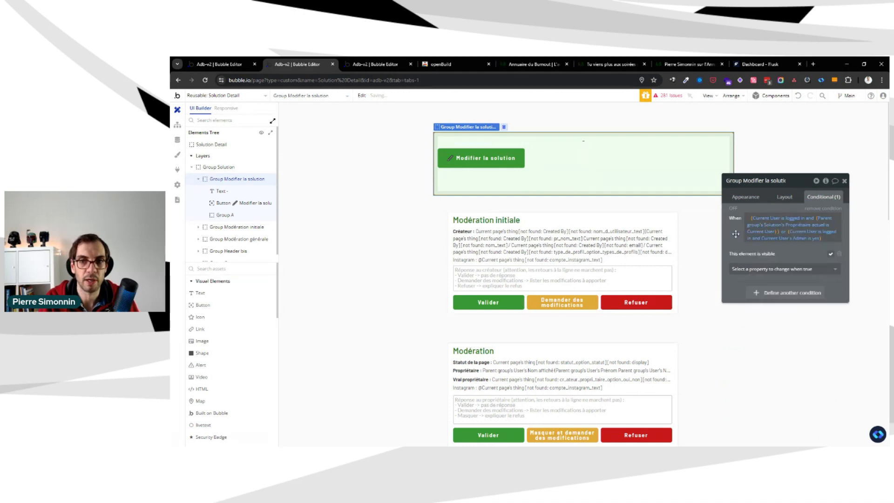
Rebuild the Modifier la solution button's condition as Parent group's Solution's Statut is Refusé, and add the "This element is visible" property to it
left_click(238, 204)
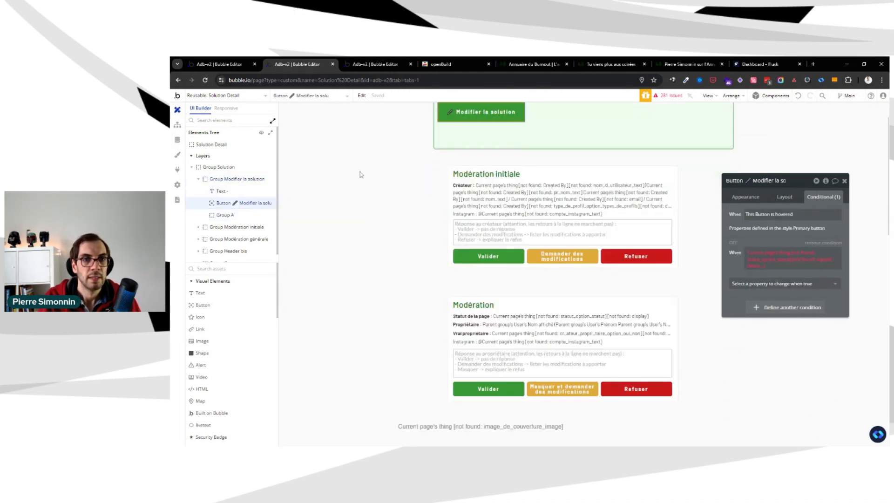
left_click(765, 255)
left_click(762, 241)
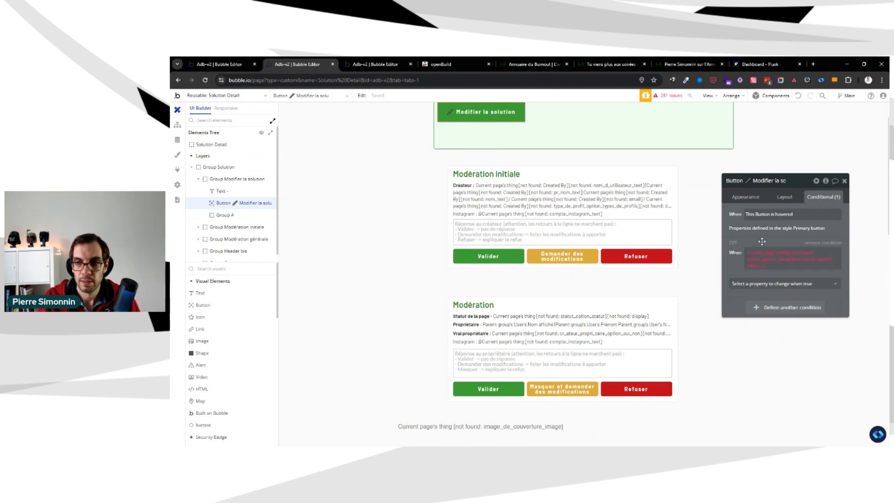
left_click(768, 256)
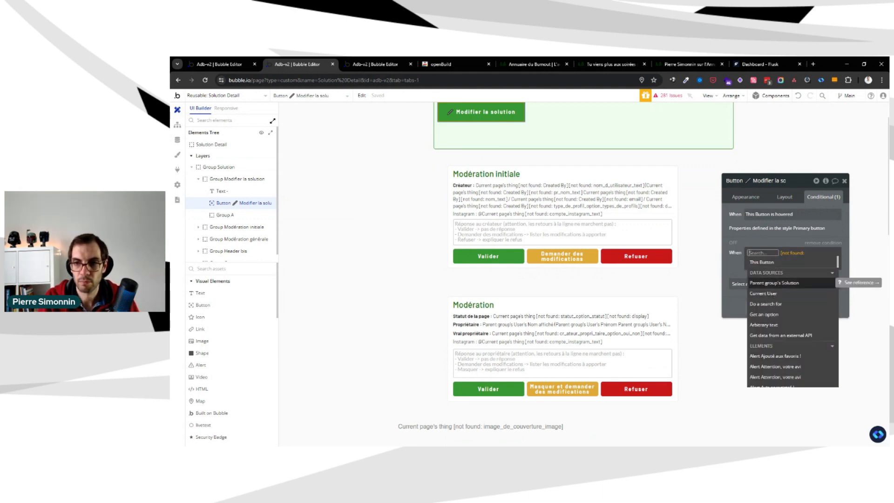
left_click(777, 284)
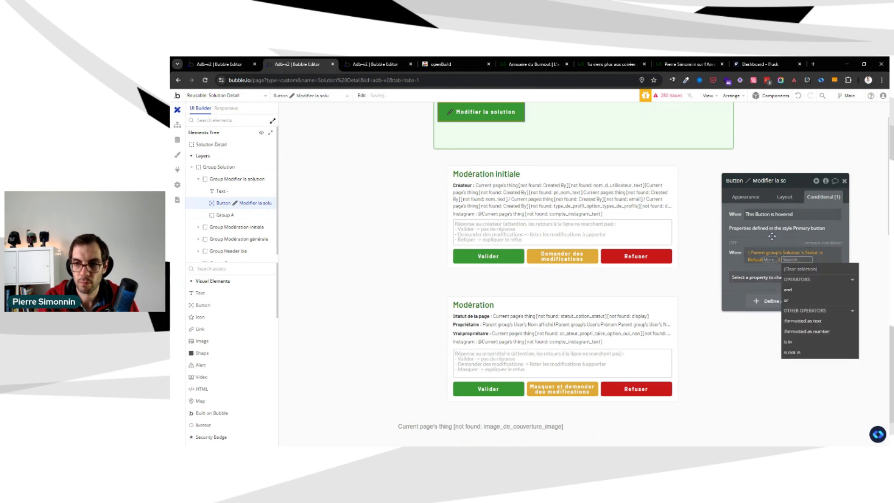
left_click(773, 236)
left_click(773, 272)
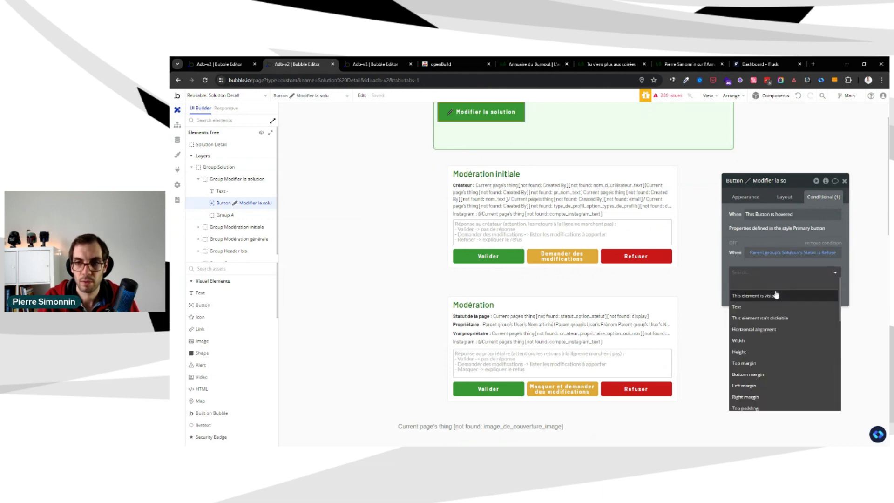
left_click(811, 286)
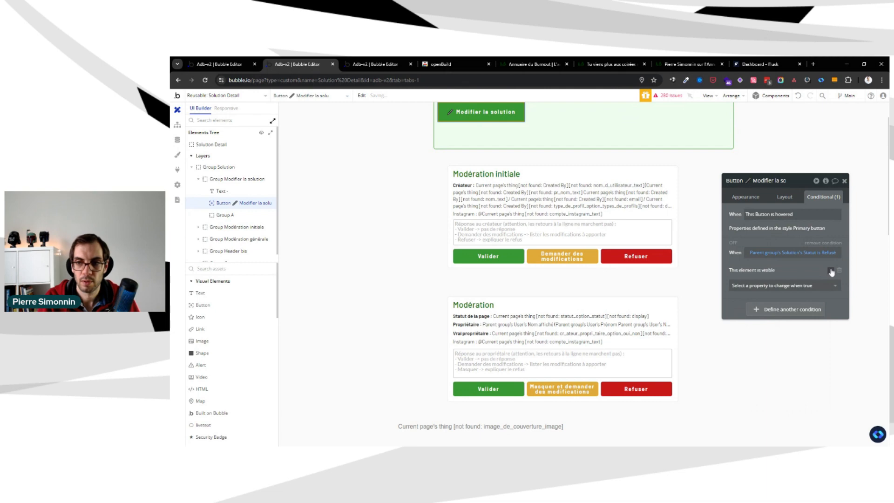
Make the Modifier la solution button collapse when hidden, and delete Group A below it
left_click(784, 197)
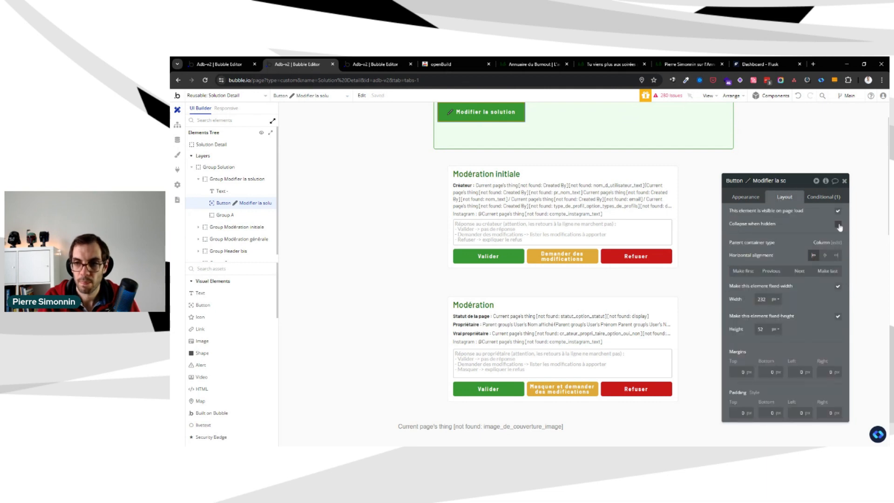
left_click(839, 226)
left_click(218, 216)
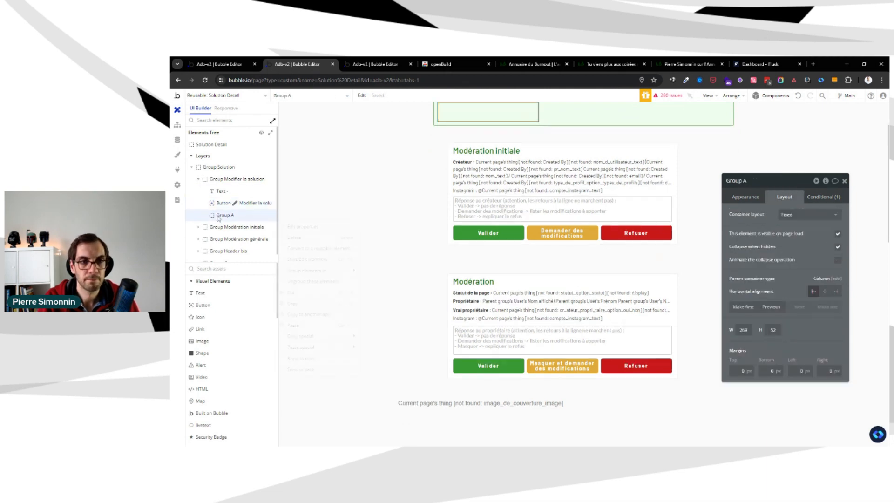
left_click(304, 238)
Center the Modifier la solution button horizontally and replace its fixed width with a max width of 250 px
left_click(247, 205)
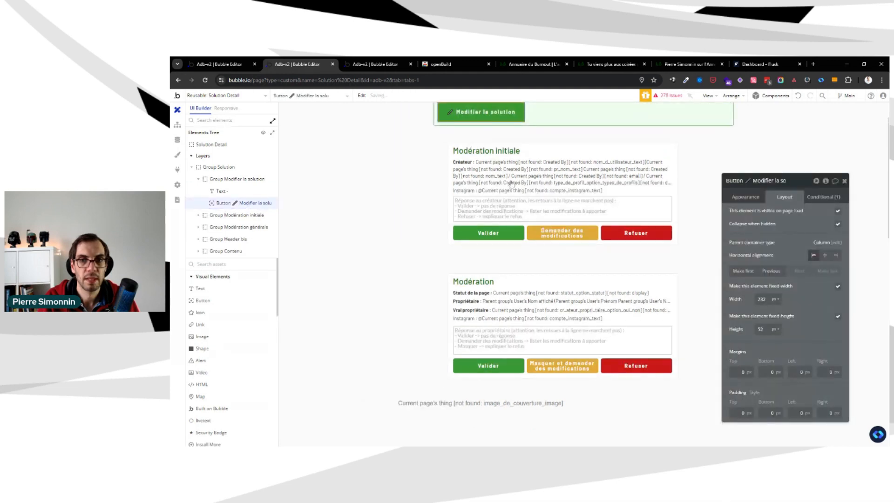
left_click(825, 256)
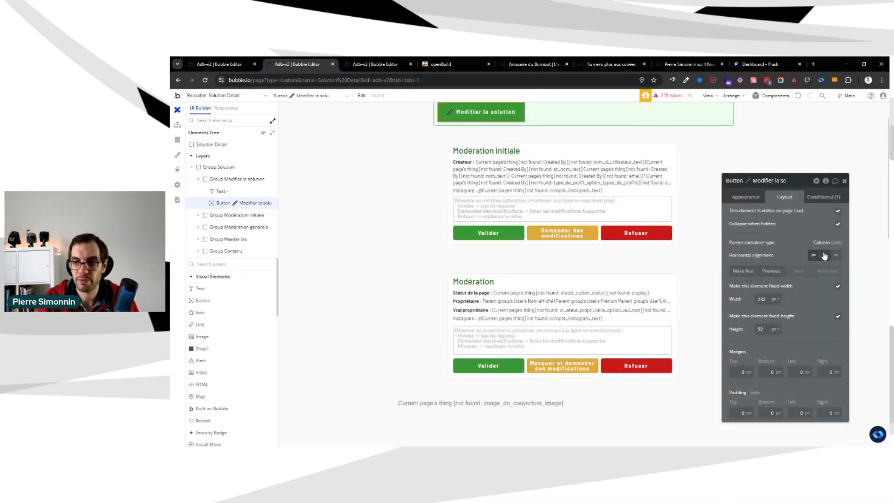
left_click(838, 286)
type("250")
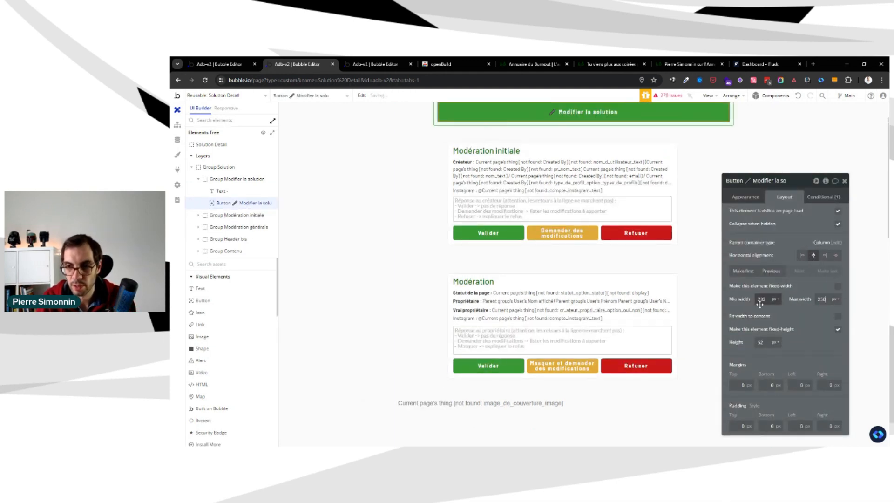
Set the Modifier la solution button's min width to 0 px, max width to 200 px and height to 45 px
double_click(762, 300)
key("BackSpace")
double_click(756, 343)
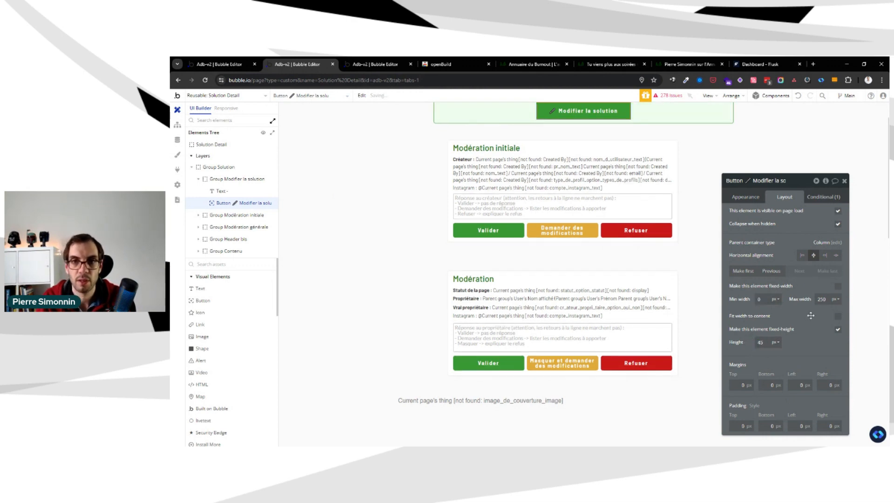
scroll(548, 272, "up", 2)
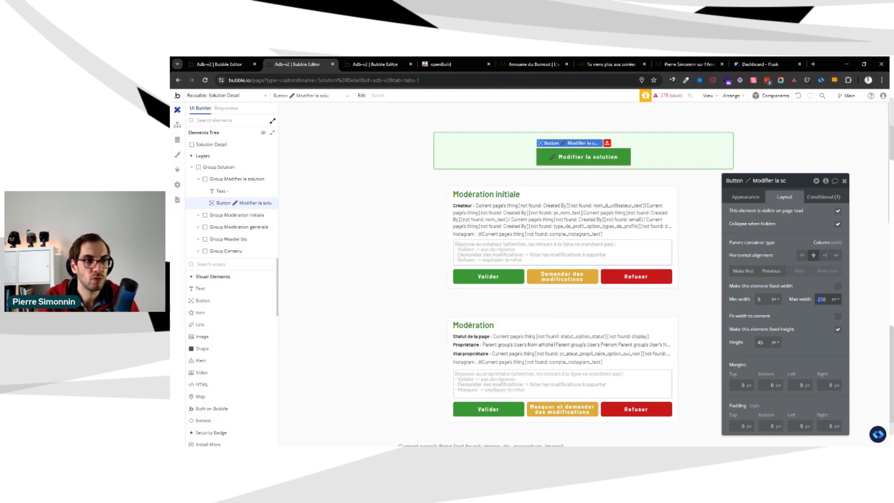
key("Return")
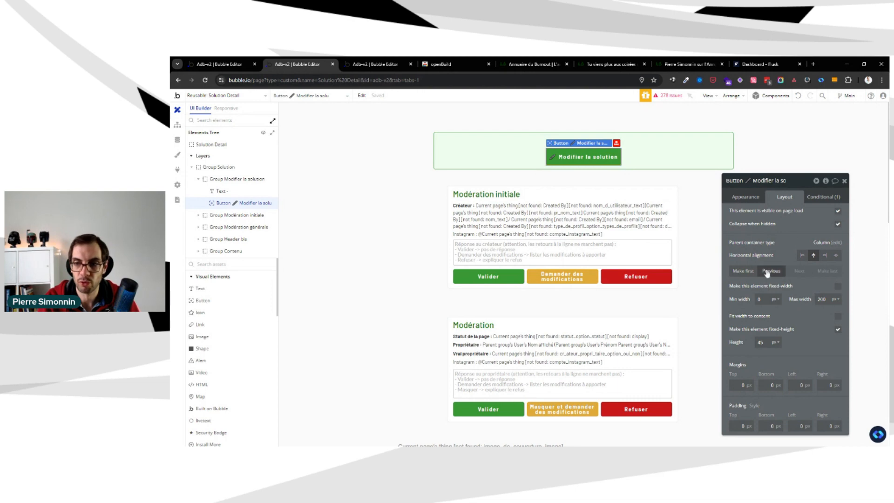
Set the padding of the Primary button style to 5 on all four sides and return to the Solution Detail design view
left_click(745, 197)
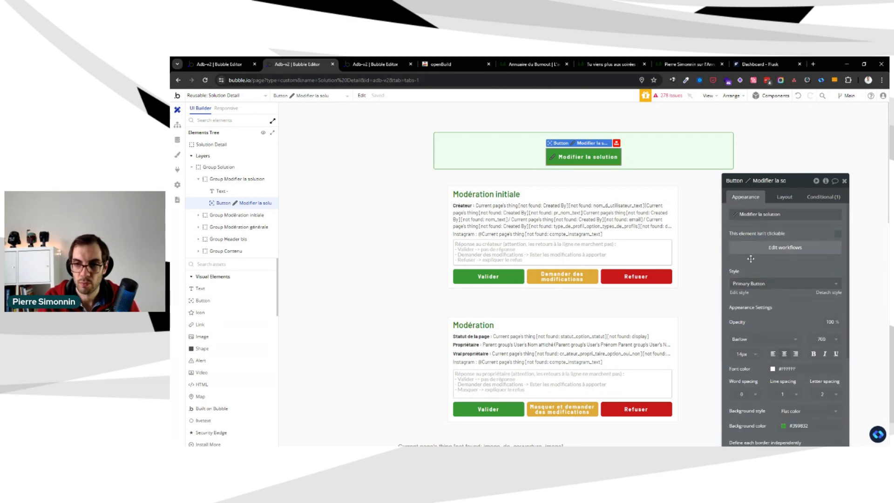
left_click(741, 293)
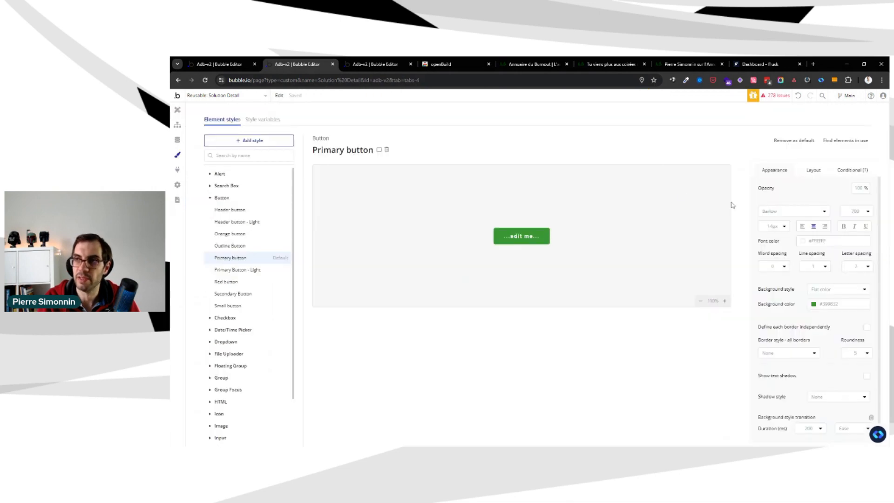
left_click(813, 170)
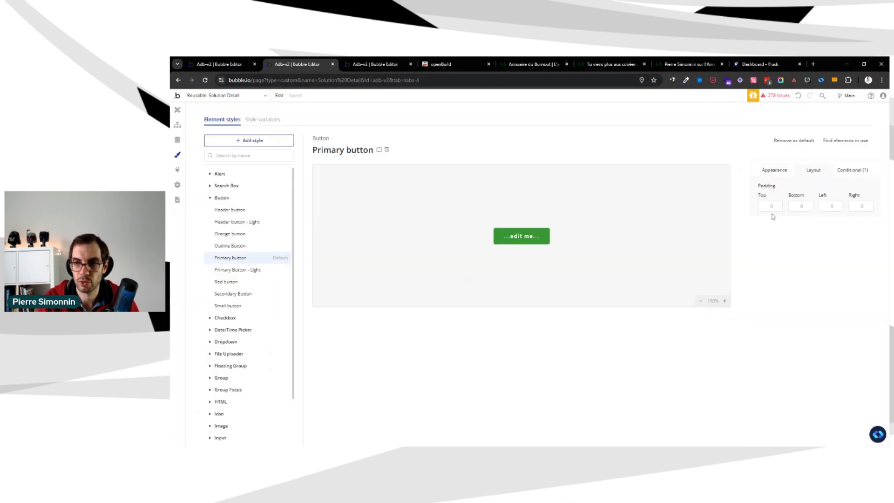
left_click(771, 206)
type("5")
key("Tab")
type("5")
key("Tab")
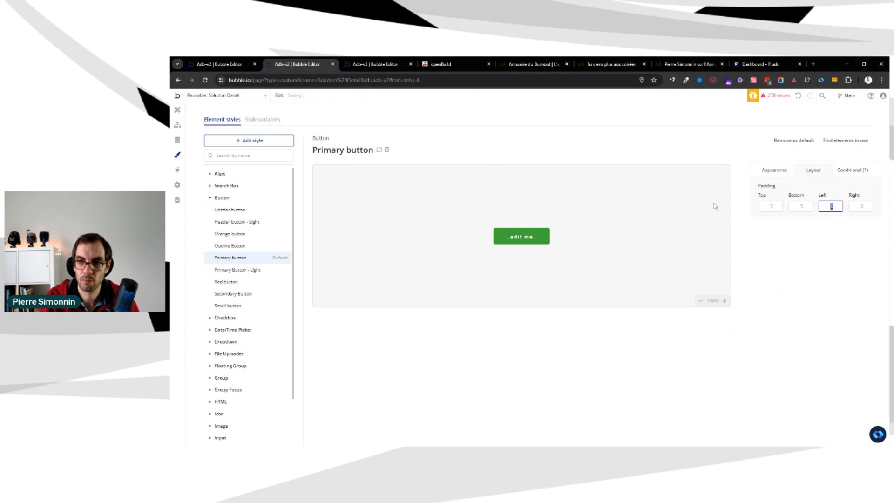
type("5")
key("Tab")
type("5")
key("Tab")
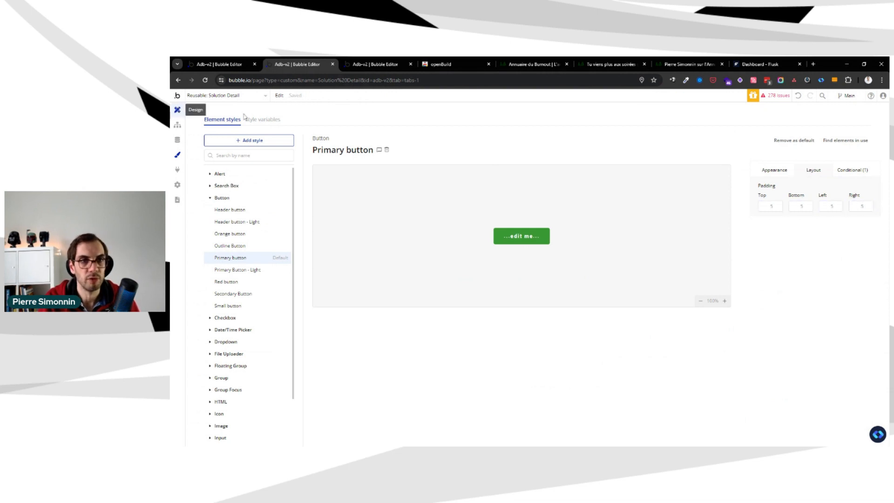
left_click(178, 110)
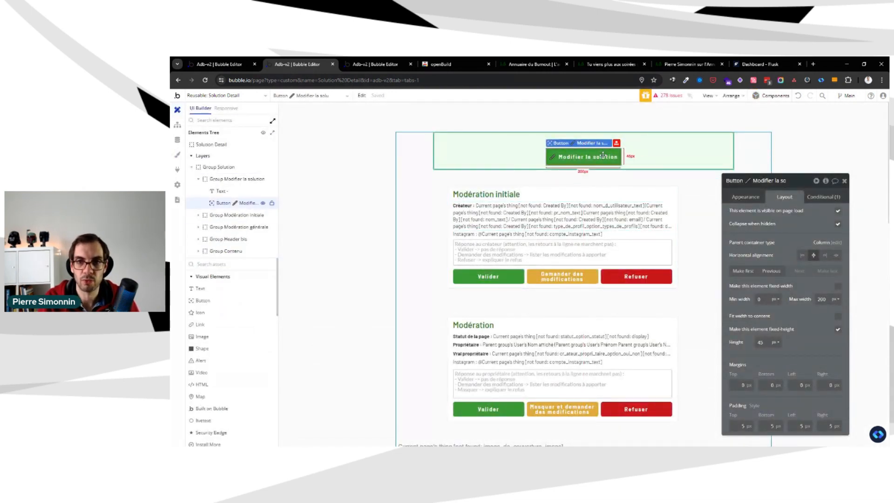
Rebuild the first condition of the text above the Modifier la solution button as Parent group's Solution's Statut is Créé - A modérer
left_click(488, 149)
left_click(489, 137)
left_click(824, 197)
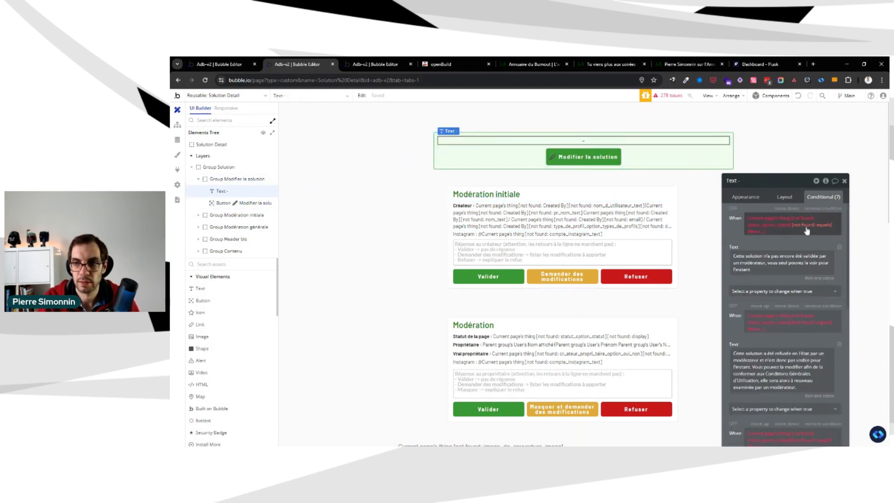
left_click_drag(764, 200, 768, 143)
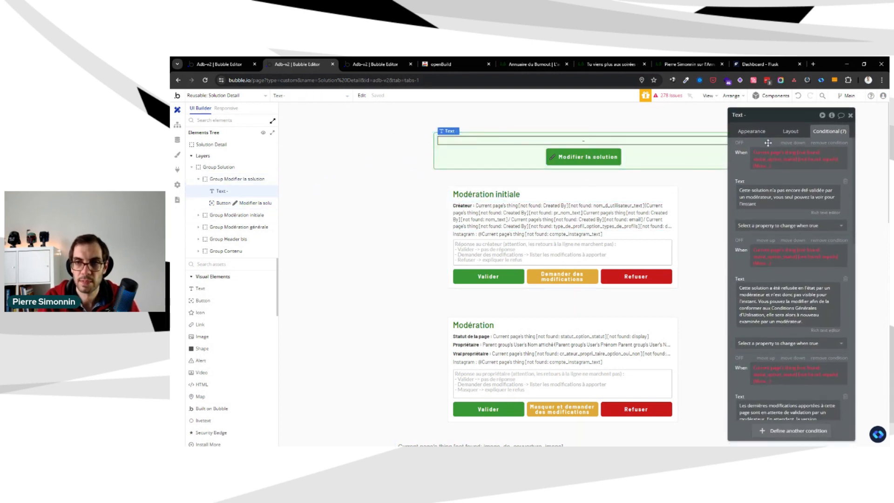
left_click(764, 153)
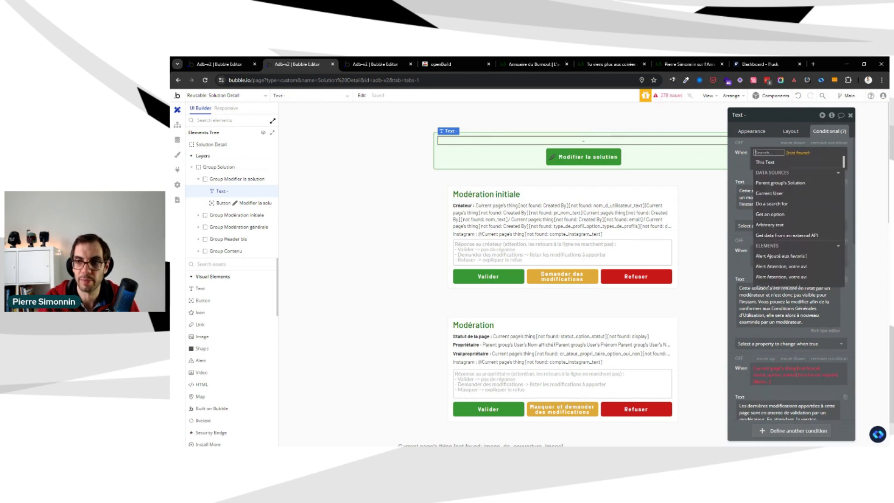
left_click(785, 183)
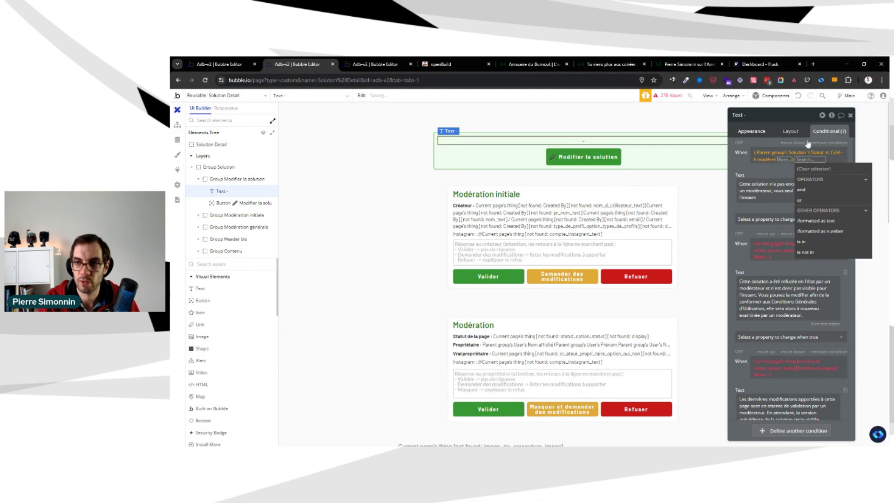
left_click(758, 132)
left_click(829, 132)
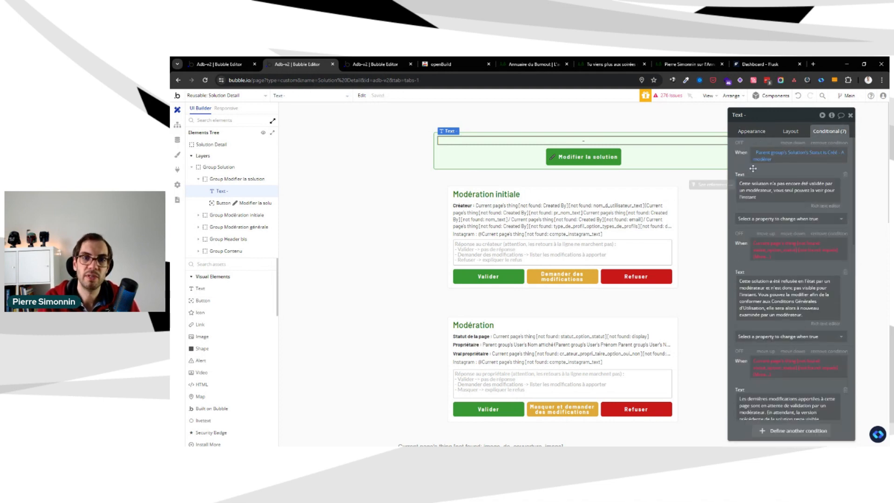
Look over the remaining elements of Solution Detail, and switch to the browser tab with the Edit Solution reusable element
scroll(589, 307, "down", 10)
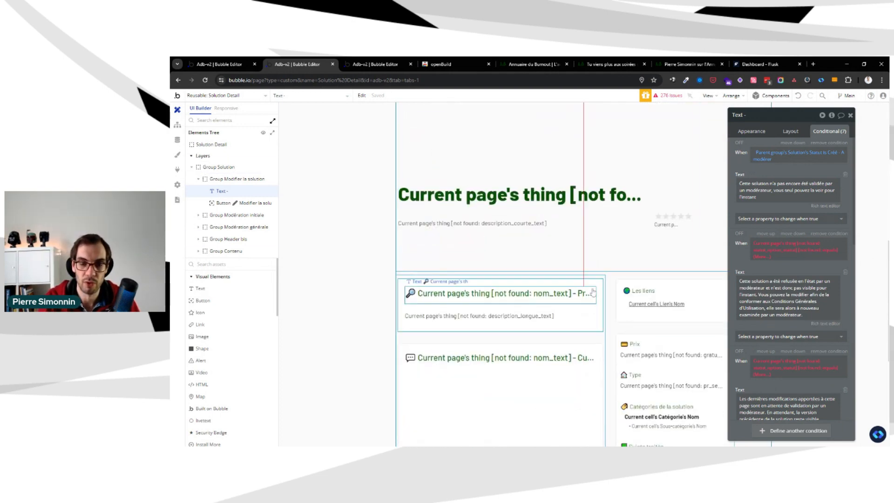
scroll(595, 296, "down", 3)
scroll(595, 296, "down", 5)
scroll(659, 194, "up", 15)
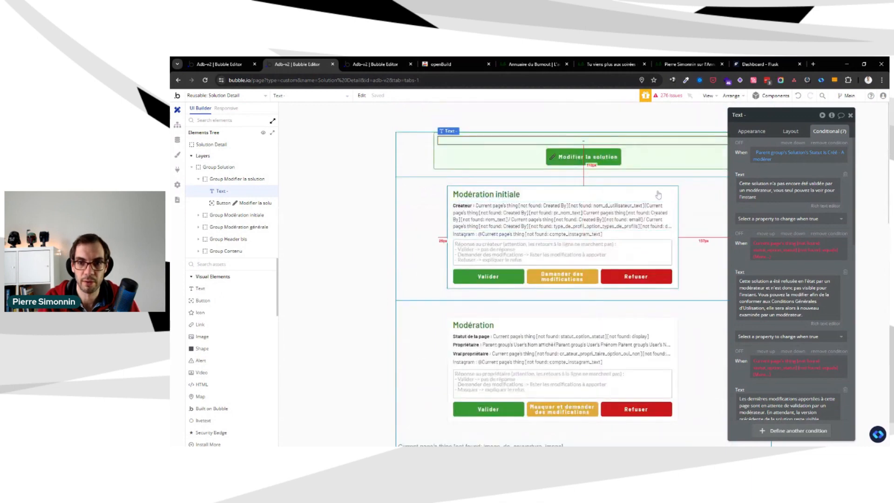
left_click(649, 153)
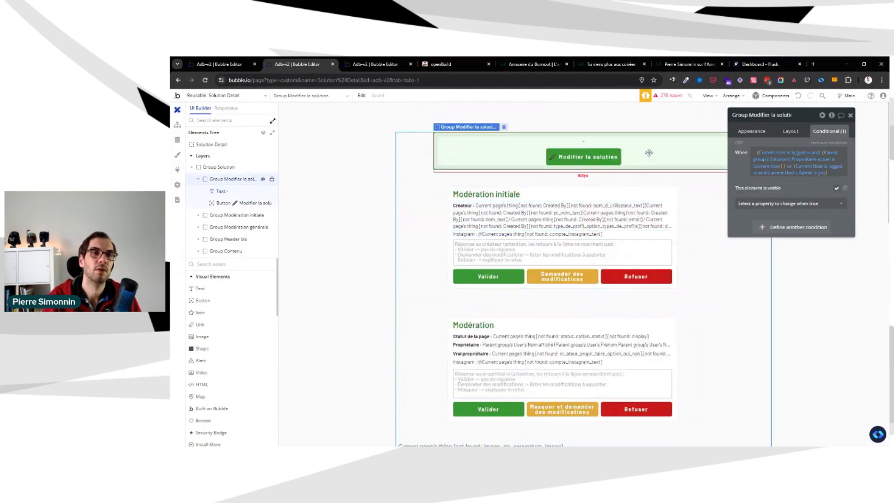
left_click(375, 64)
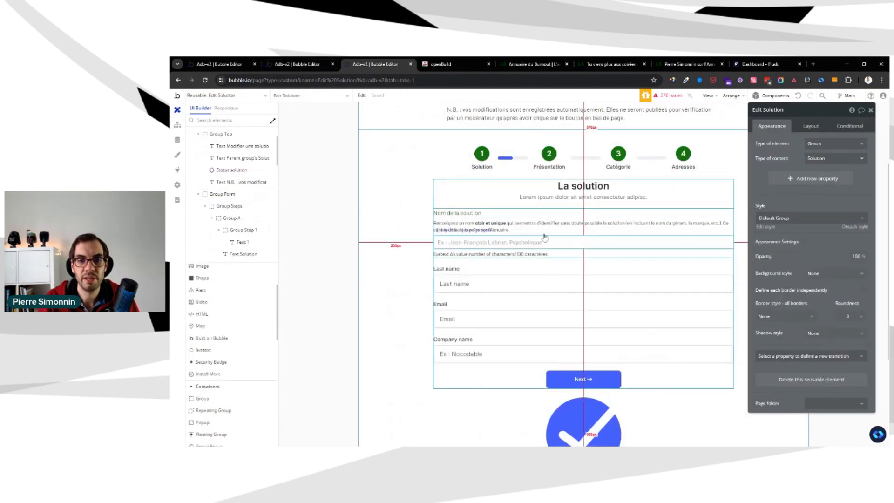
Return to the Solution Detail tab and examine the conditions of Group Modifier la solution, its button and Group Solution
left_click(303, 64)
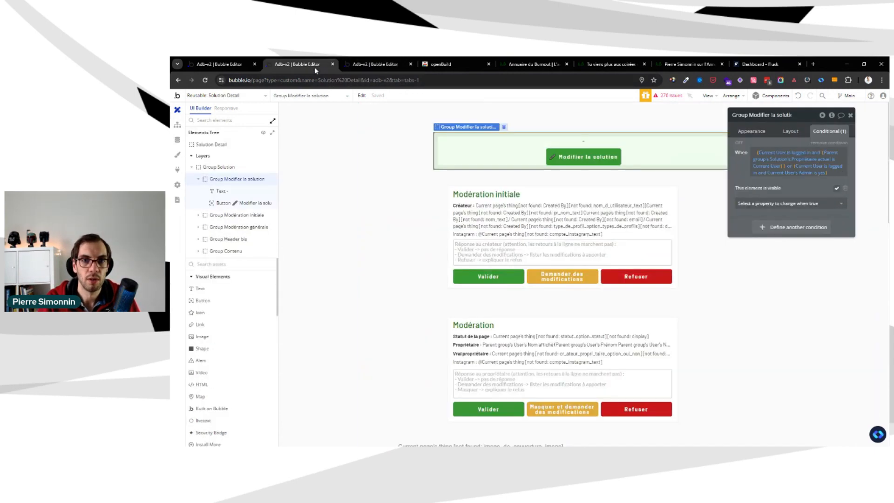
left_click(650, 177)
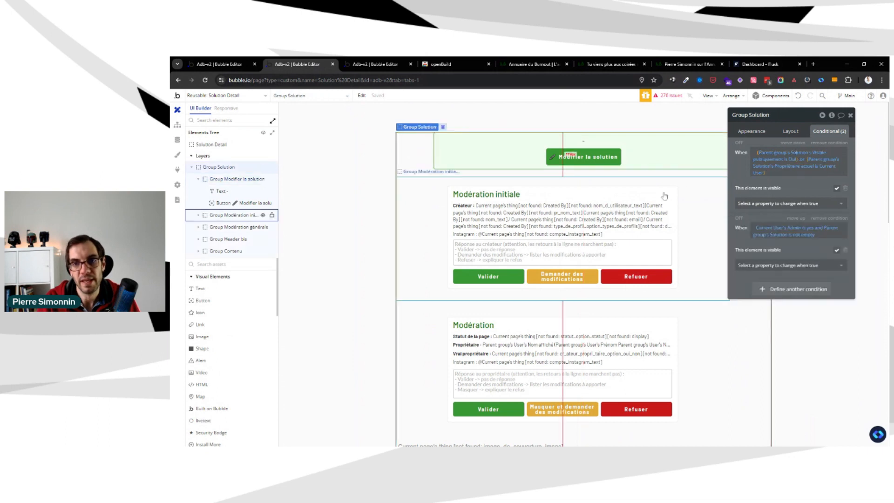
left_click(643, 170)
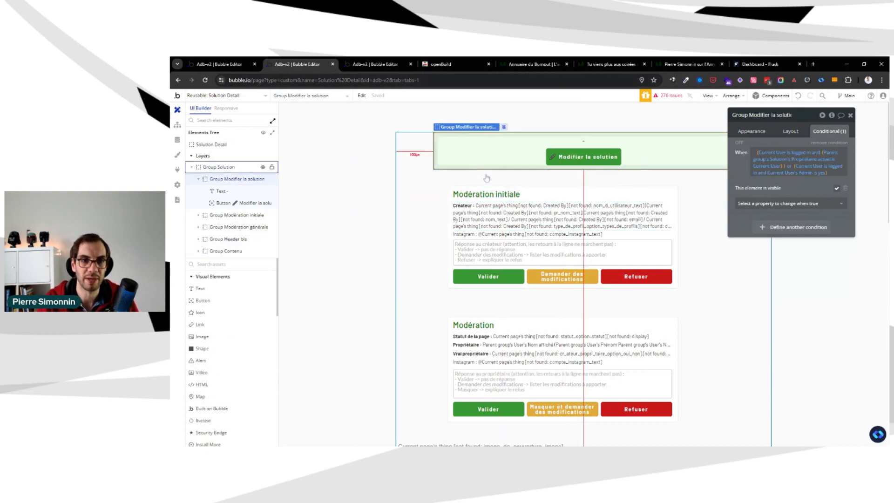
left_click(556, 152)
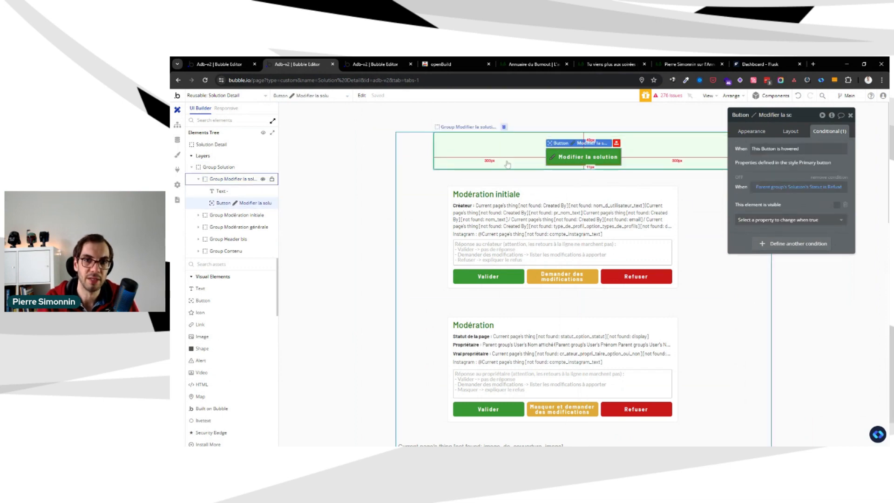
left_click(642, 167)
left_click(639, 175)
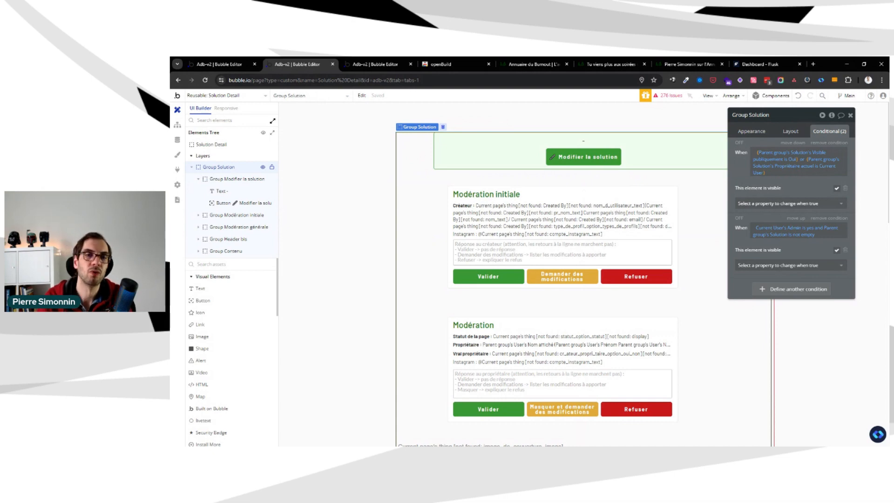
Examine the conditions of Group Modération initiale and its inner Group A, and look over the cover image and header below
left_click(686, 196)
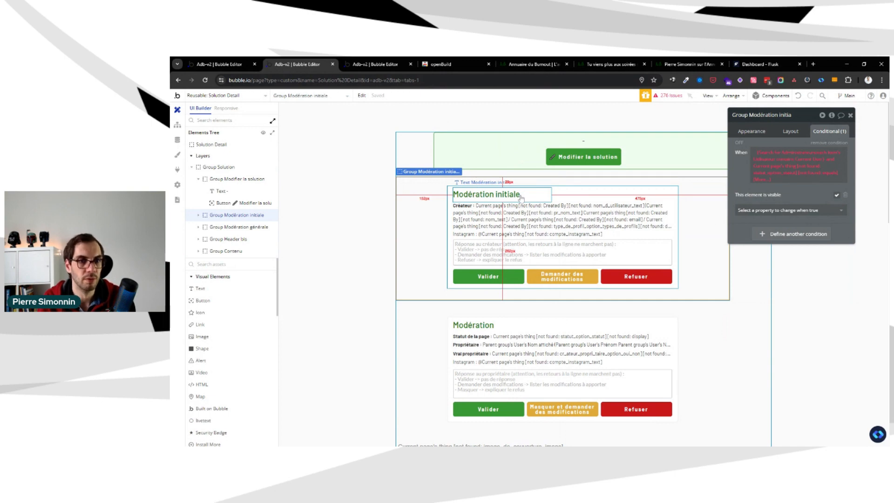
left_click(551, 173)
scroll(603, 245, "down", 2)
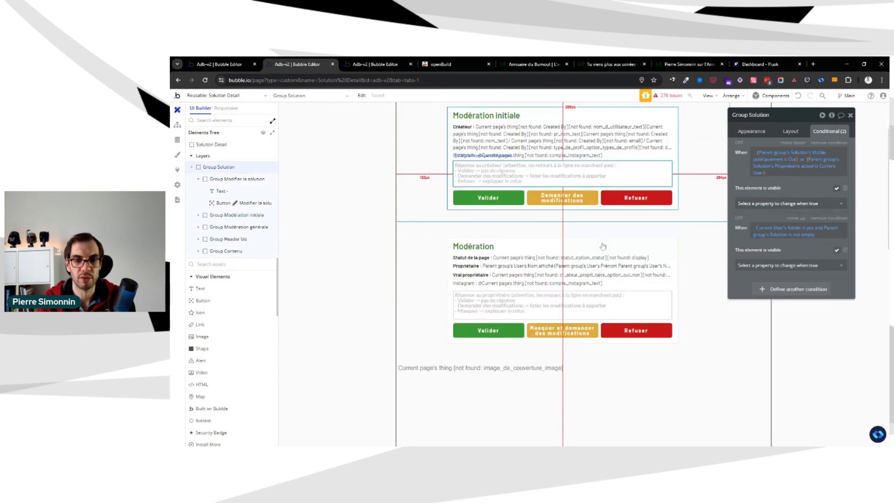
scroll(601, 245, "down", 2)
scroll(684, 234, "up", 4)
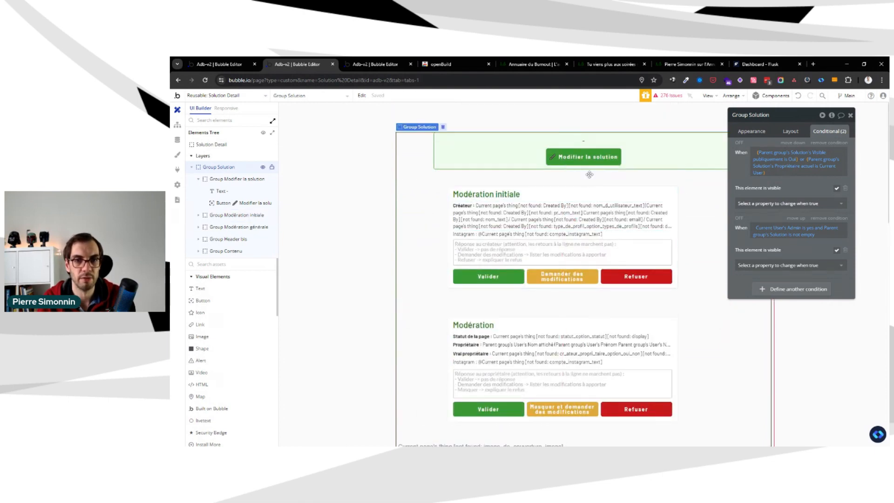
scroll(590, 175, "down", 7)
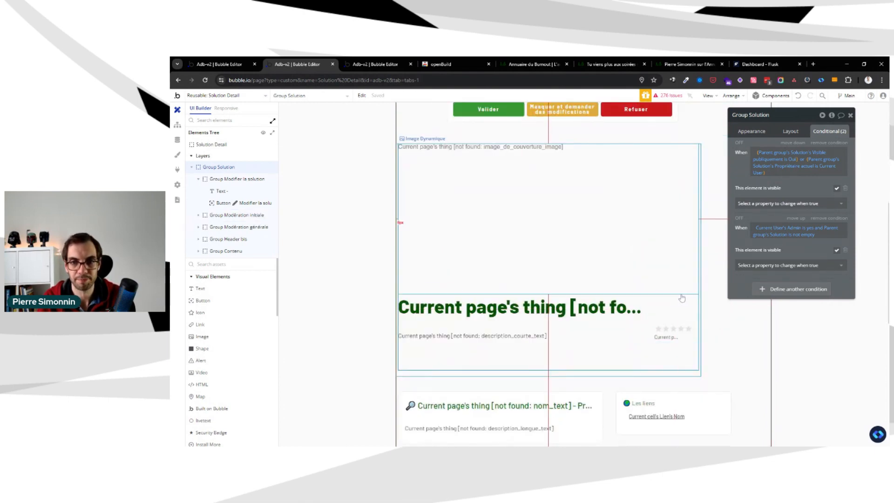
scroll(682, 298, "up", 7)
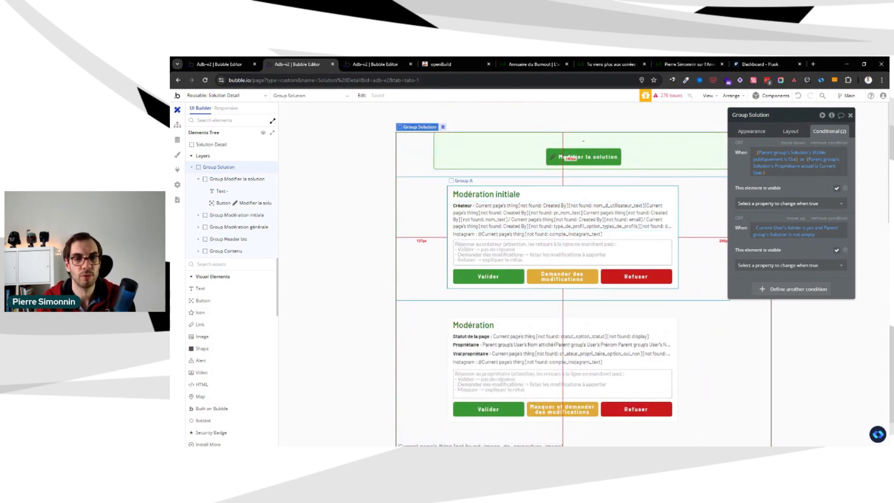
left_click(588, 198)
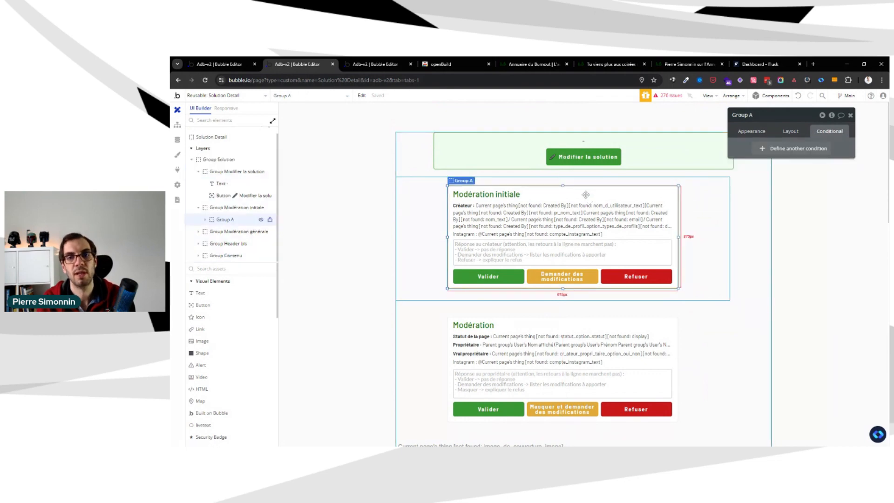
left_click(590, 181)
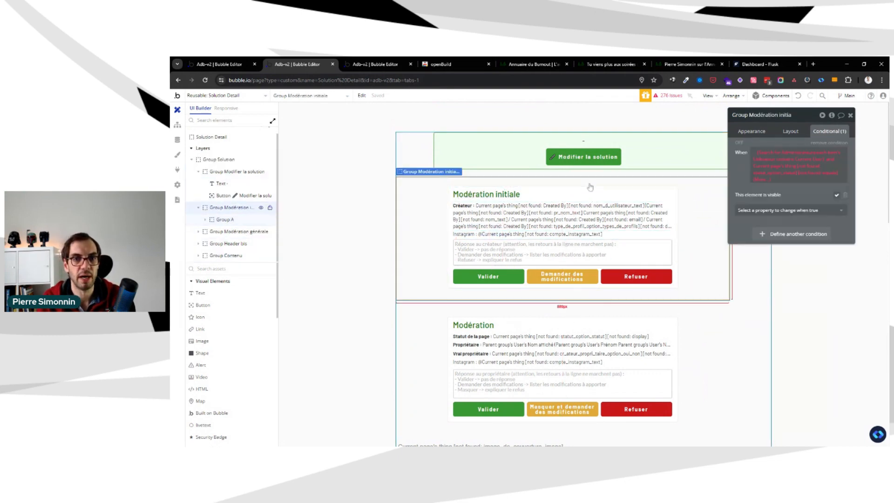
left_click(594, 174)
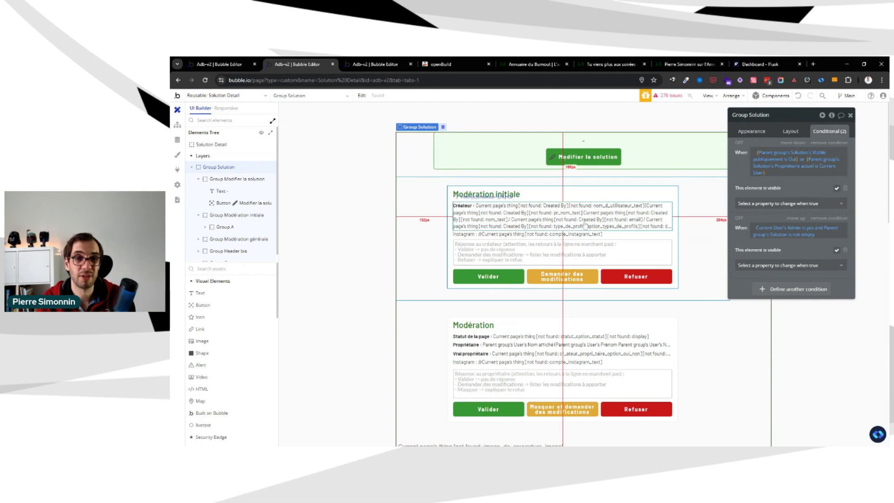
left_click(603, 197)
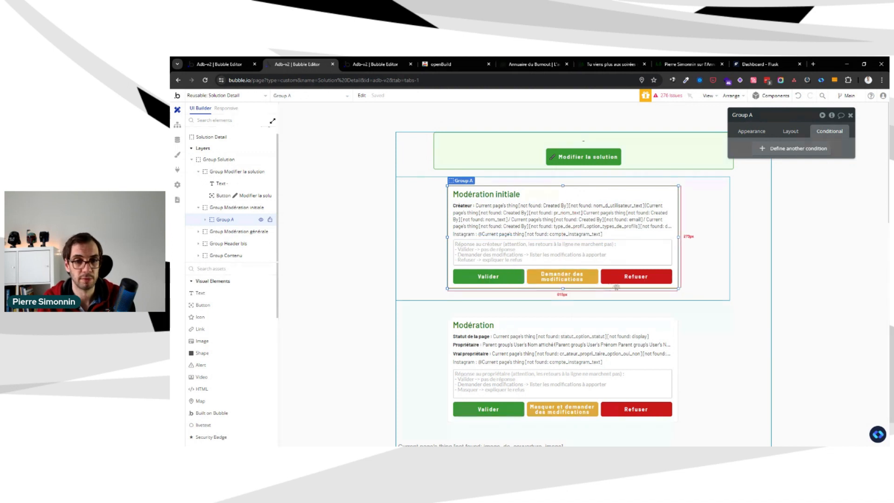
left_click(704, 267)
left_click(756, 264)
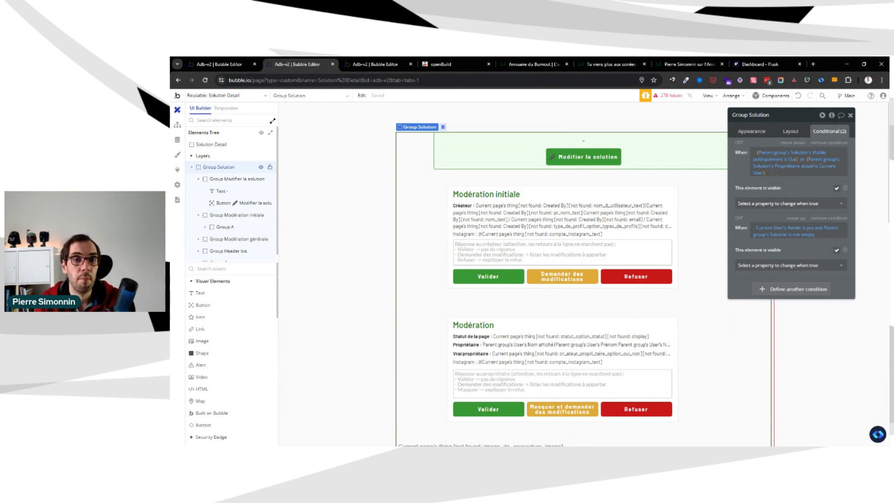
Look over the layout of Group Solution's children, from the two moderation blocks down to the header and content groups
scroll(572, 296, "down", 3)
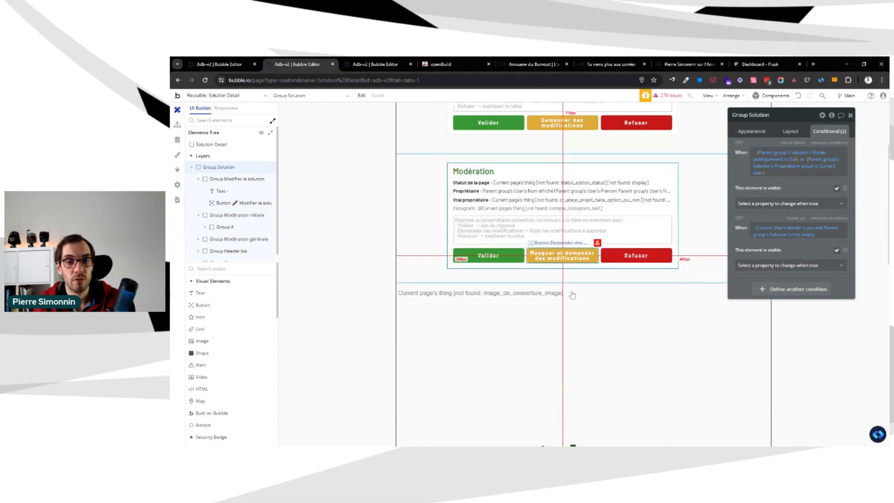
scroll(573, 295, "down", 8)
scroll(622, 303, "up", 10)
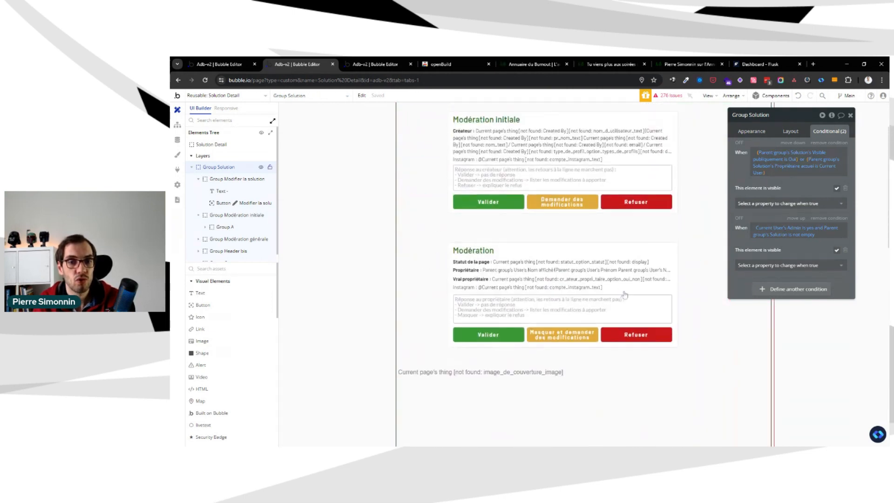
scroll(625, 294, "up", 2)
left_click(586, 297)
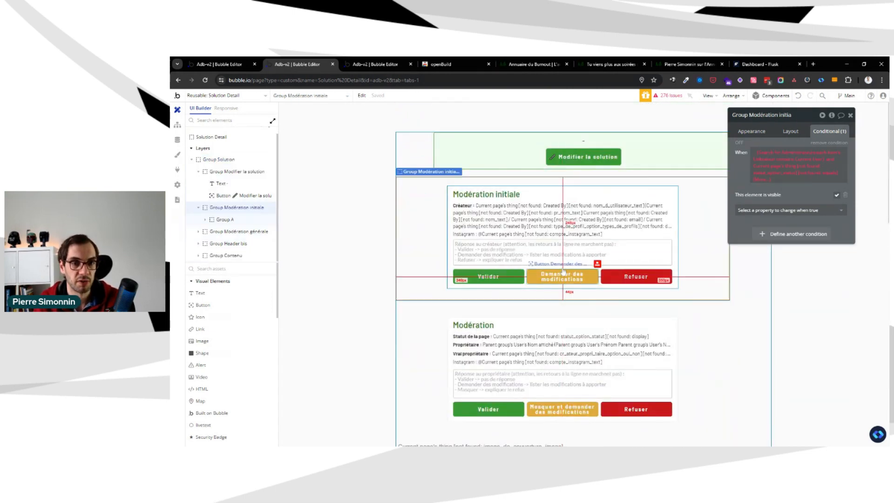
left_click(562, 174)
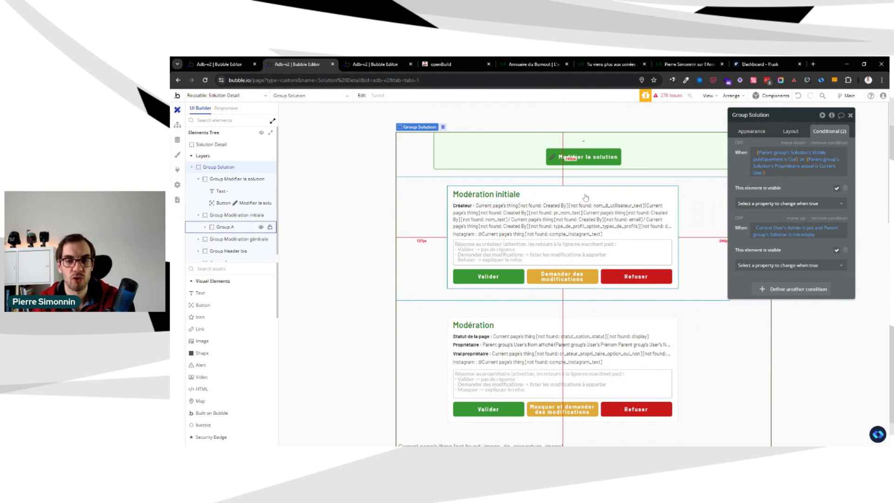
scroll(586, 197, "down", 3)
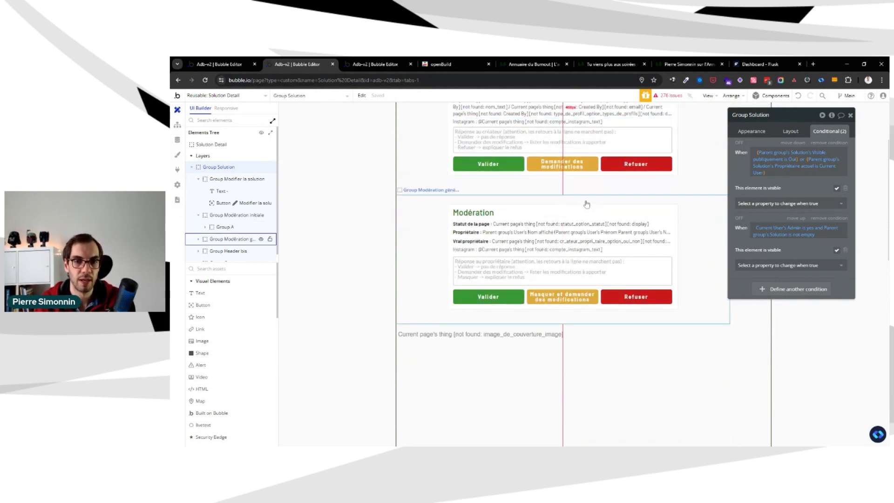
scroll(726, 232, "up", 5)
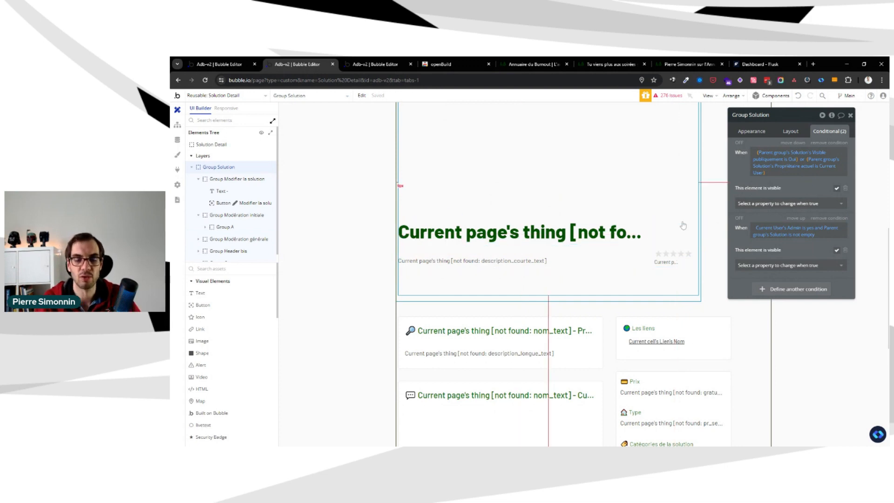
scroll(649, 174, "down", 5)
scroll(649, 173, "up", 2)
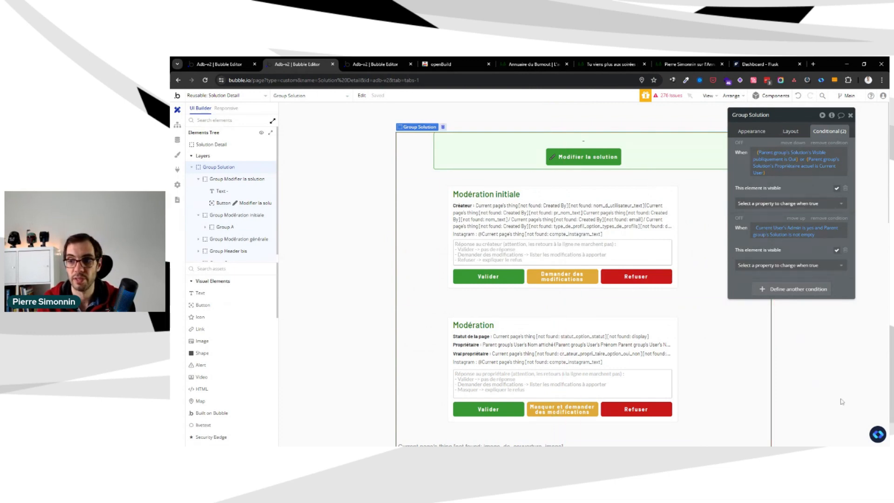
Open the component library and browse the Hero category's section designs
left_click(878, 434)
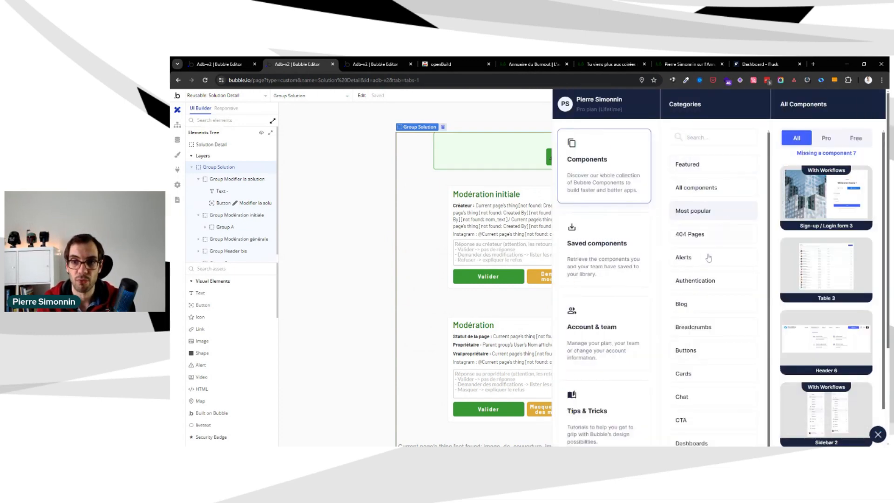
scroll(741, 307, "down", 4)
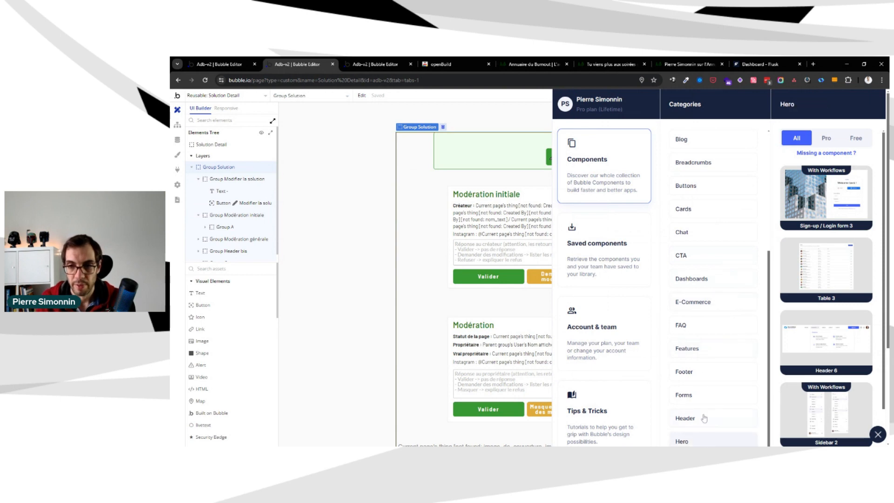
scroll(709, 238, "down", 3)
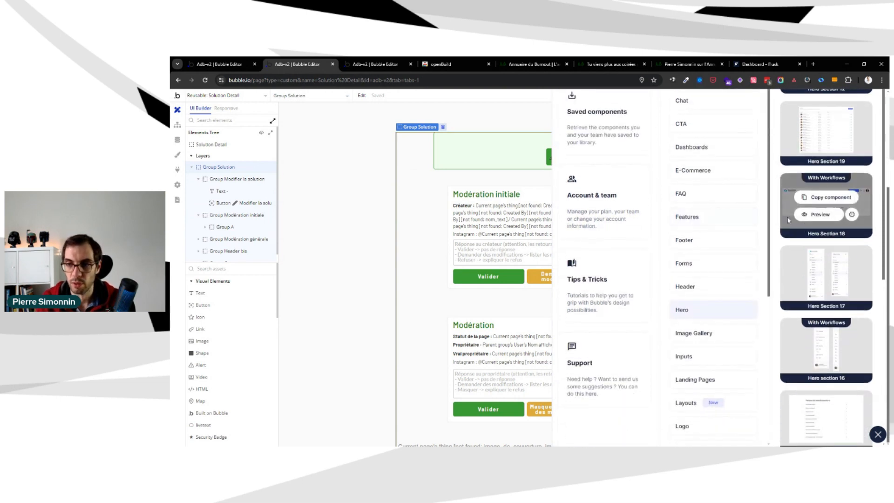
scroll(777, 213, "up", 3)
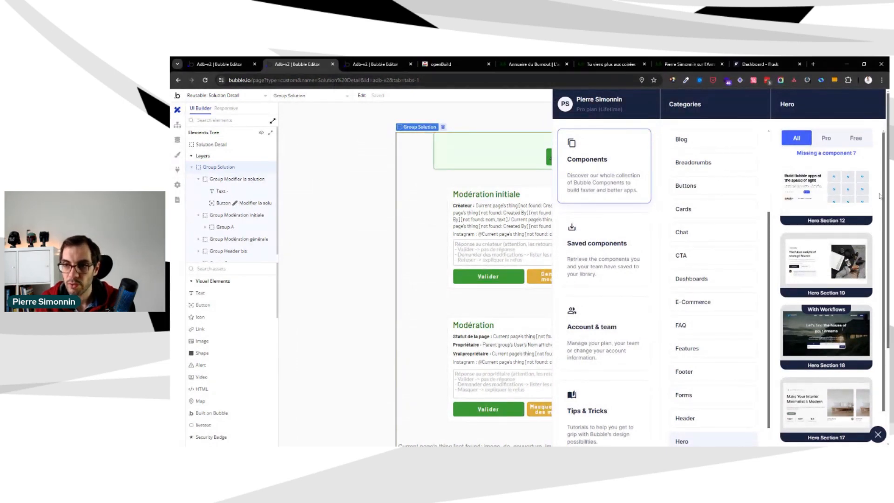
scroll(878, 193, "down", 2)
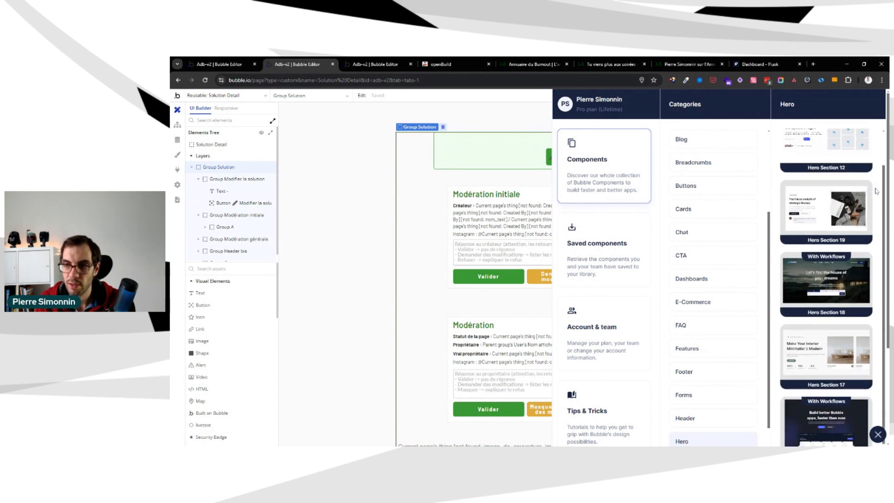
scroll(877, 191, "down", 1)
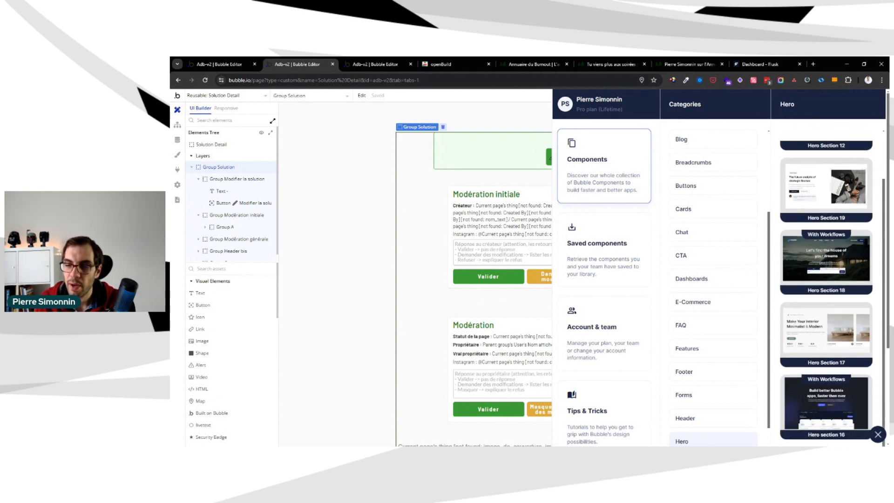
scroll(878, 192, "down", 2)
mouse_move(864, 223)
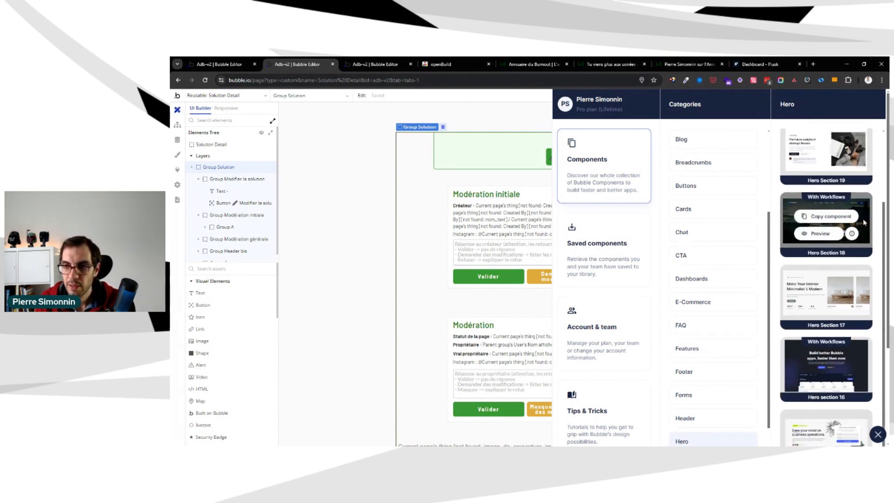
scroll(876, 223, "down", 2)
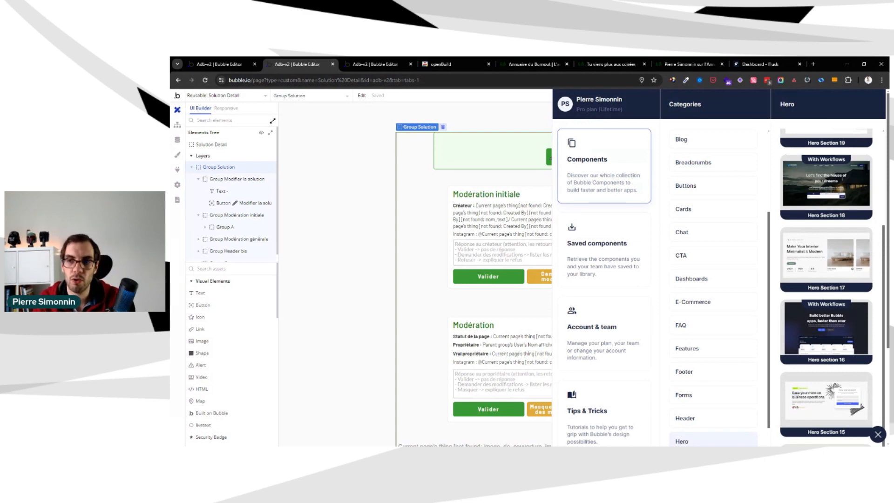
mouse_move(844, 181)
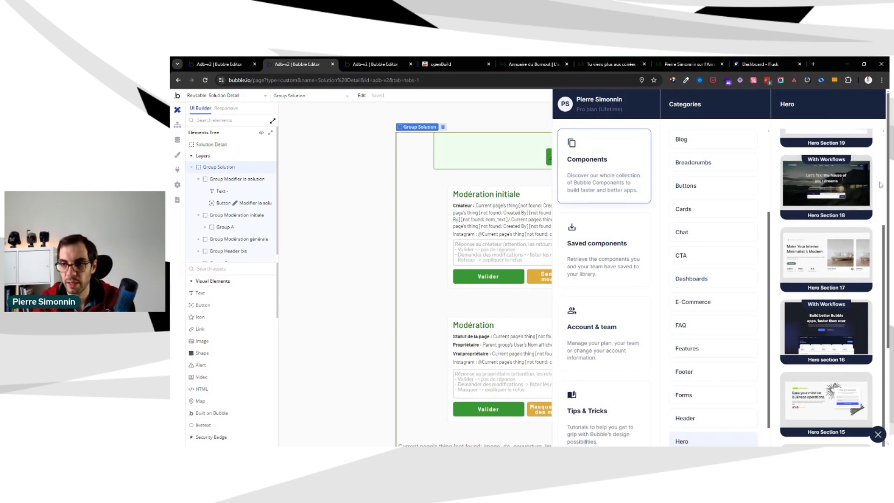
scroll(880, 188, "down", 3)
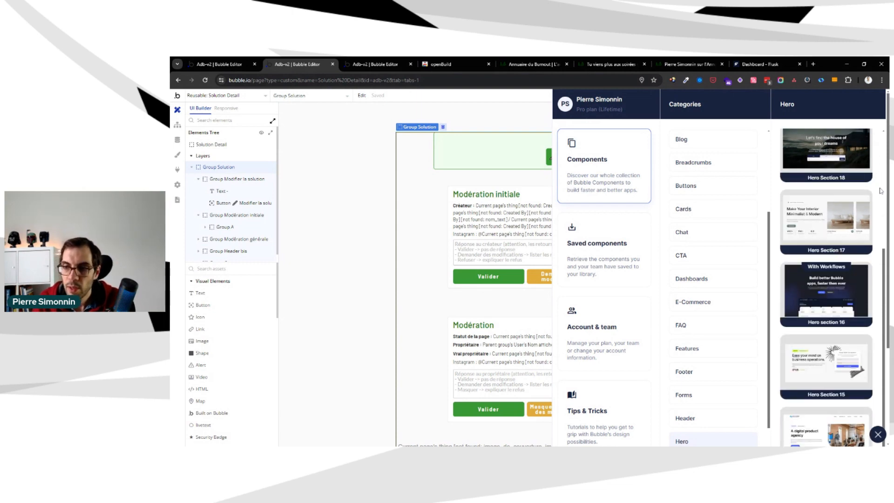
scroll(876, 215, "down", 5)
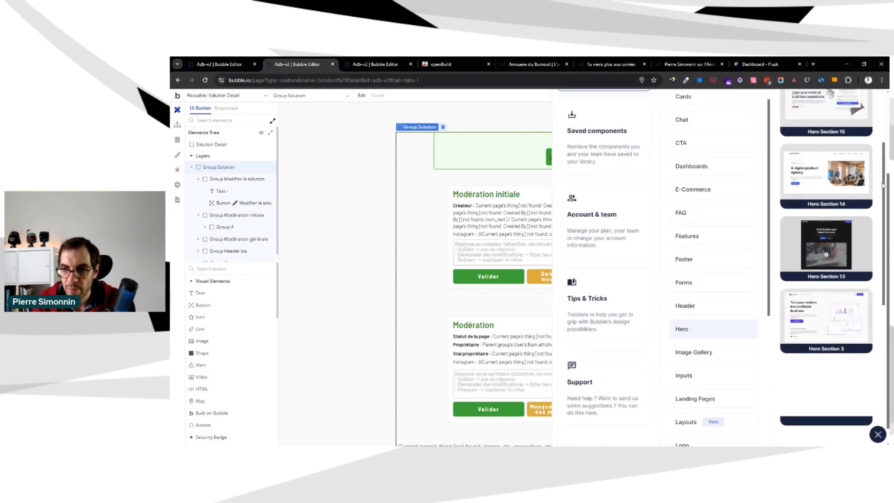
scroll(878, 186, "up", 1)
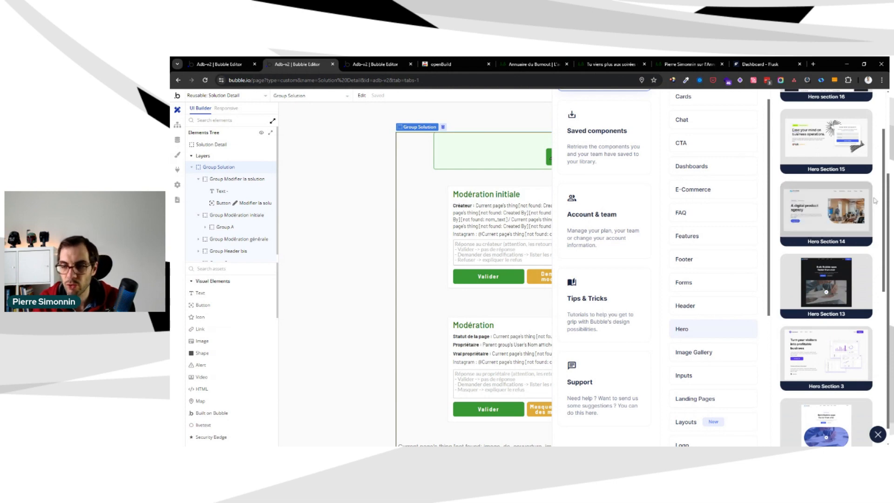
scroll(874, 187, "up", 10)
scroll(873, 151, "up", 2)
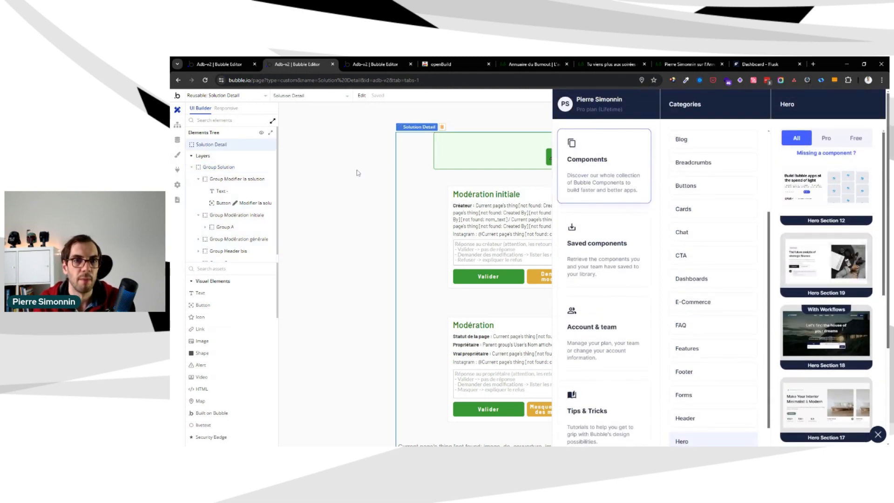
Close the component library and set Group Modifier la solution's maximum width to 600 px
left_click(878, 435)
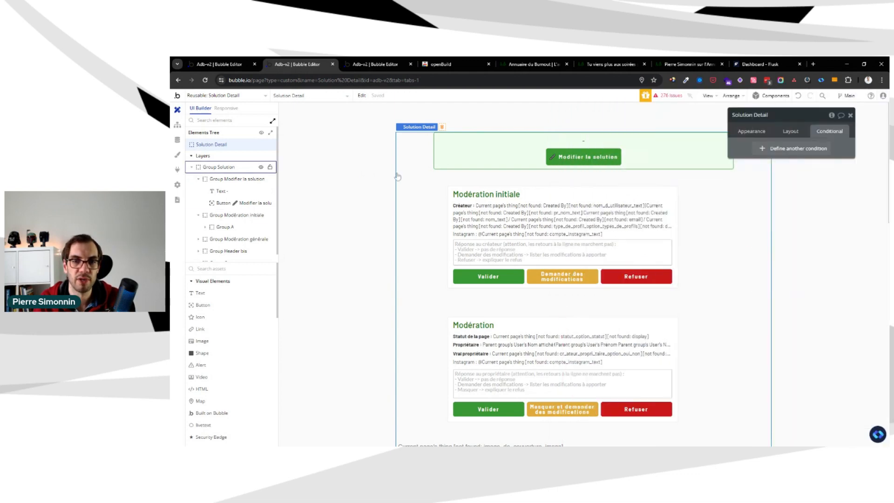
left_click(413, 155)
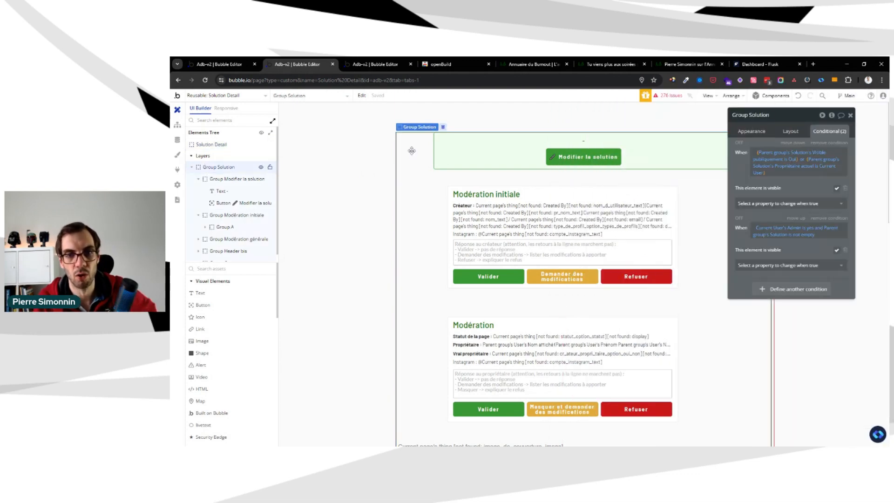
left_click(438, 167)
left_click(791, 132)
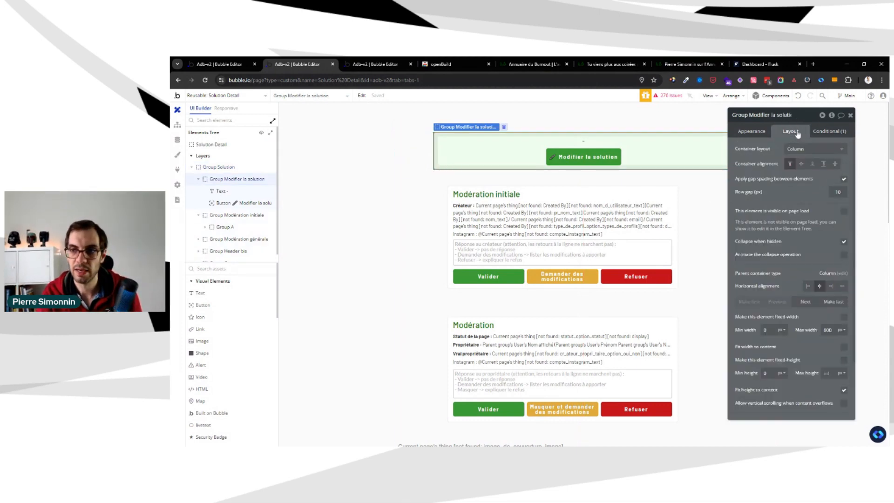
type("600")
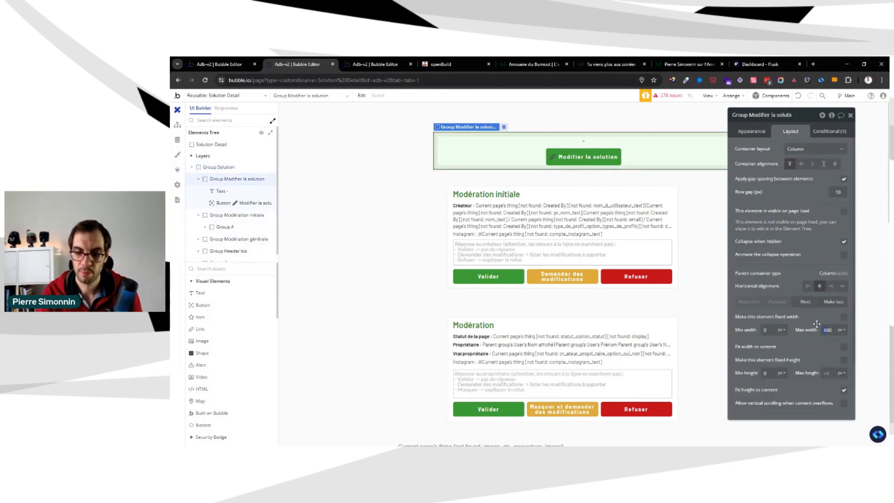
key("Return")
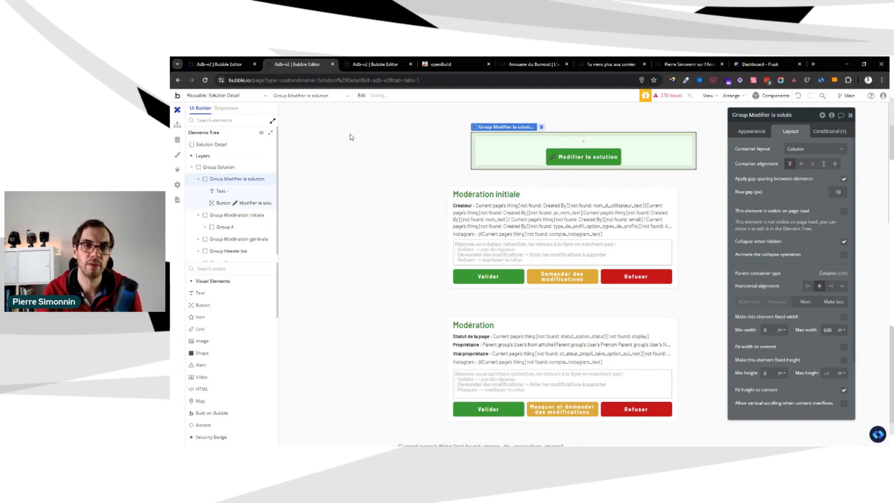
left_click(405, 153)
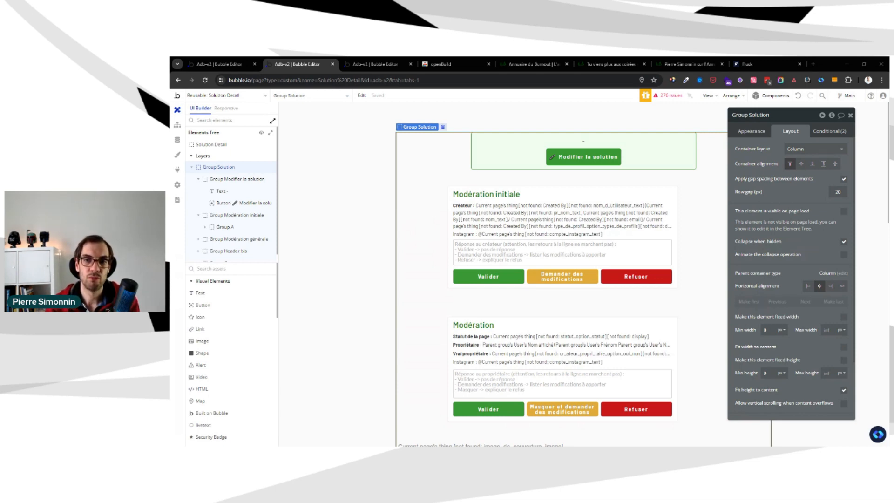
Edit the Group - border style used by Group A in Group Modération initiale, setting its padding to 15 on all four sides
left_click(222, 227)
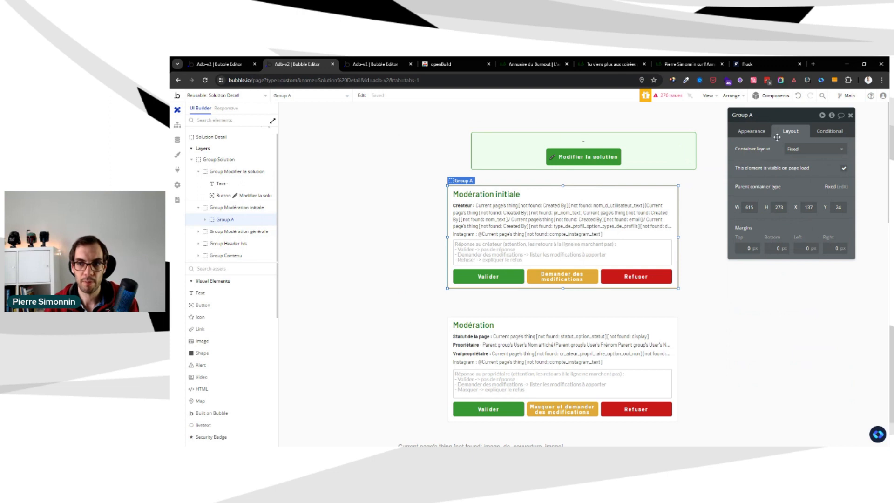
left_click(763, 135)
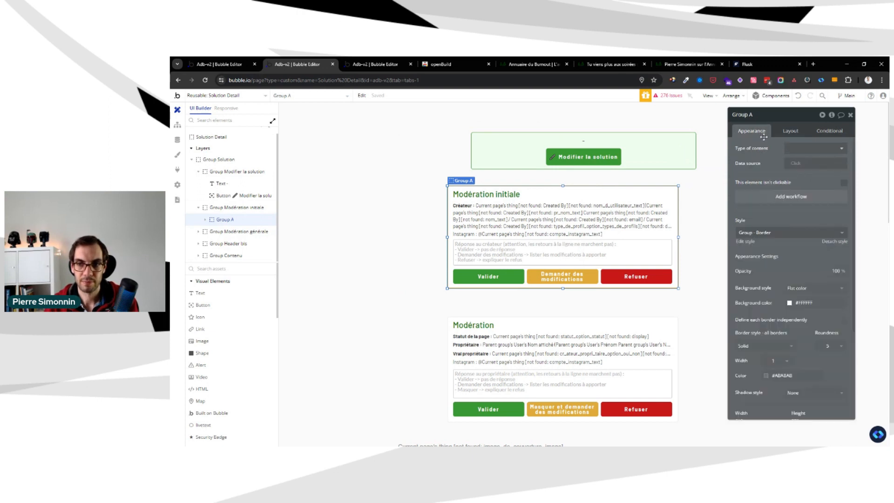
left_click(810, 182)
left_click(813, 172)
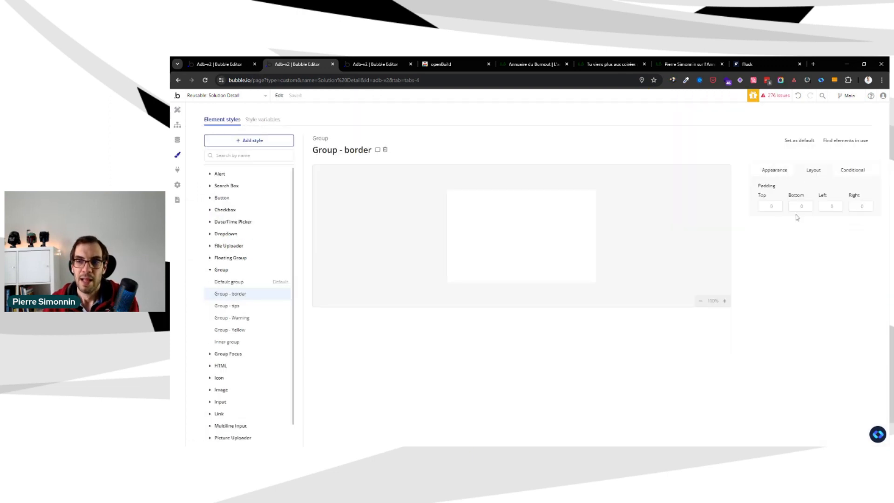
left_click(769, 207)
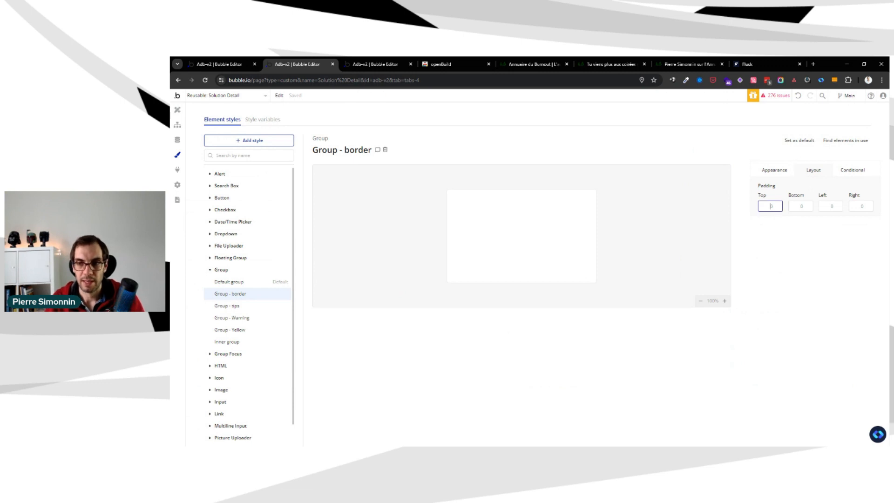
type("15")
key("Tab")
type("15")
key("Tab")
type("15")
key("Tab")
type("15")
key("Tab")
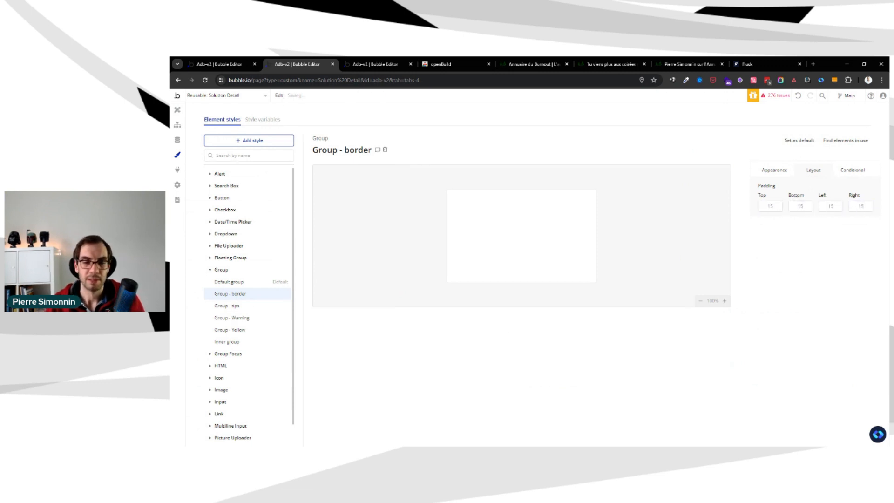
left_click(178, 110)
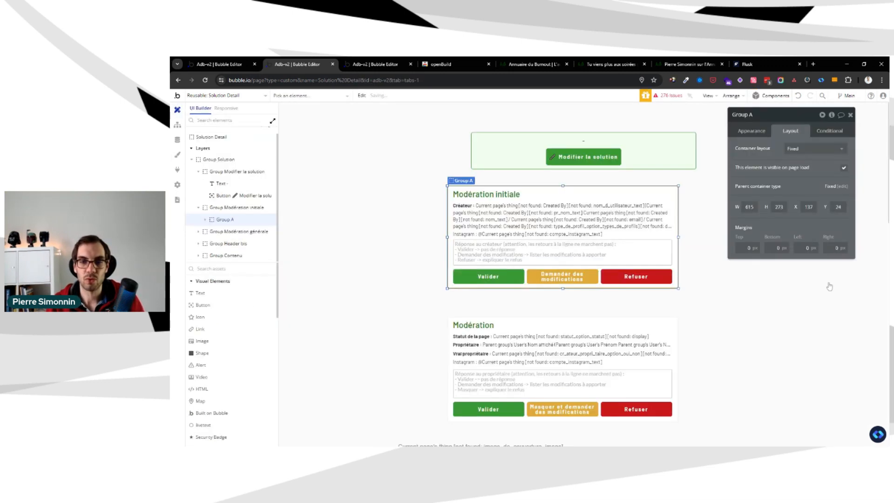
Edit the Group - tips style used by Group Modifier la solution, setting its top, bottom, left and right padding to 15
left_click(680, 168)
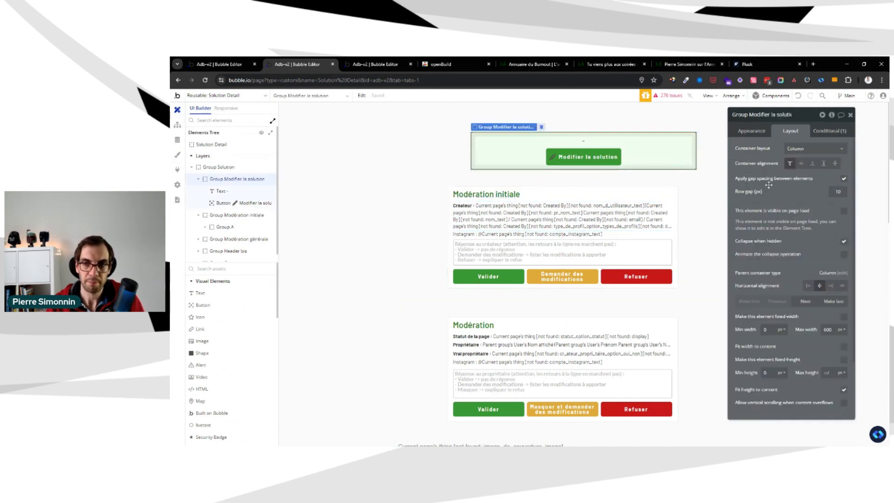
left_click(760, 133)
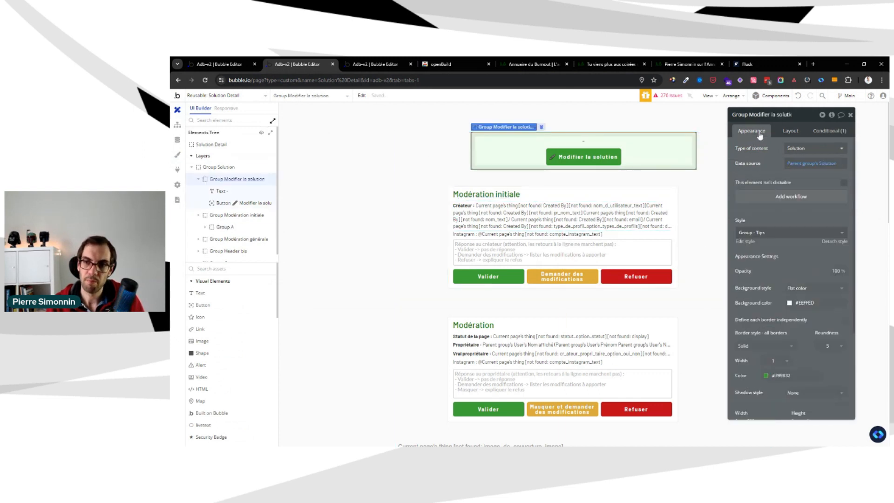
left_click(749, 241)
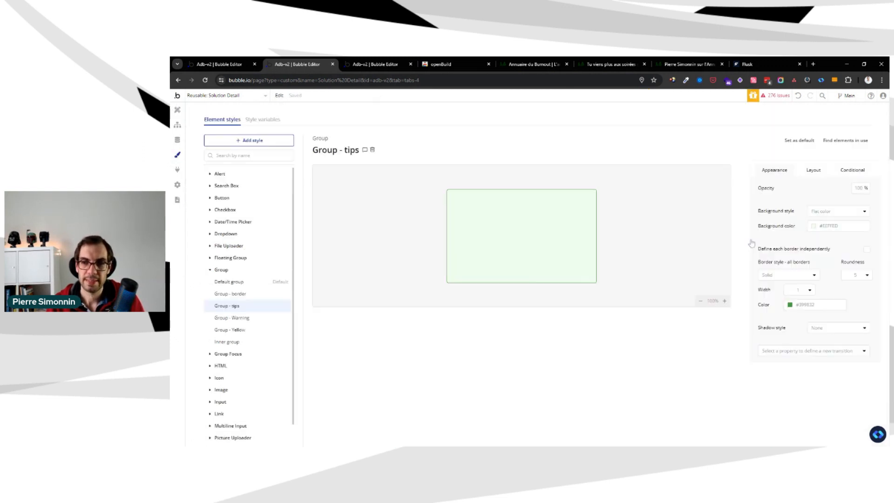
left_click(820, 170)
double_click(771, 206)
type("15")
key("Tab")
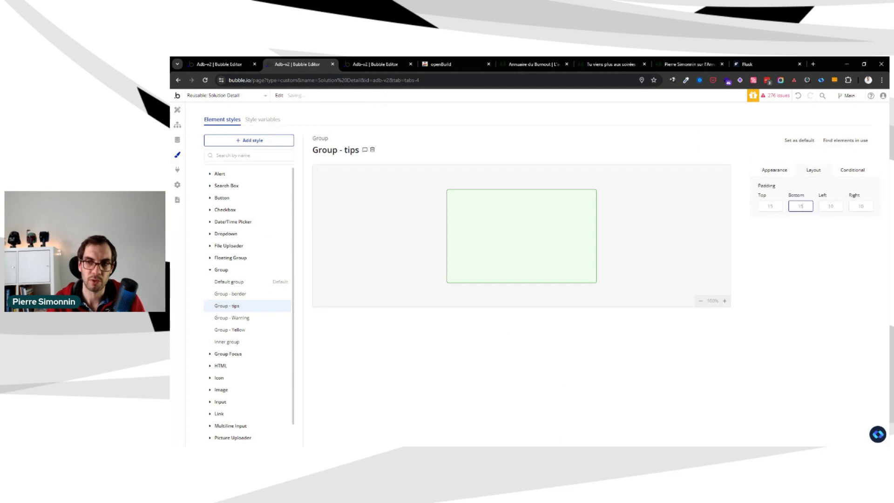
type("15")
key("Tab")
type("15")
key("Tab")
type("15")
key("Tab")
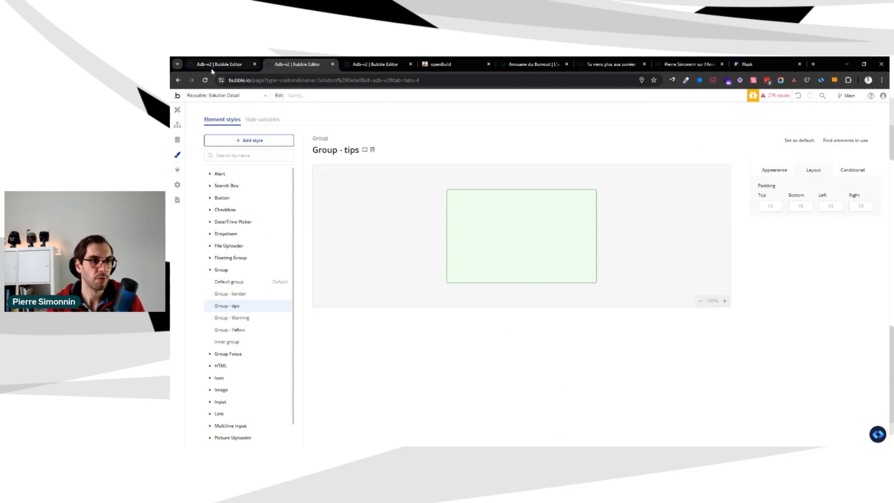
left_click(178, 110)
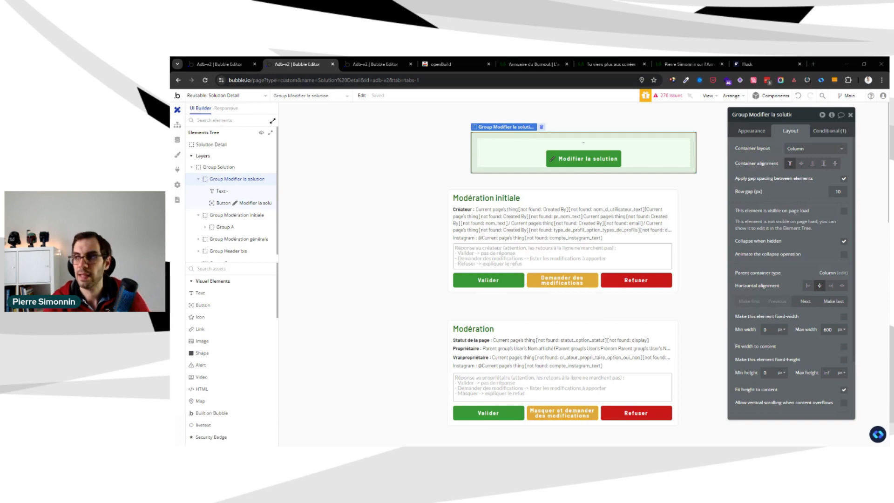
Inspect the settings of the initial moderation's Group A, its parent Group Modération initiale and the enclosing Group Solution
left_click(647, 194)
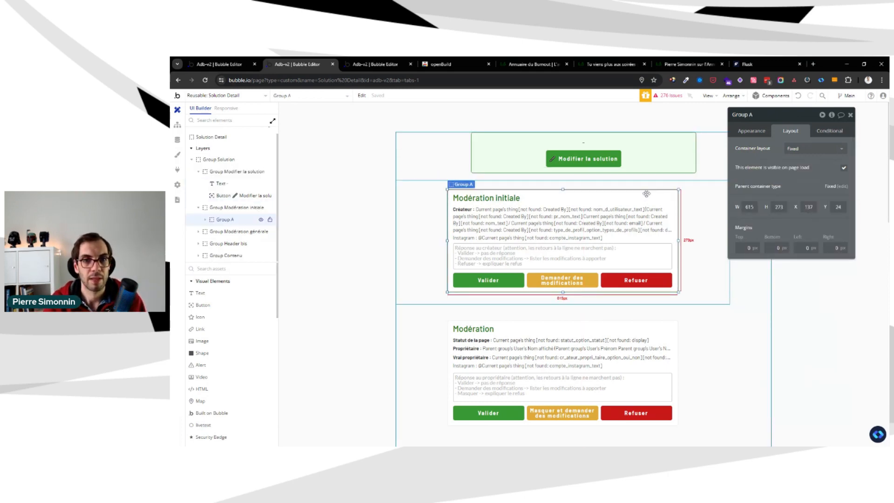
left_click(693, 222)
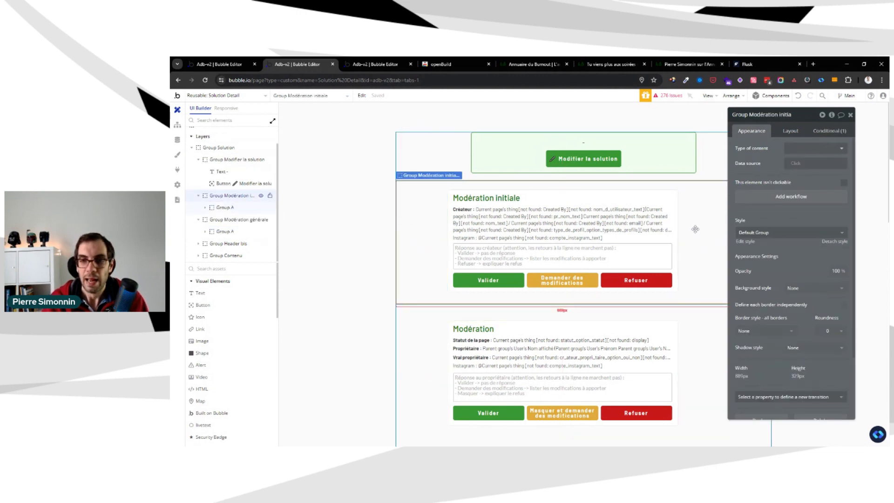
left_click(463, 159)
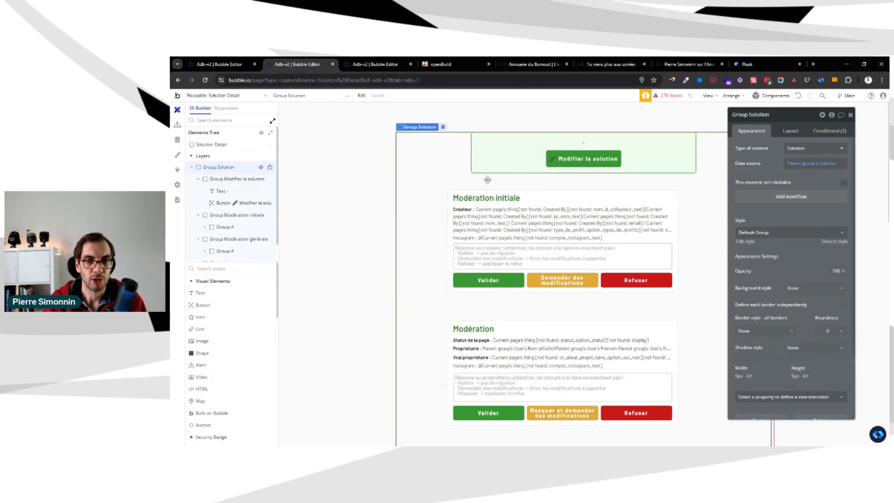